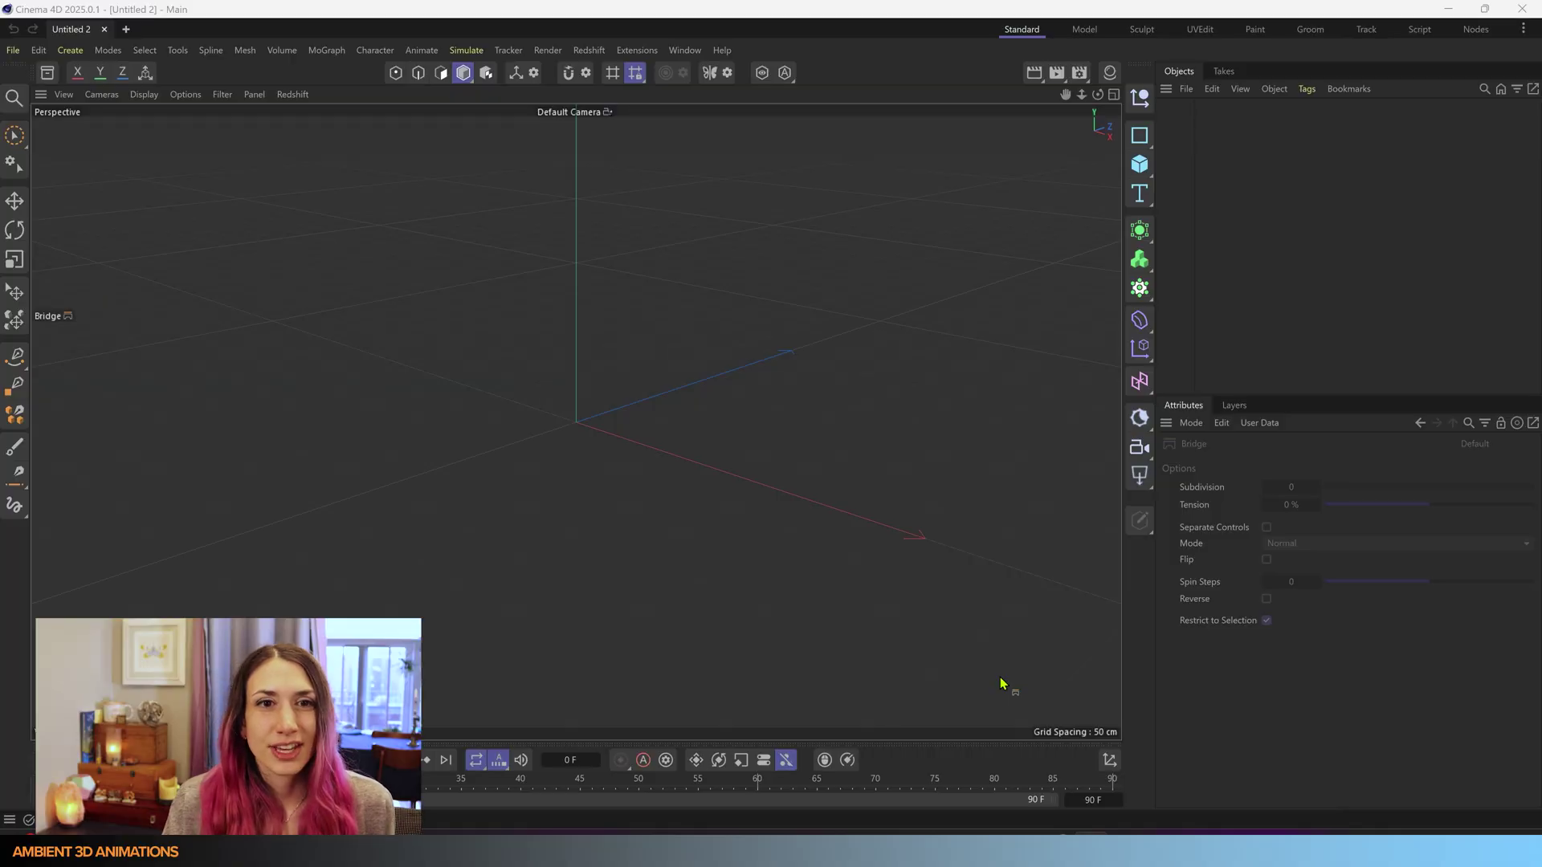
- Check the Symmetry Hub, then tear off Mesh > Clone as a floating palette at upper right
left_click(732, 75)
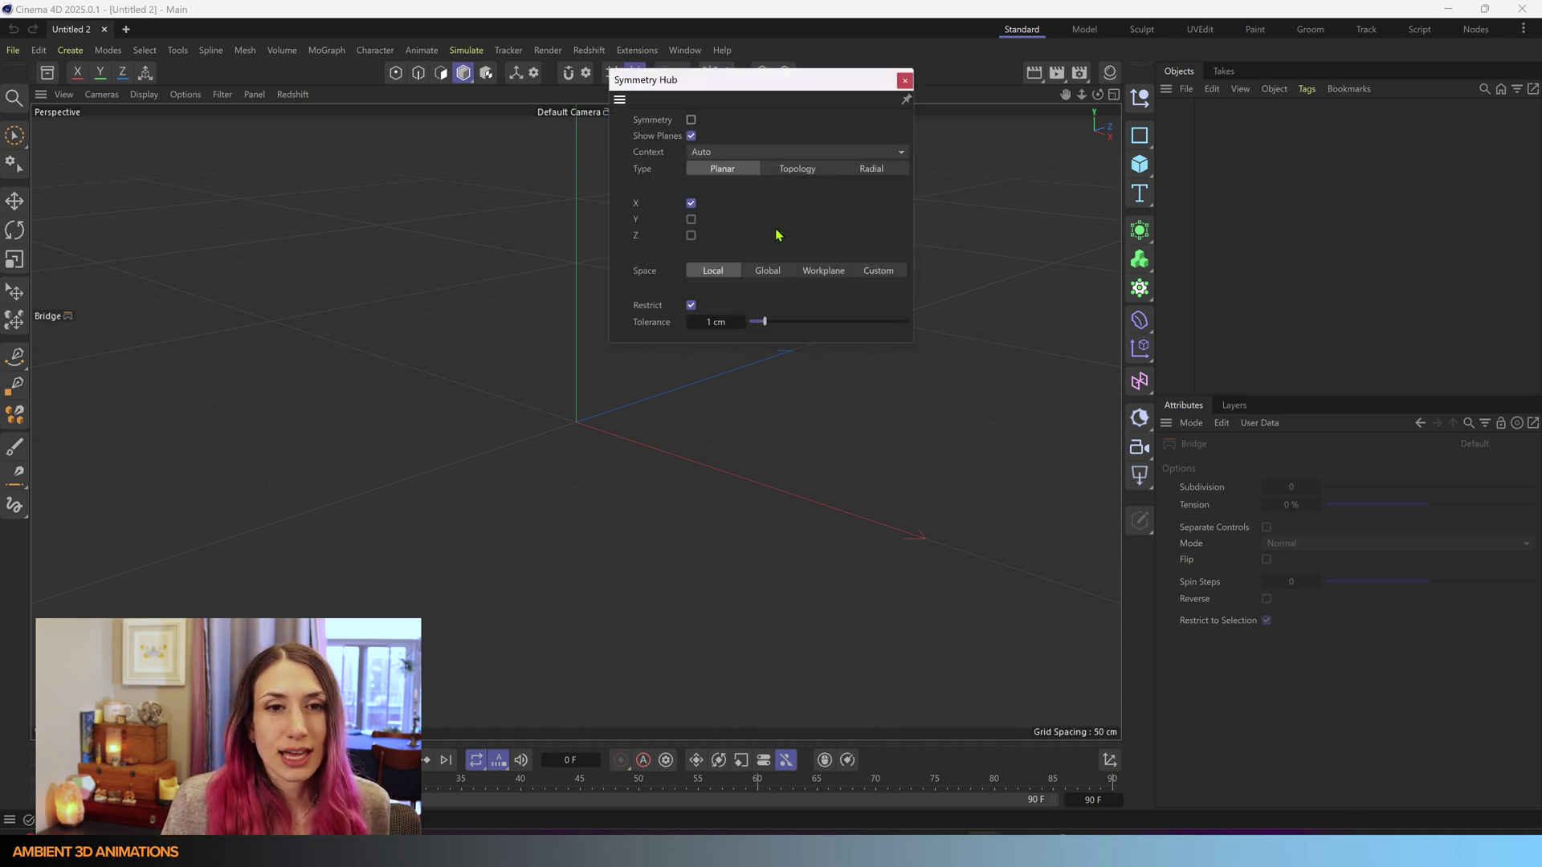
left_click(904, 81)
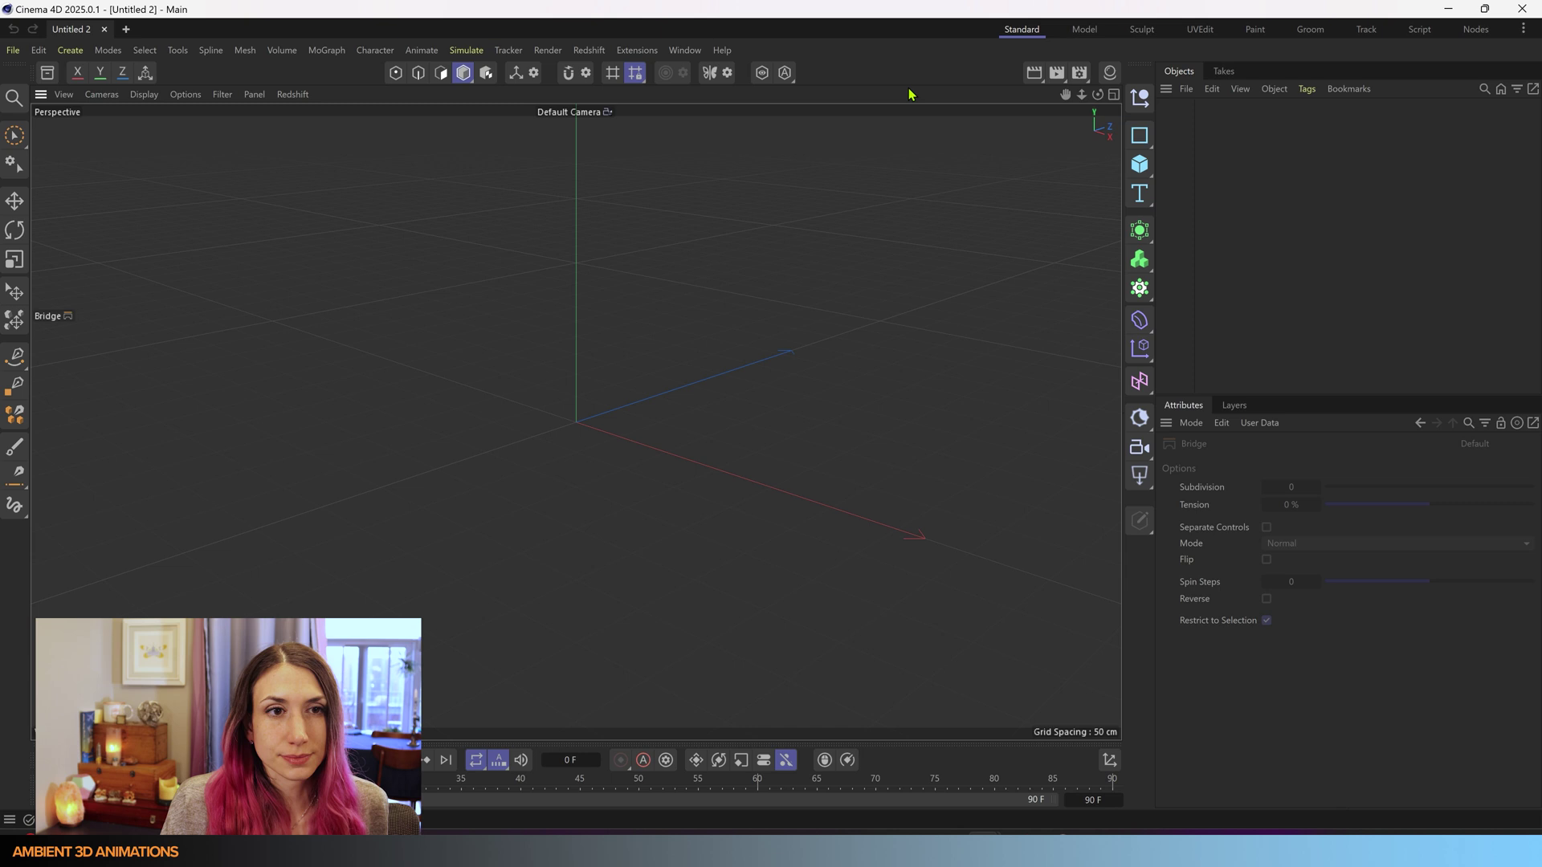
left_click(246, 52)
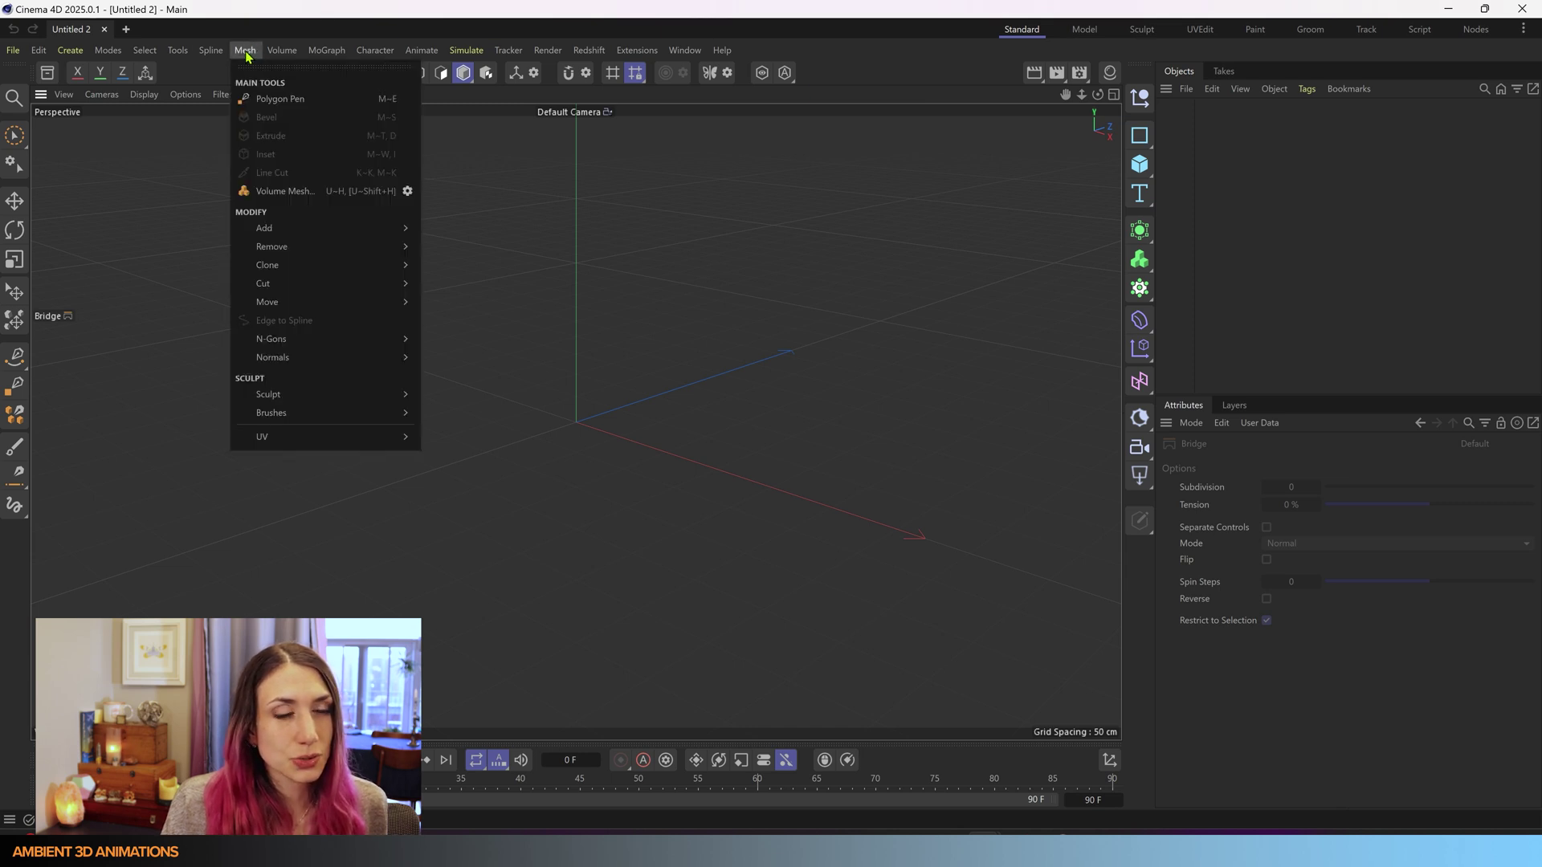
mouse_move(269, 265)
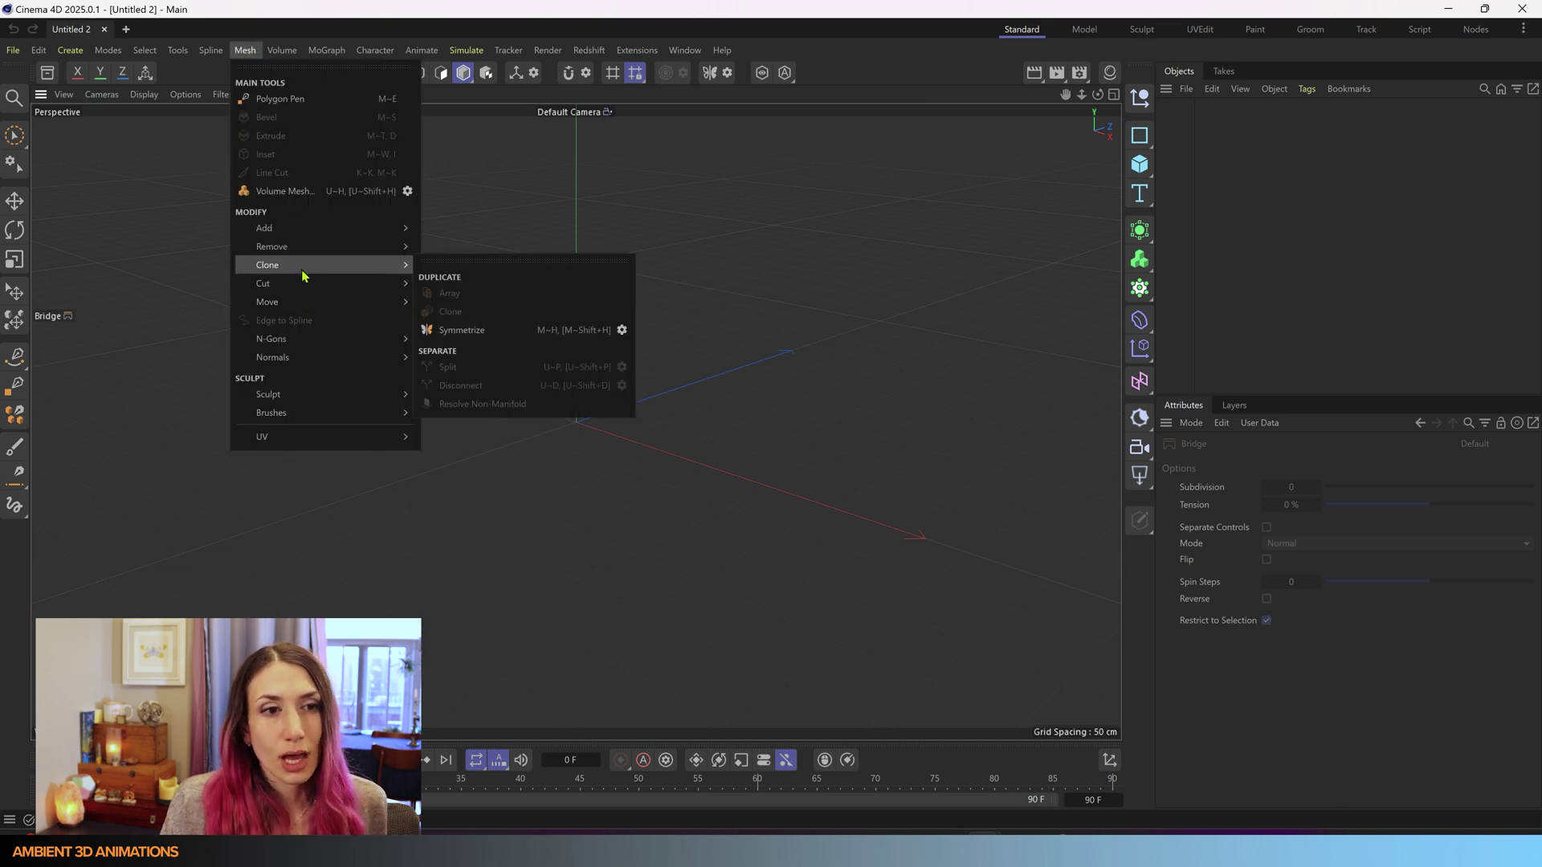
left_click(458, 263)
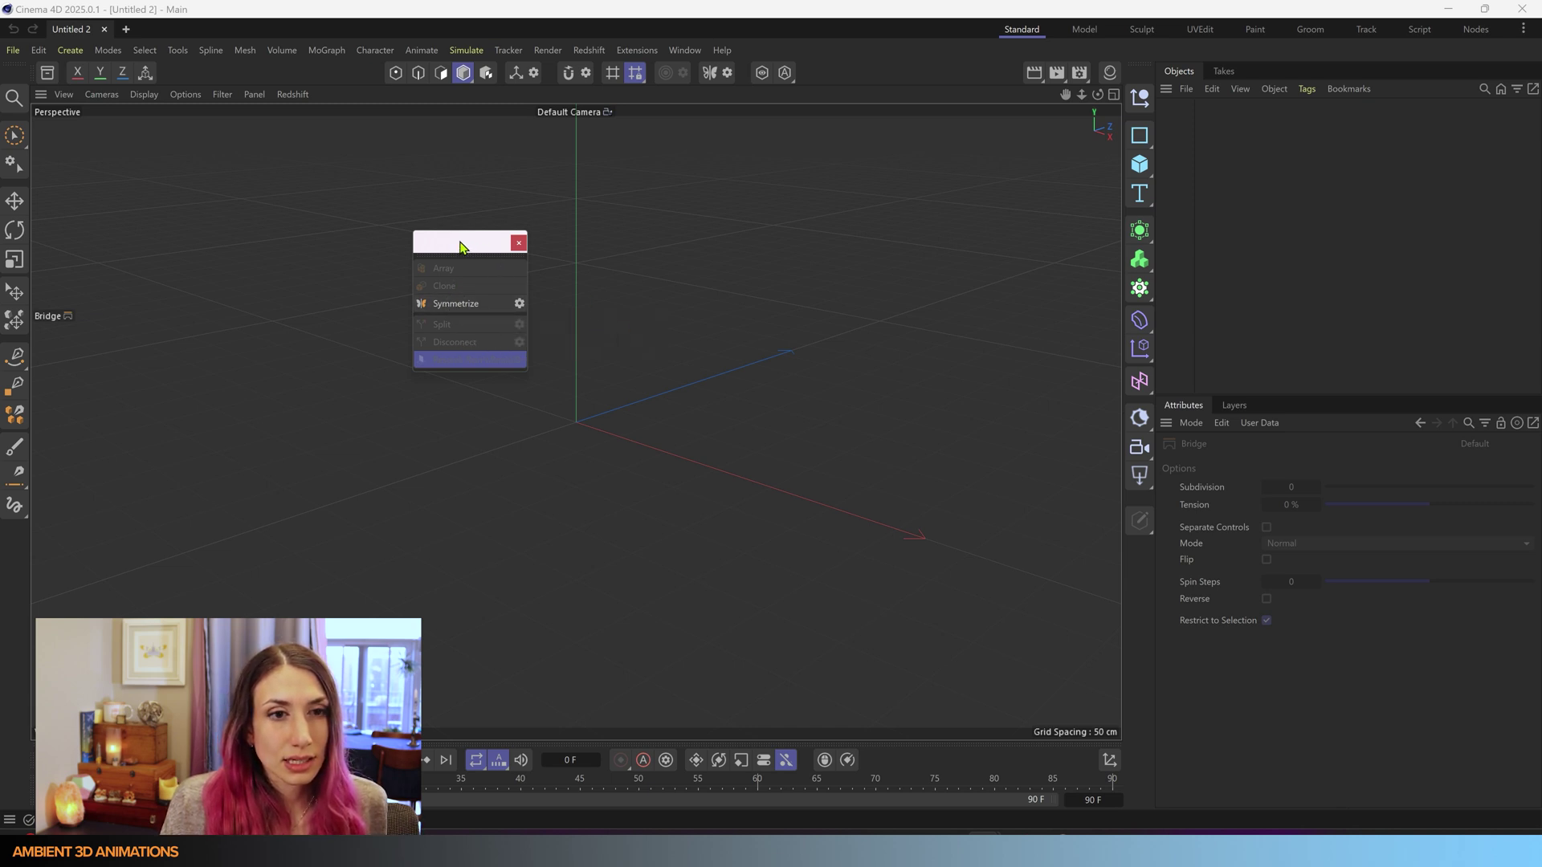
left_click_drag(460, 245, 963, 192)
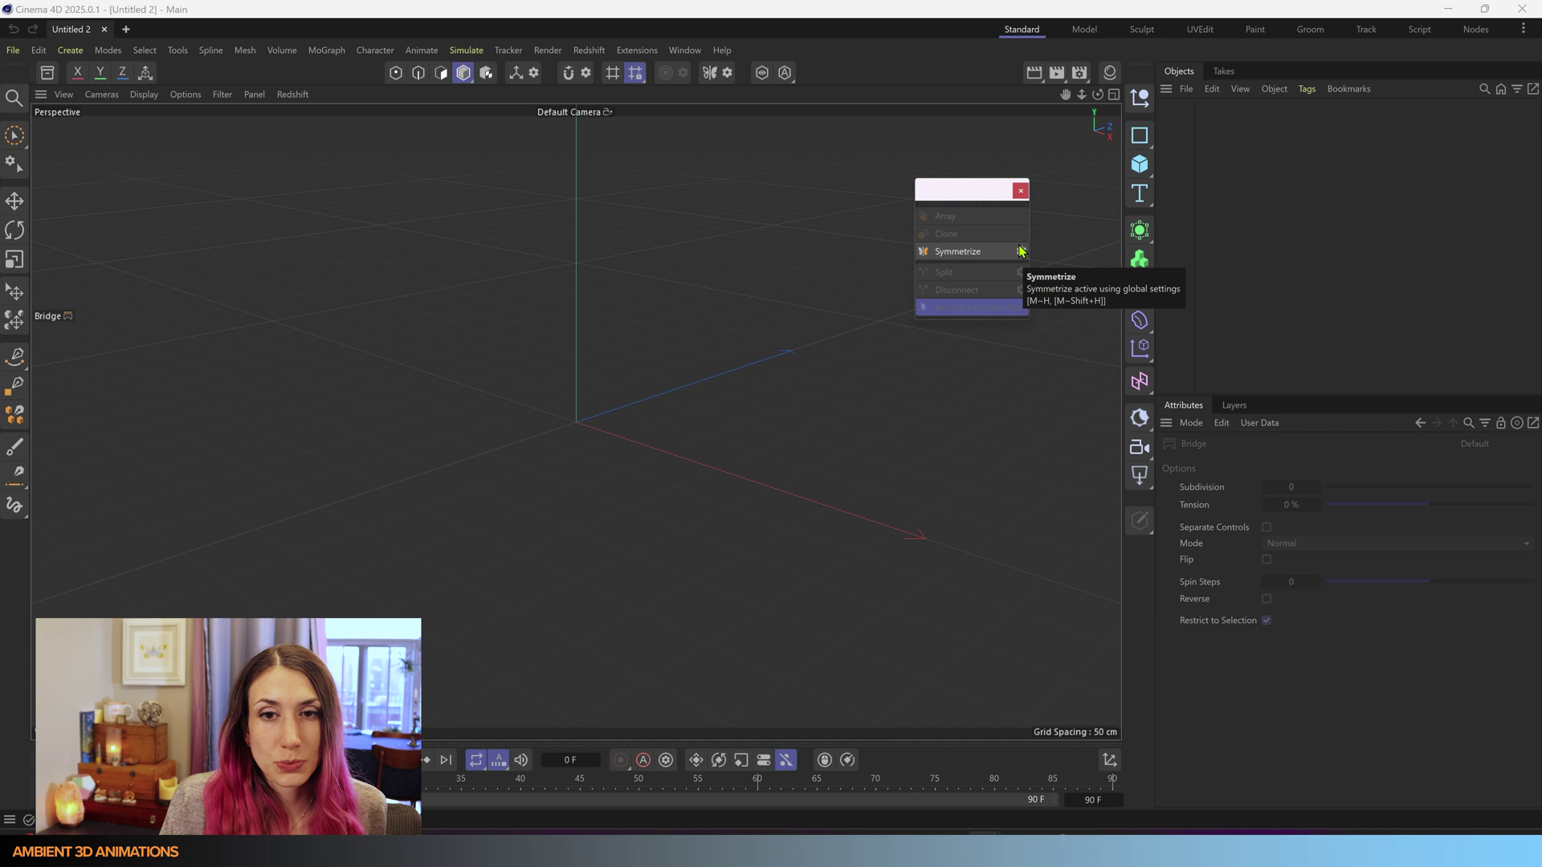
left_click_drag(994, 211, 1082, 154)
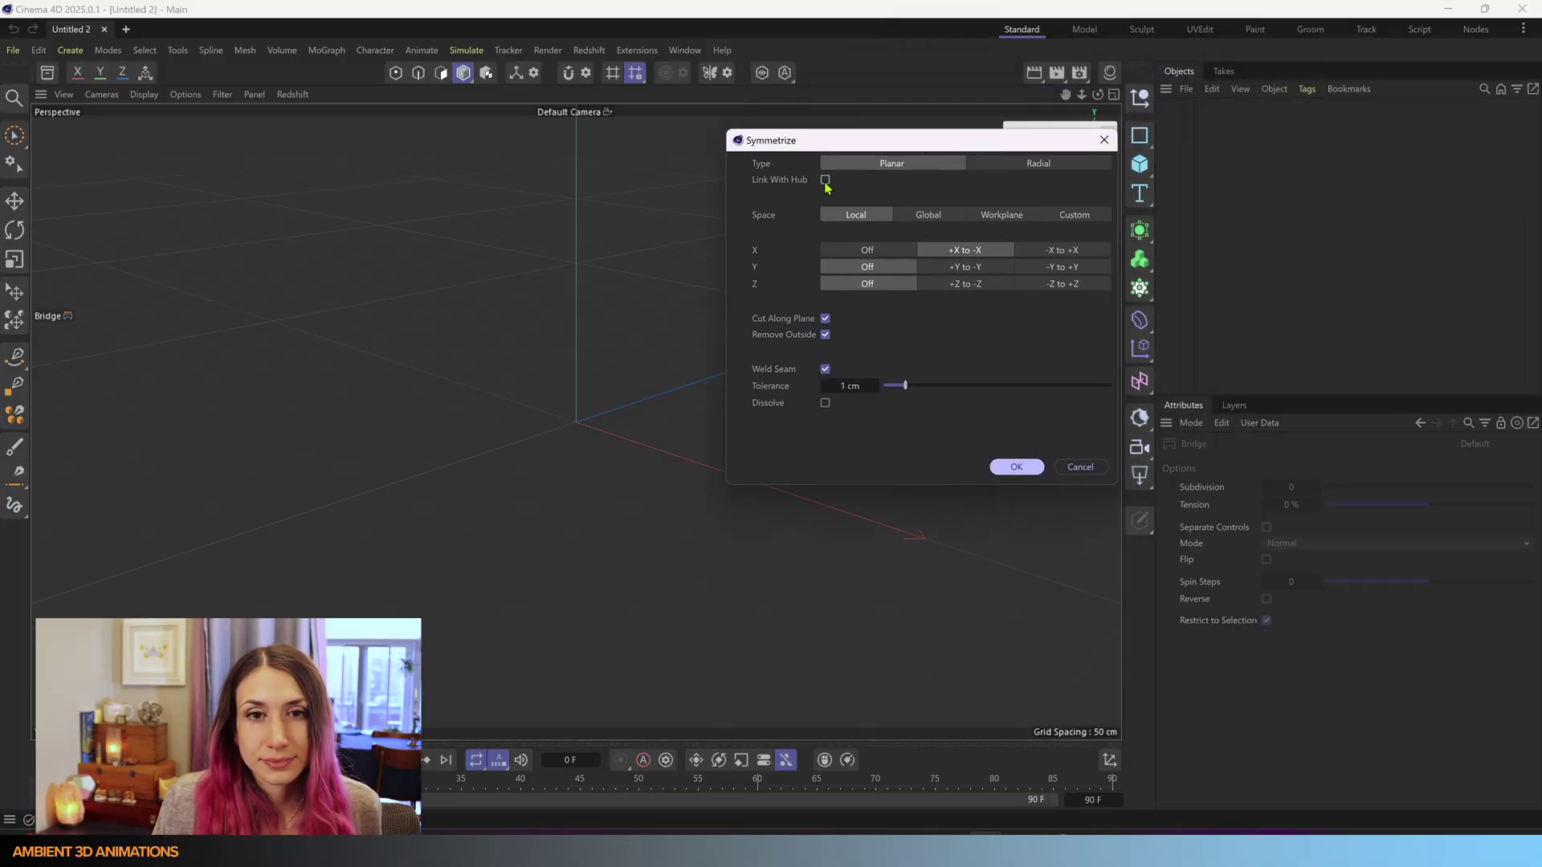
- Enable Link With Hub in Symmetrize, confirm it, and review the Symmetry Hub panel
left_click(826, 180)
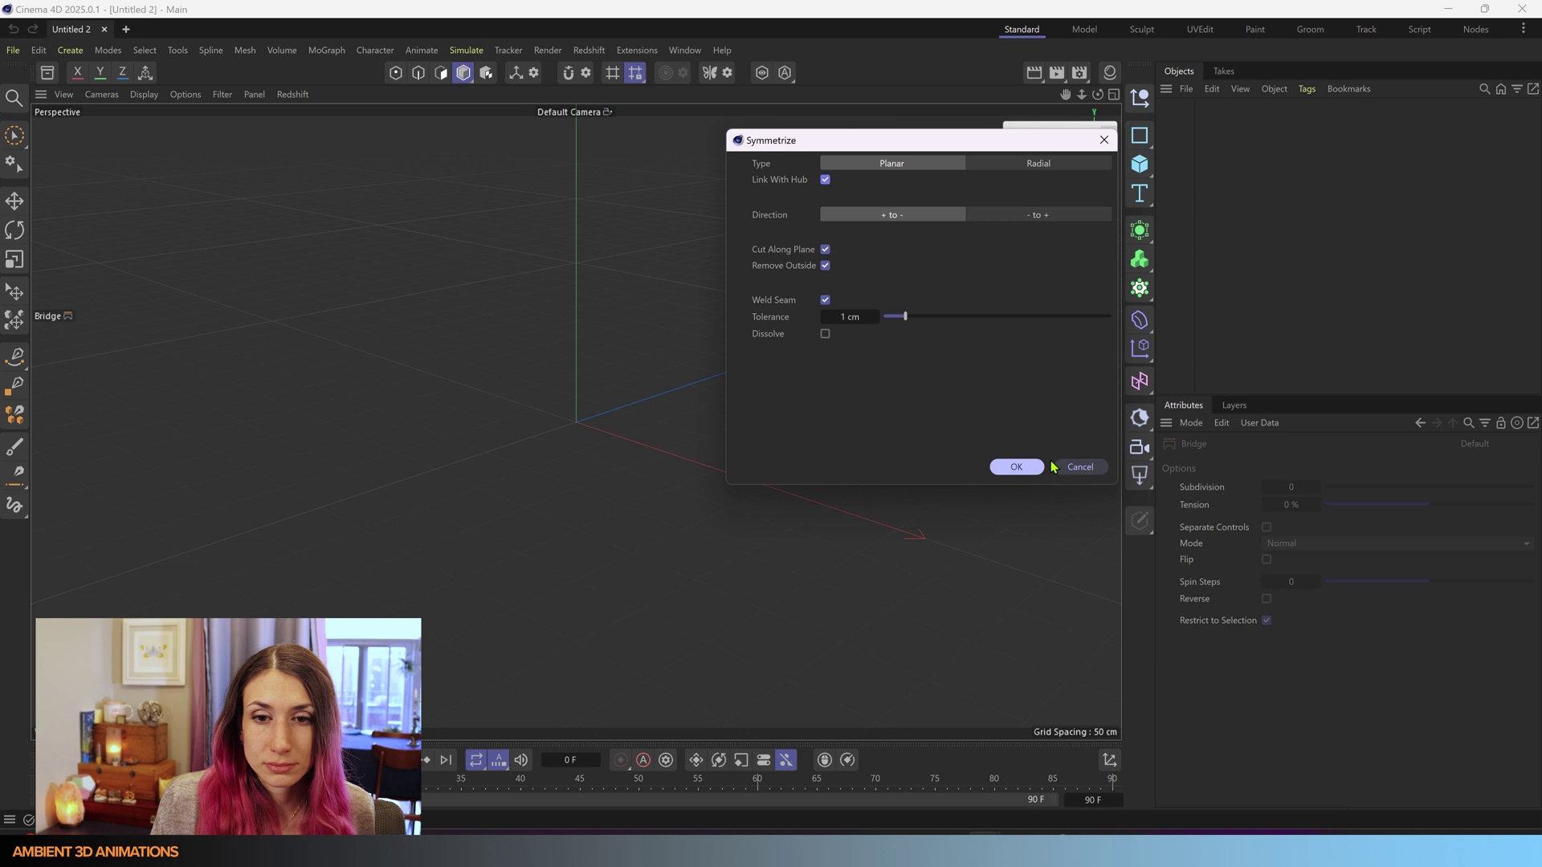
left_click(1077, 467)
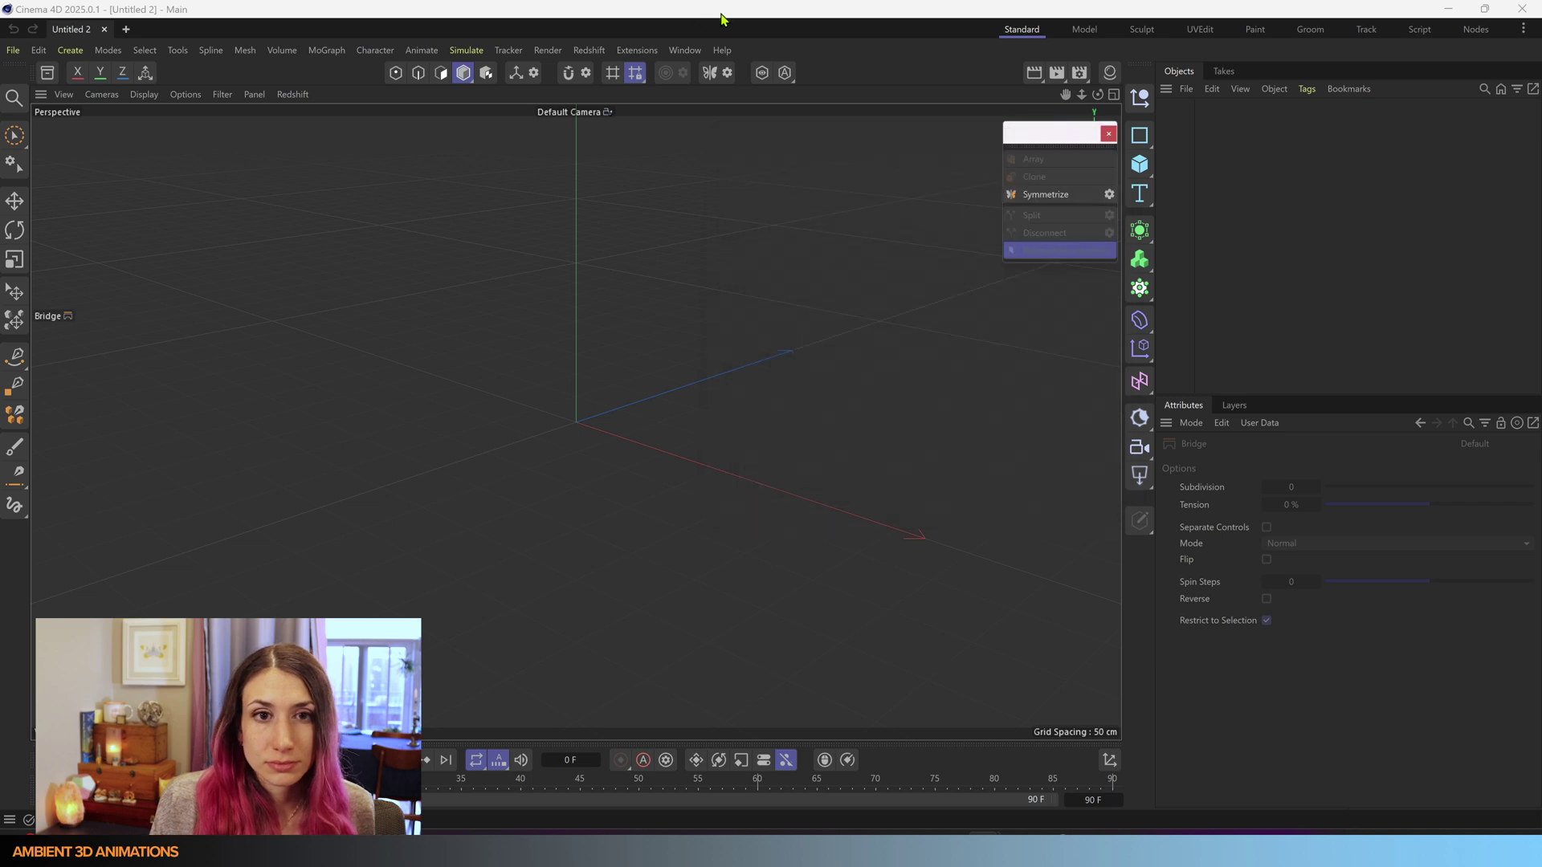
left_click(733, 75)
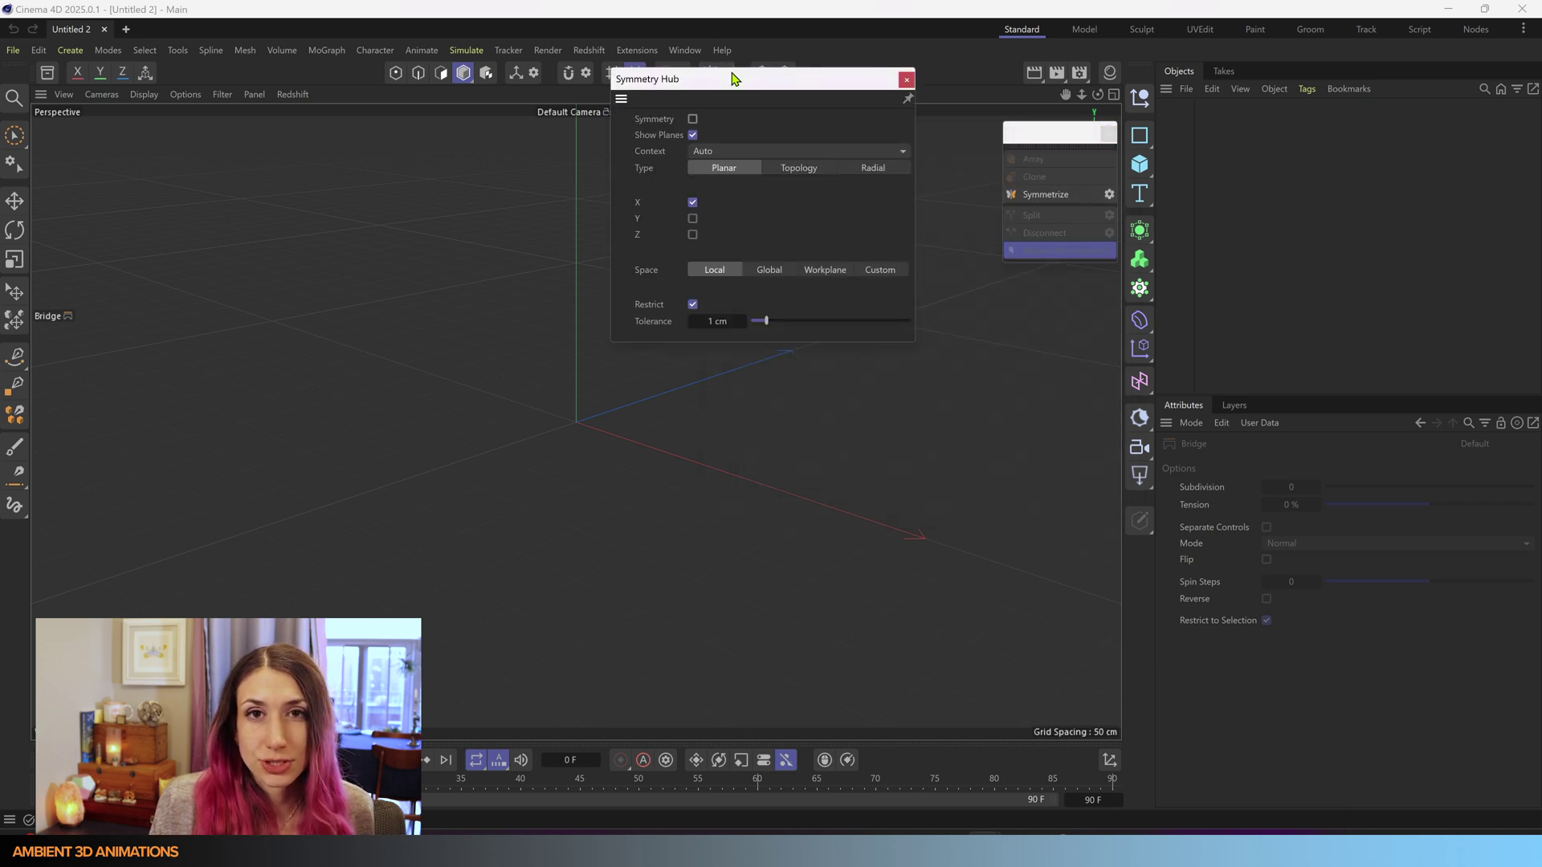
left_click_drag(737, 81, 512, 133)
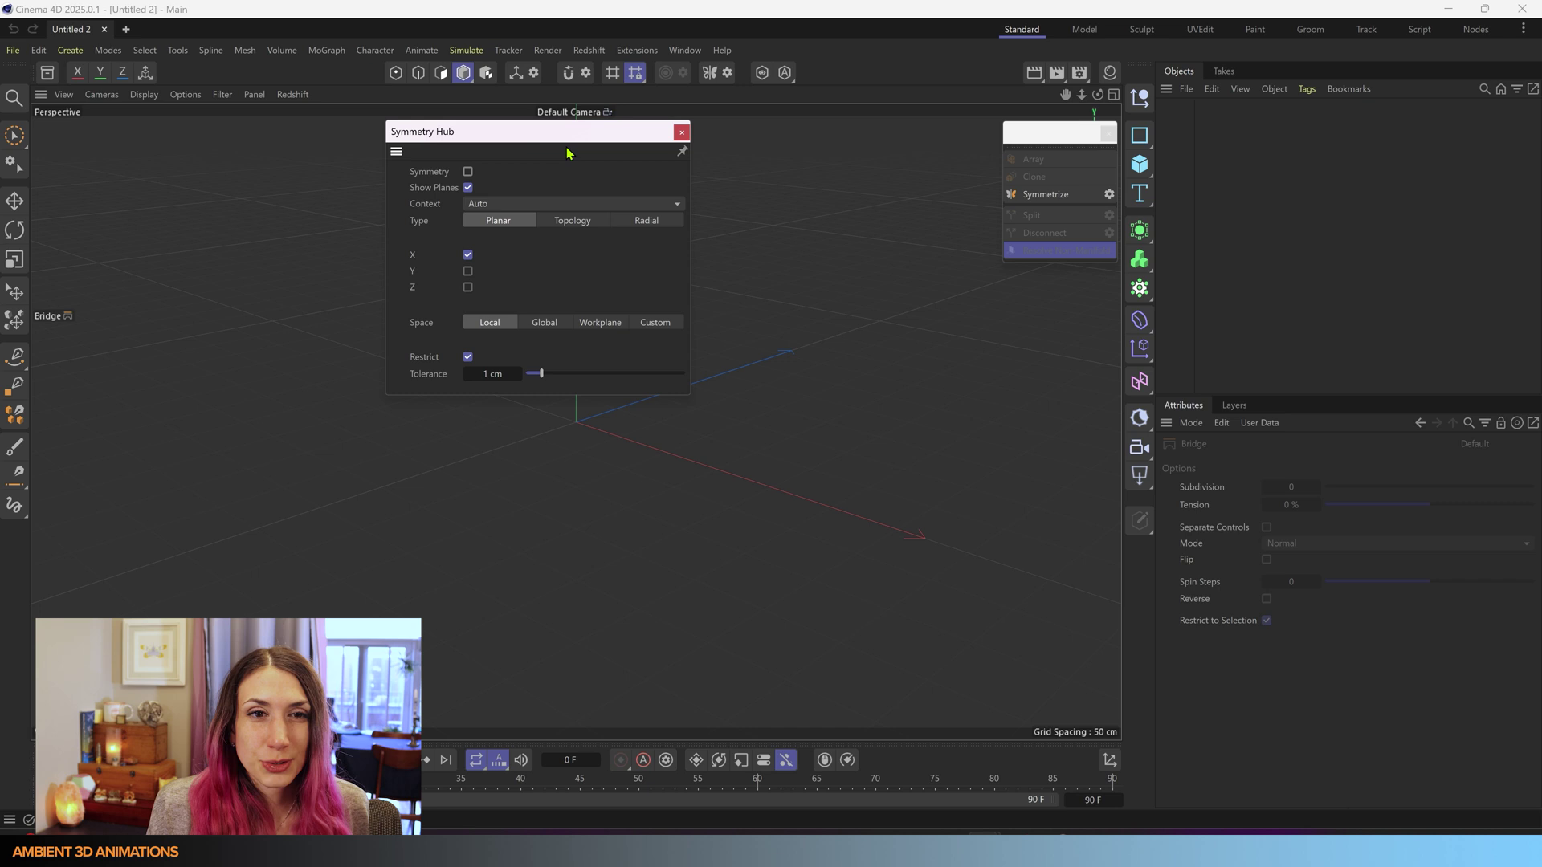
left_click(684, 133)
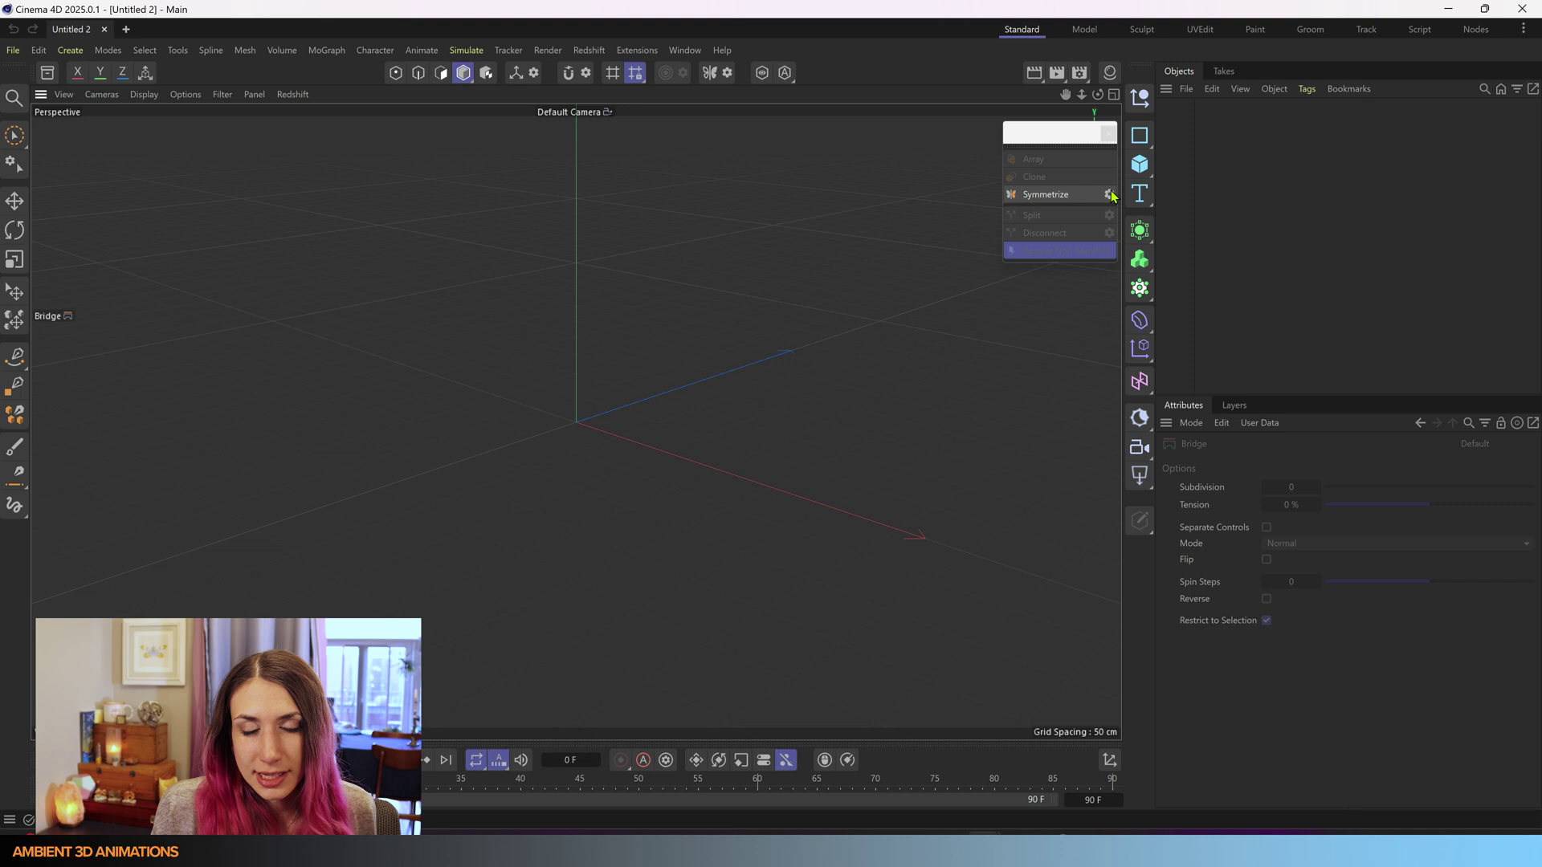
- Reopen the Symmetrize options, reposition the dialog, and cancel it without applying
left_click(1111, 196)
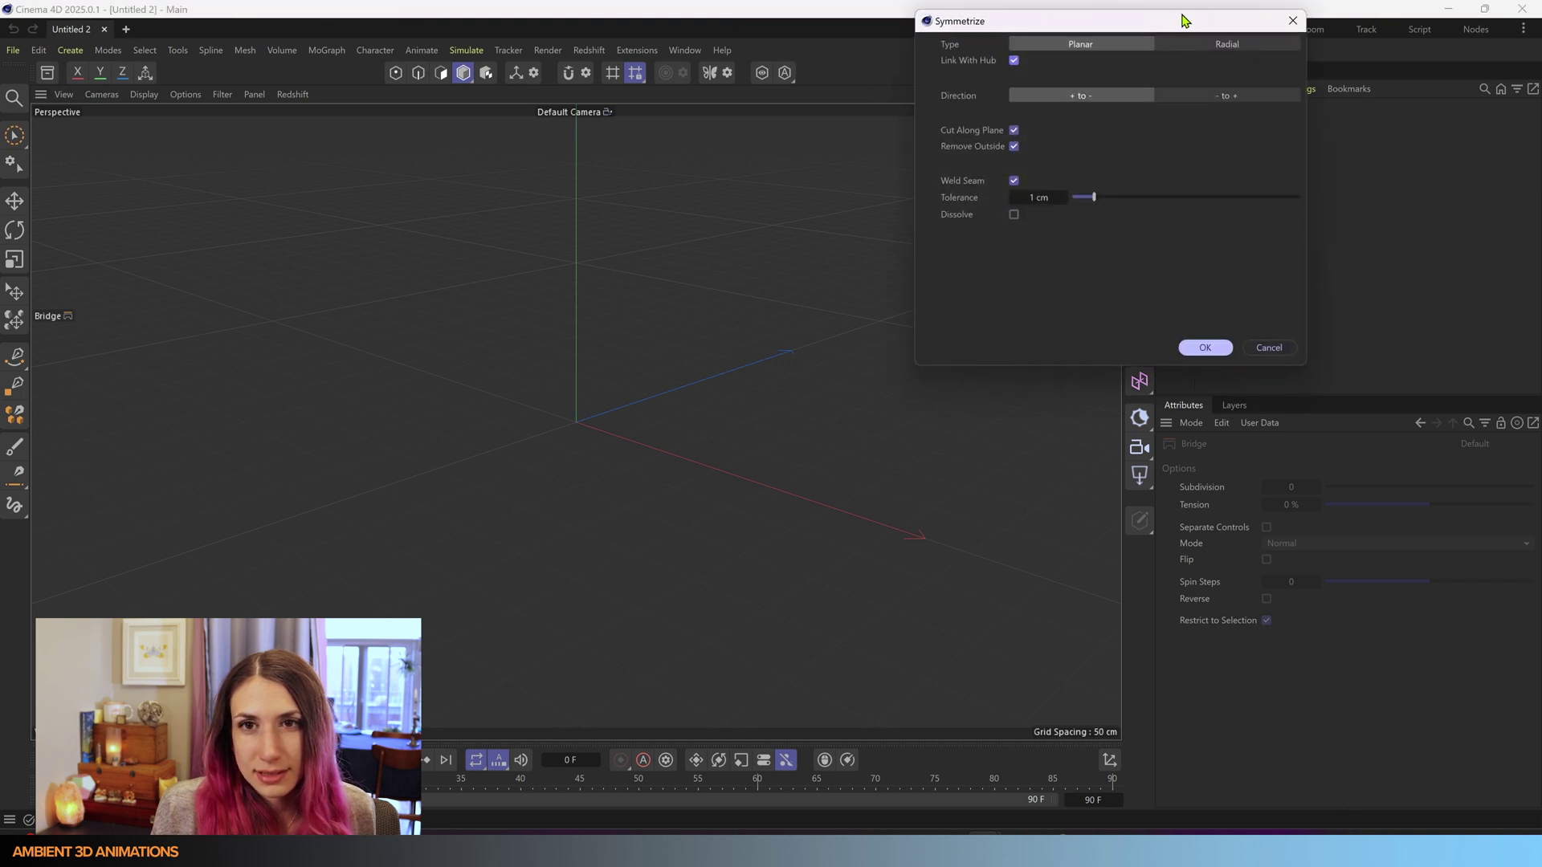
left_click_drag(1184, 21, 876, 174)
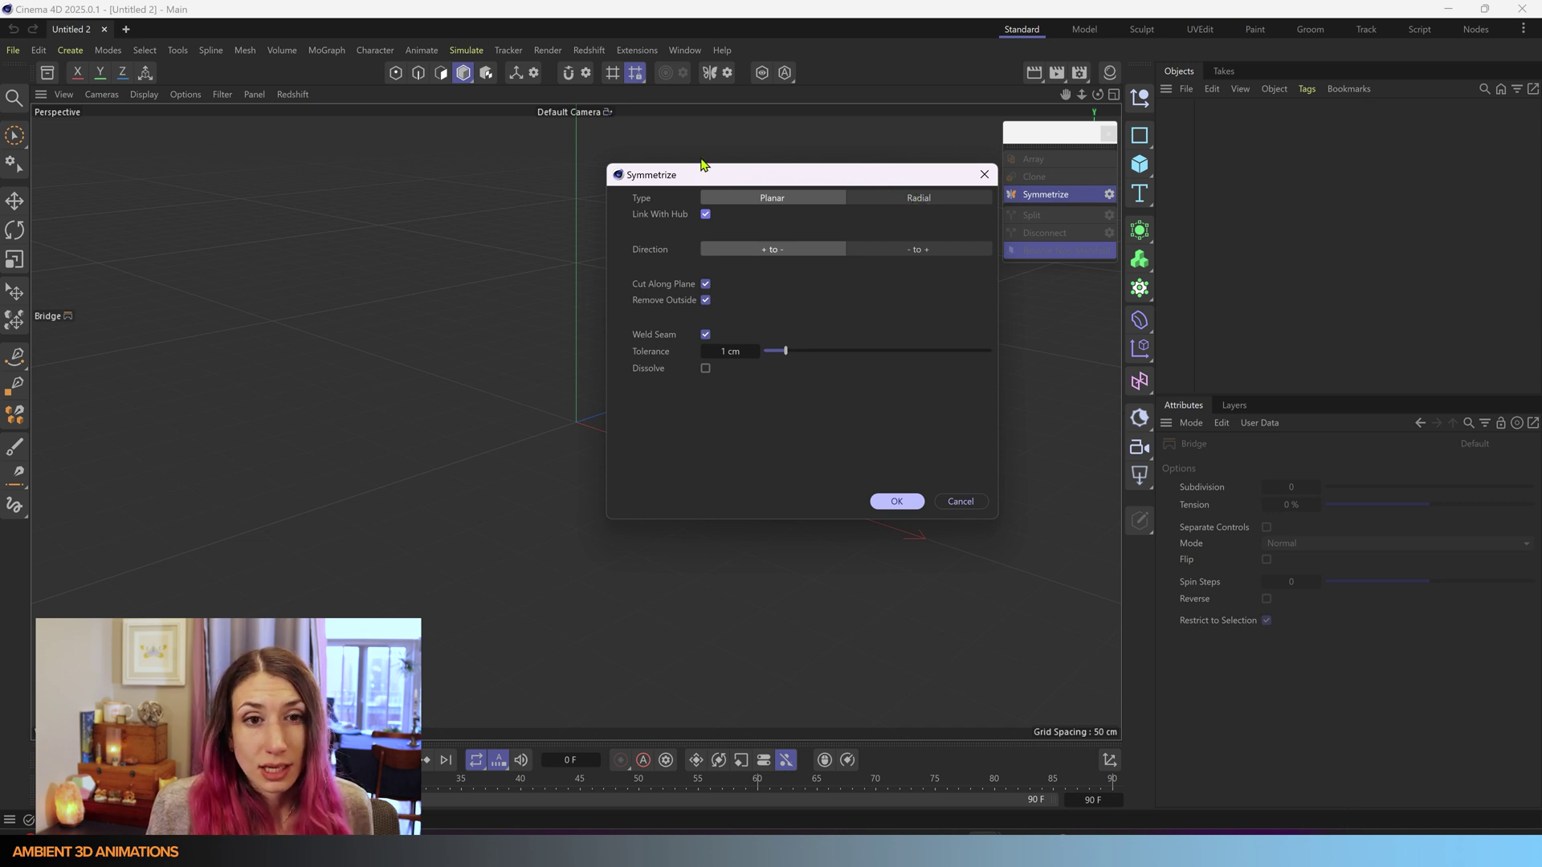
left_click_drag(703, 173, 1113, 361)
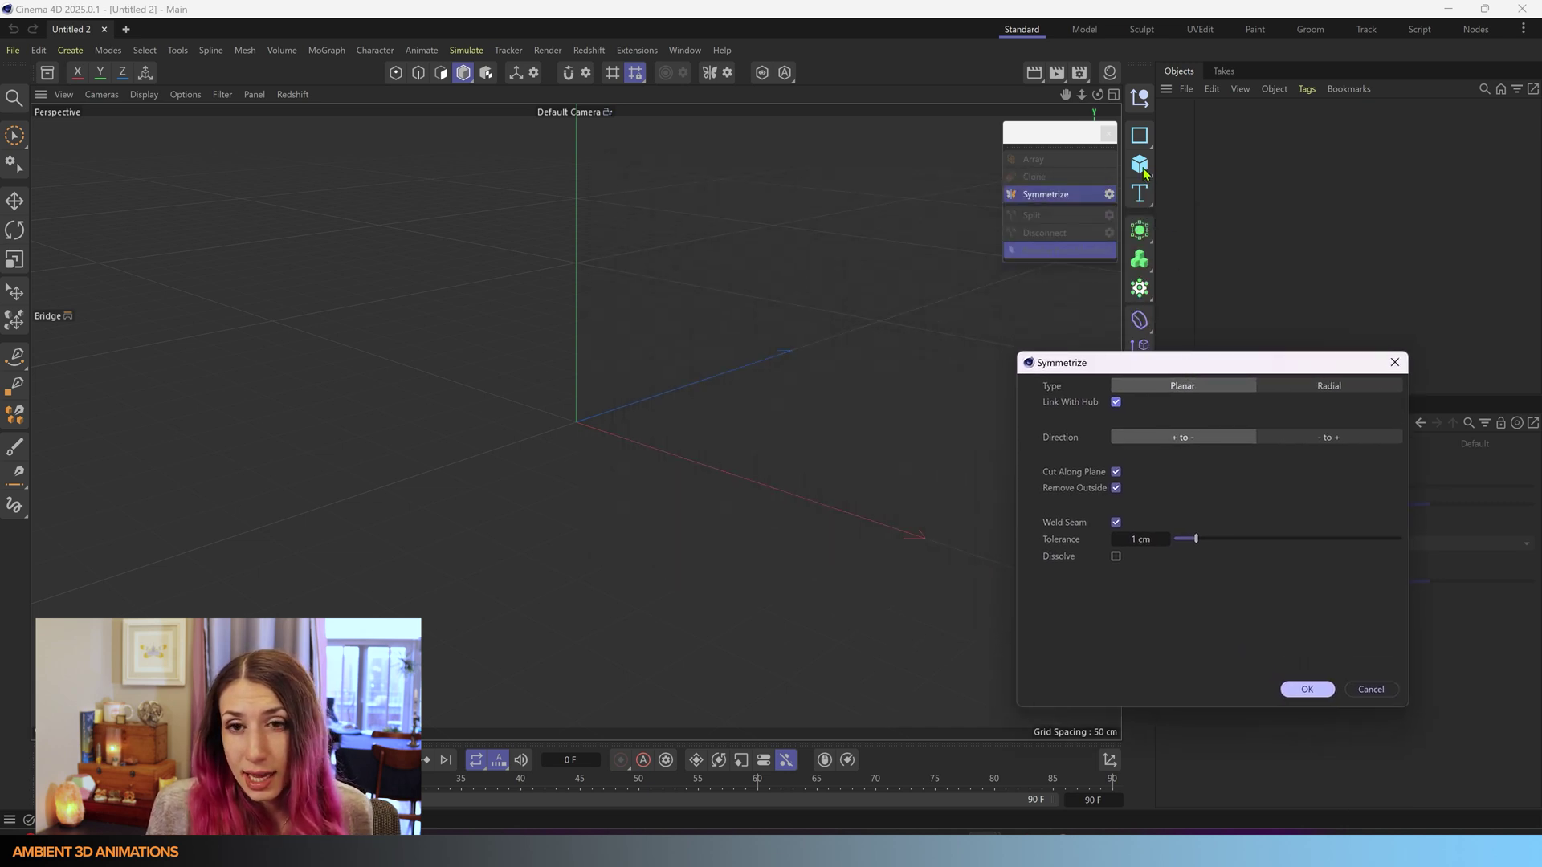
left_click(1371, 689)
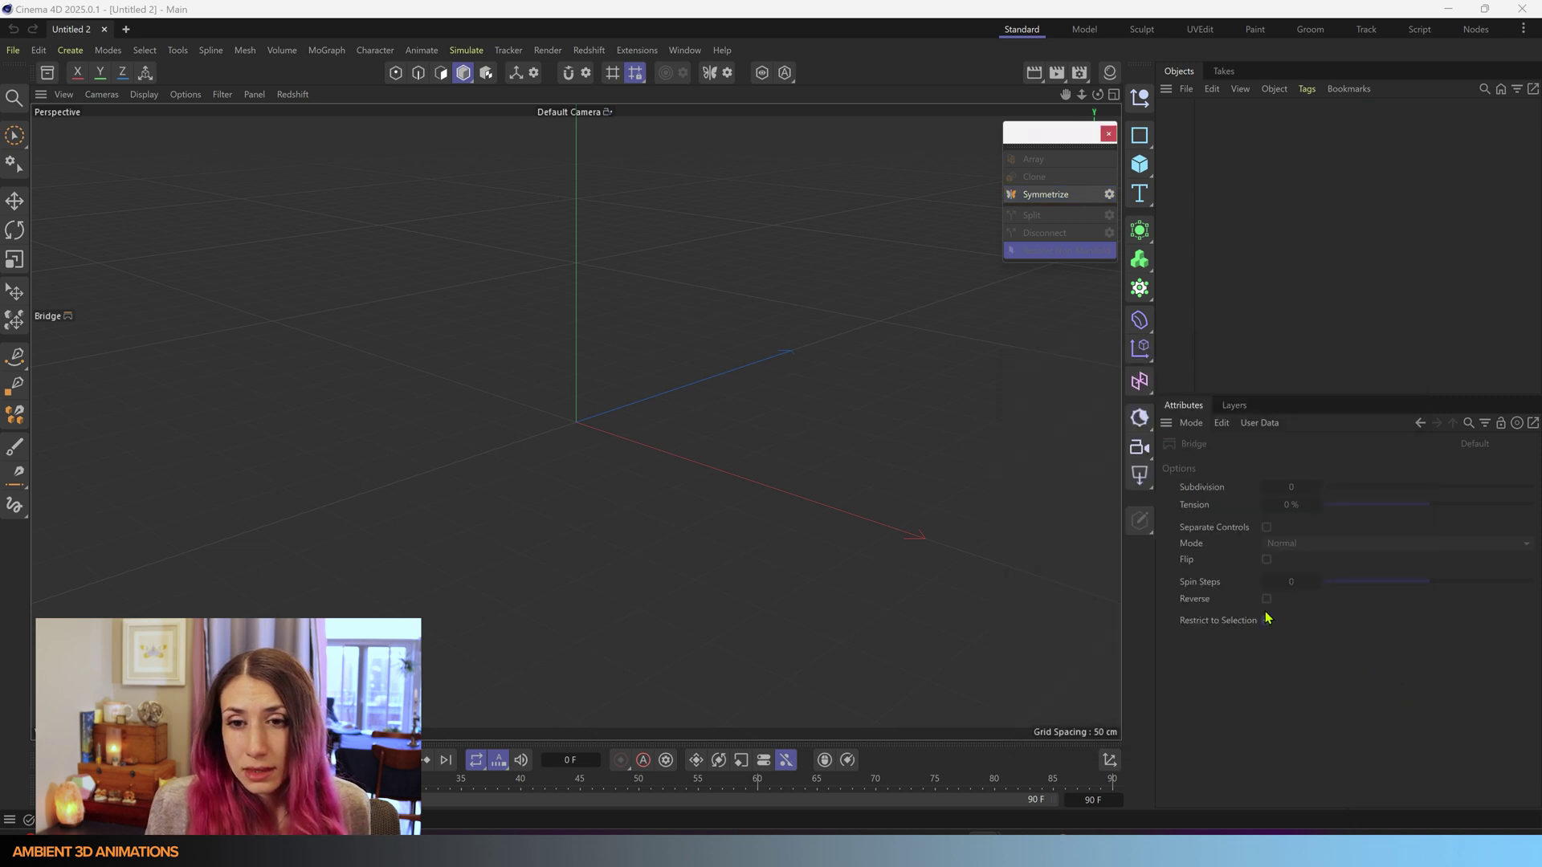
- Add a cube, make it editable, and check the viewport shading options
left_click(1139, 164)
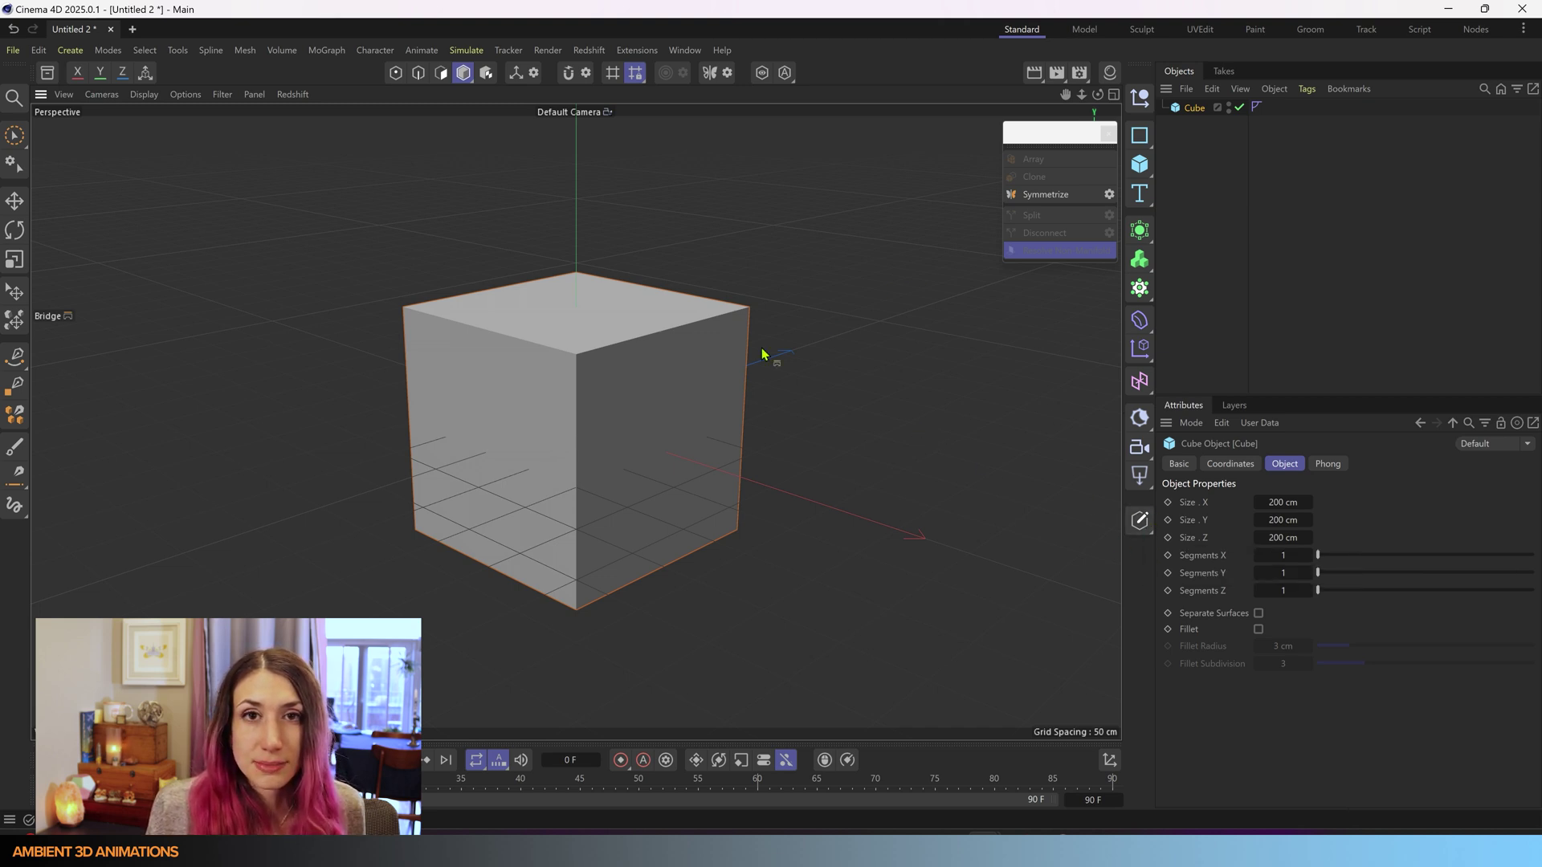
key("c")
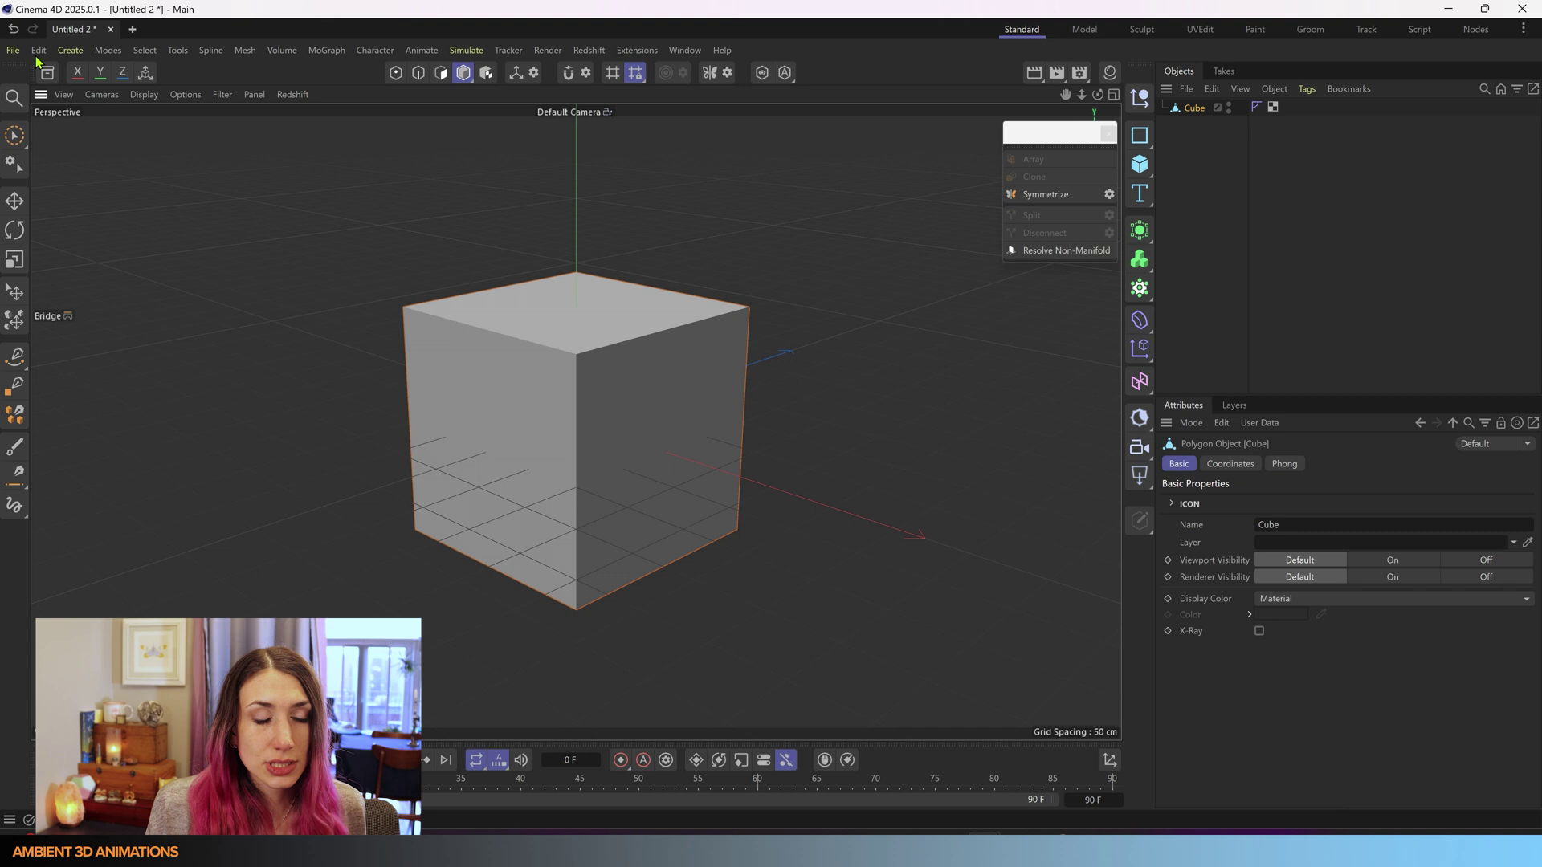
left_click(144, 94)
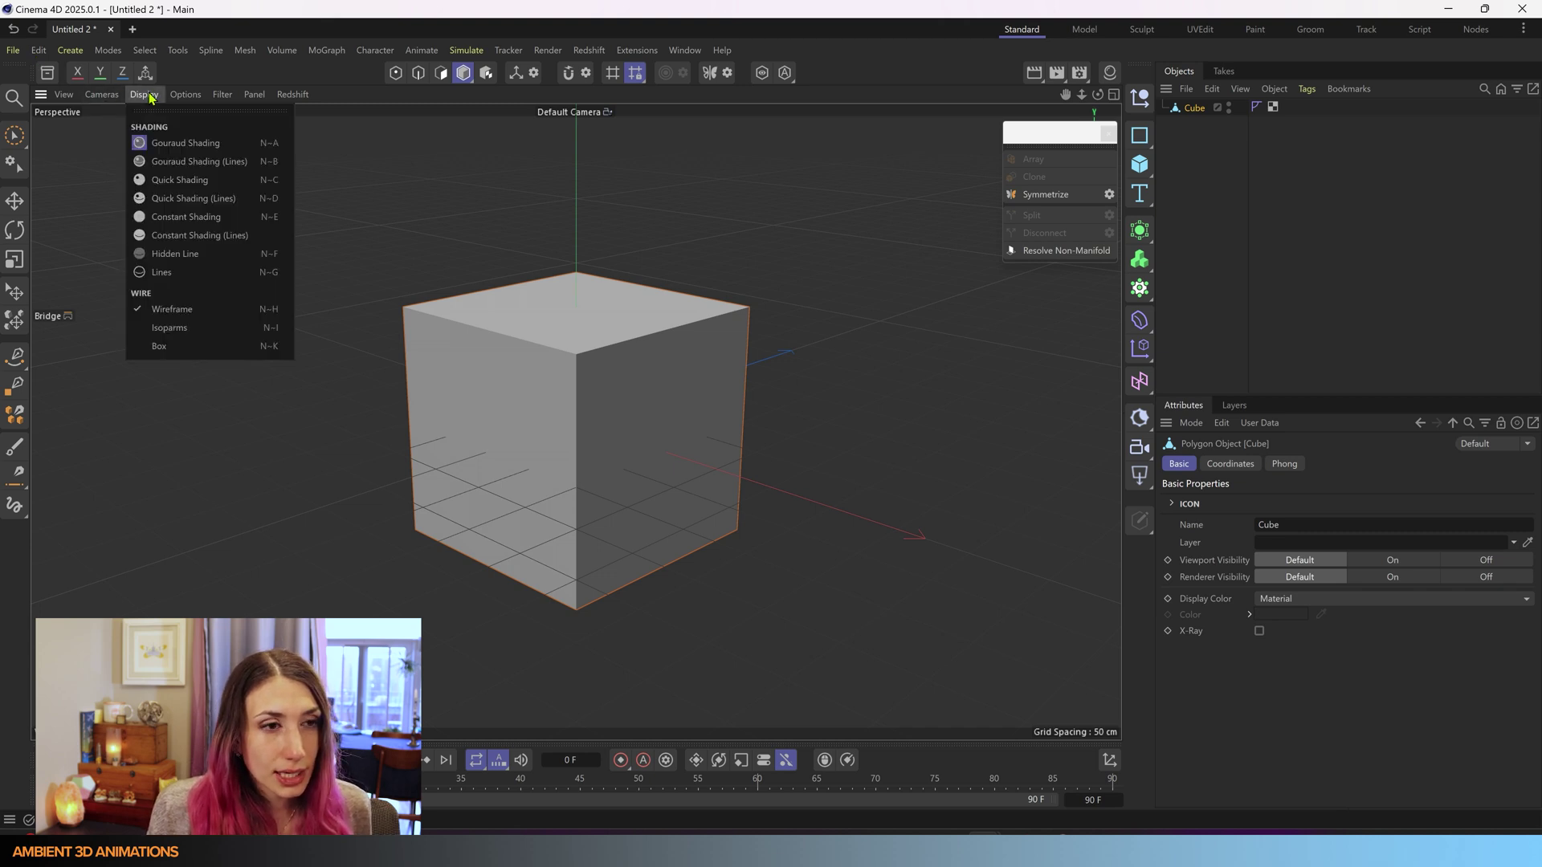
left_click(193, 162)
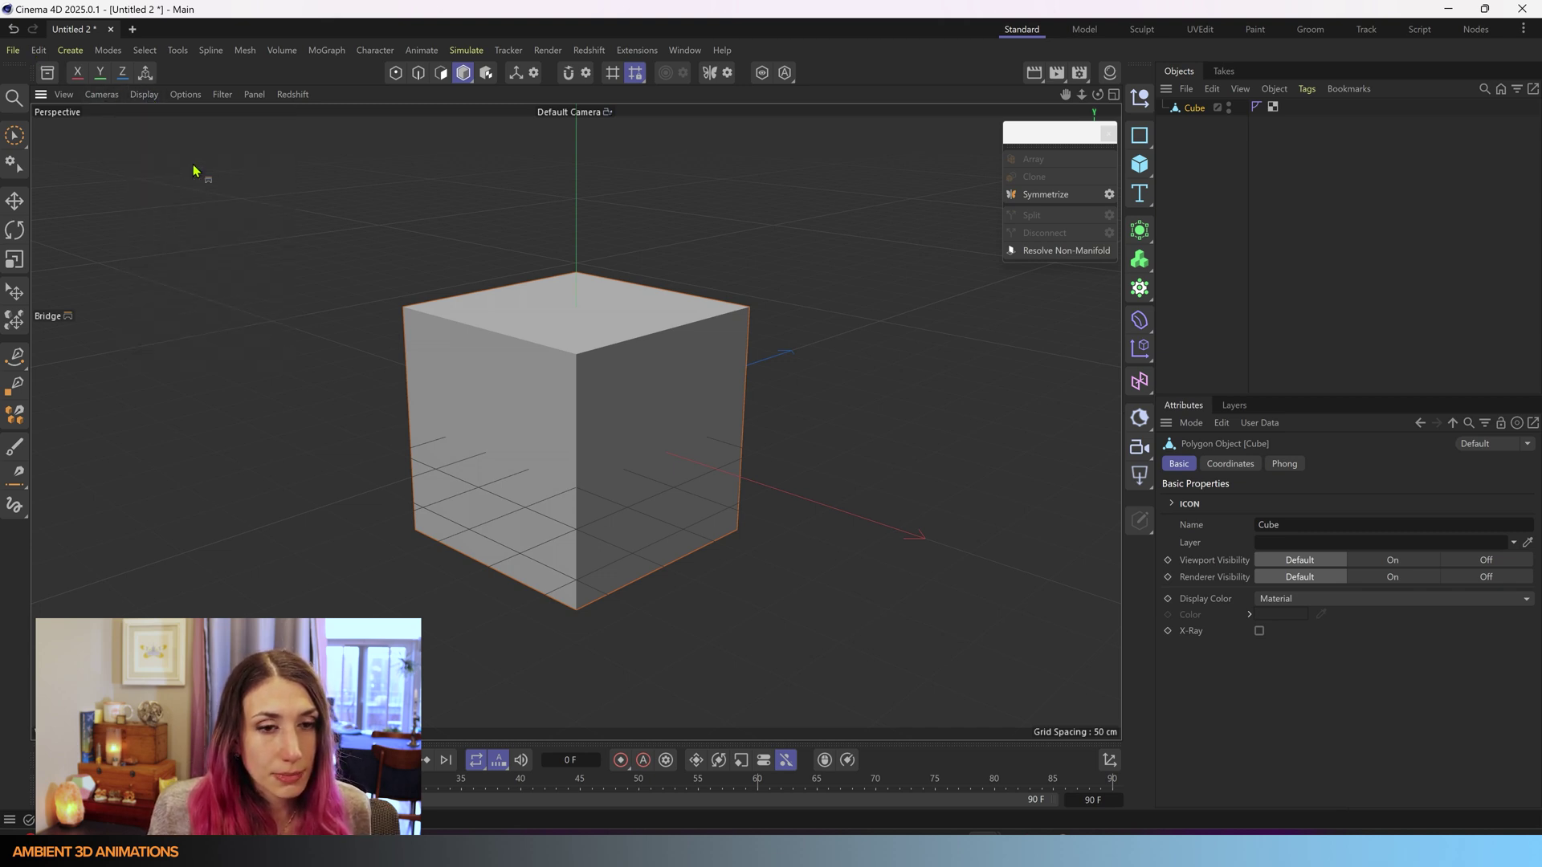
left_click(143, 94)
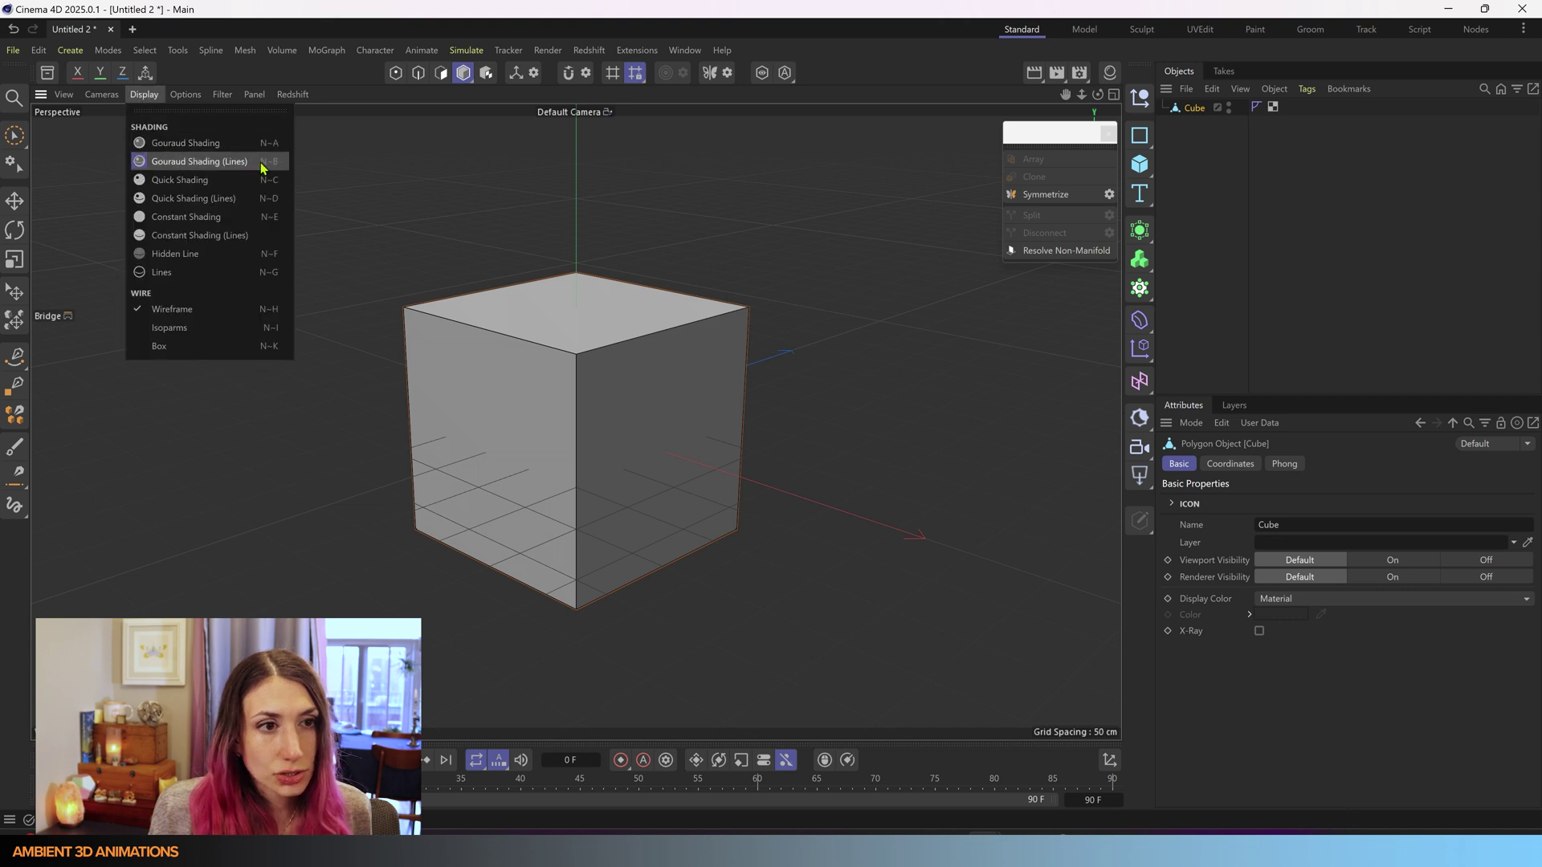
left_click(898, 574)
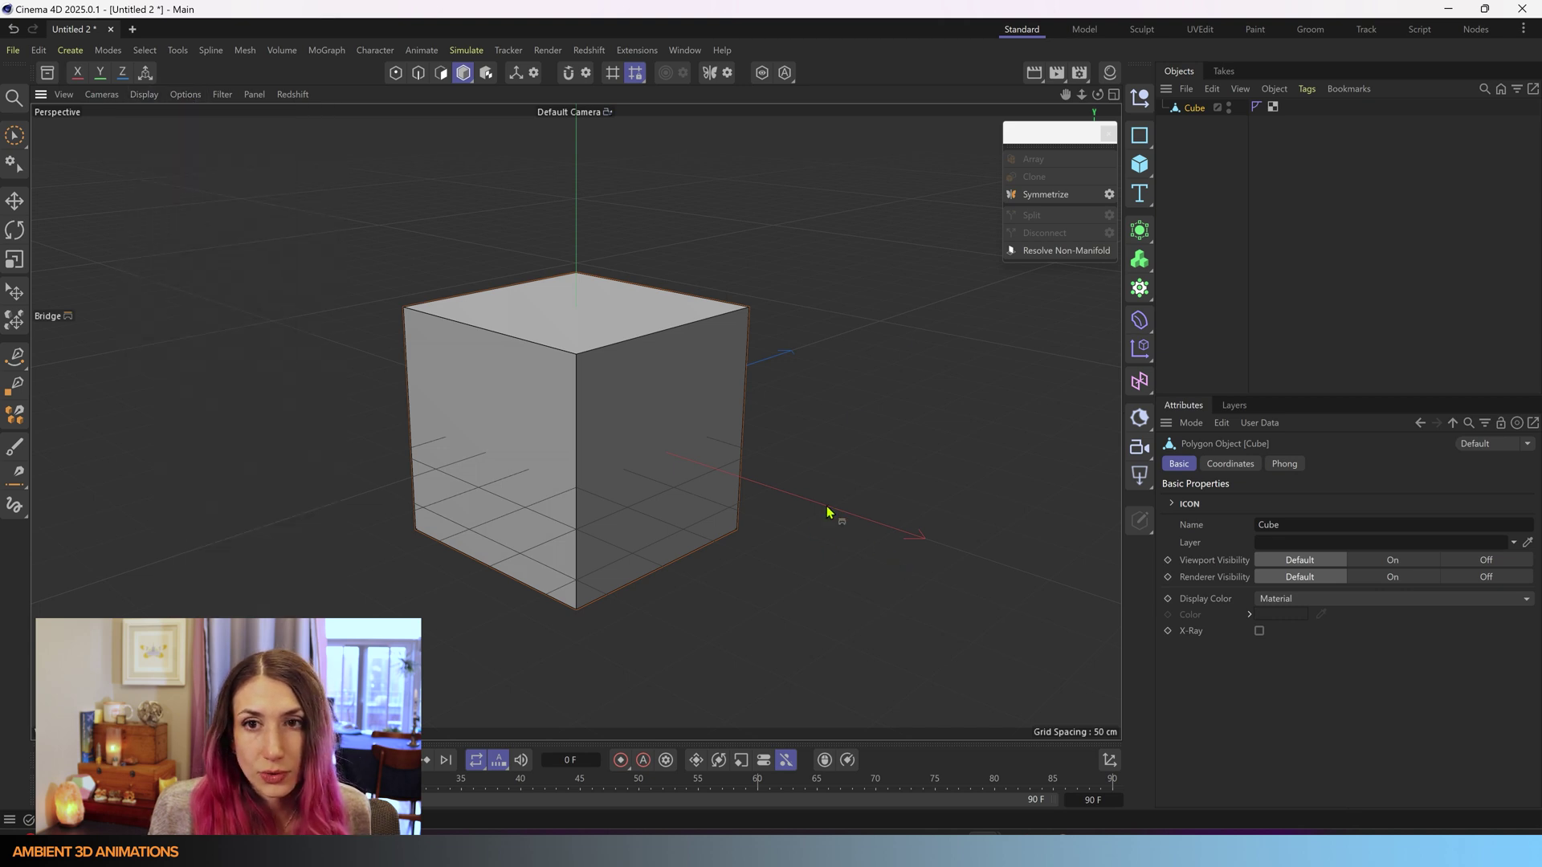
- Select the cube's right face in polygon mode and extrude it far outward
left_click(442, 73)
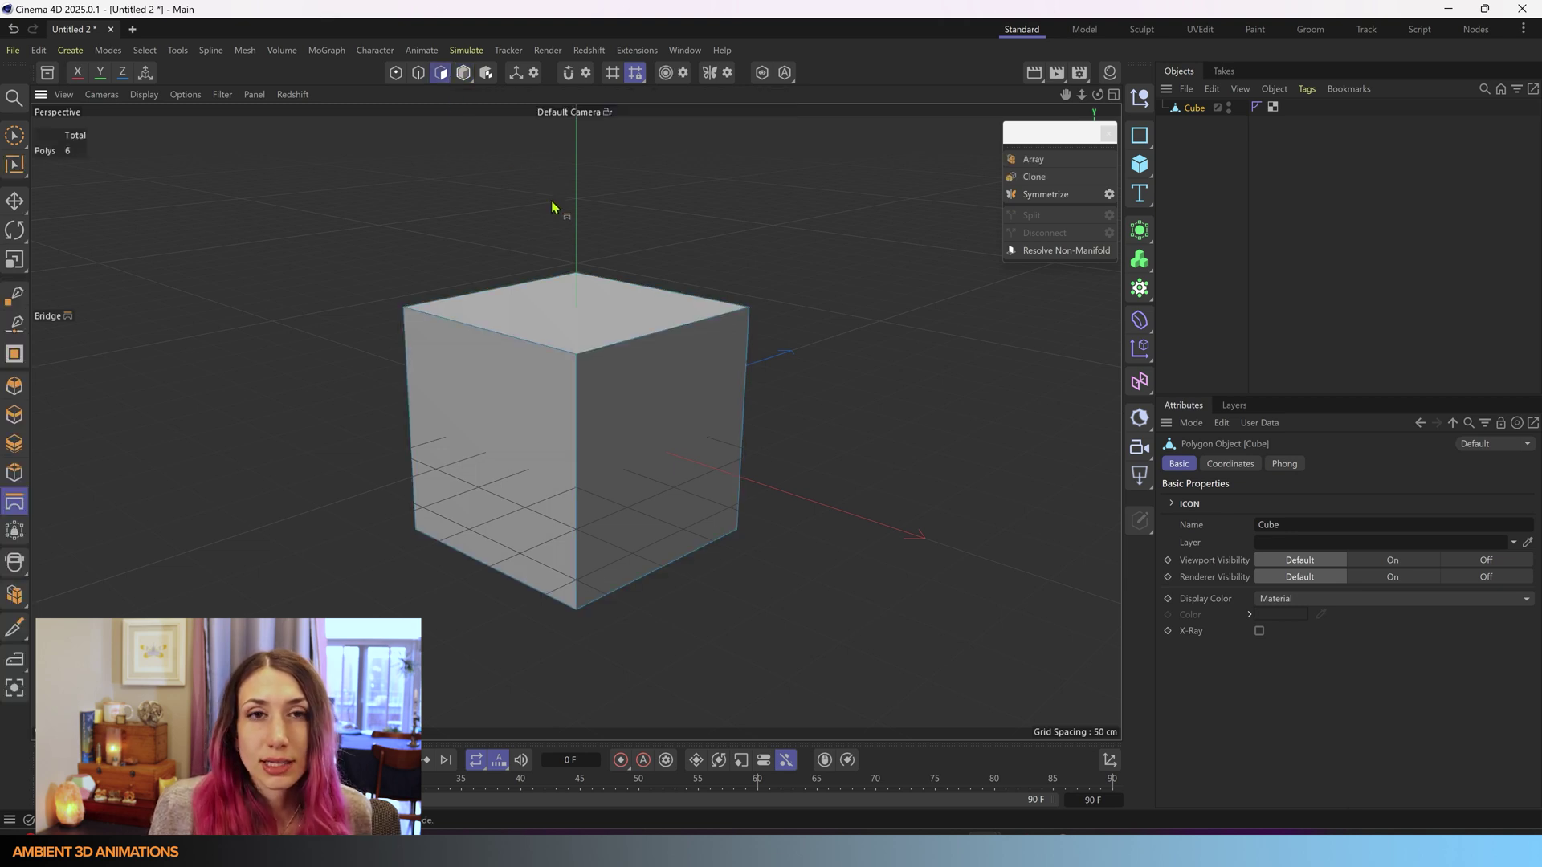
left_click(674, 415)
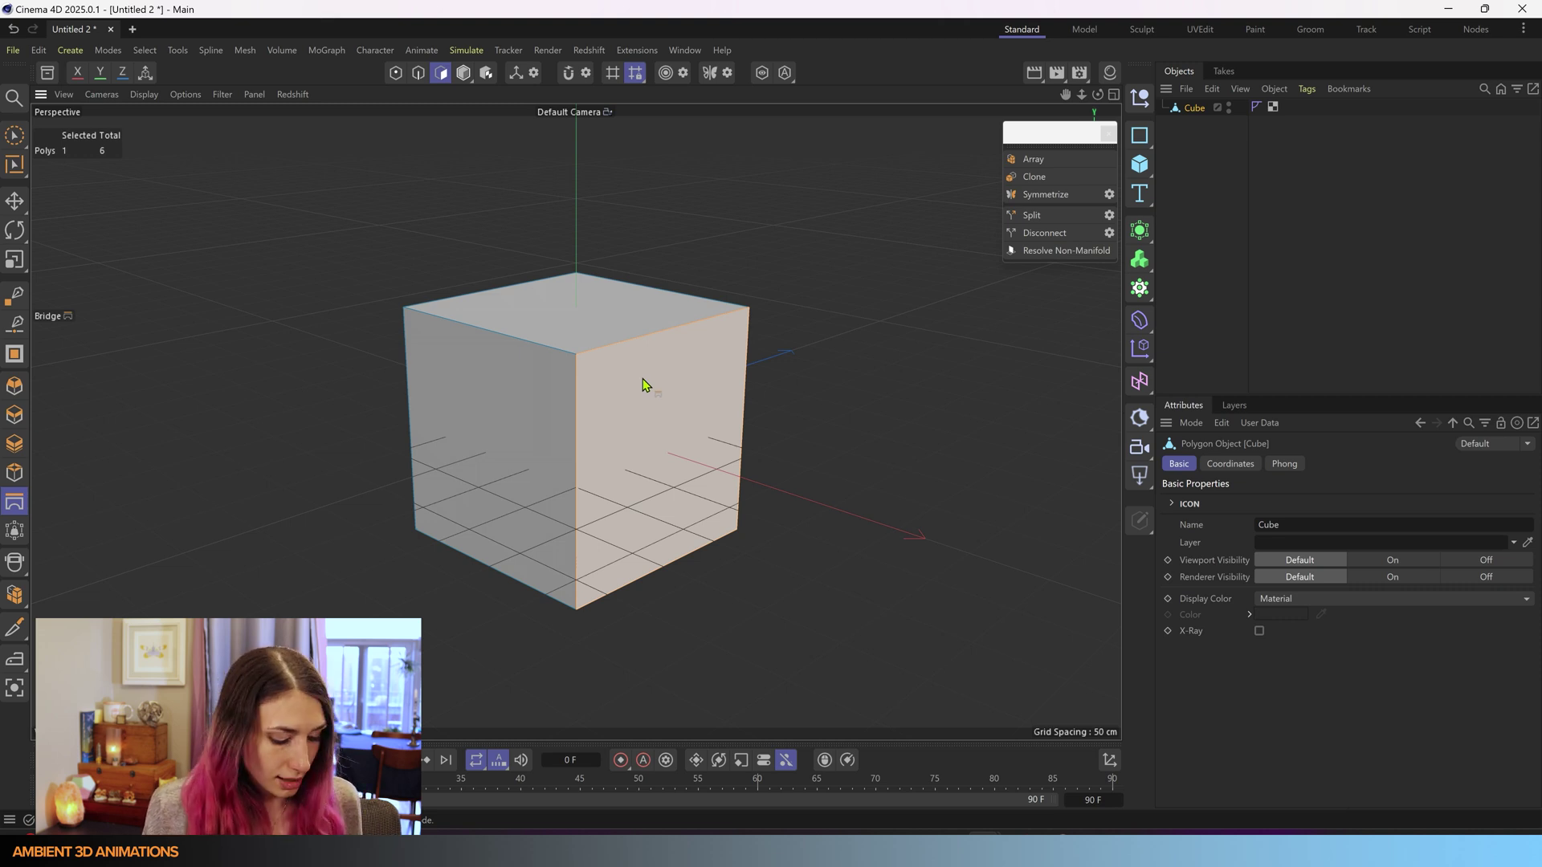
key("m")
key("t")
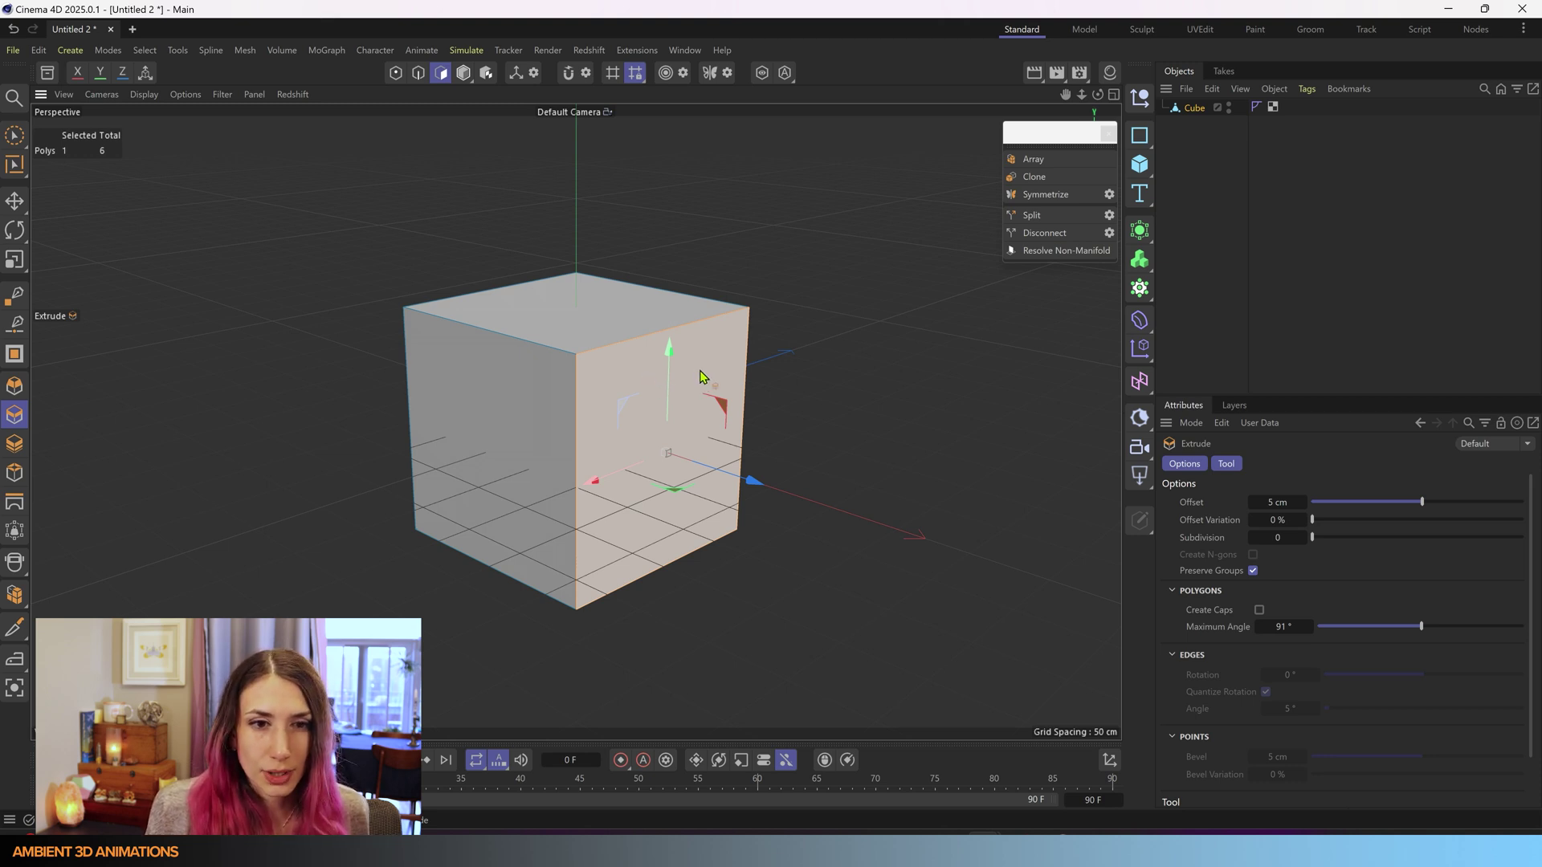
mouse_move(701, 377)
left_mouse_down()
mouse_move(964, 458)
mouse_move(964, 506)
left_mouse_up()
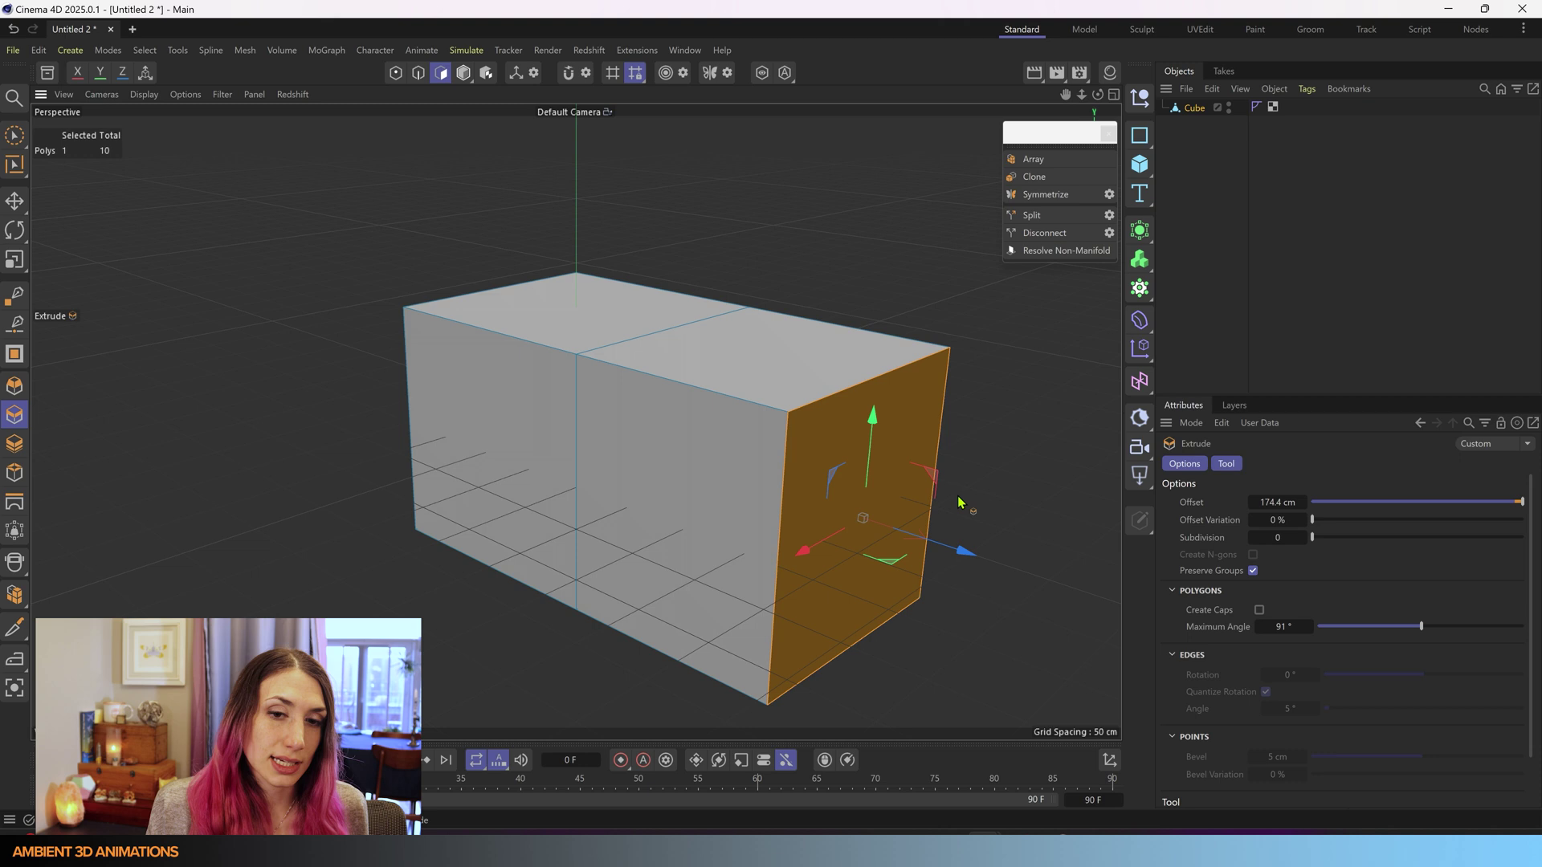
- Tilt the end face about 35 degrees and extrude it outward into an angled section
key("r")
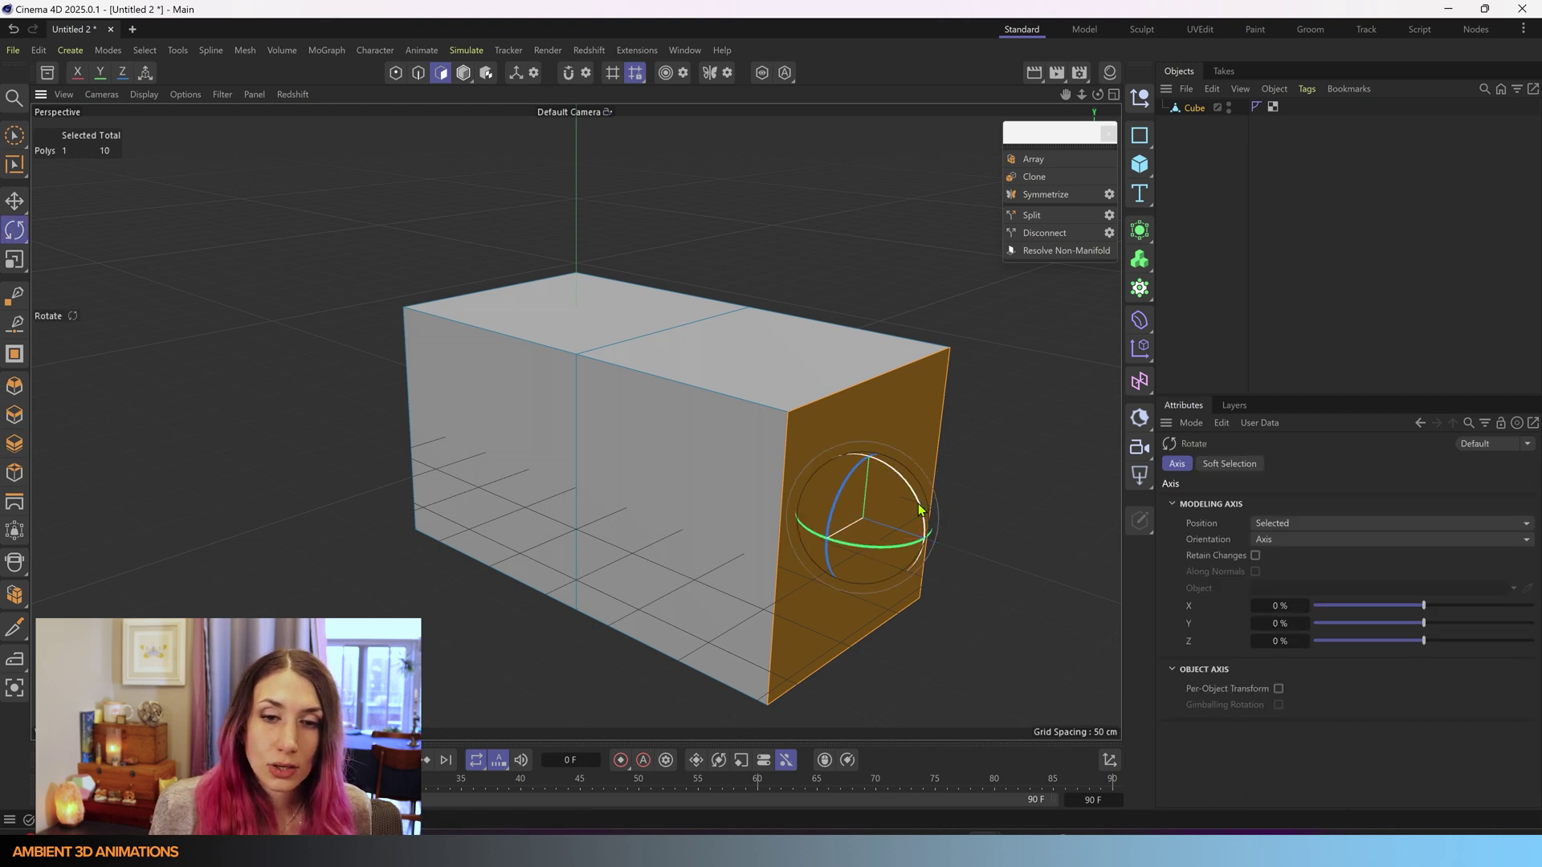
left_click_drag(918, 511, 895, 476)
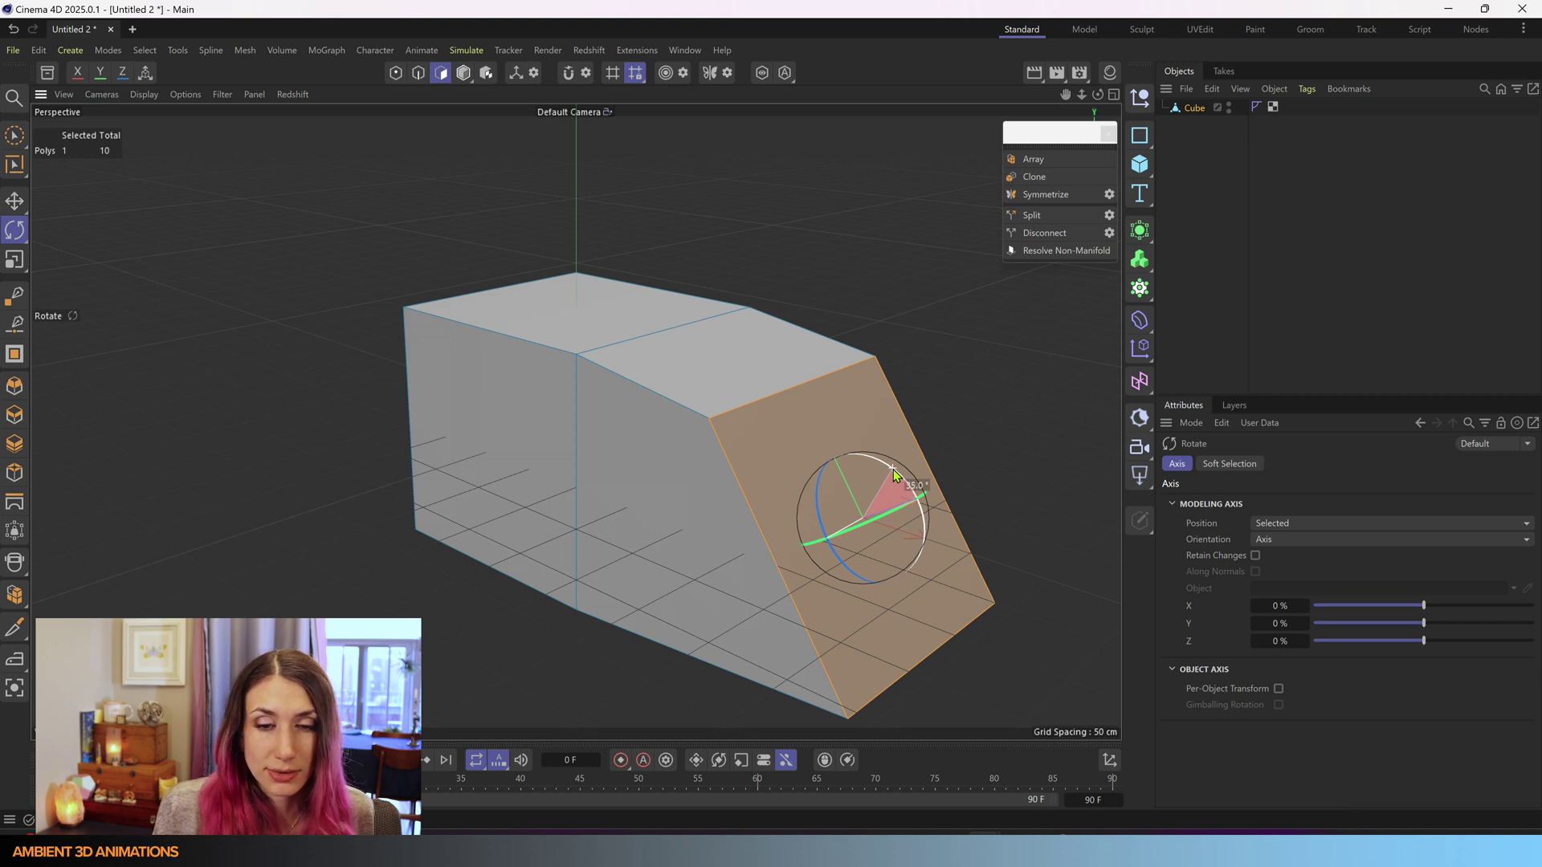
left_click_drag(893, 469, 893, 468)
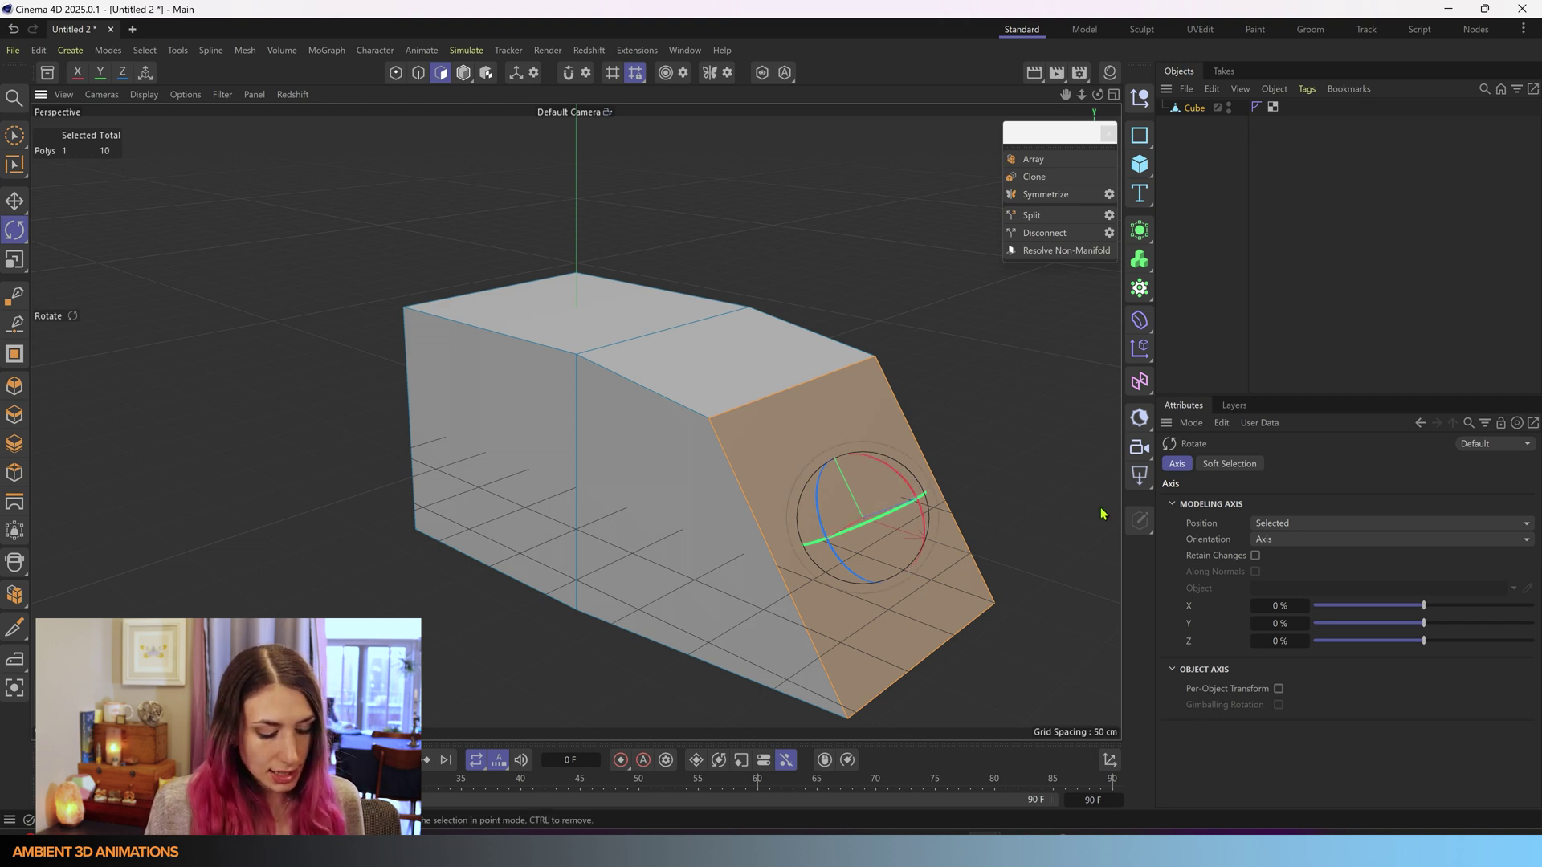
key("m")
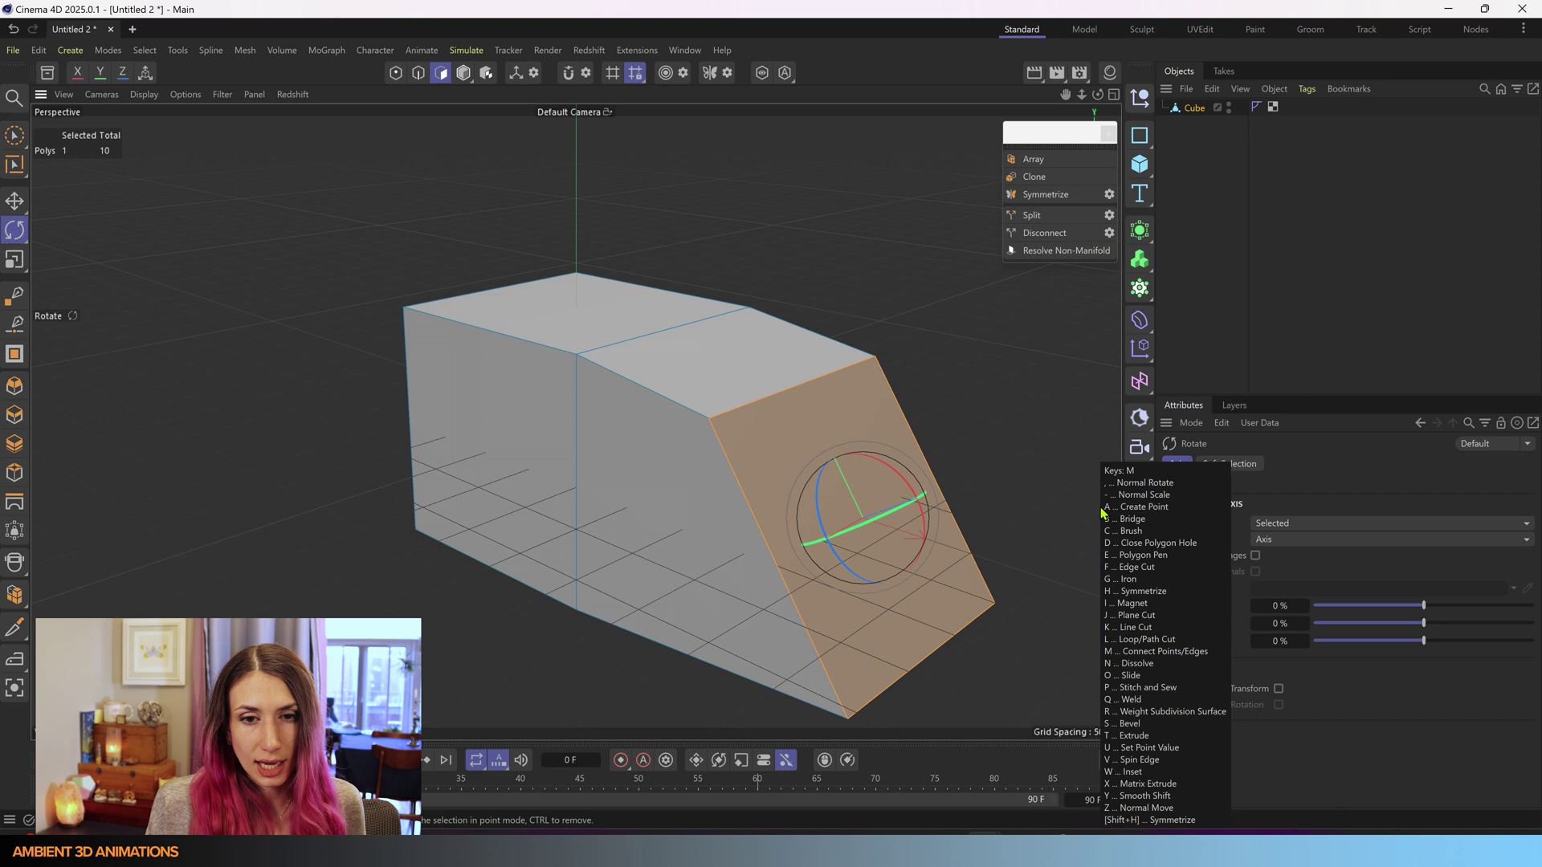
key("t")
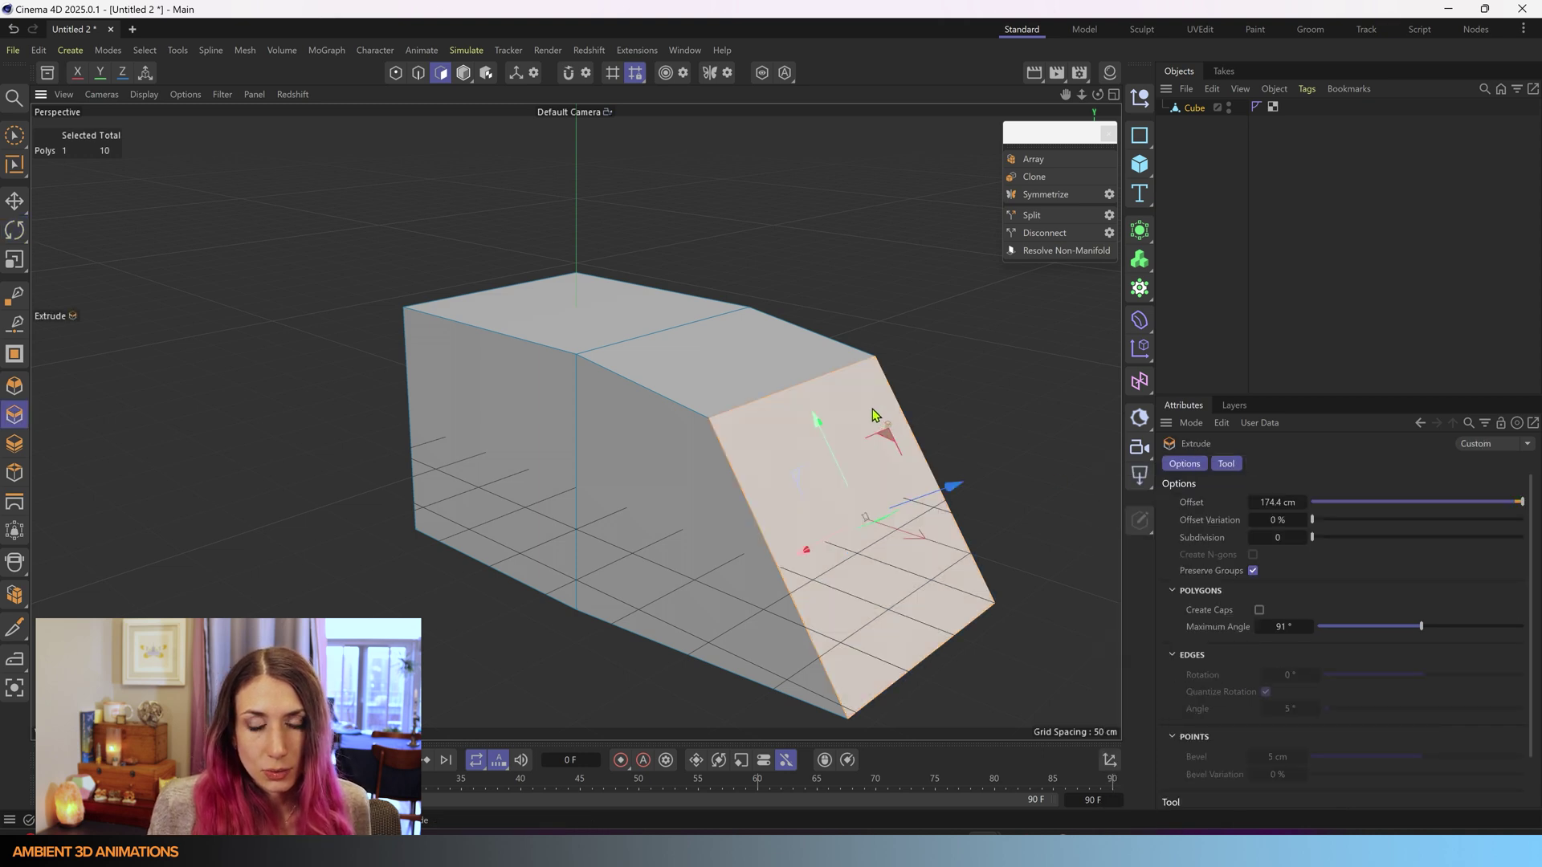
left_click_drag(875, 415, 1037, 362)
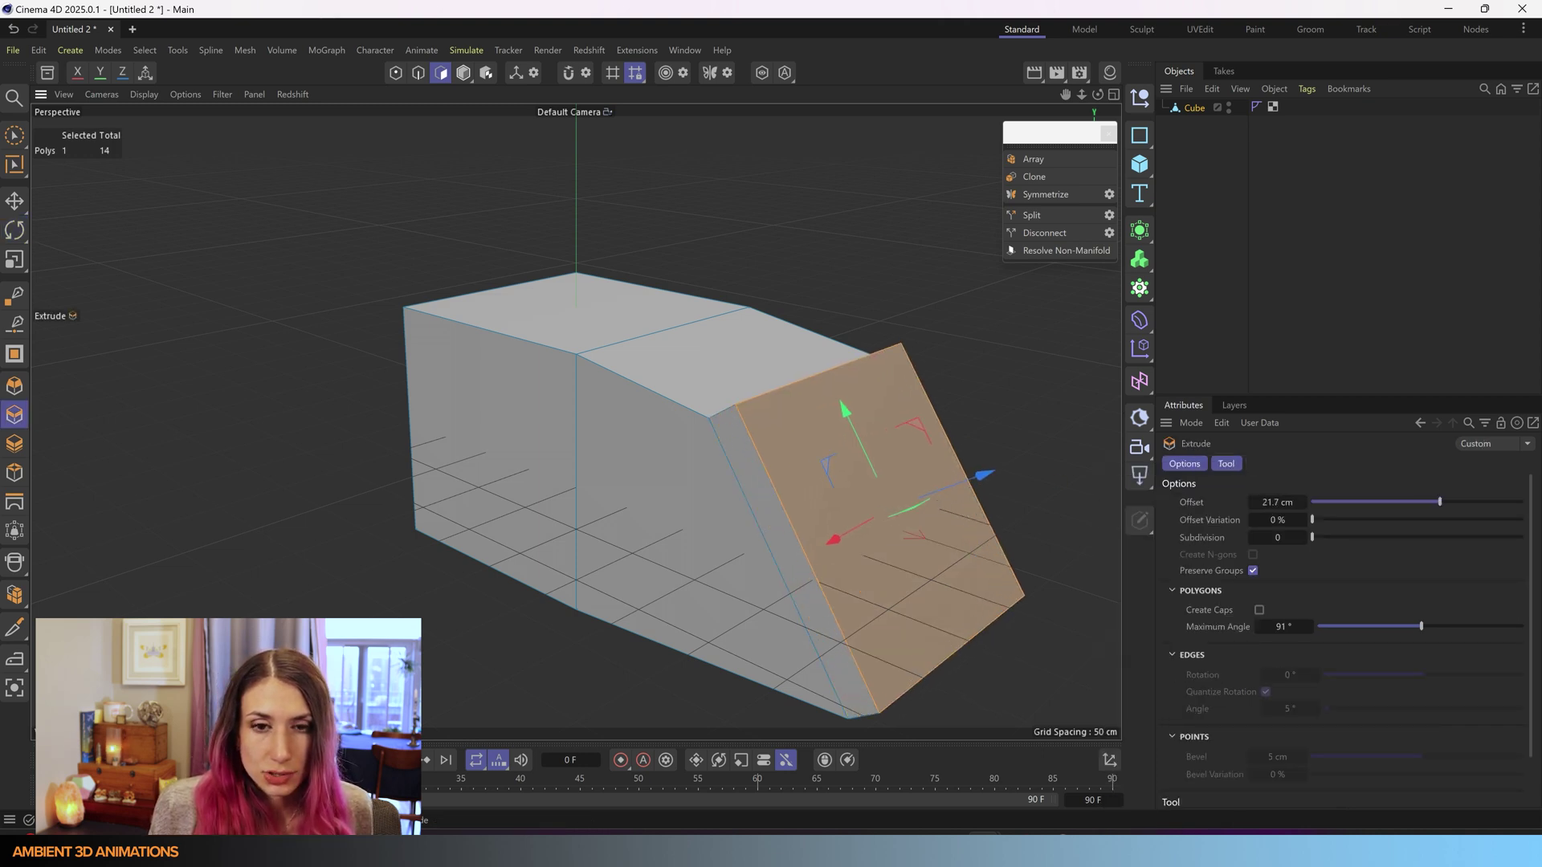
left_click_drag(867, 410, 661, 446, "alt")
scroll(661, 446, "down", 3)
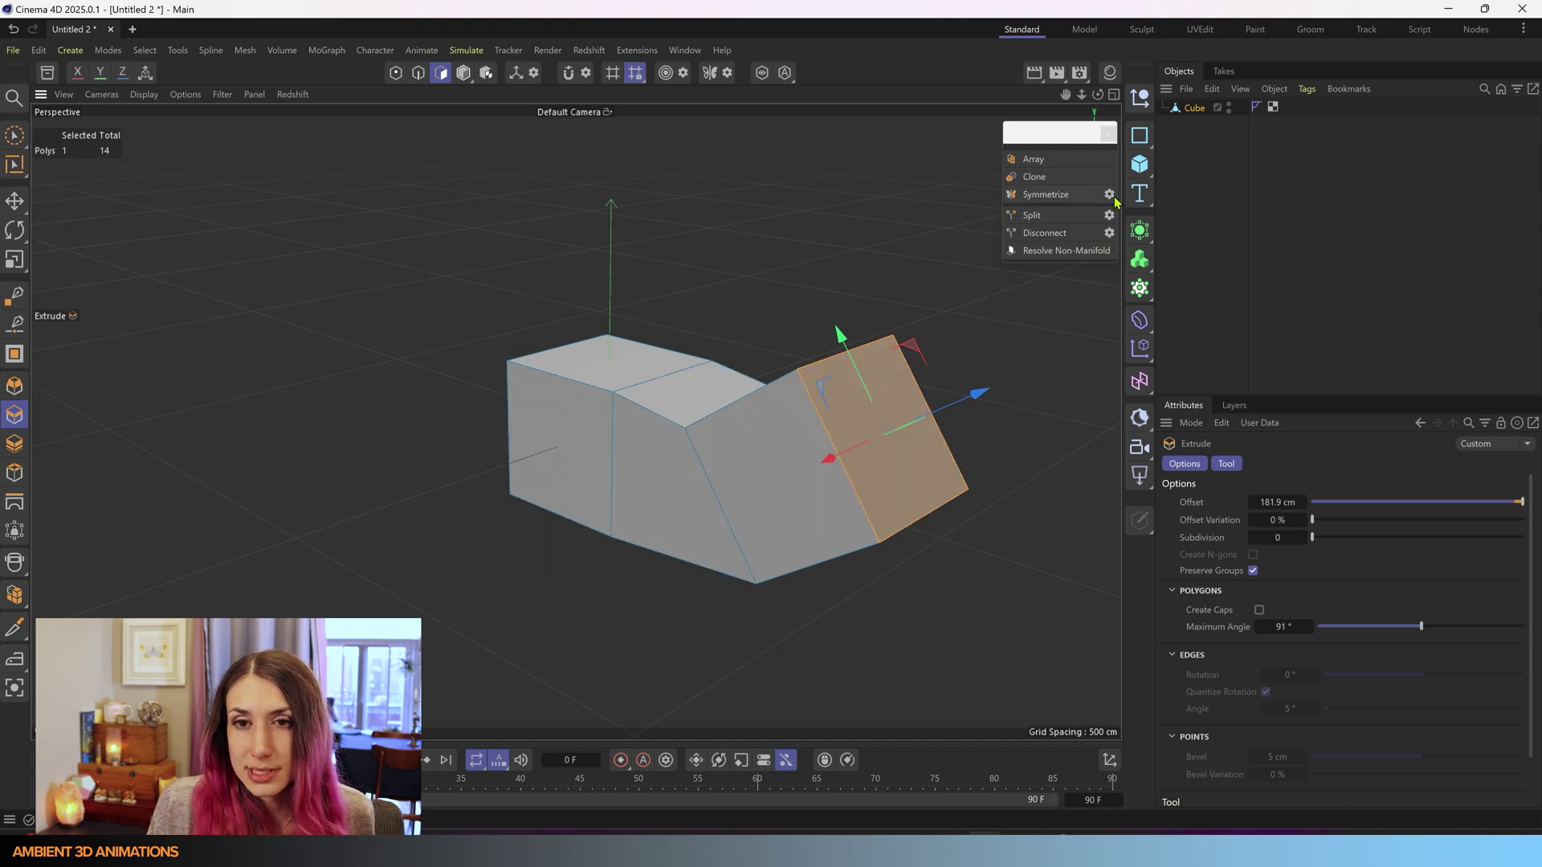
- Mirror the mesh with Symmetrize, turn on modeling symmetry, and select the right end face
left_click(1046, 196)
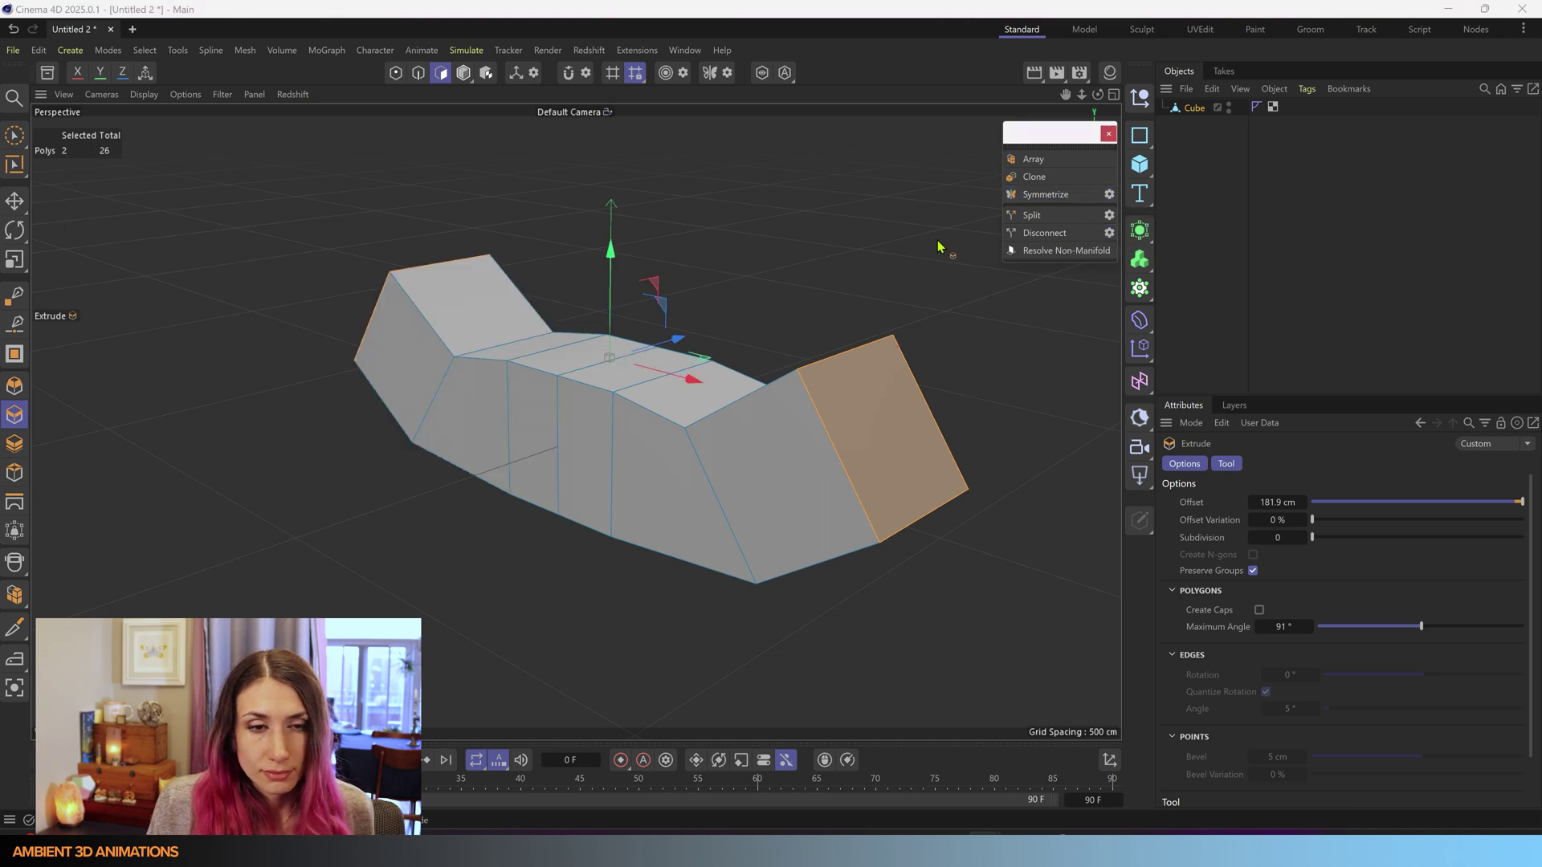
left_click(710, 73)
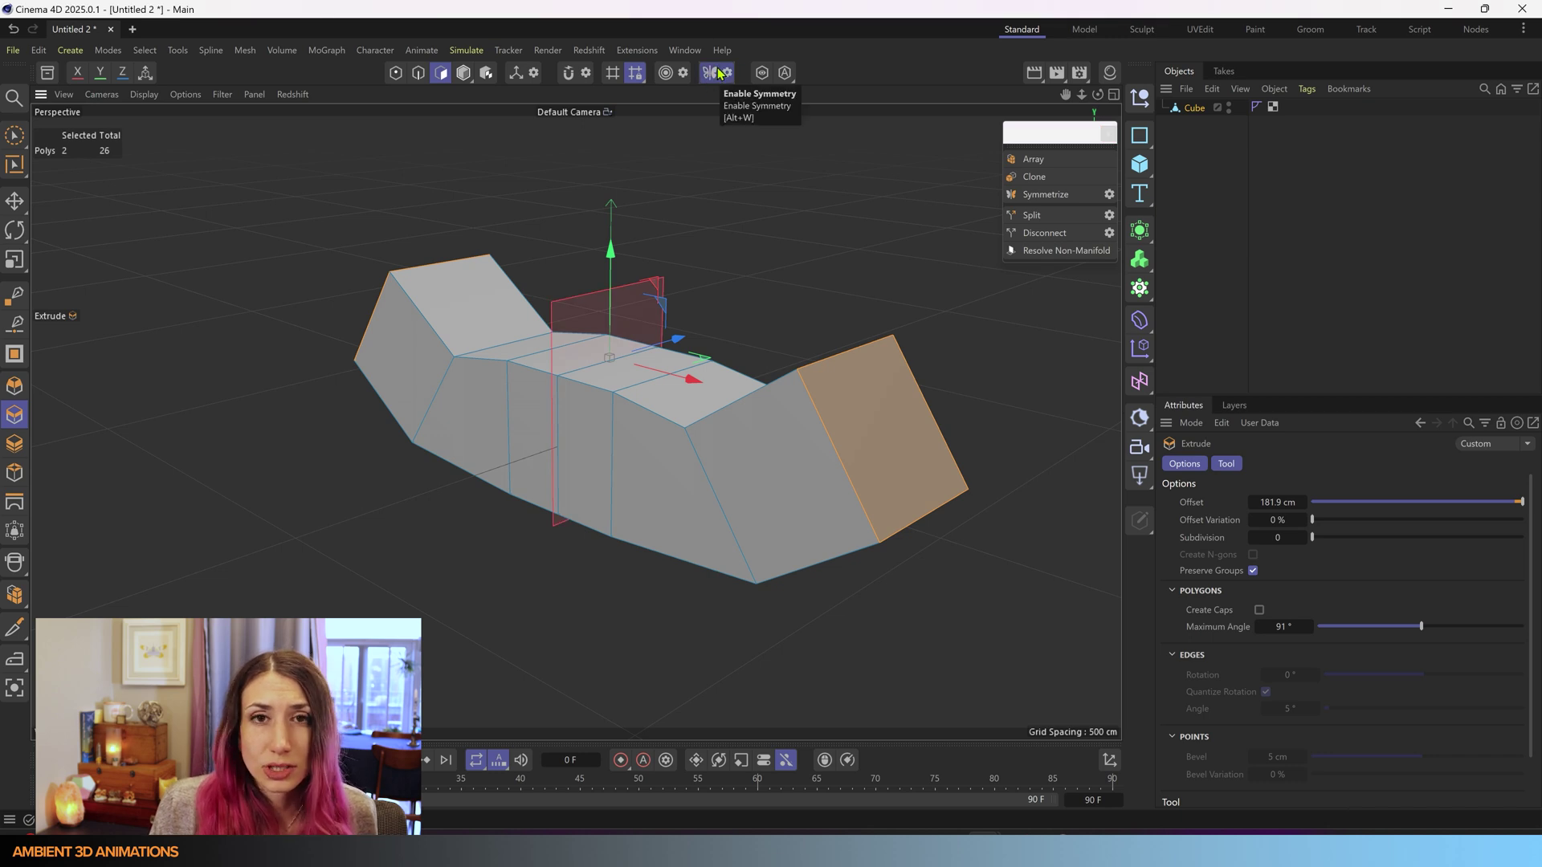
left_click(845, 420)
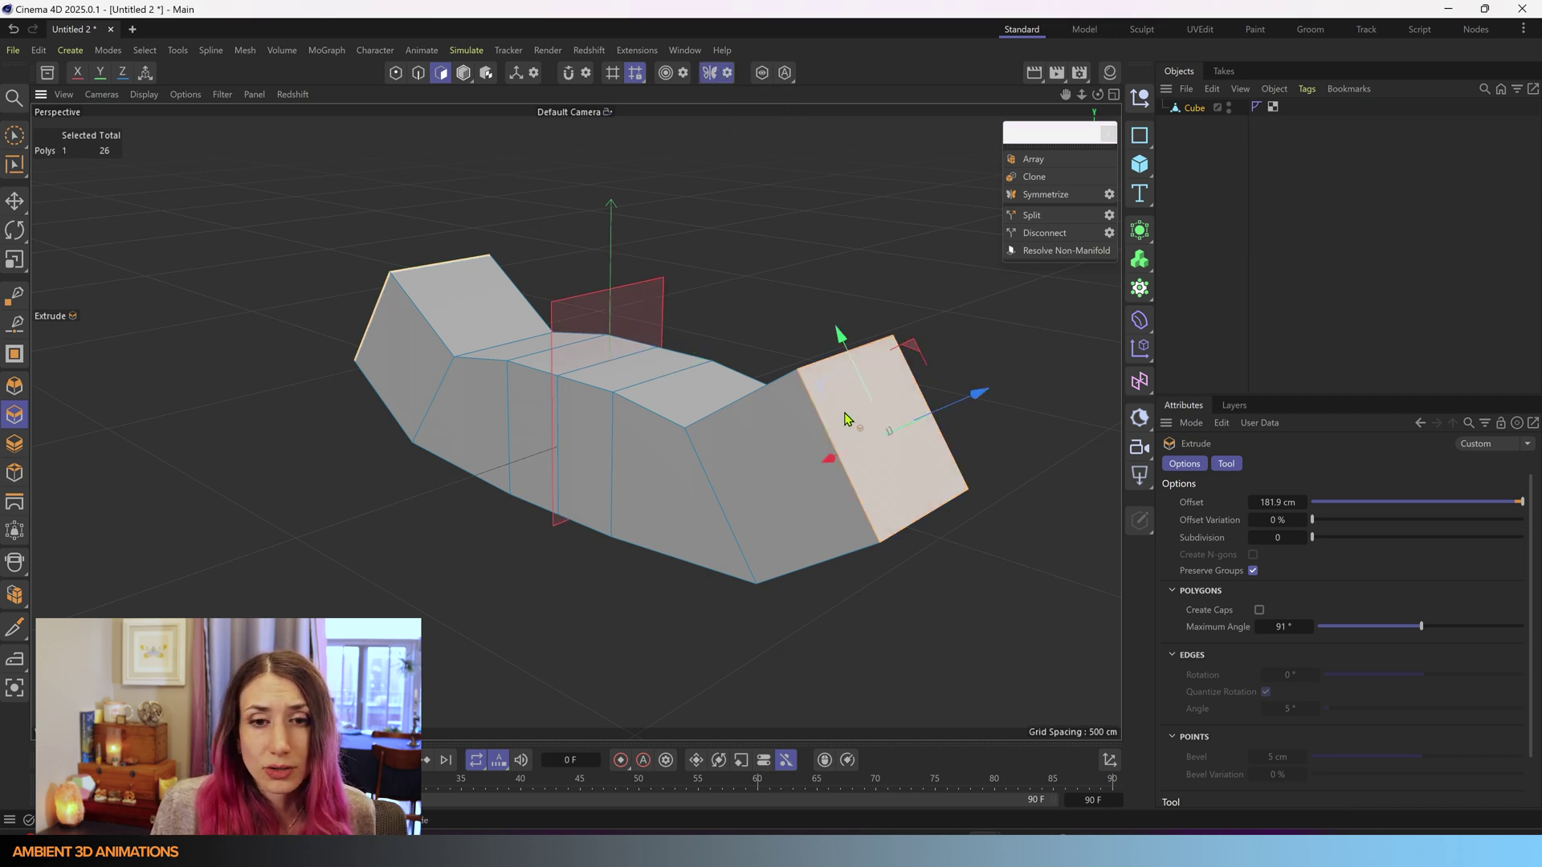
right_click(848, 417)
- Extrude the right end face symmetrically, then undo the extrusion and the mirror
left_click(895, 412)
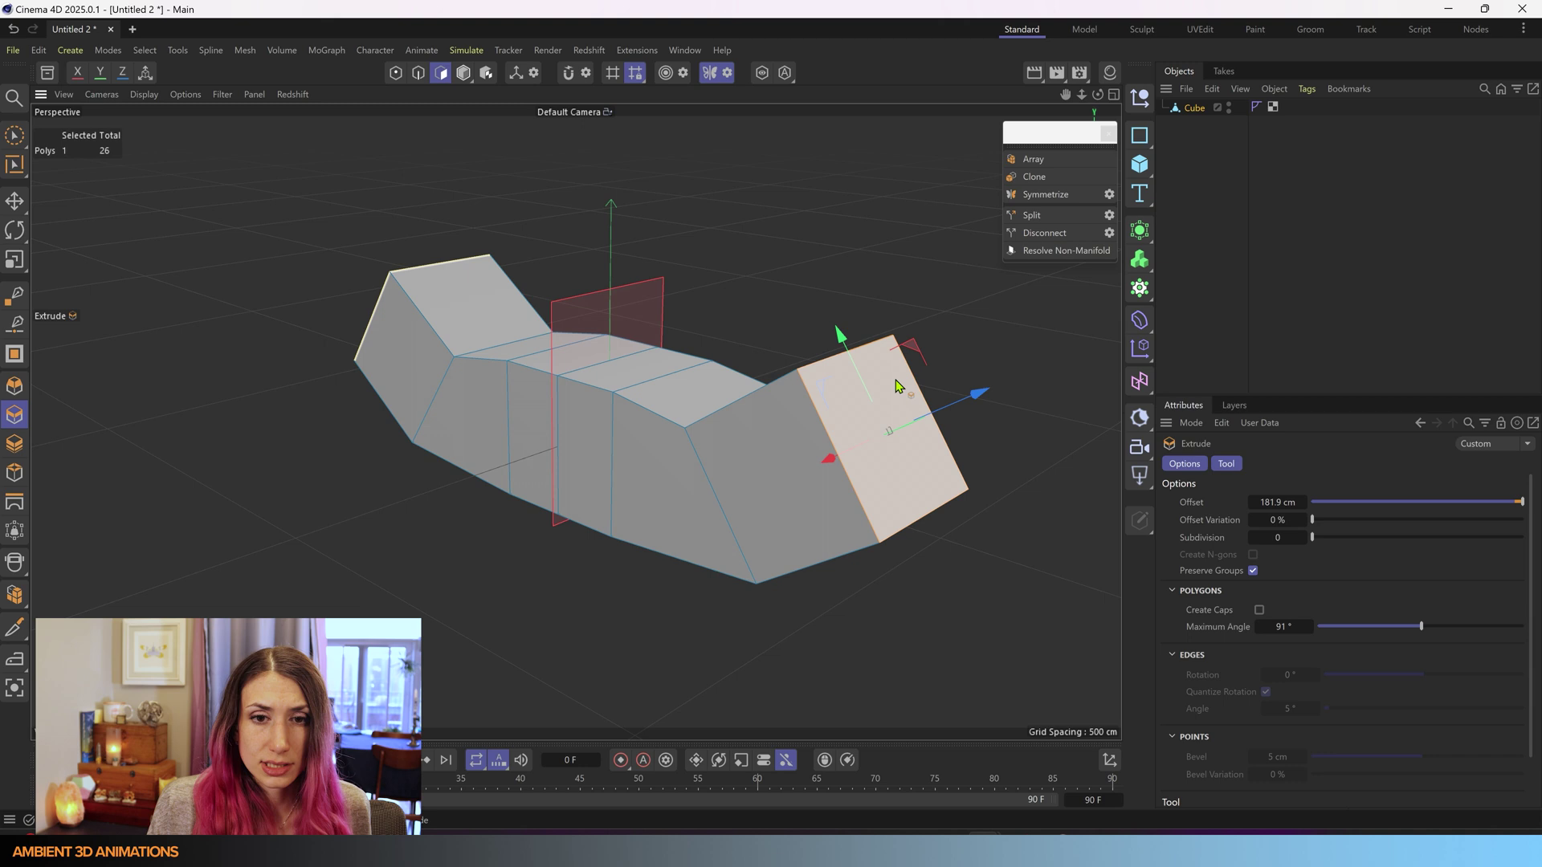
left_click_drag(894, 413, 1048, 338)
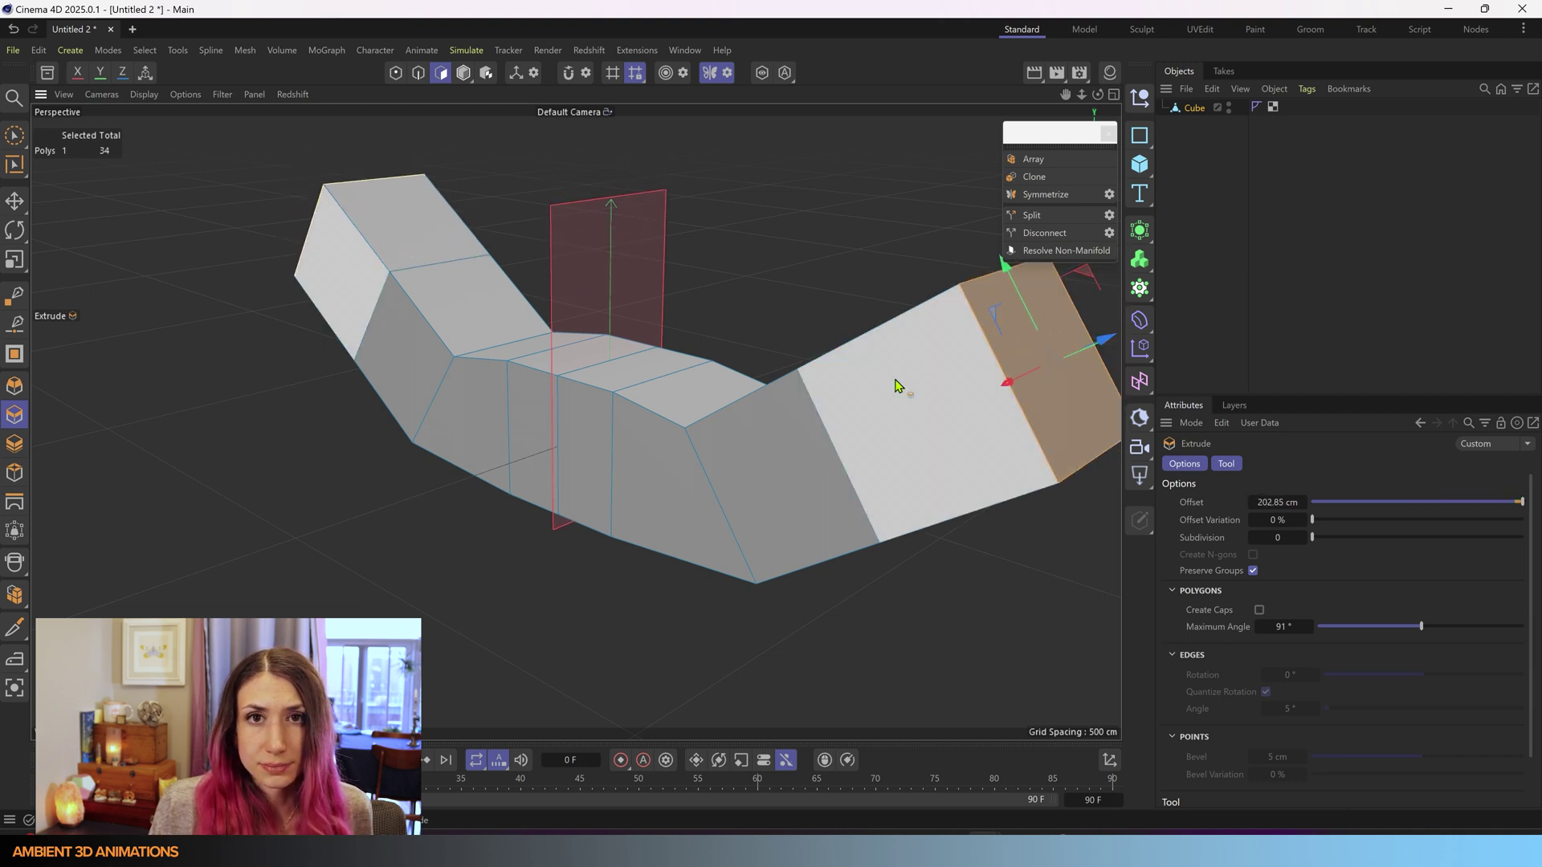
key("ctrl+z")
key("ctrl+z")
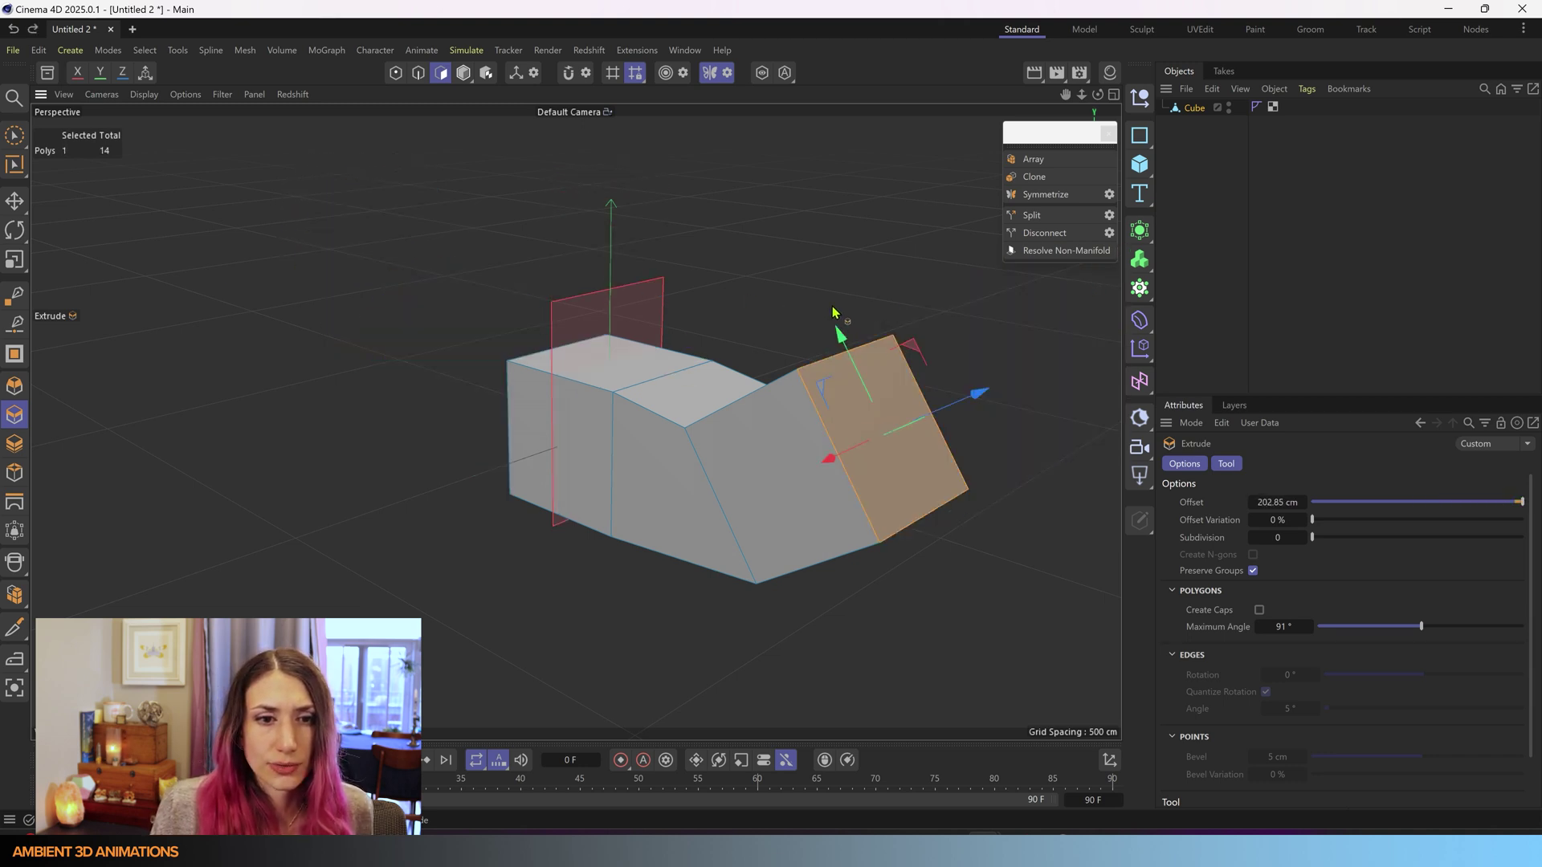
key("ctrl+z")
key("ctrl+z")
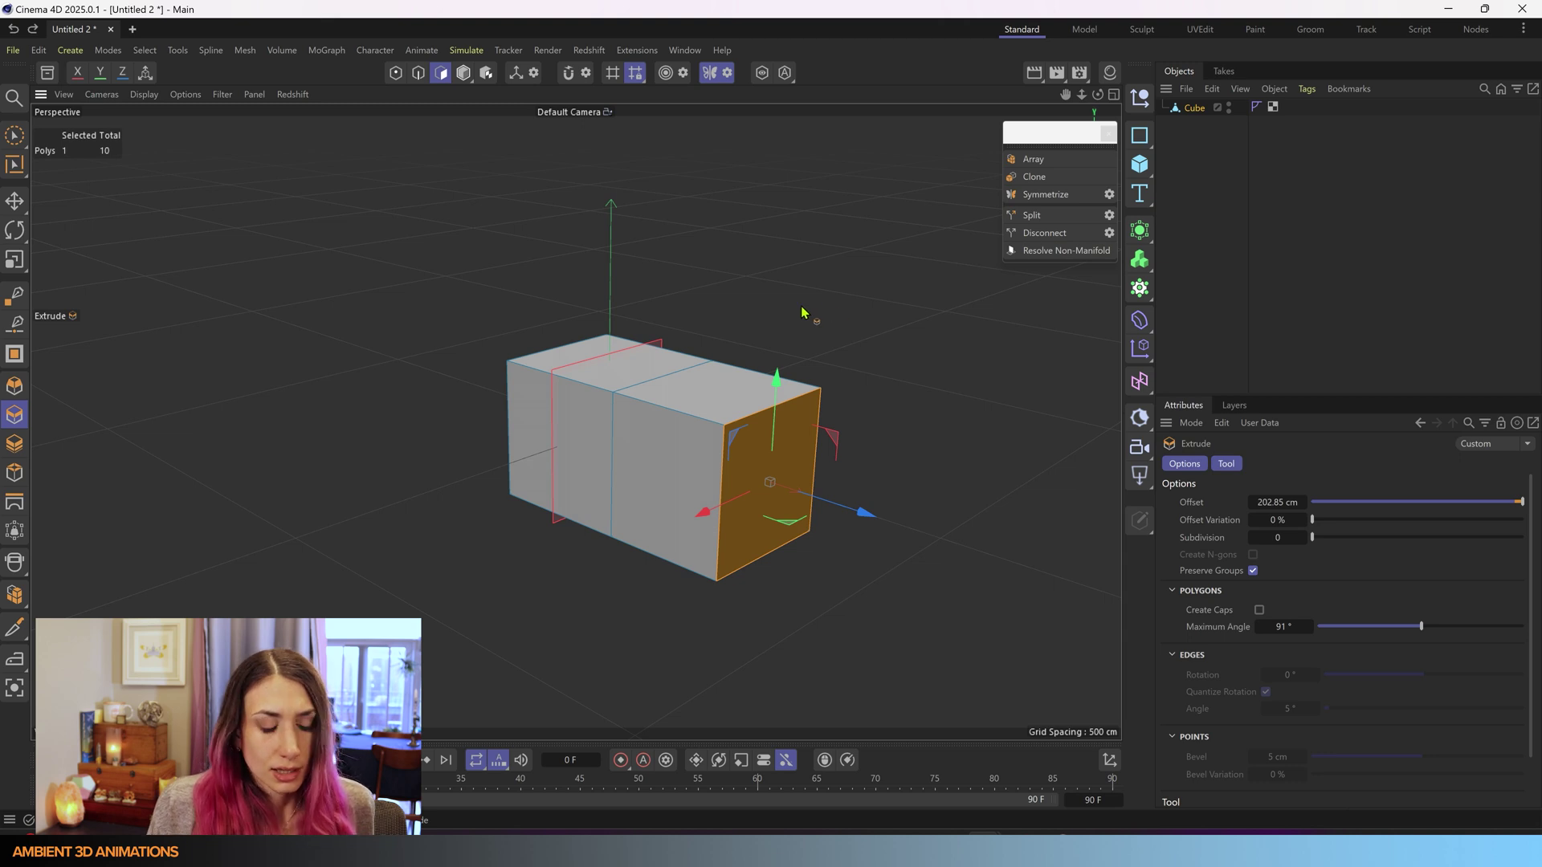
- Redo the angled end face, turn modeling symmetry off, and open the Symmetrize settings
key("ctrl+y")
key("ctrl+y")
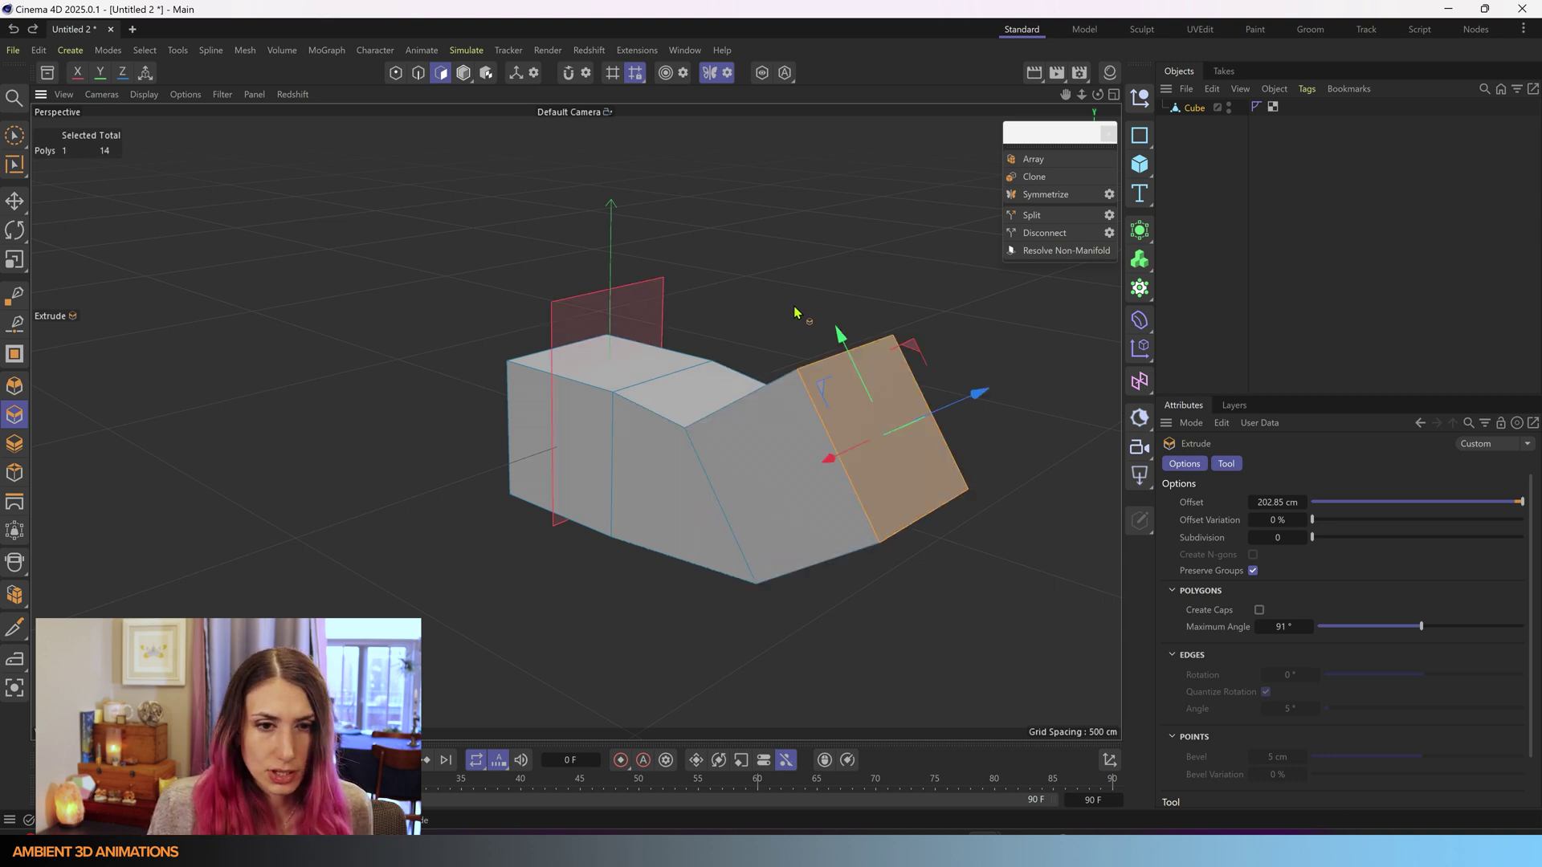
left_click(717, 73)
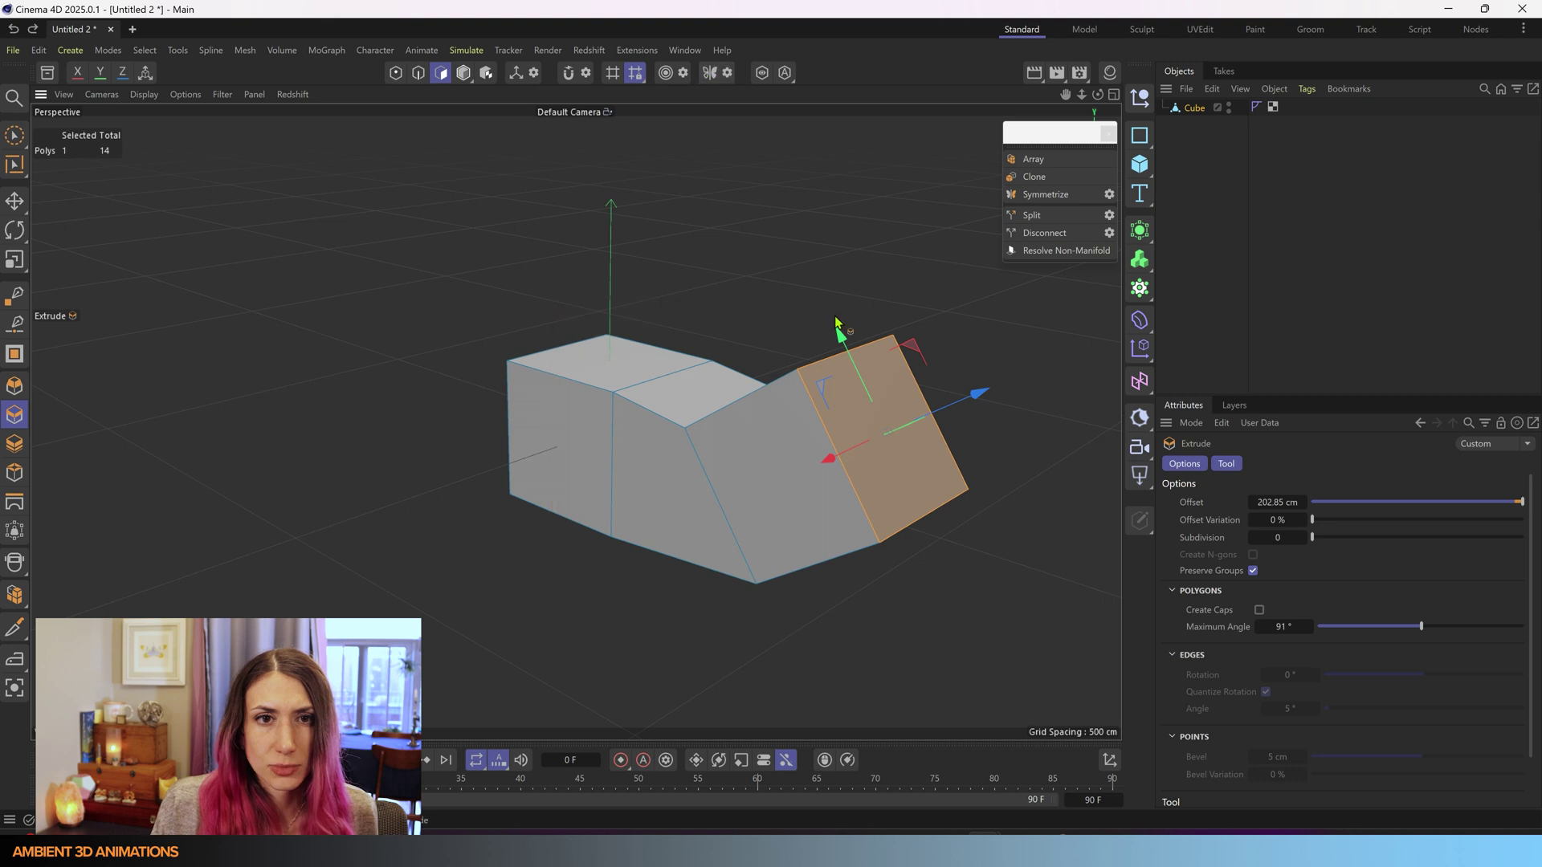
left_click(1109, 195)
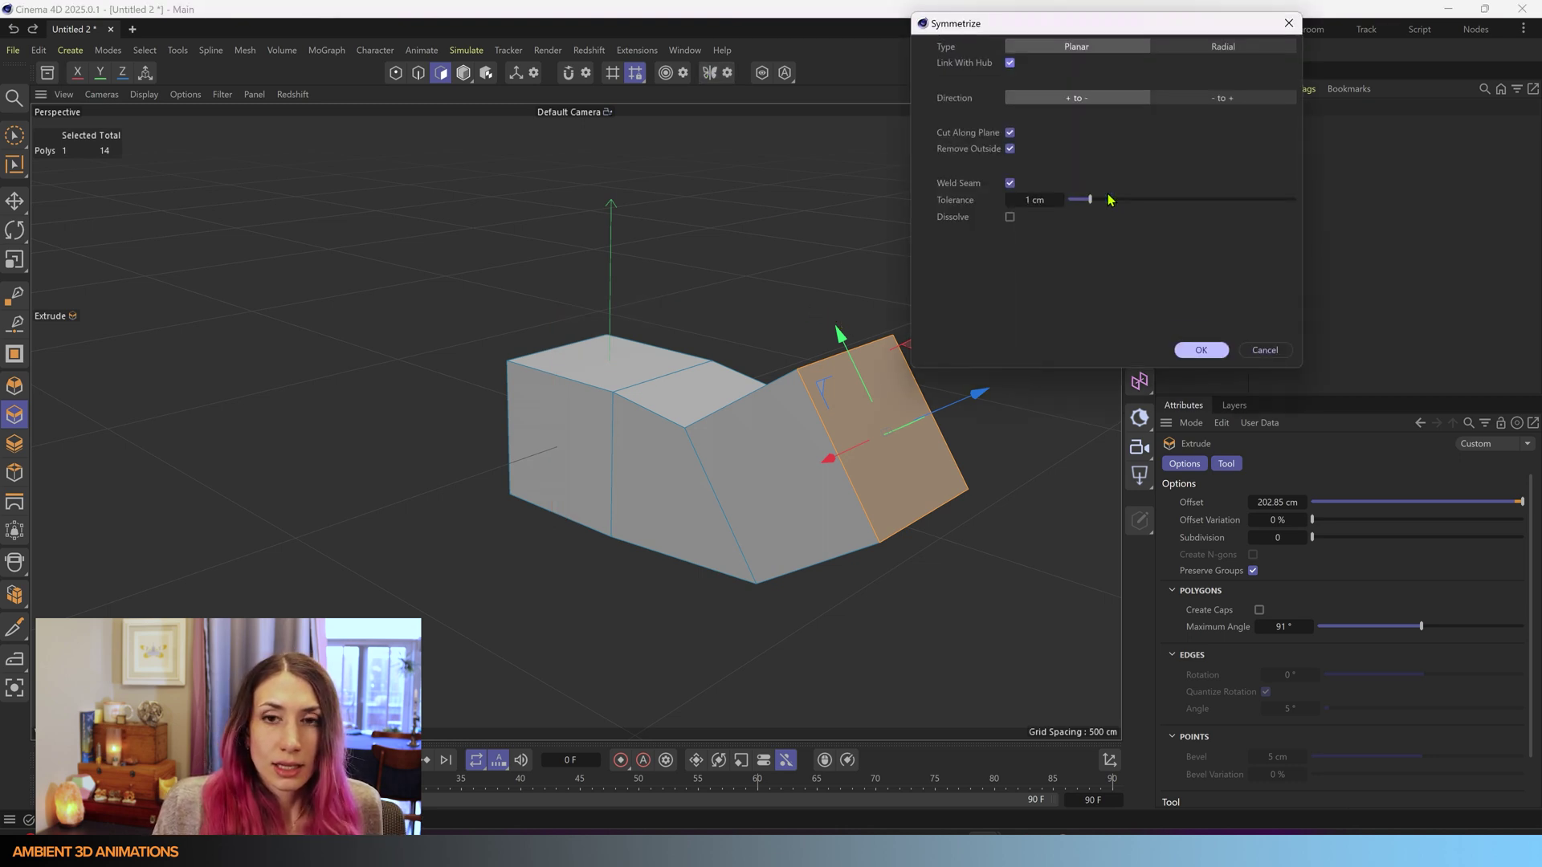
left_click_drag(1182, 36, 866, 118)
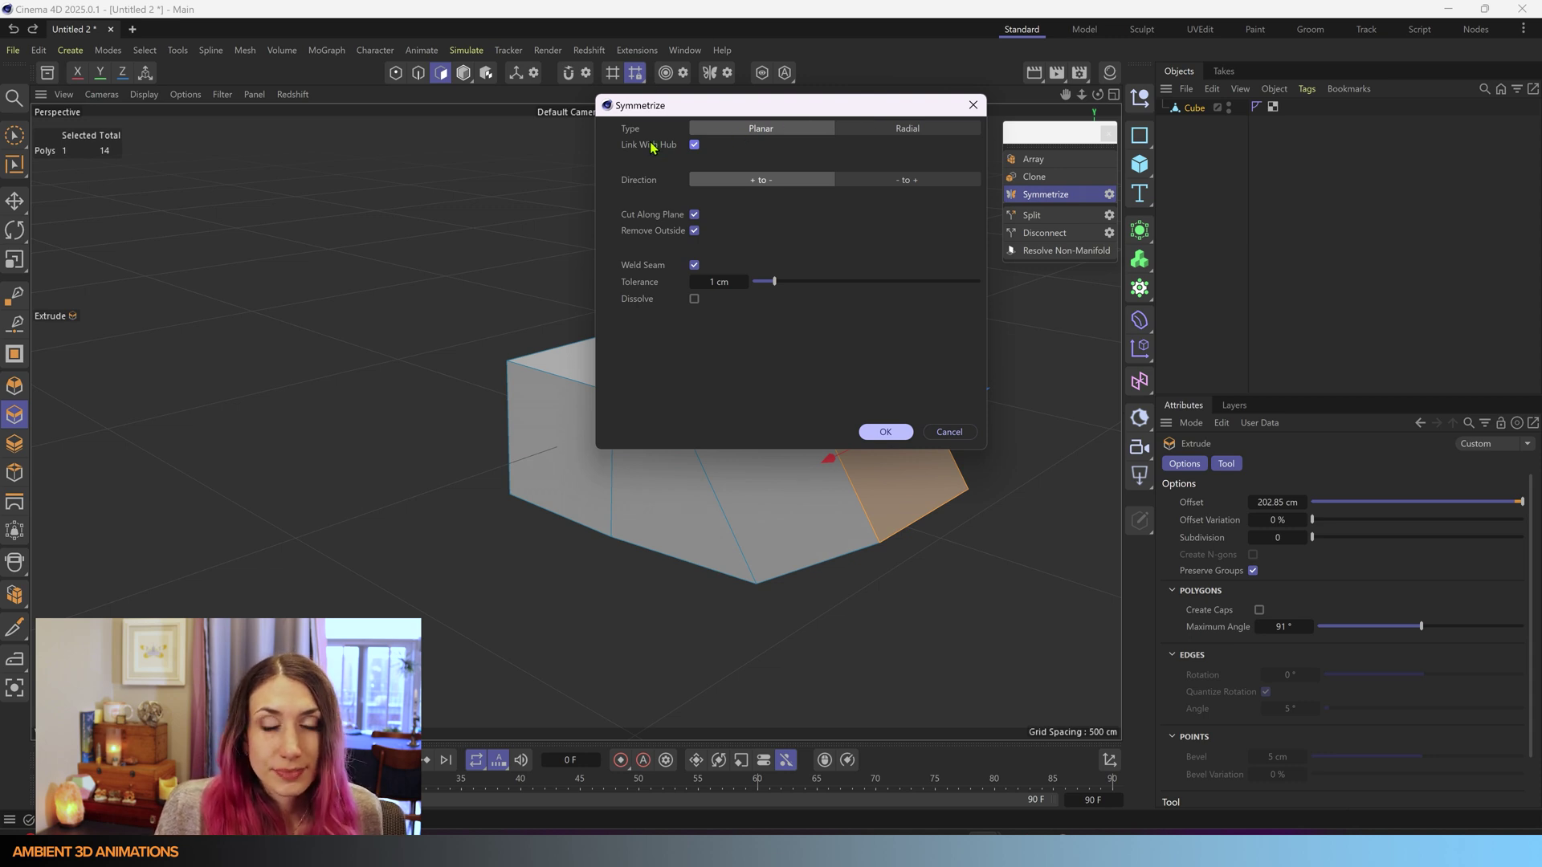
left_click_drag(732, 108, 1033, 139)
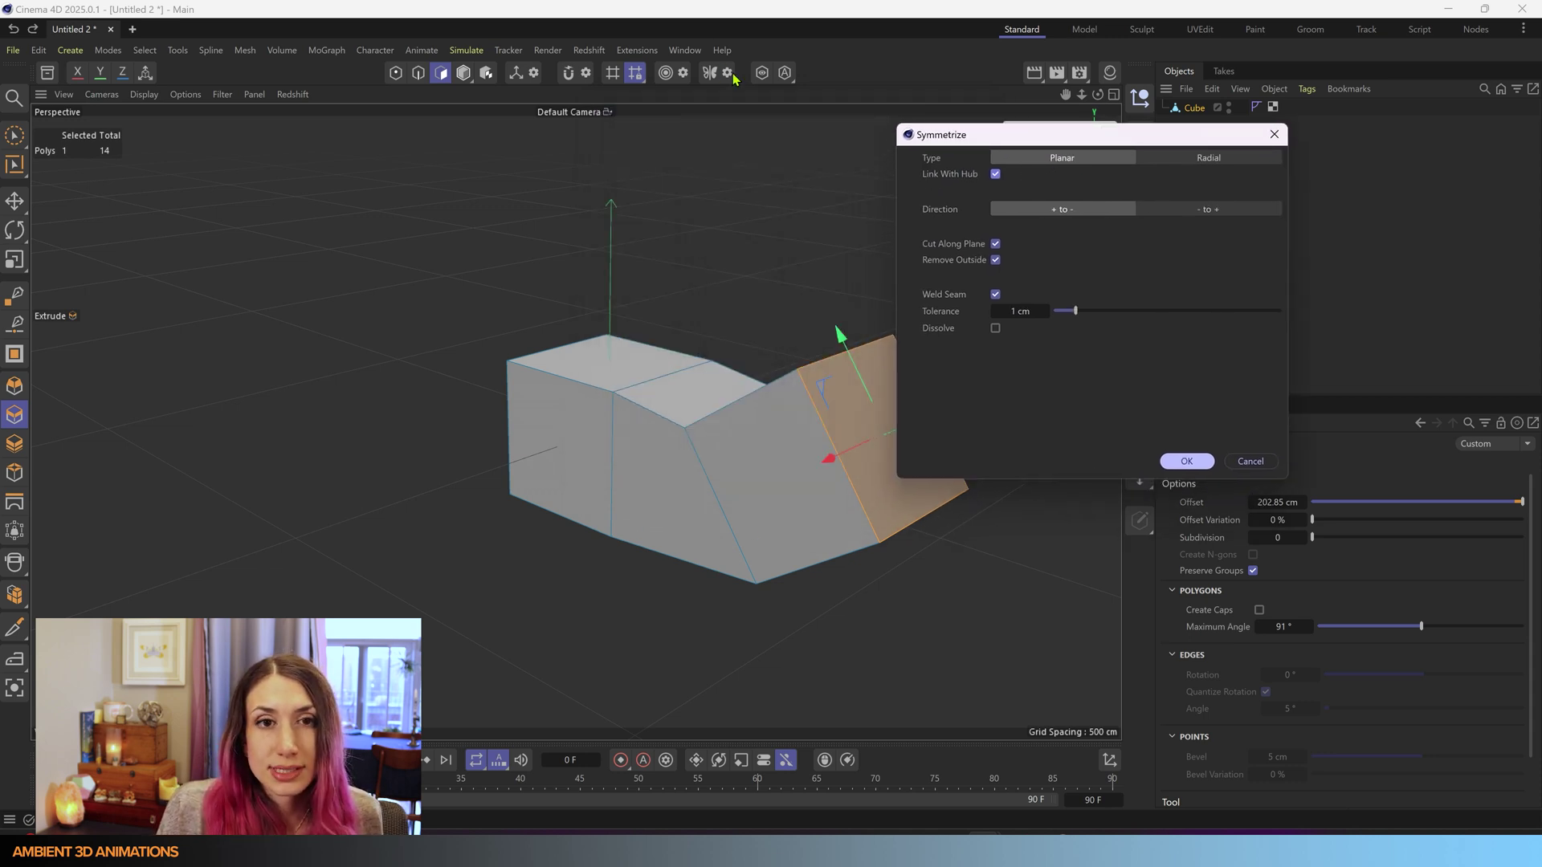
- Uncheck Link With Hub in Symmetrize and set the mirror Space to Custom
left_click(995, 175)
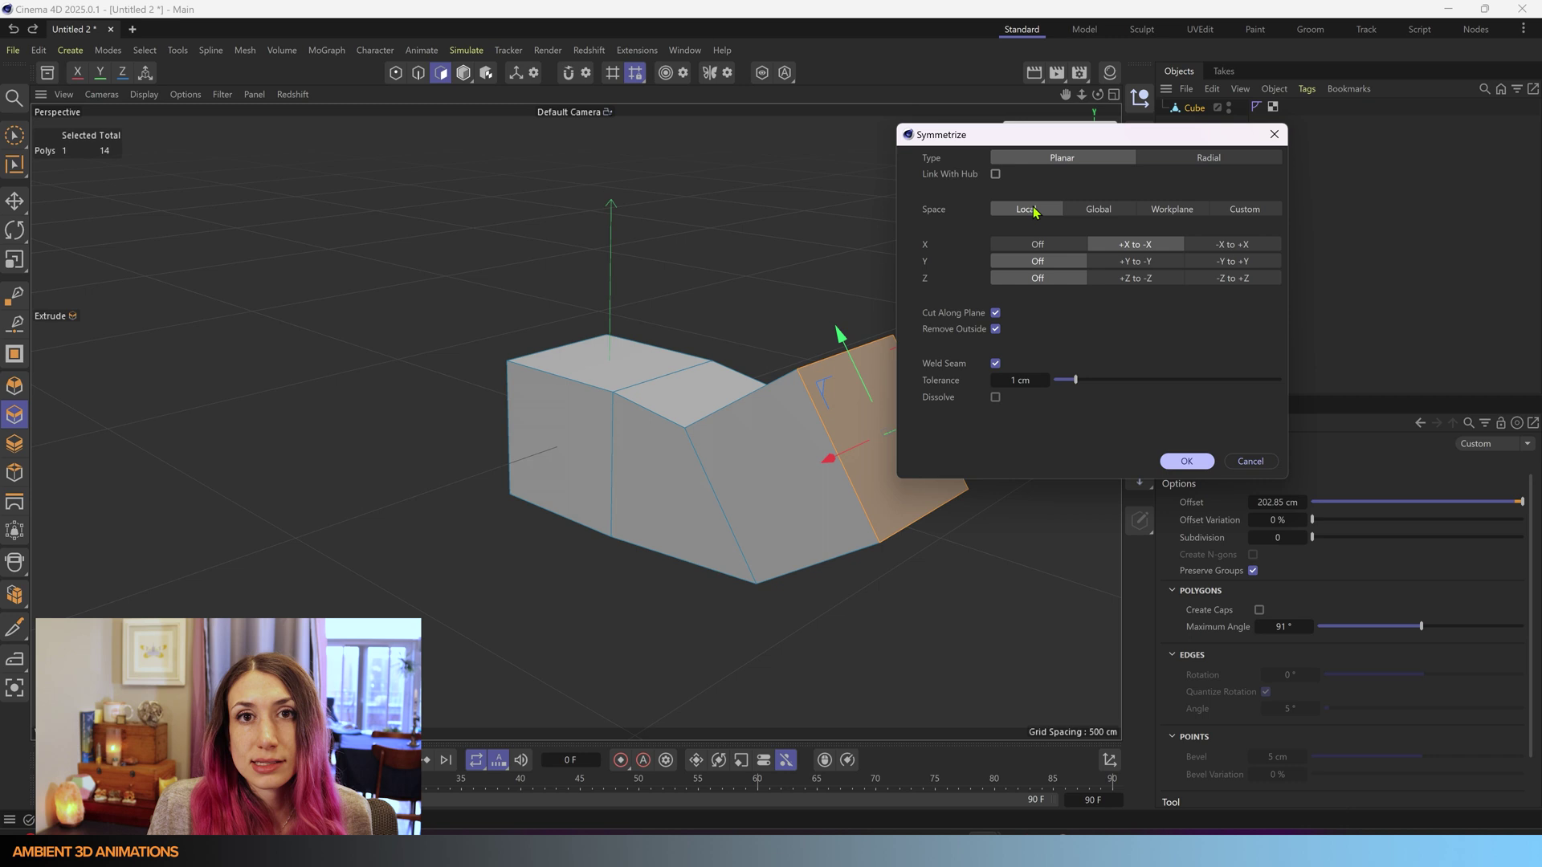
left_click_drag(1080, 136, 1220, 222)
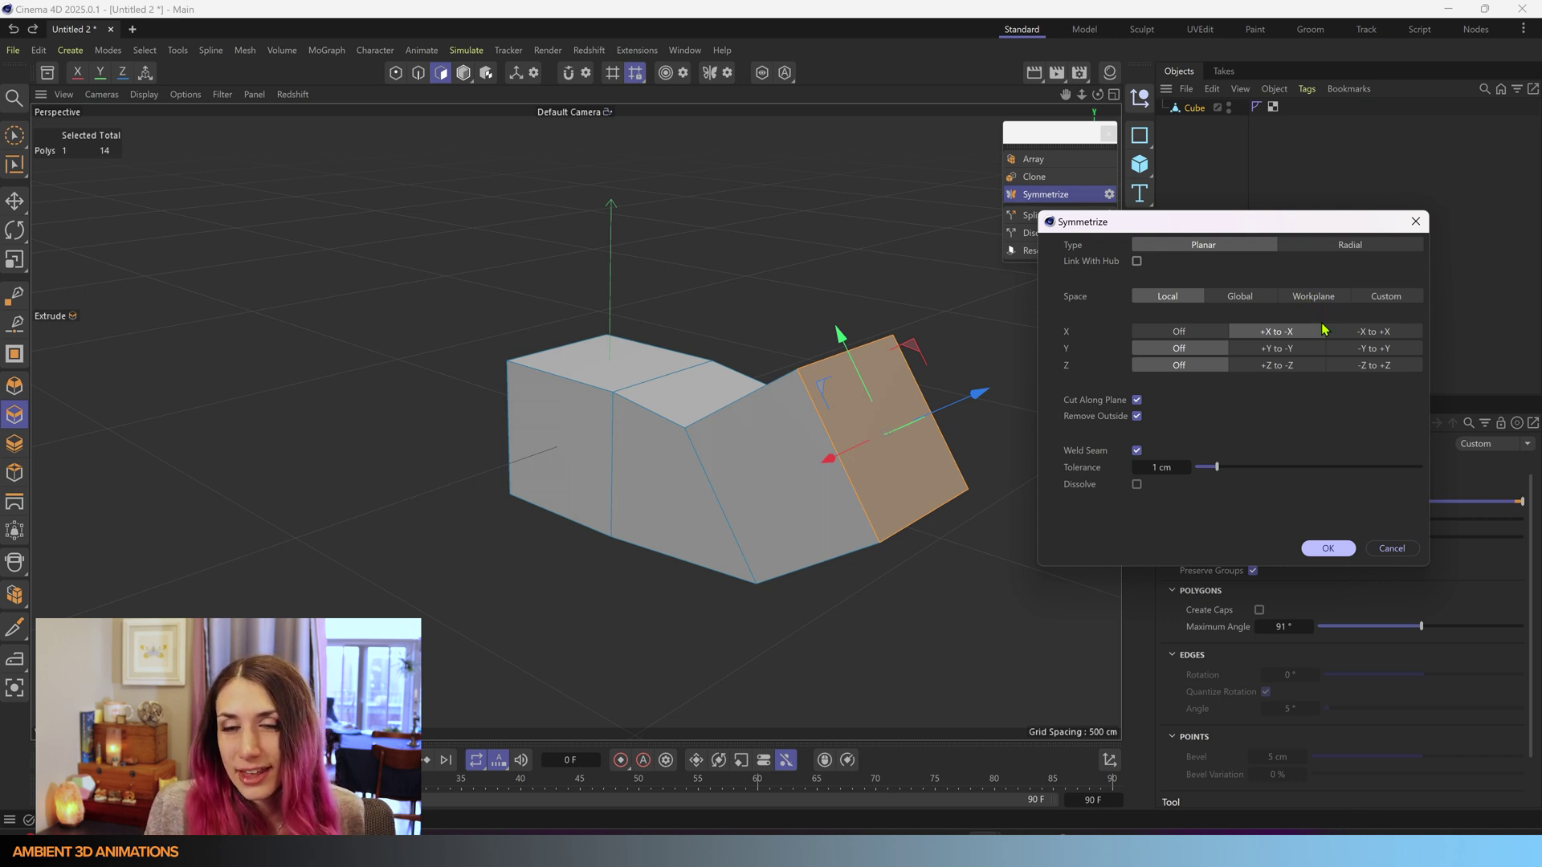
left_click(1389, 299)
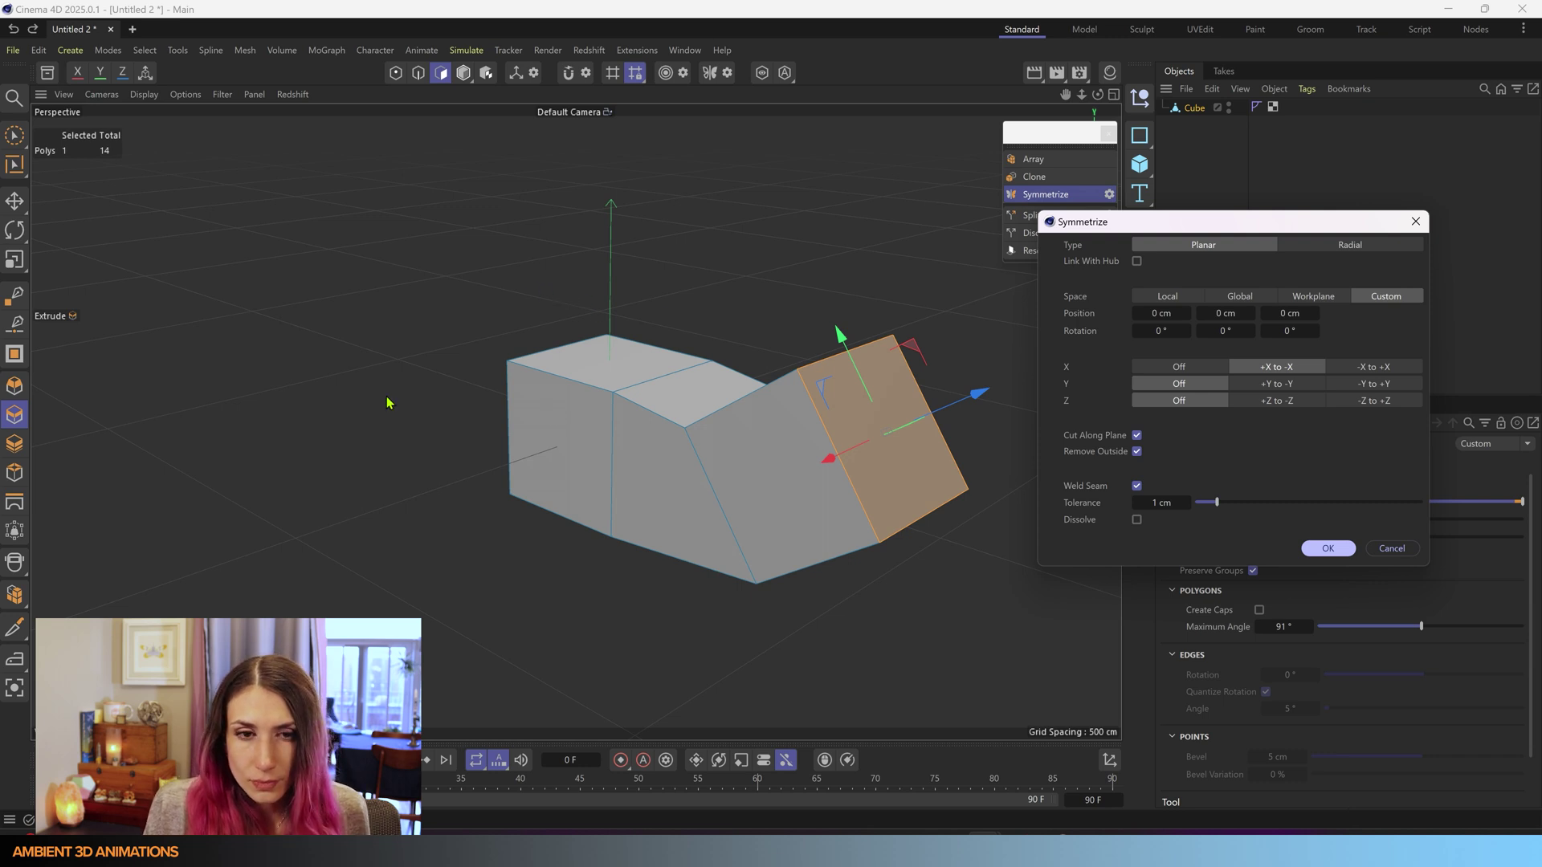
- Cancel the Symmetrize dialog and pan the Top view to centre the piece
left_click(1392, 547)
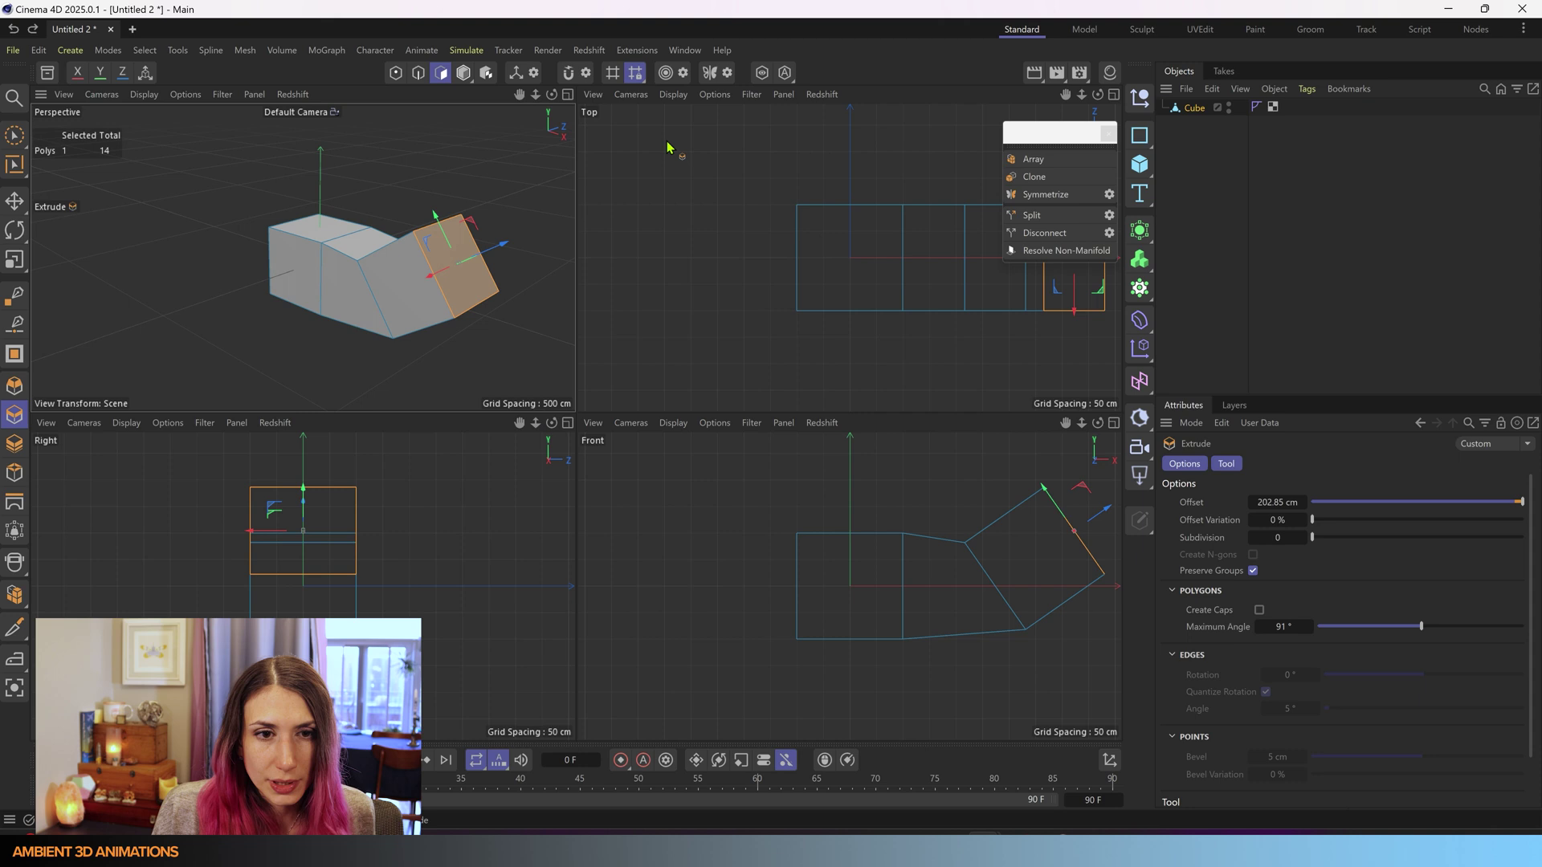
scroll(810, 284, "down", 4)
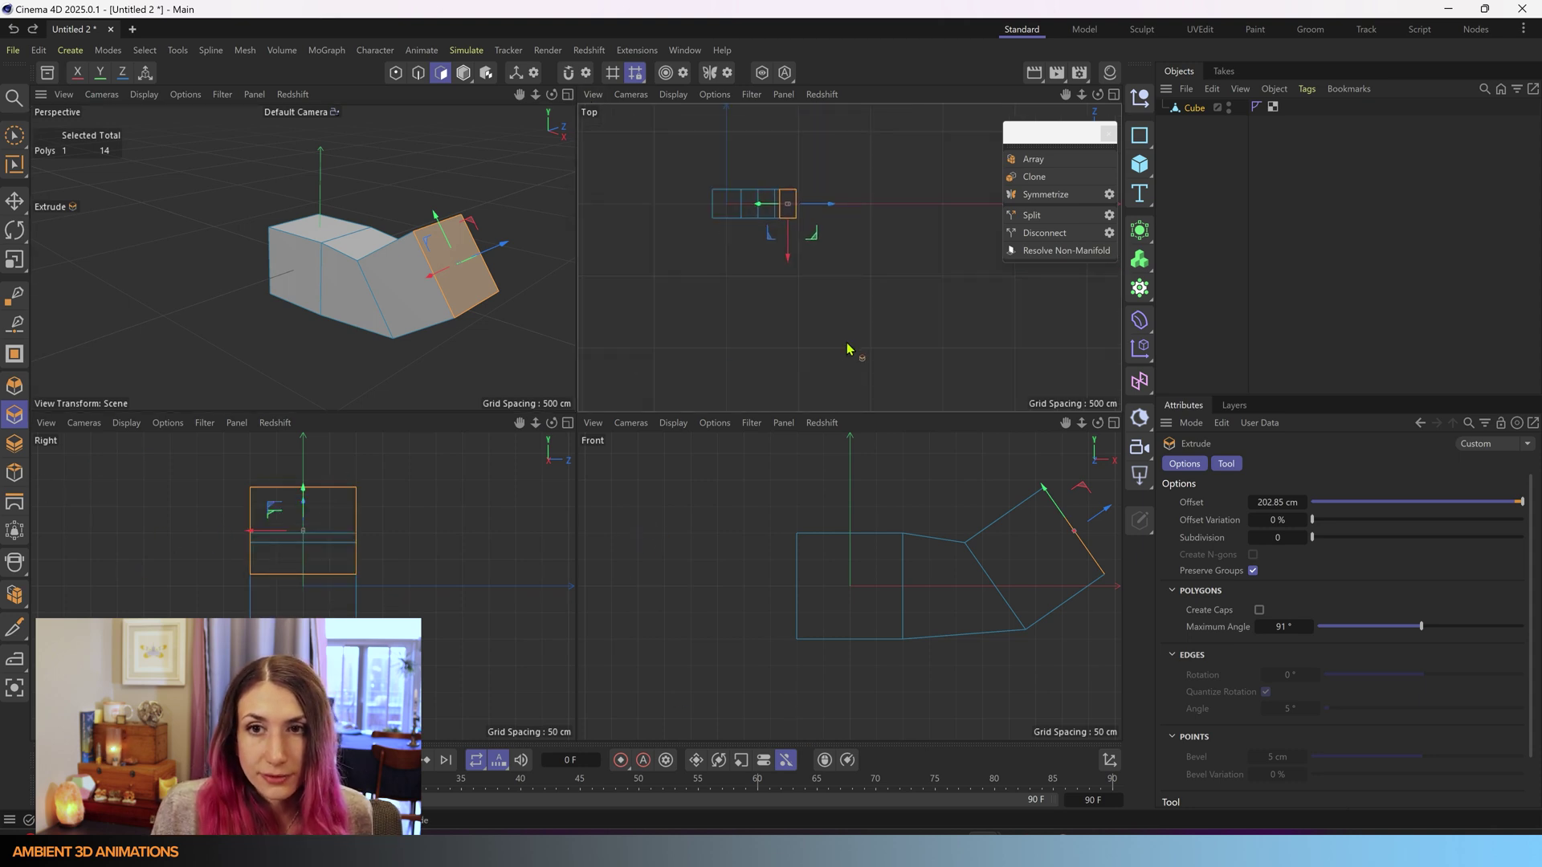
middle_click_drag(747, 241, 884, 329, "alt")
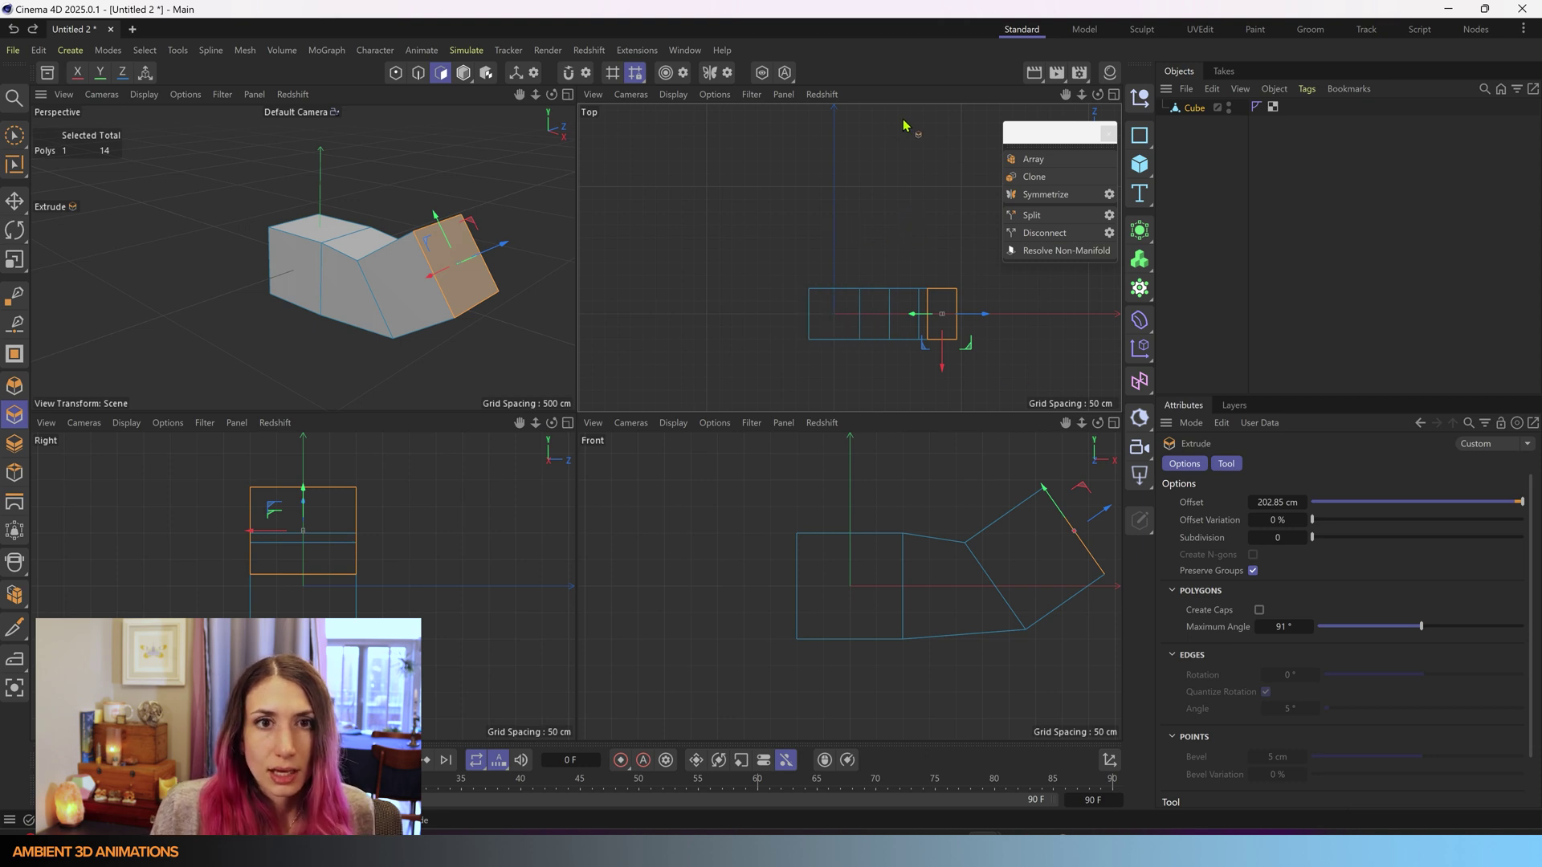
- Reopen the Symmetrize settings, try Global space, and return the mirror space to Custom
left_click(1112, 196)
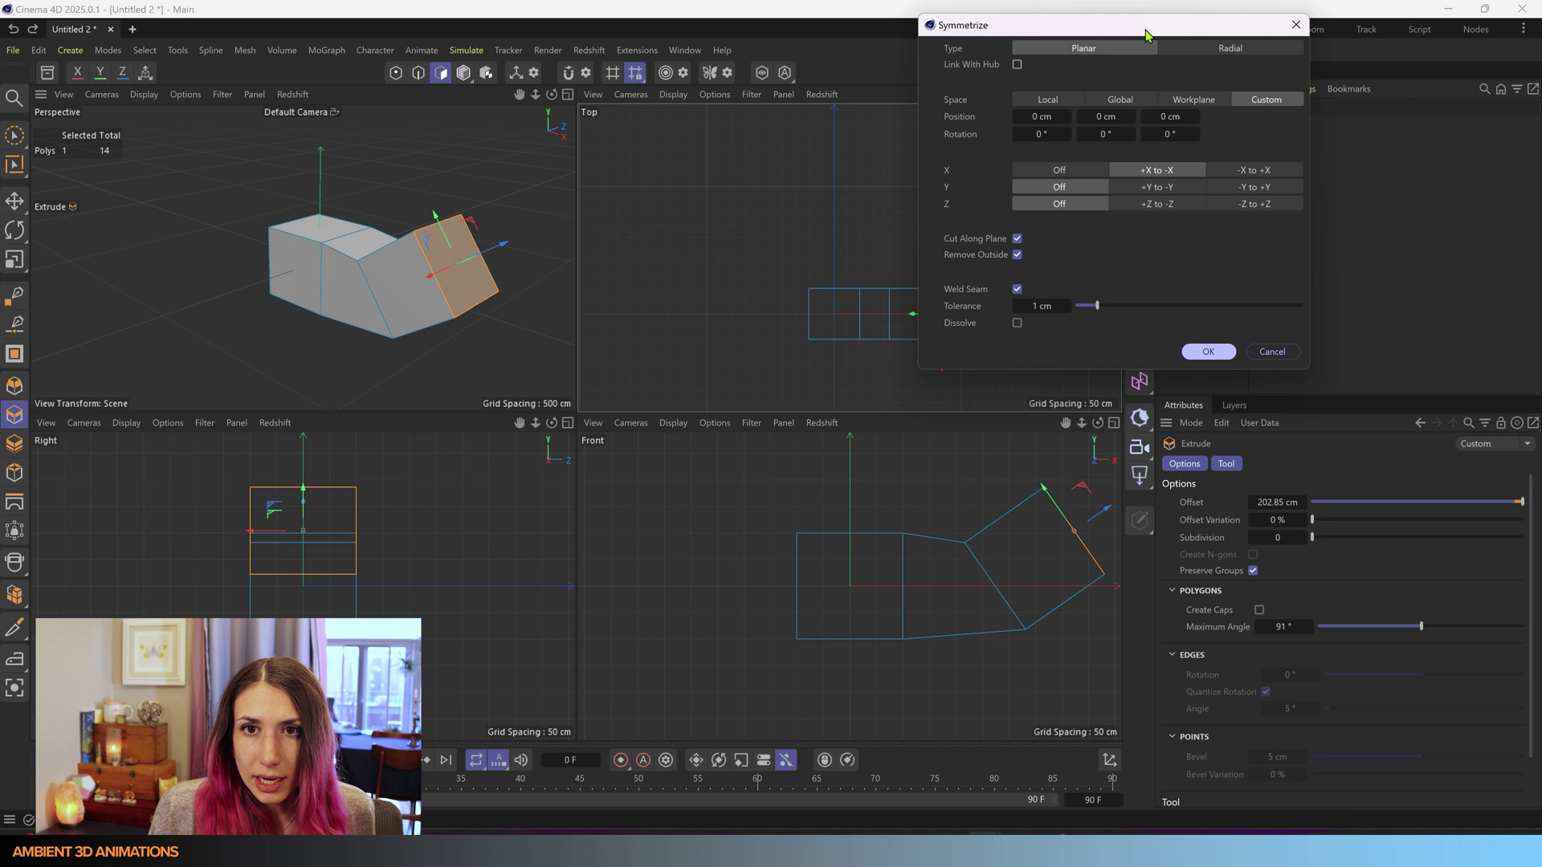
left_click_drag(1160, 32, 1319, 96)
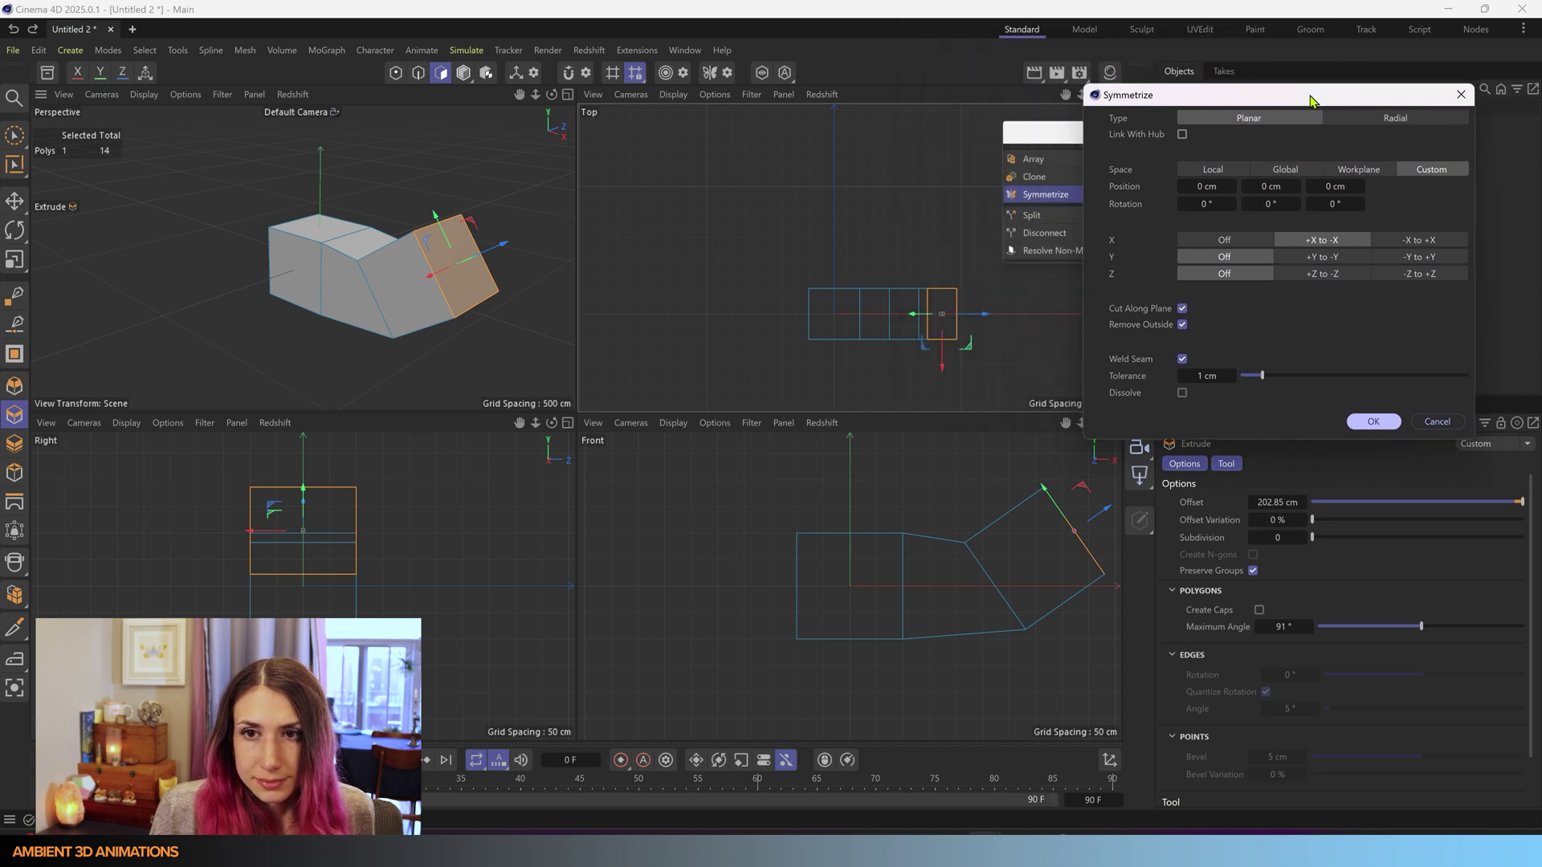
left_click(1279, 171)
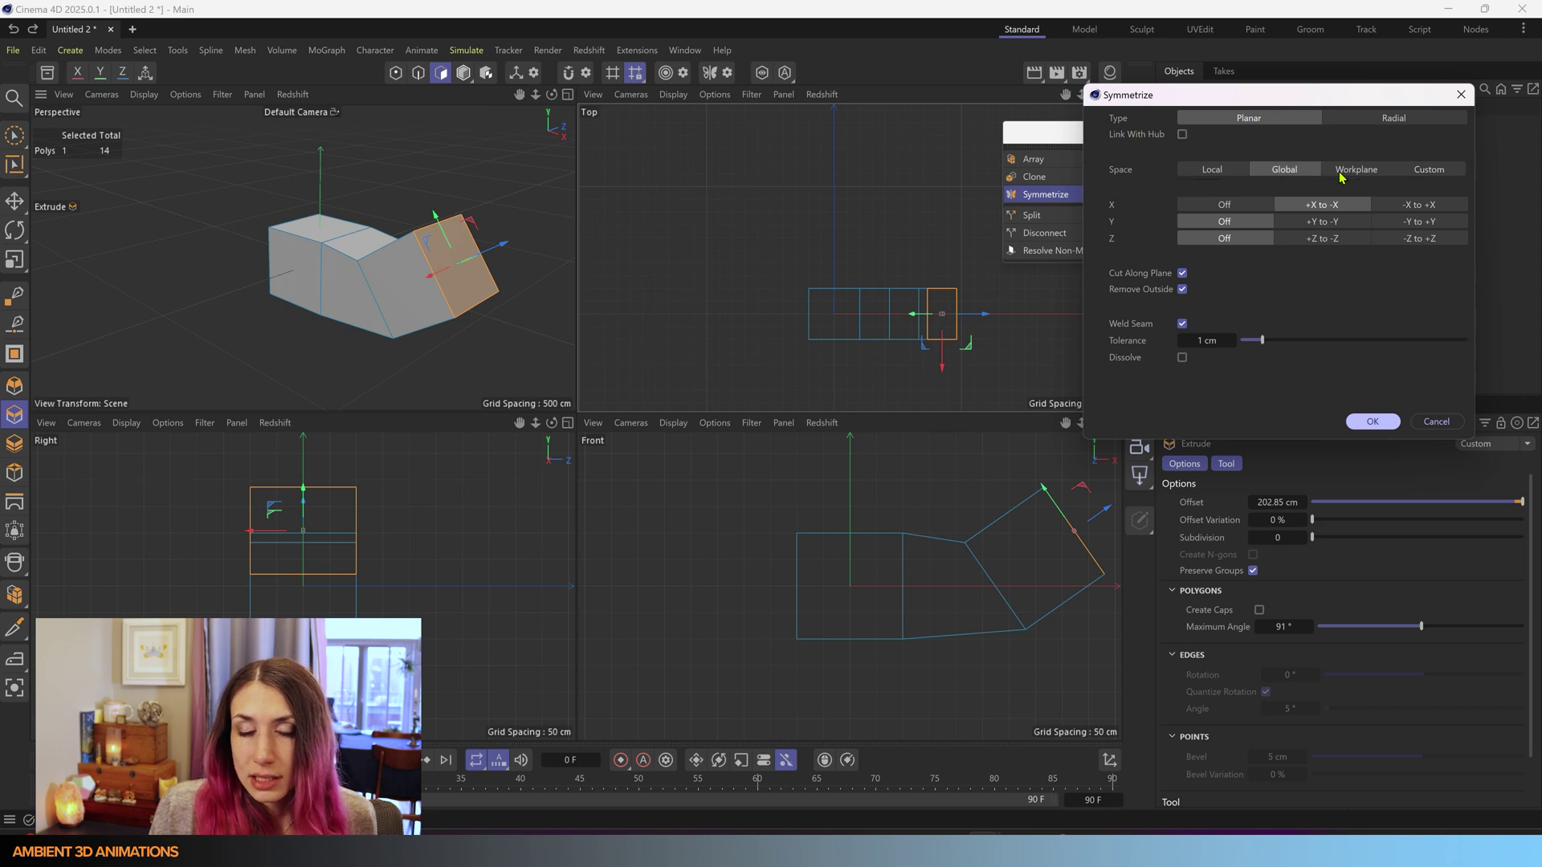
left_click(1437, 172)
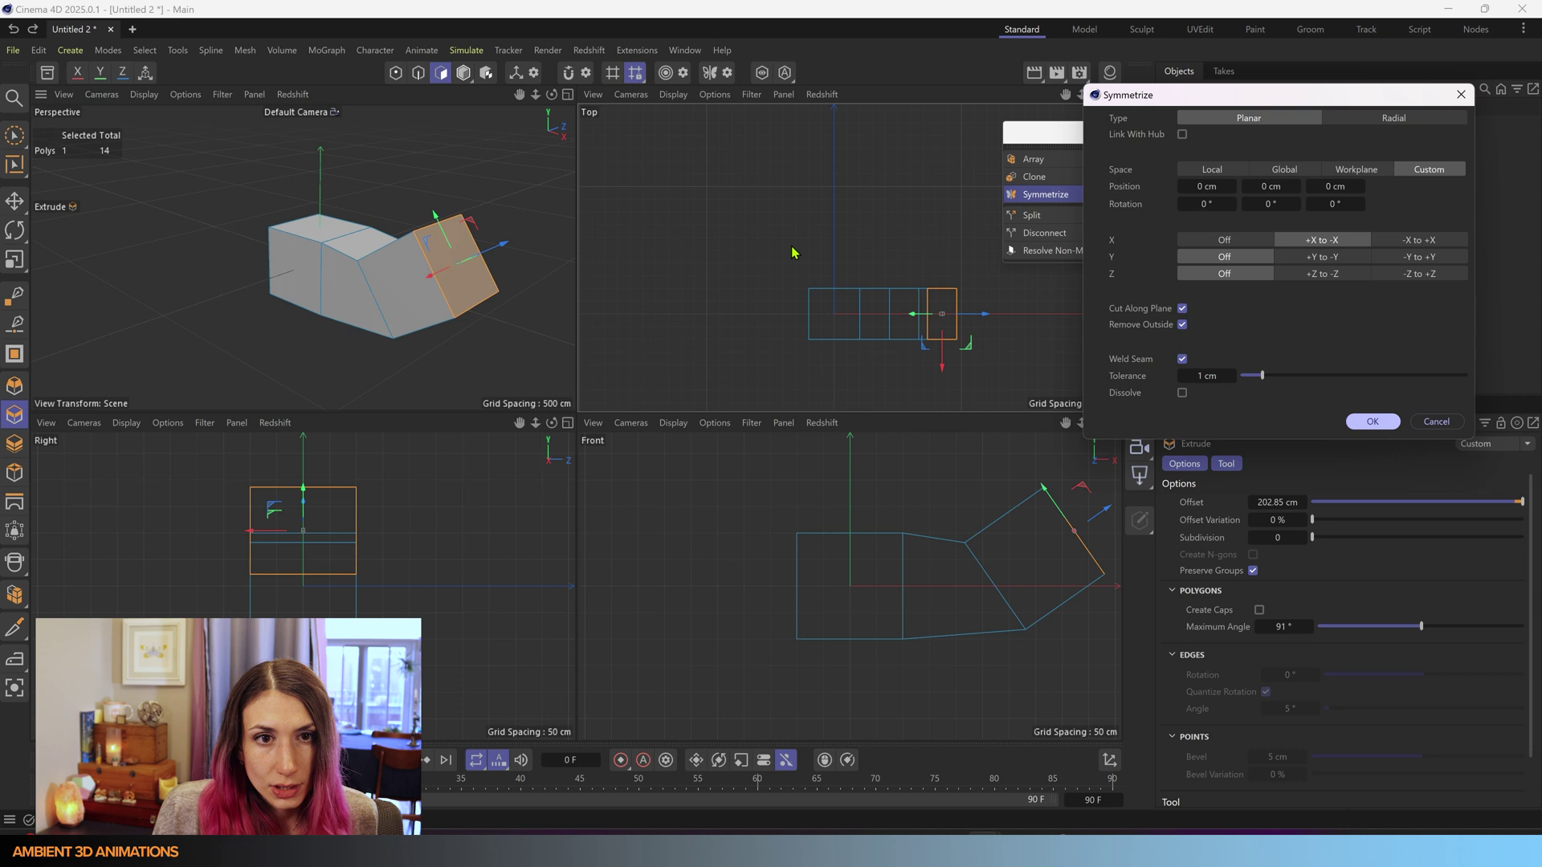
left_click_drag(1302, 96, 1297, 286)
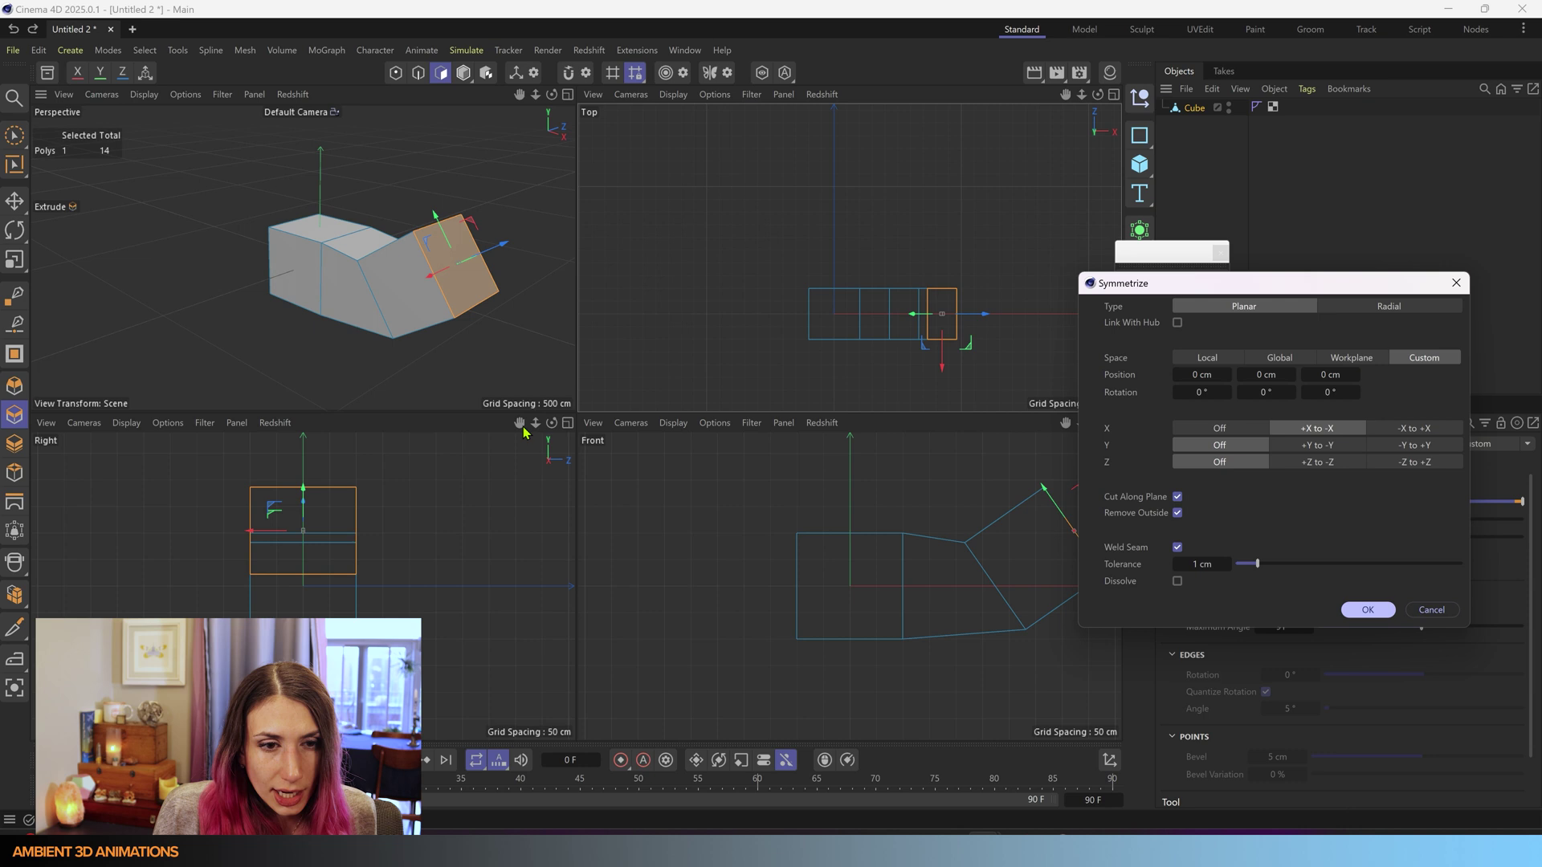
mouse_move(1267, 289)
left_mouse_down()
mouse_move(1363, 215)
mouse_move(1265, 195)
left_mouse_up()
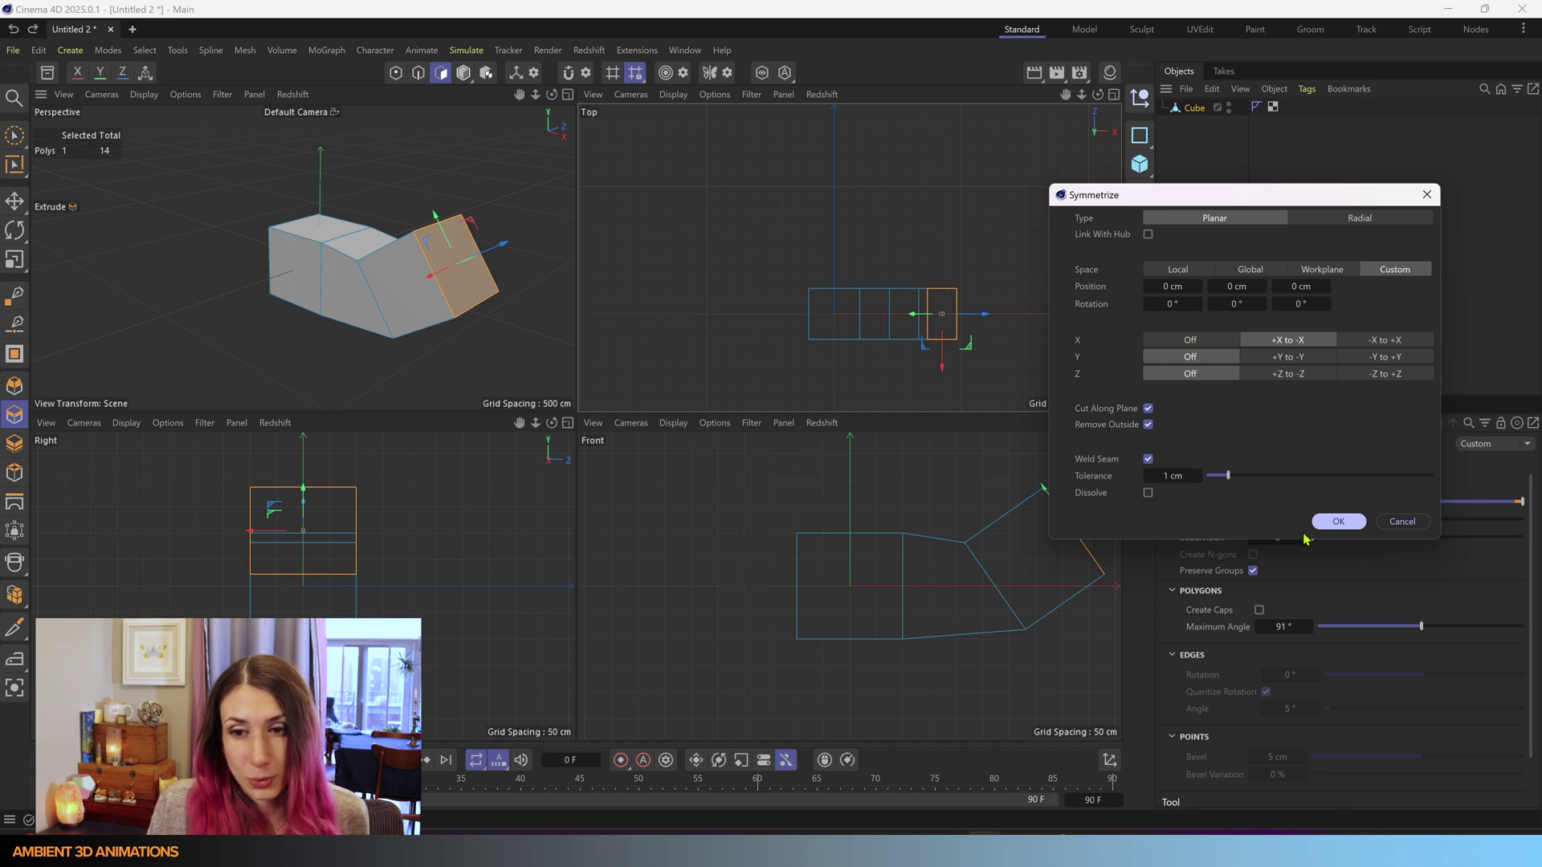
- Apply the planar +X to -X mirror, then undo it with Ctrl+Z
left_click(1338, 520)
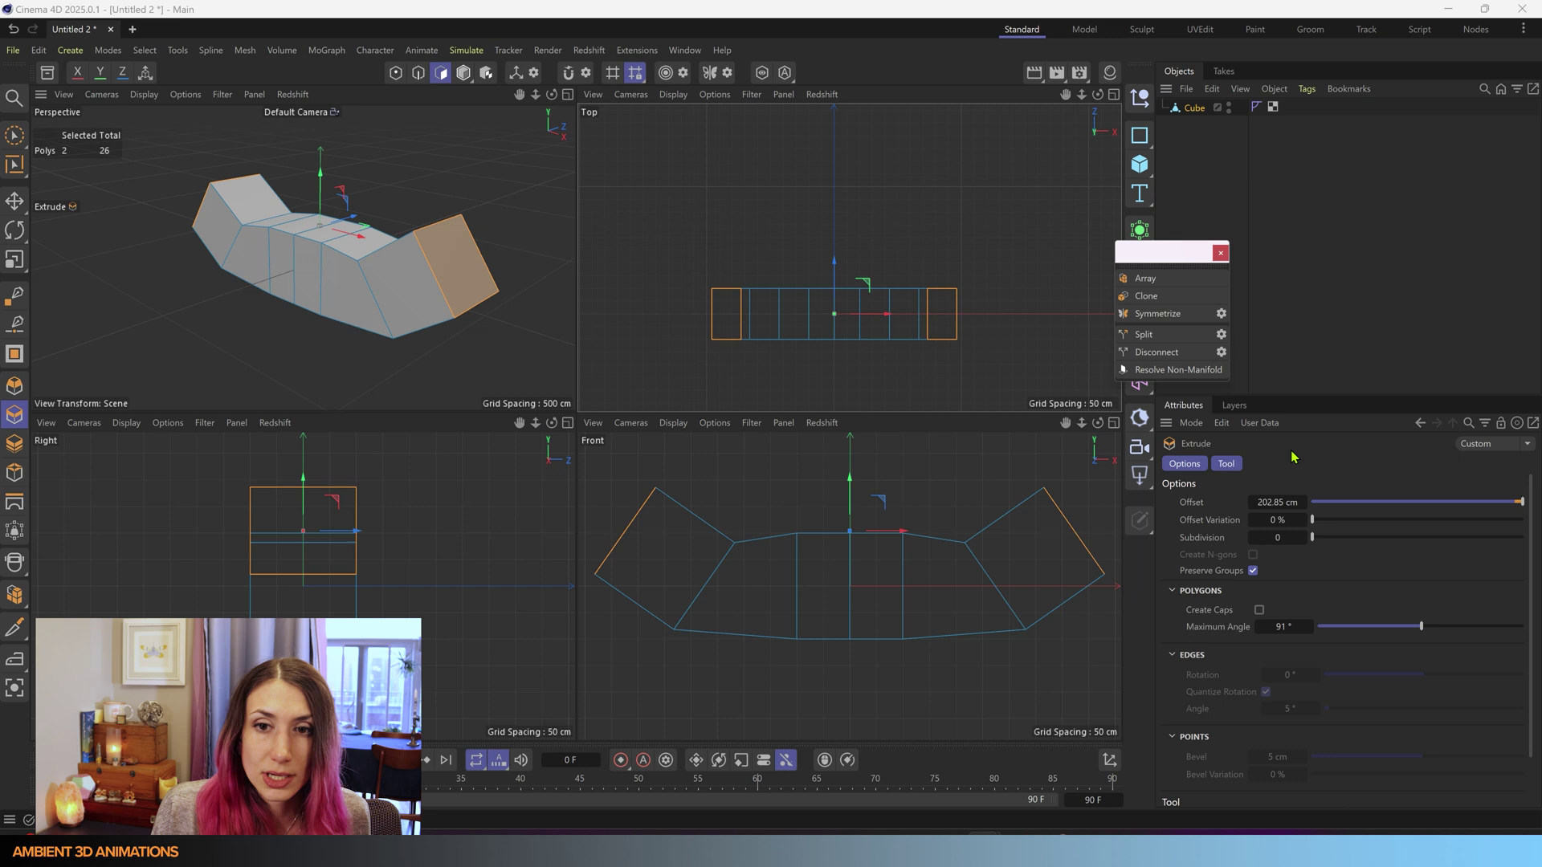
key("ctrl+z")
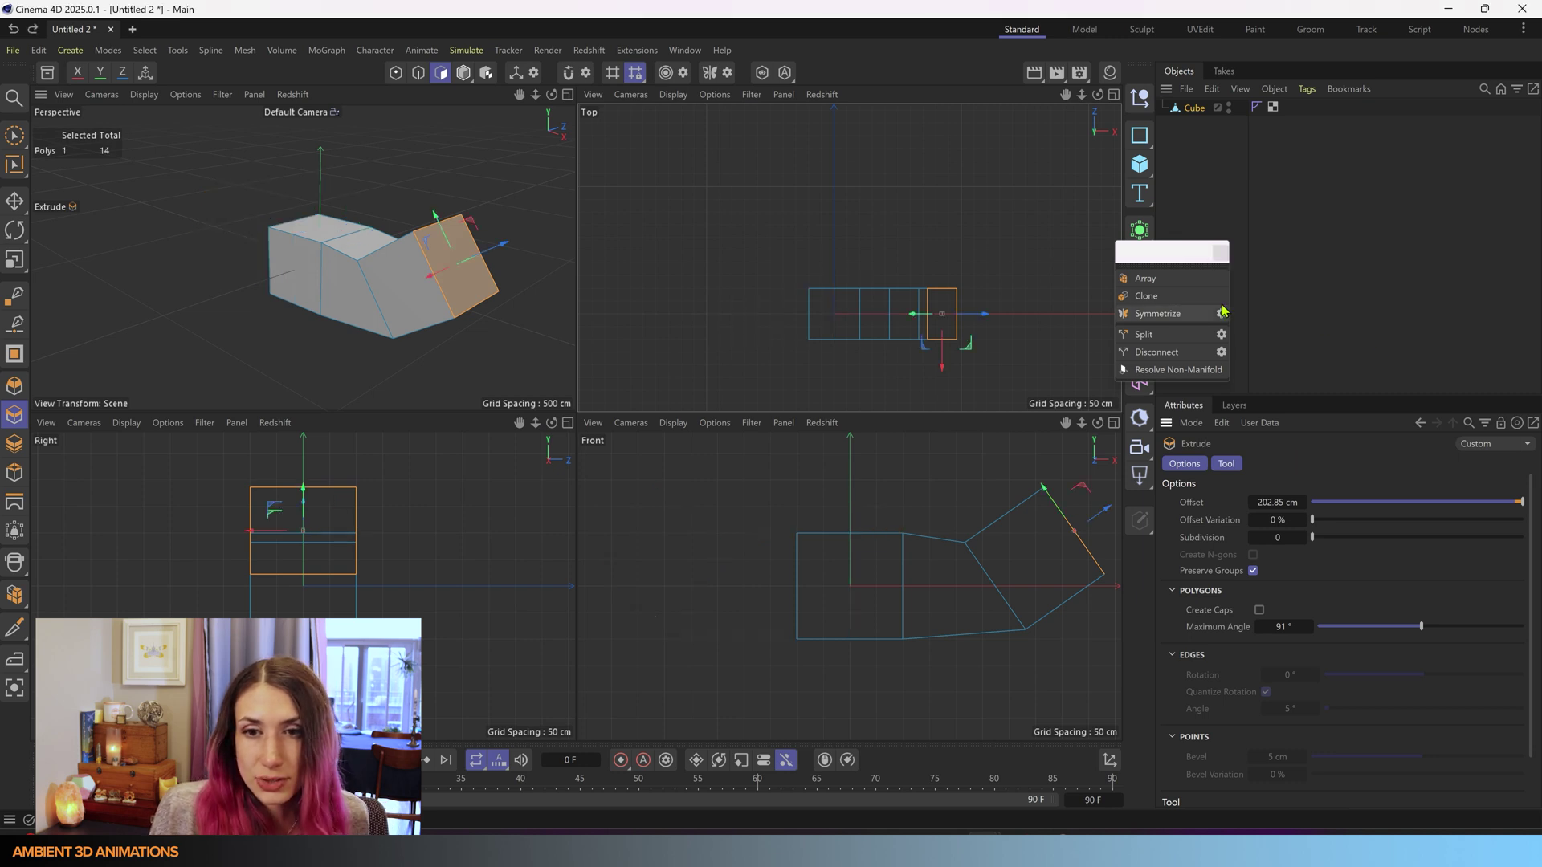
- Reopen the Symmetrize options and enable Link With Hub for the mirror plane
left_click(1222, 312)
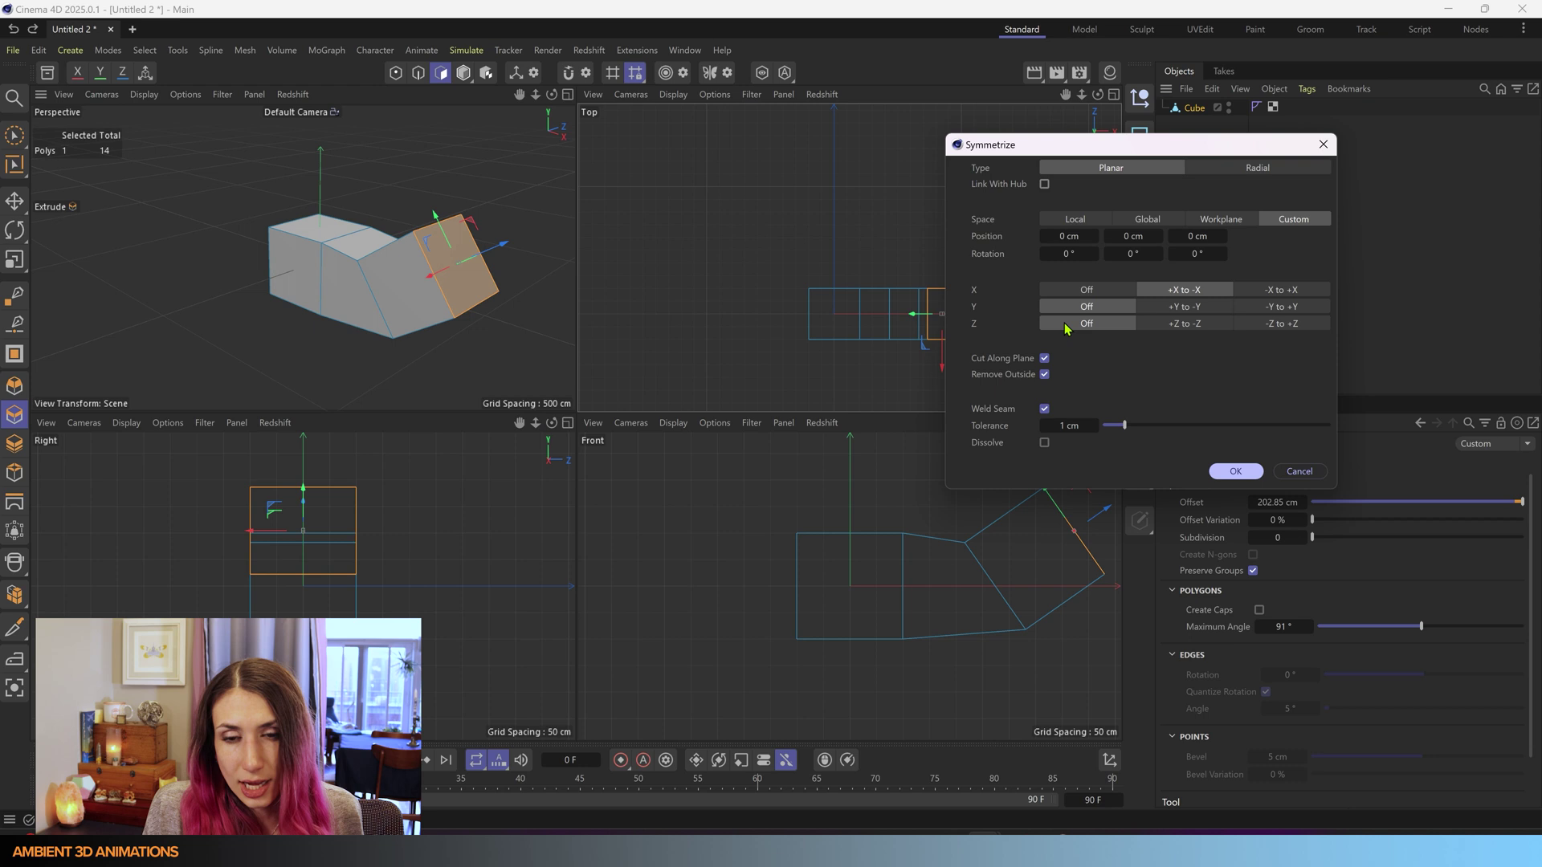
left_click(1044, 186)
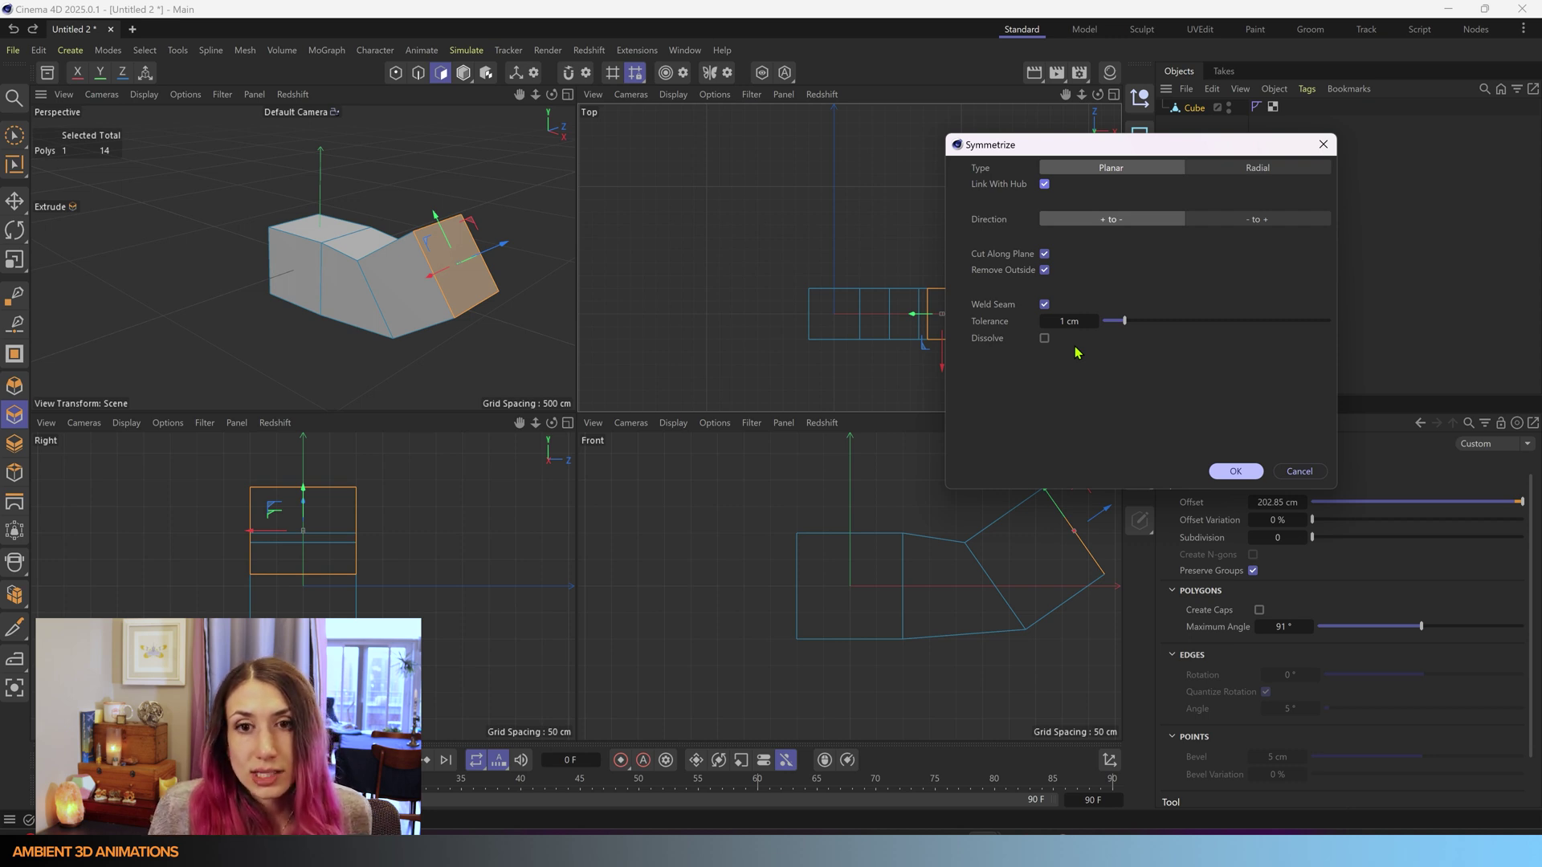
- Apply the hub-linked mirror, maximize the Perspective view, then undo the mirror
left_click(1236, 471)
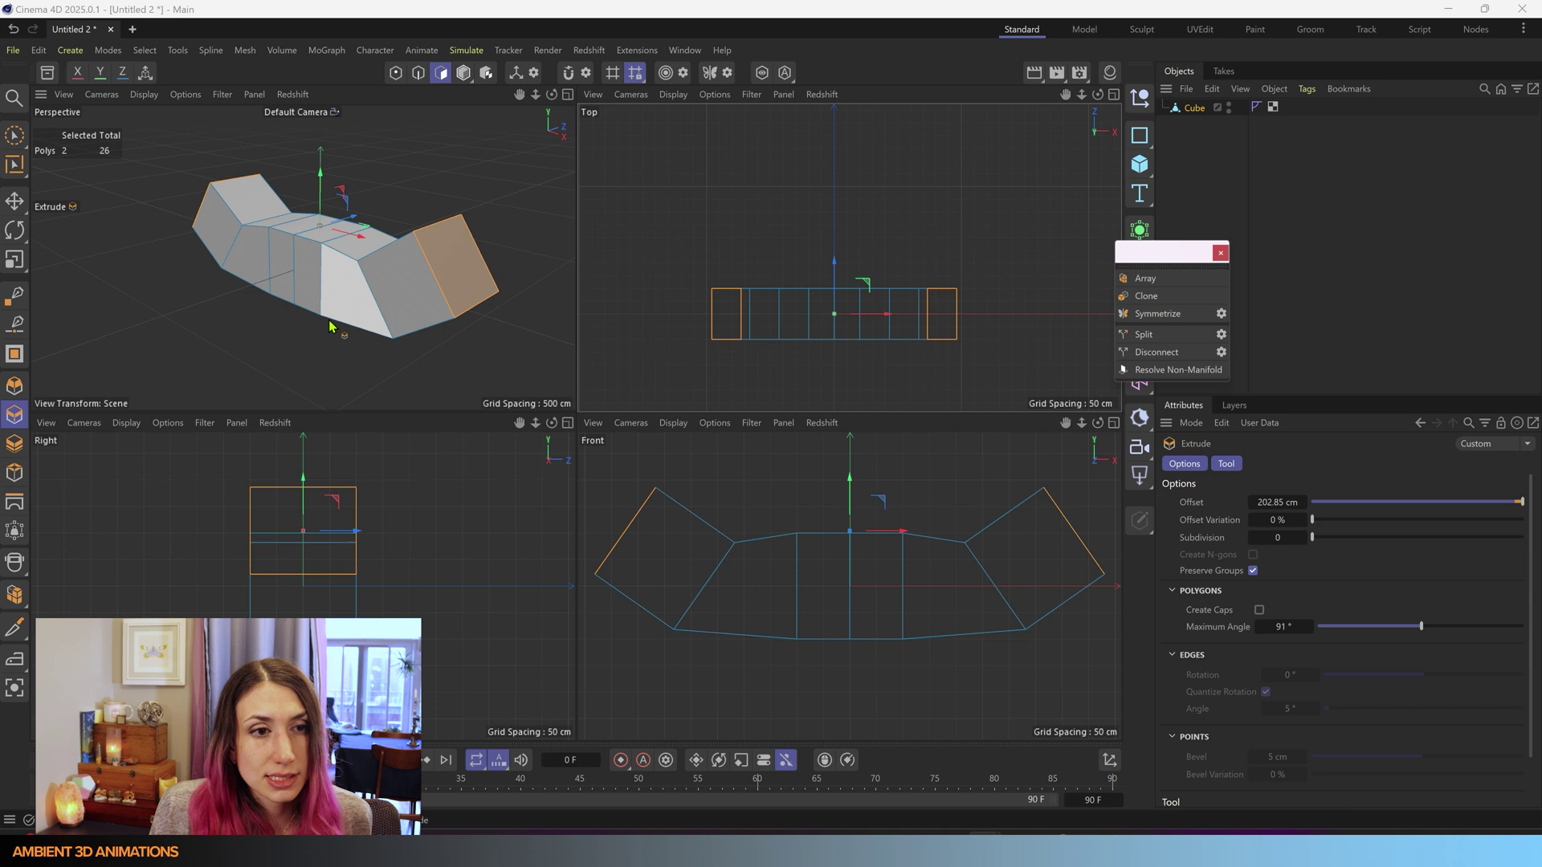
middle_click(301, 289)
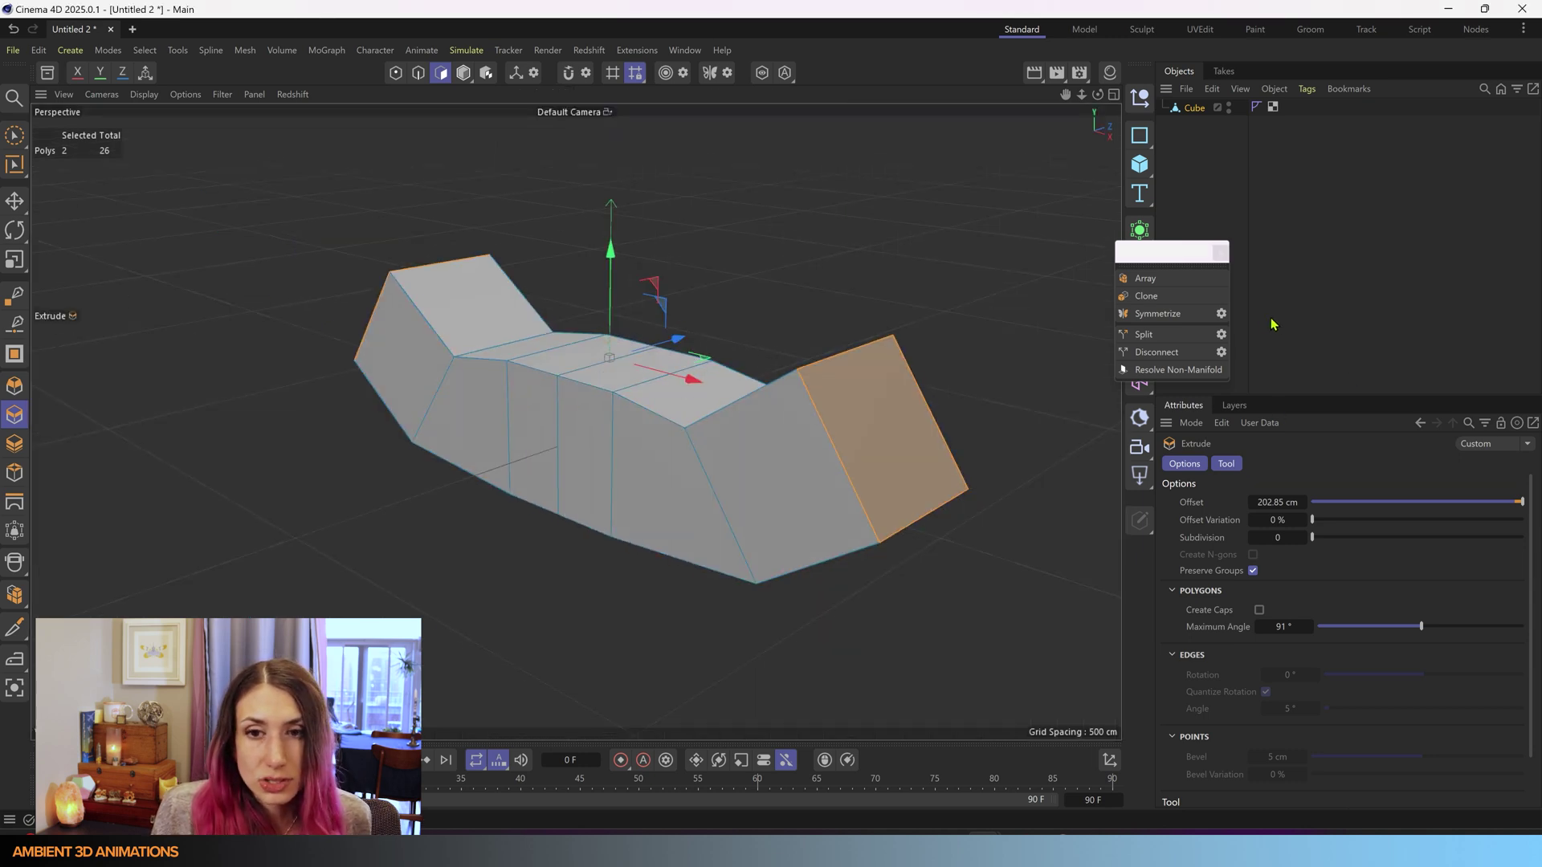
key("ctrl+z")
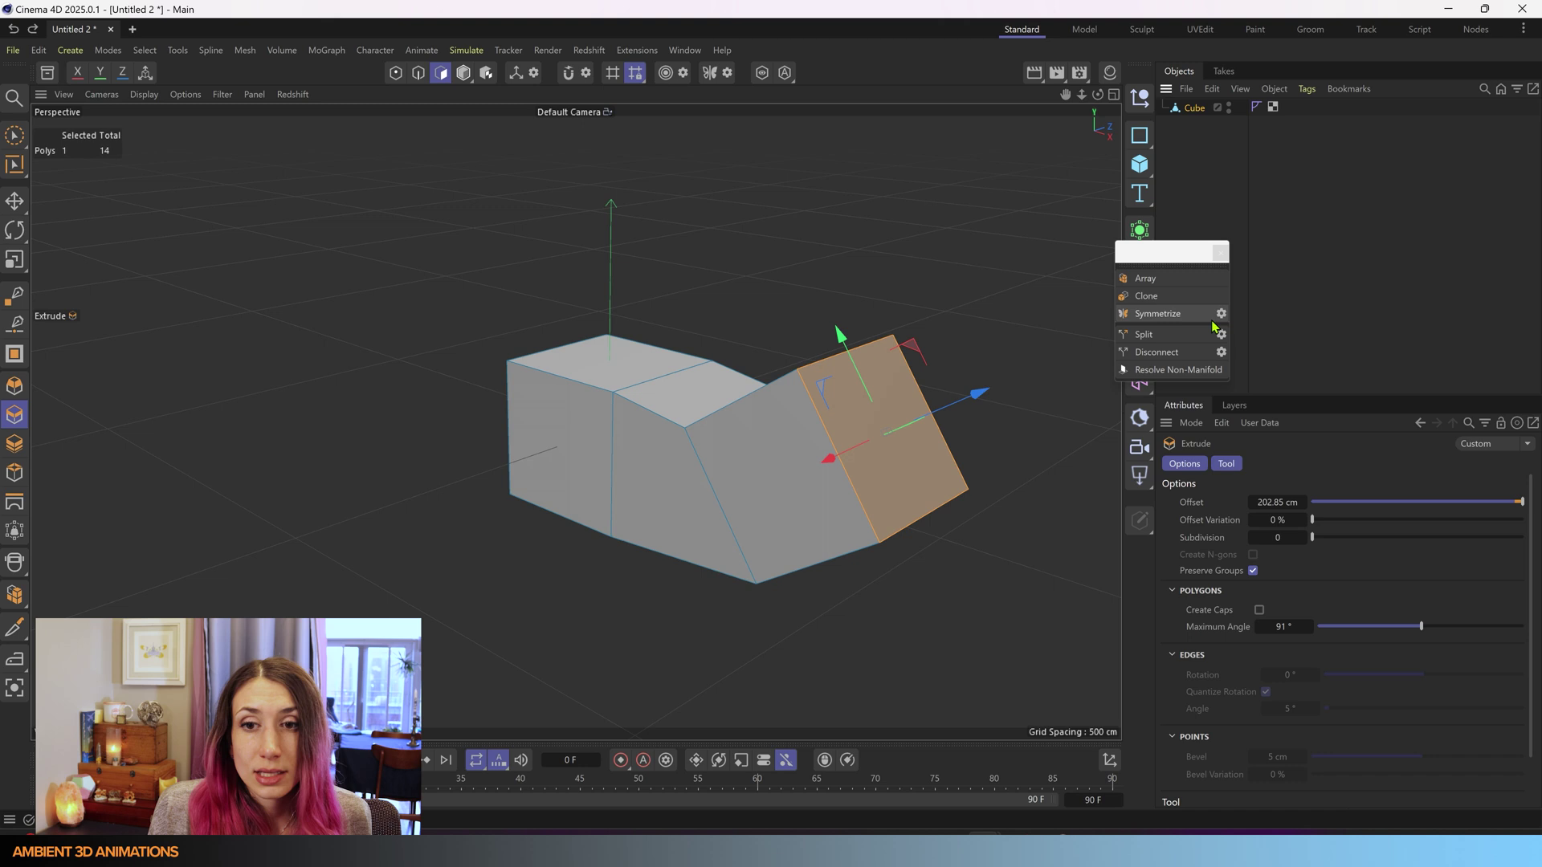
- Re-run Symmetrize with Cut Along Plane turned off
left_click(1221, 314)
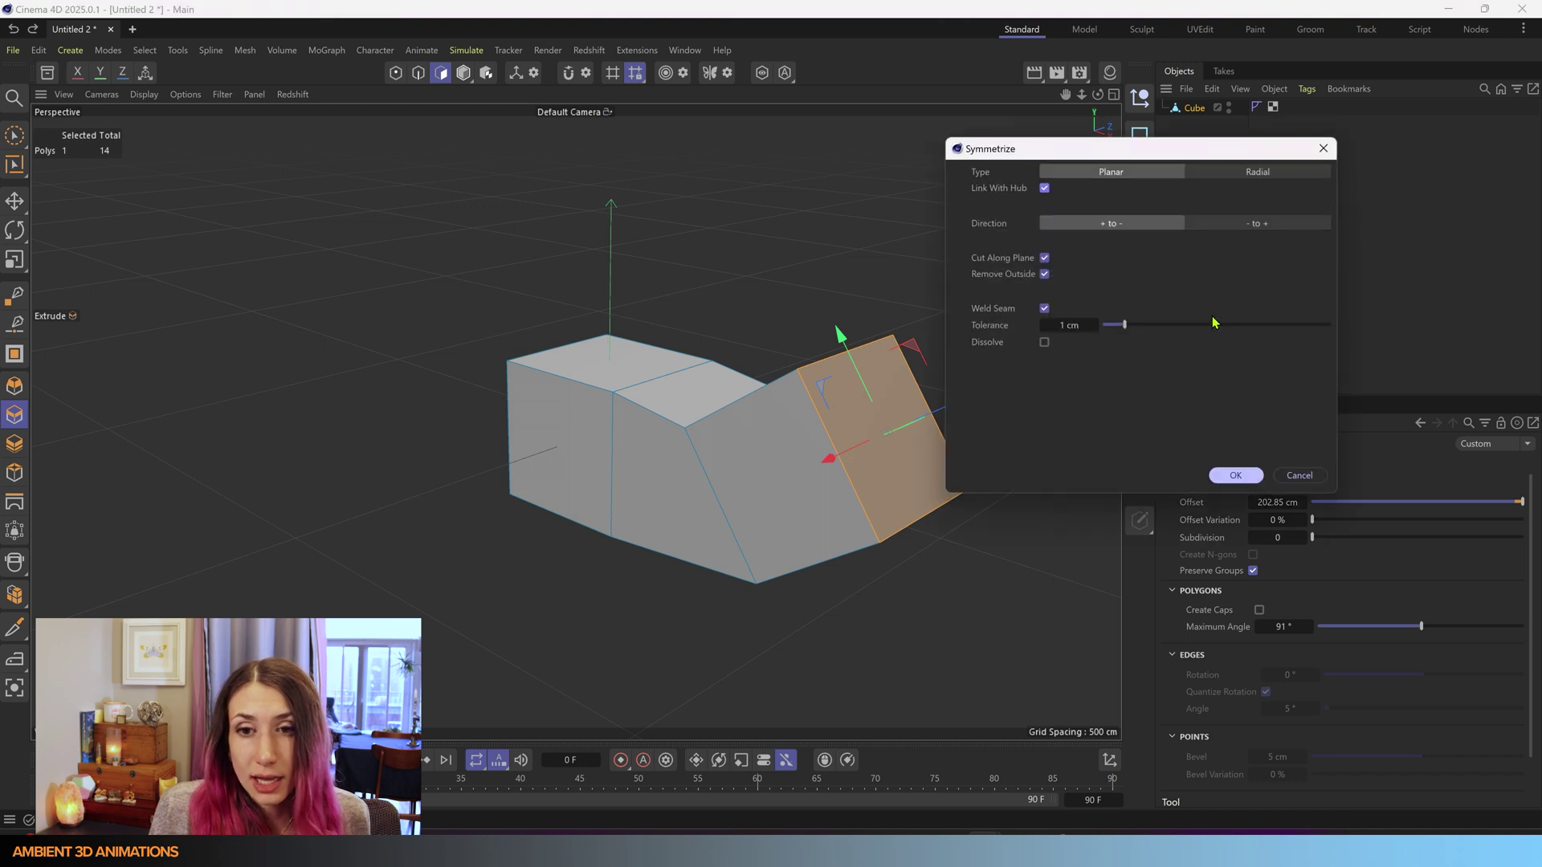
left_click(1045, 257)
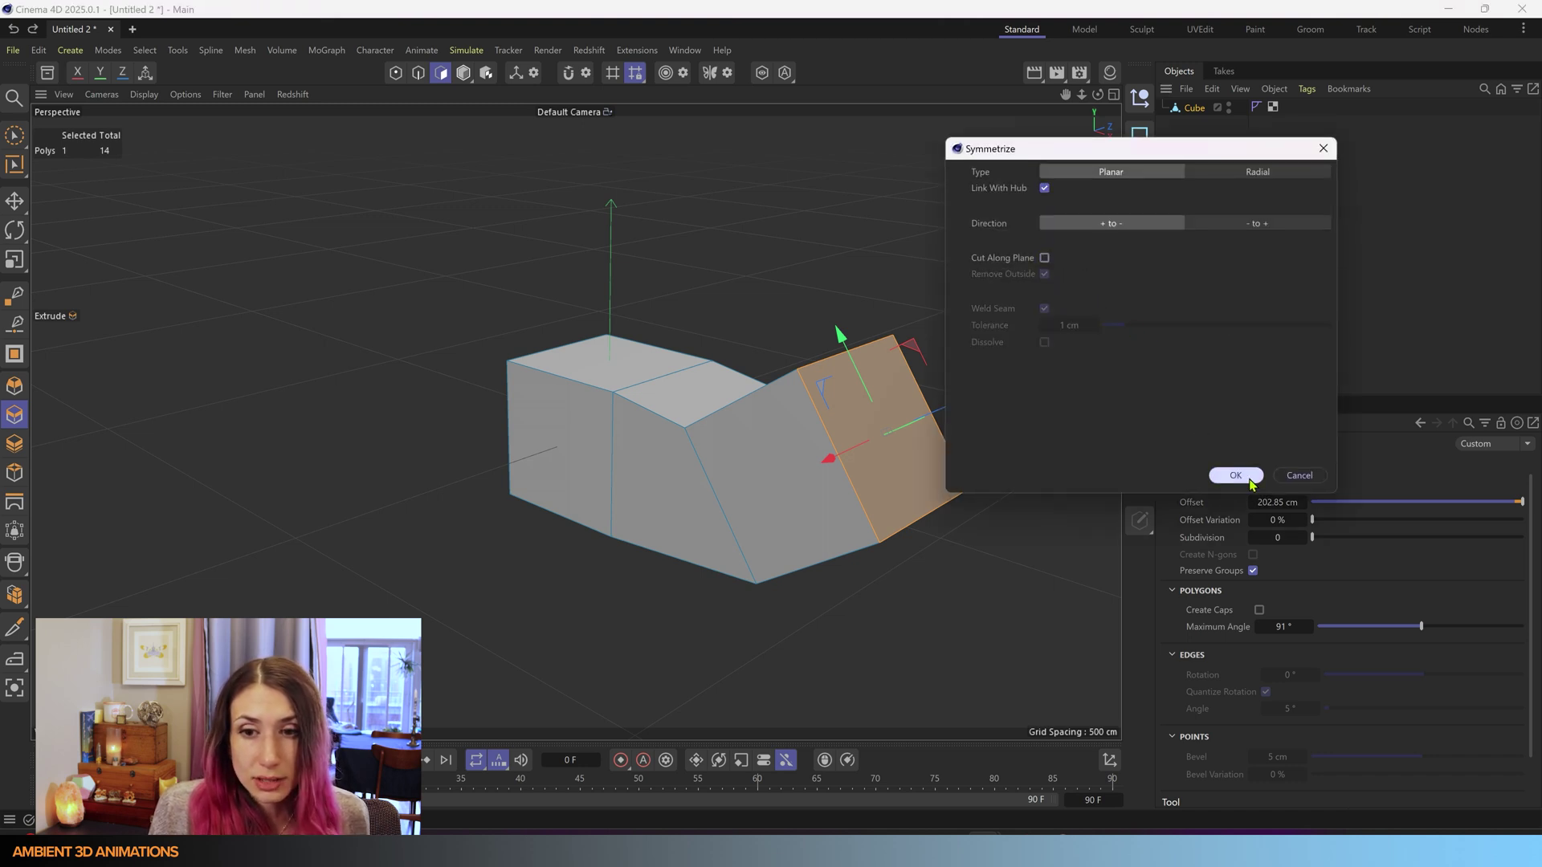
left_click(1236, 475)
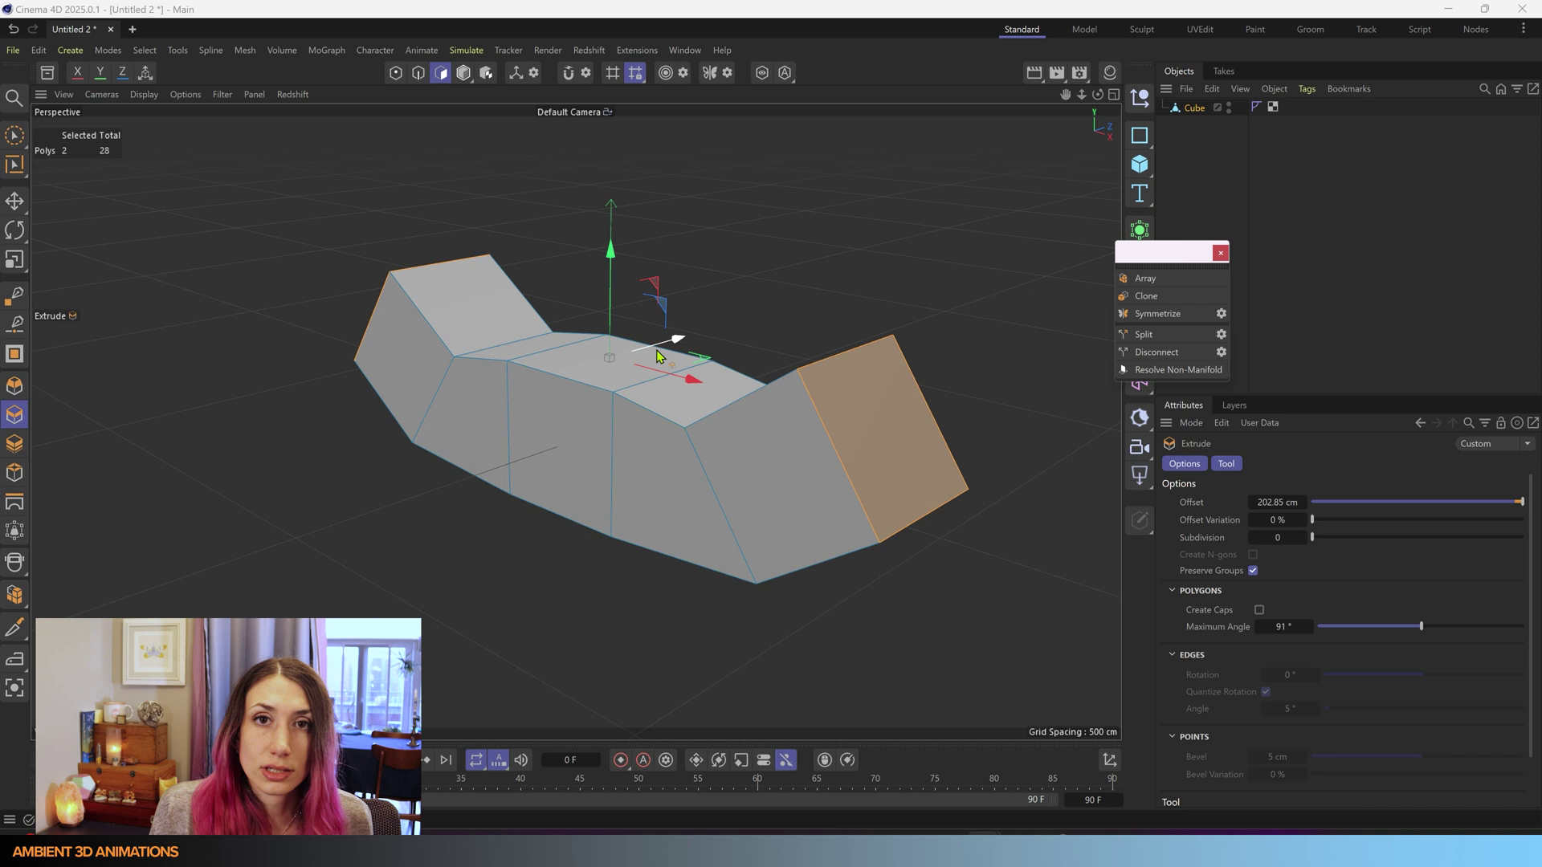
- Undo the uncut mirror, cancel Symmetrize with Cut Along Plane re-checked, and view from the side
left_click(1221, 314)
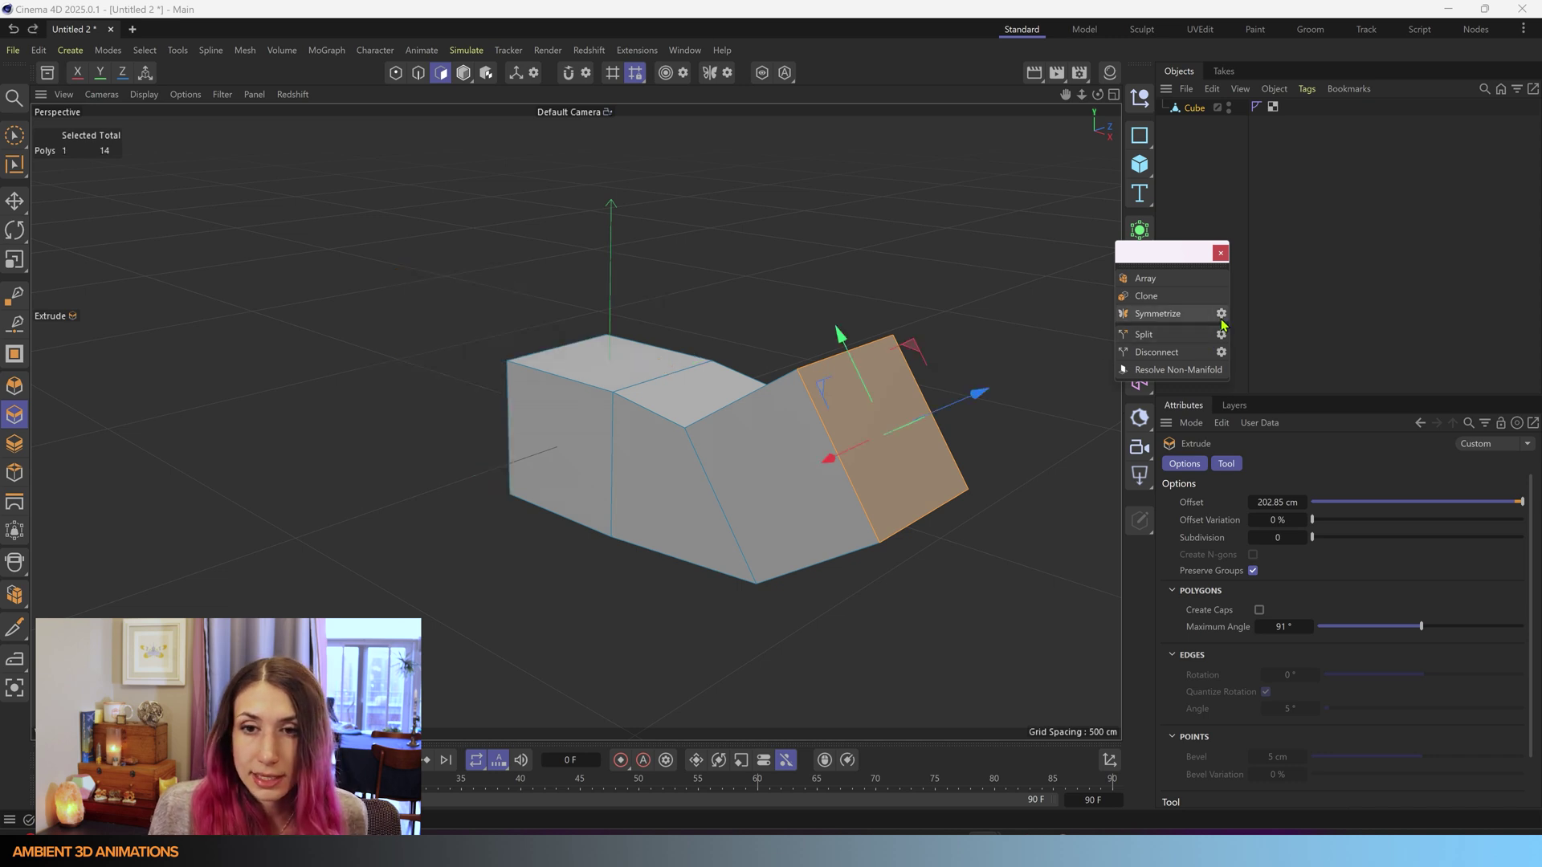
left_click(1222, 315)
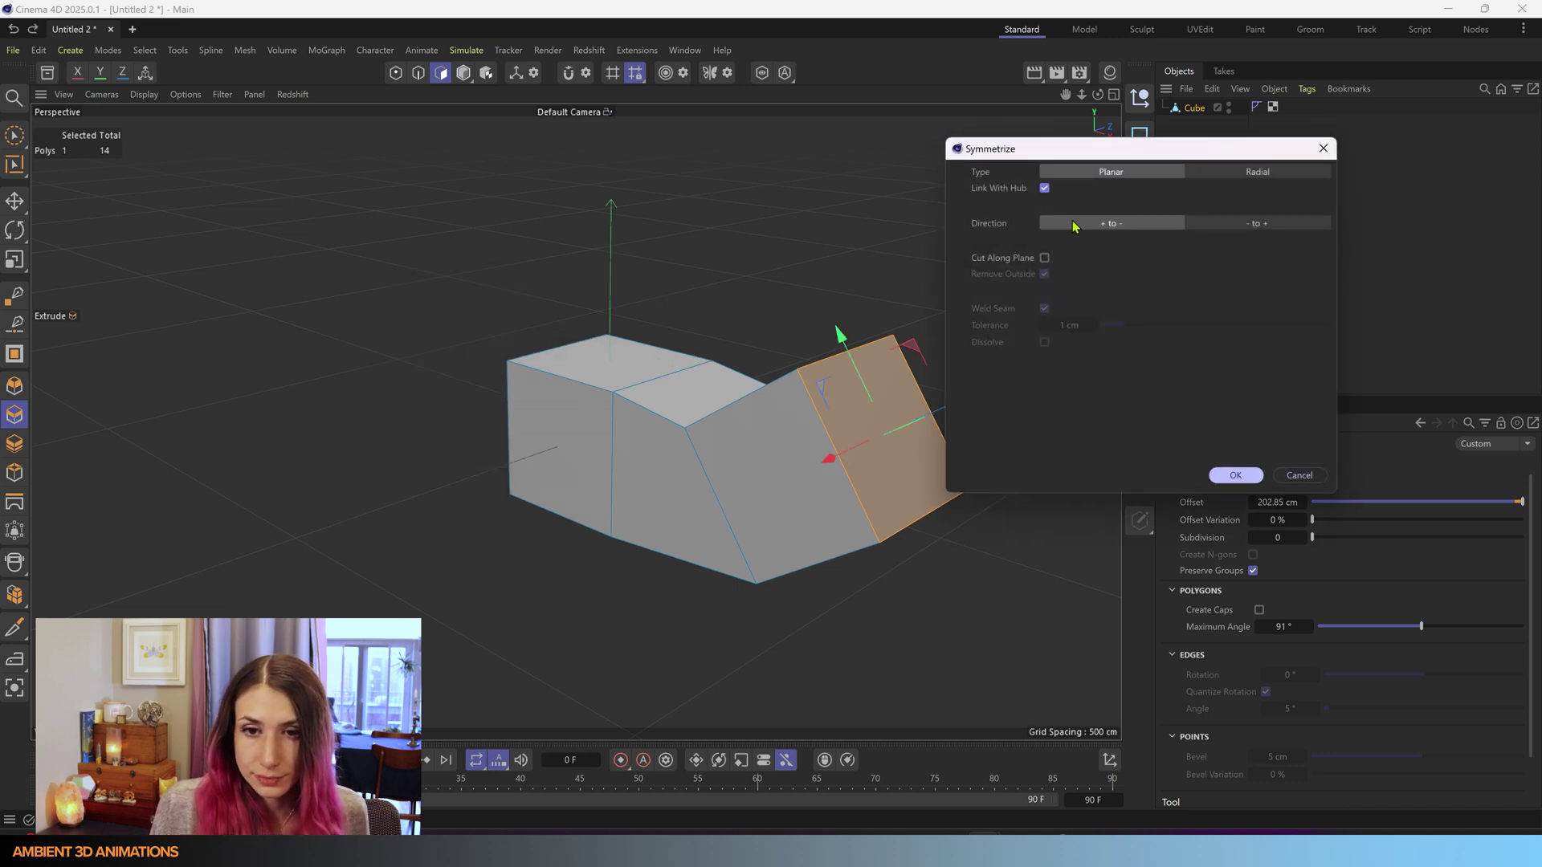
left_click(1045, 258)
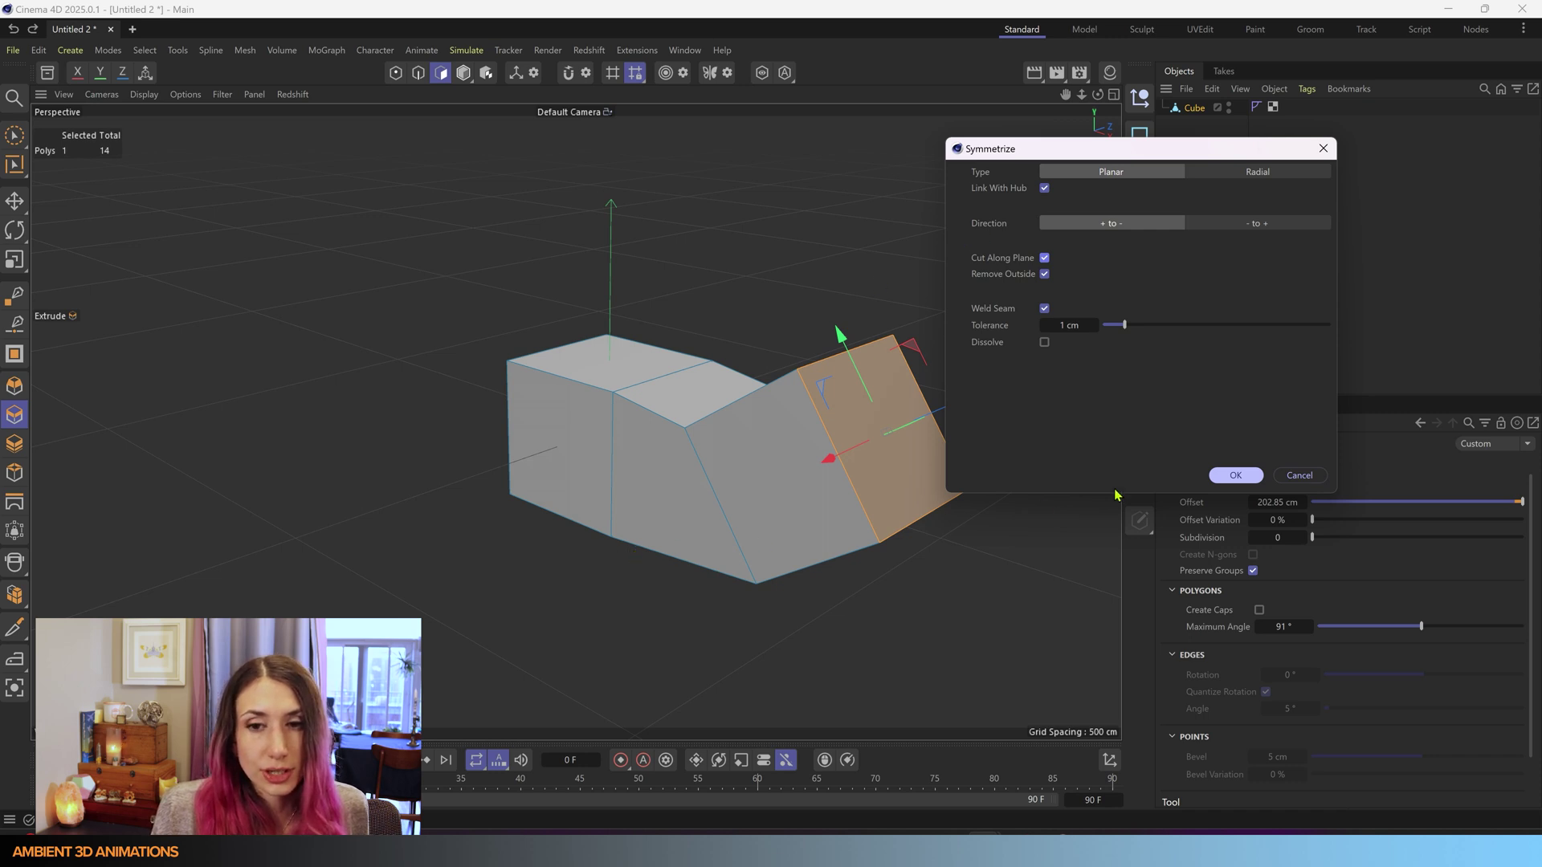
left_click(1299, 475)
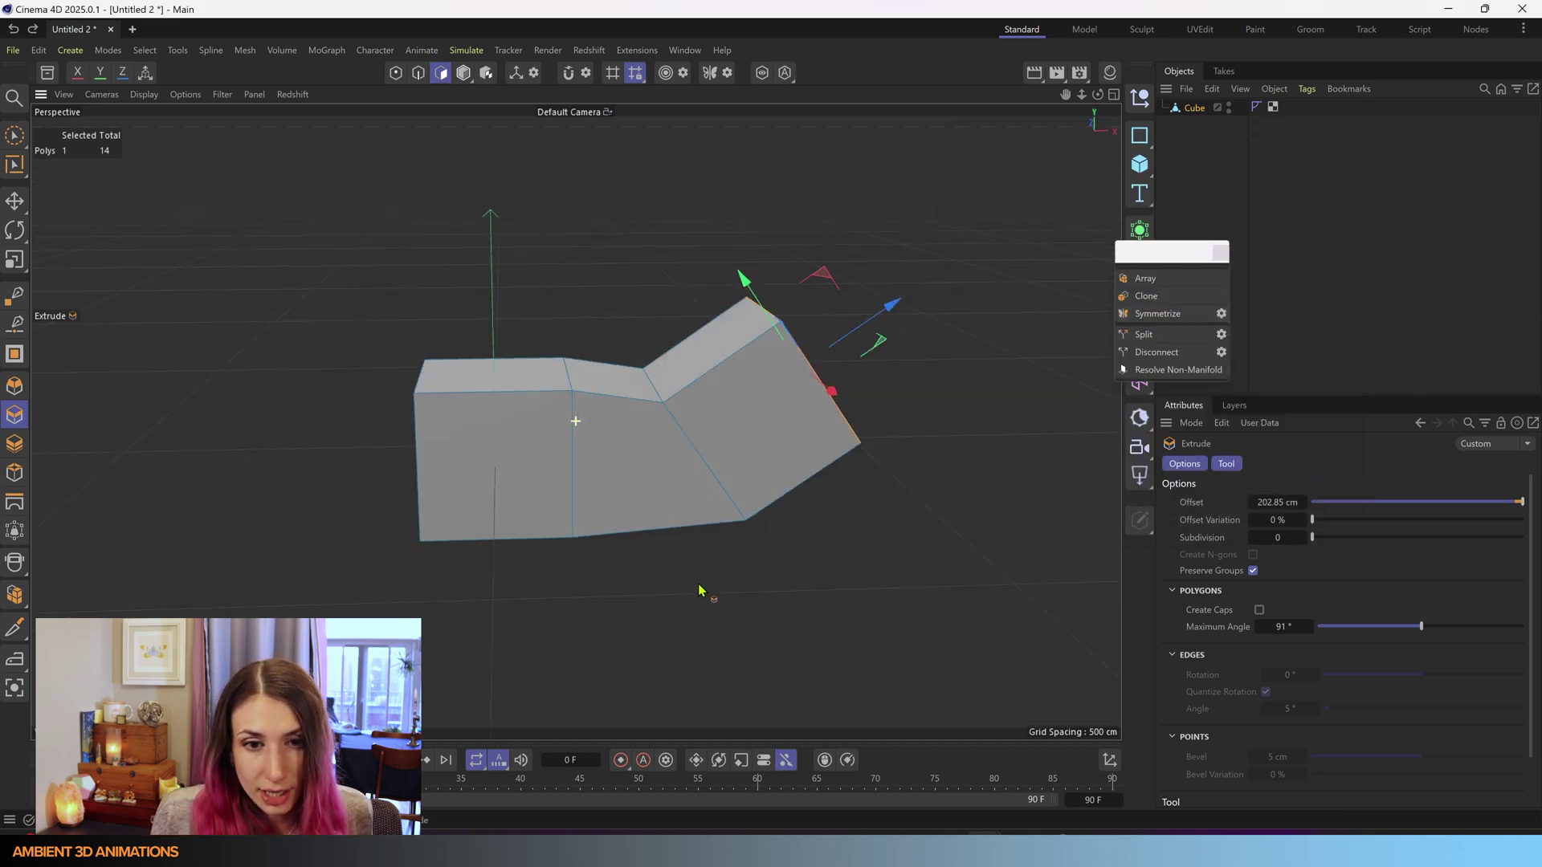
mouse_move(590, 597)
left_mouse_down("alt")
mouse_move(689, 587)
mouse_move(674, 566)
left_mouse_up("alt")
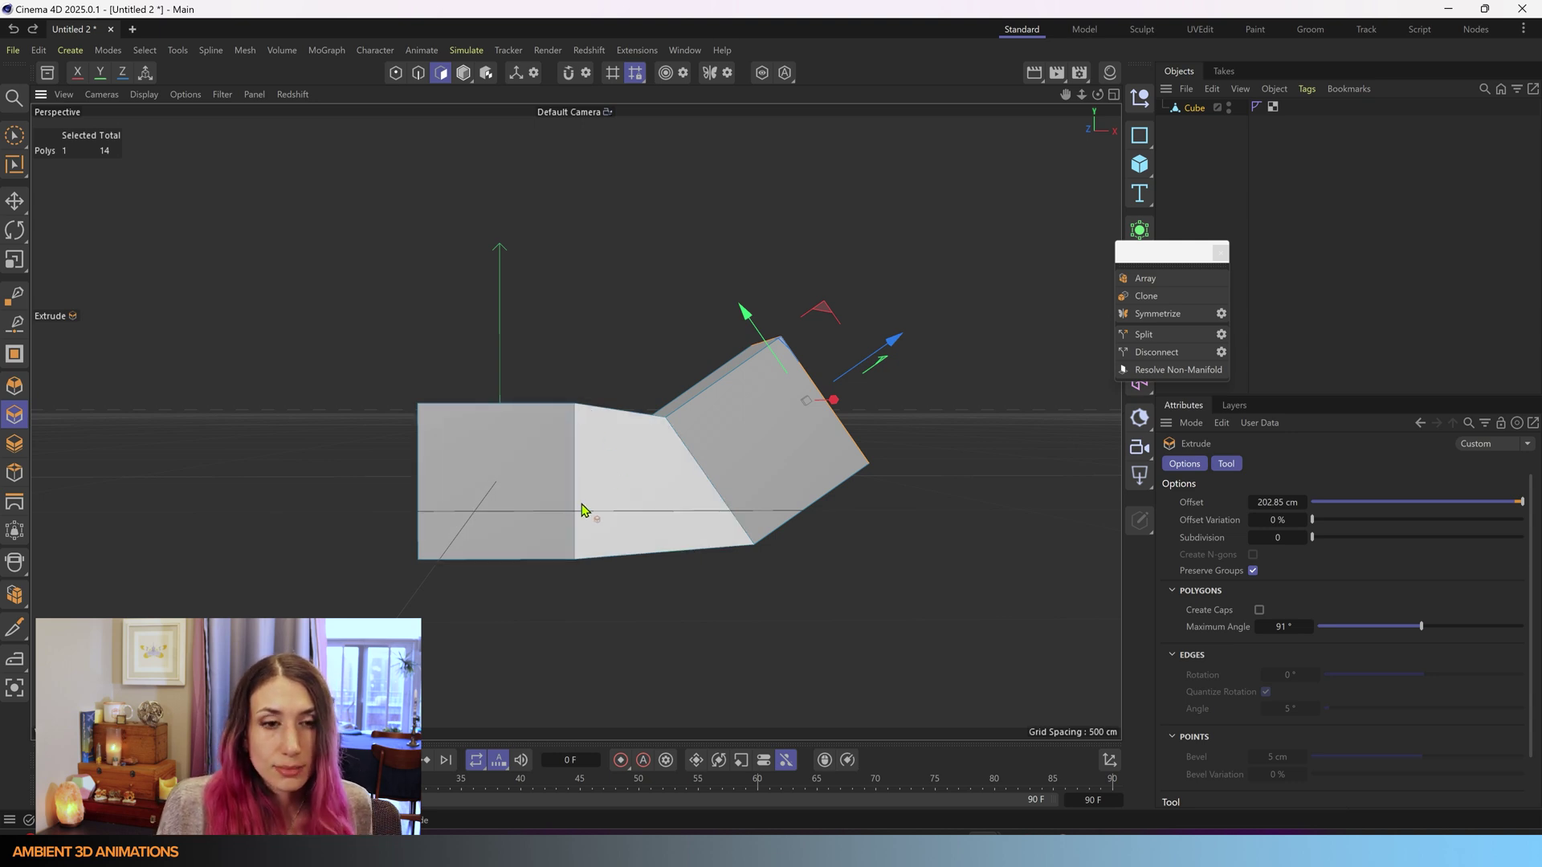
- Try Symmetrize on the whole object in Model mode
left_click(461, 72)
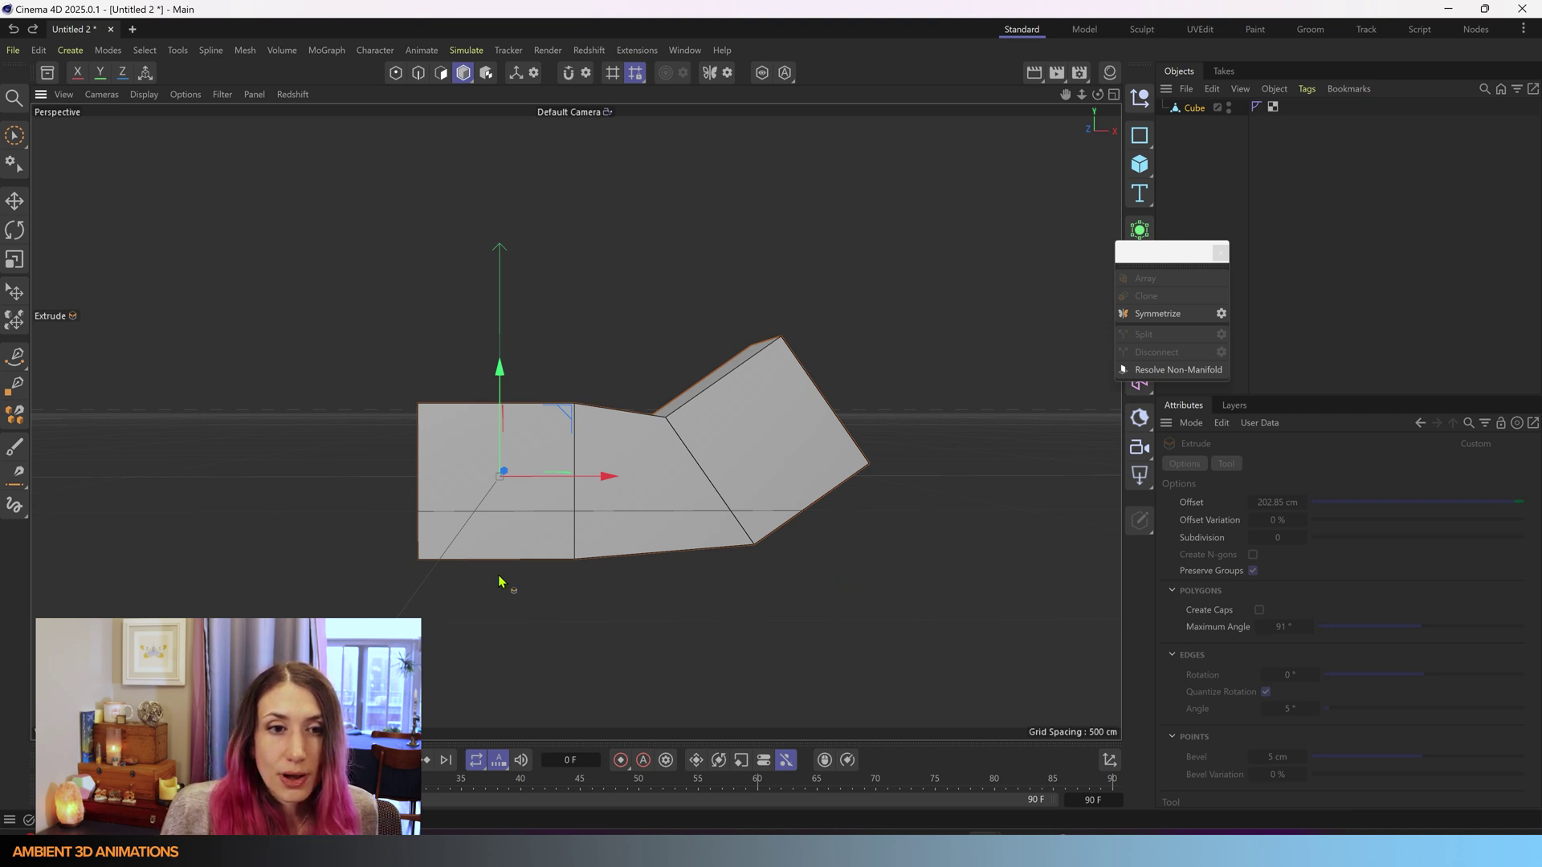
left_click_drag(383, 461, 441, 386, "alt")
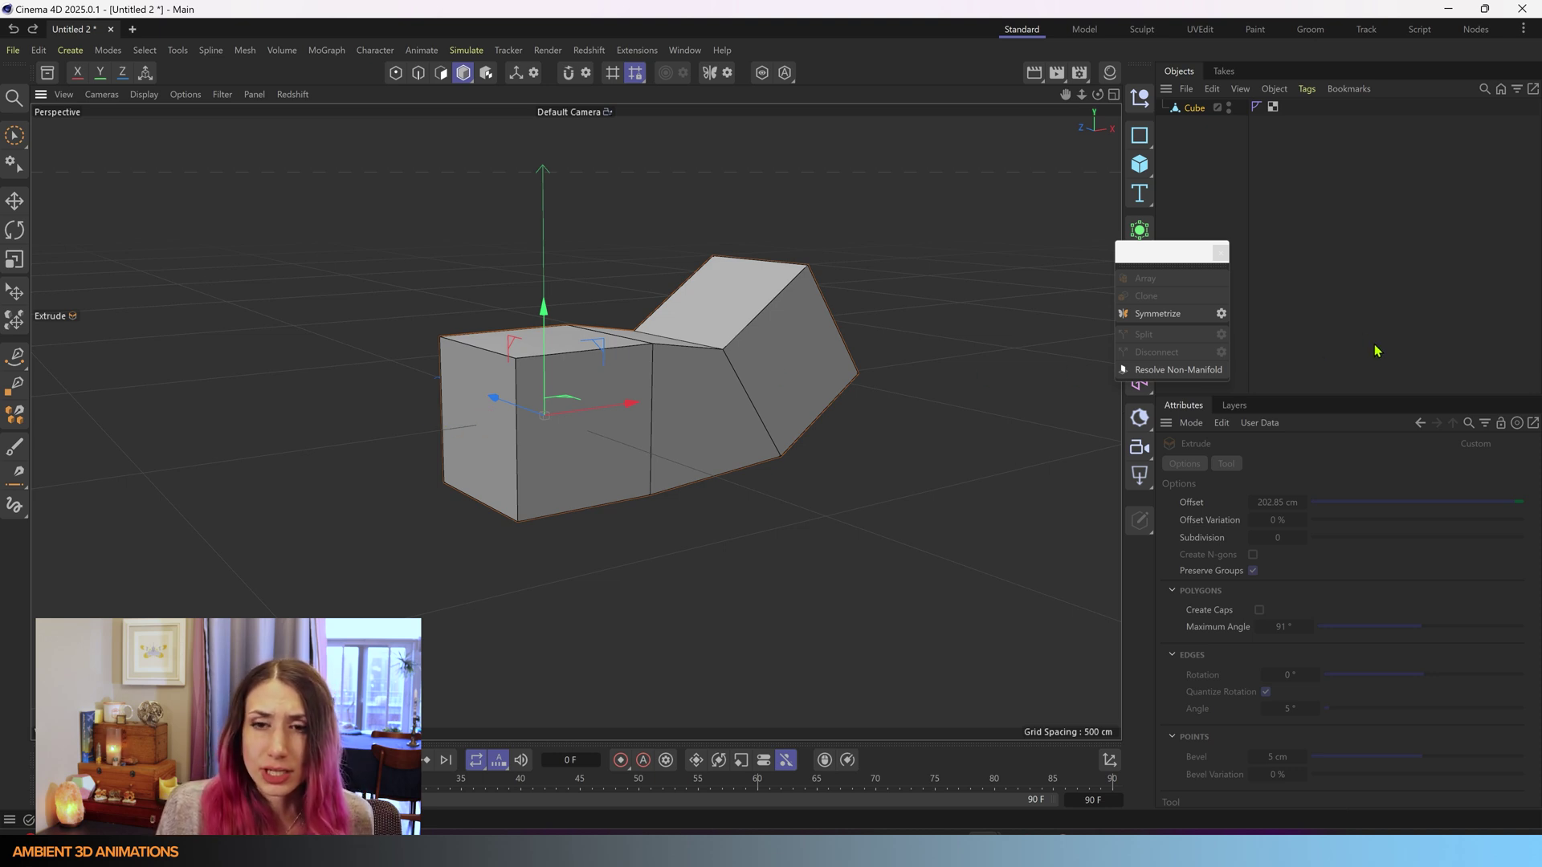
left_click(1221, 313)
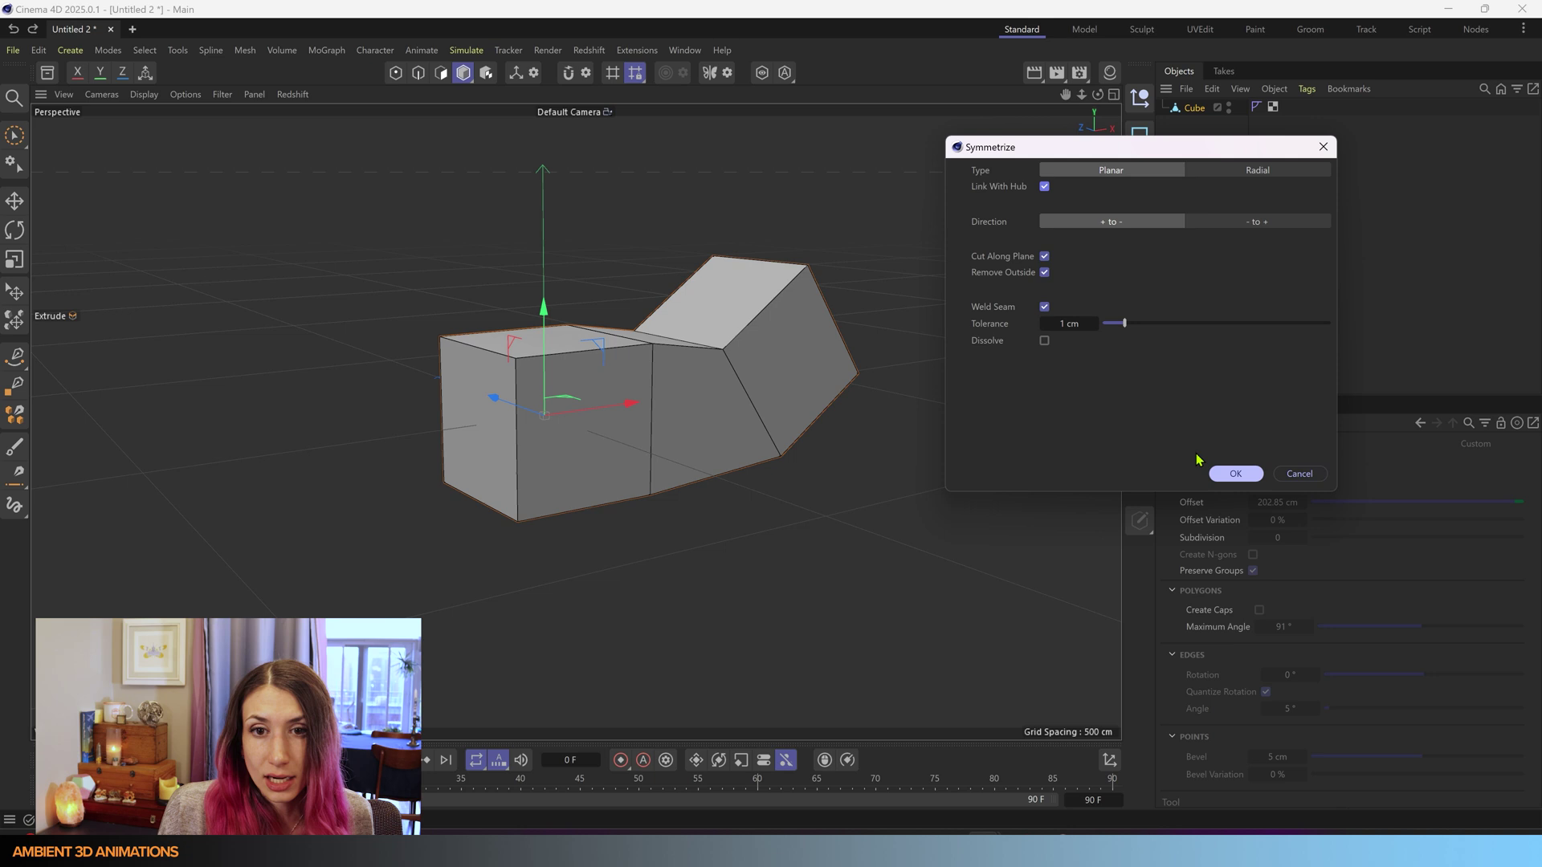
left_click(1238, 474)
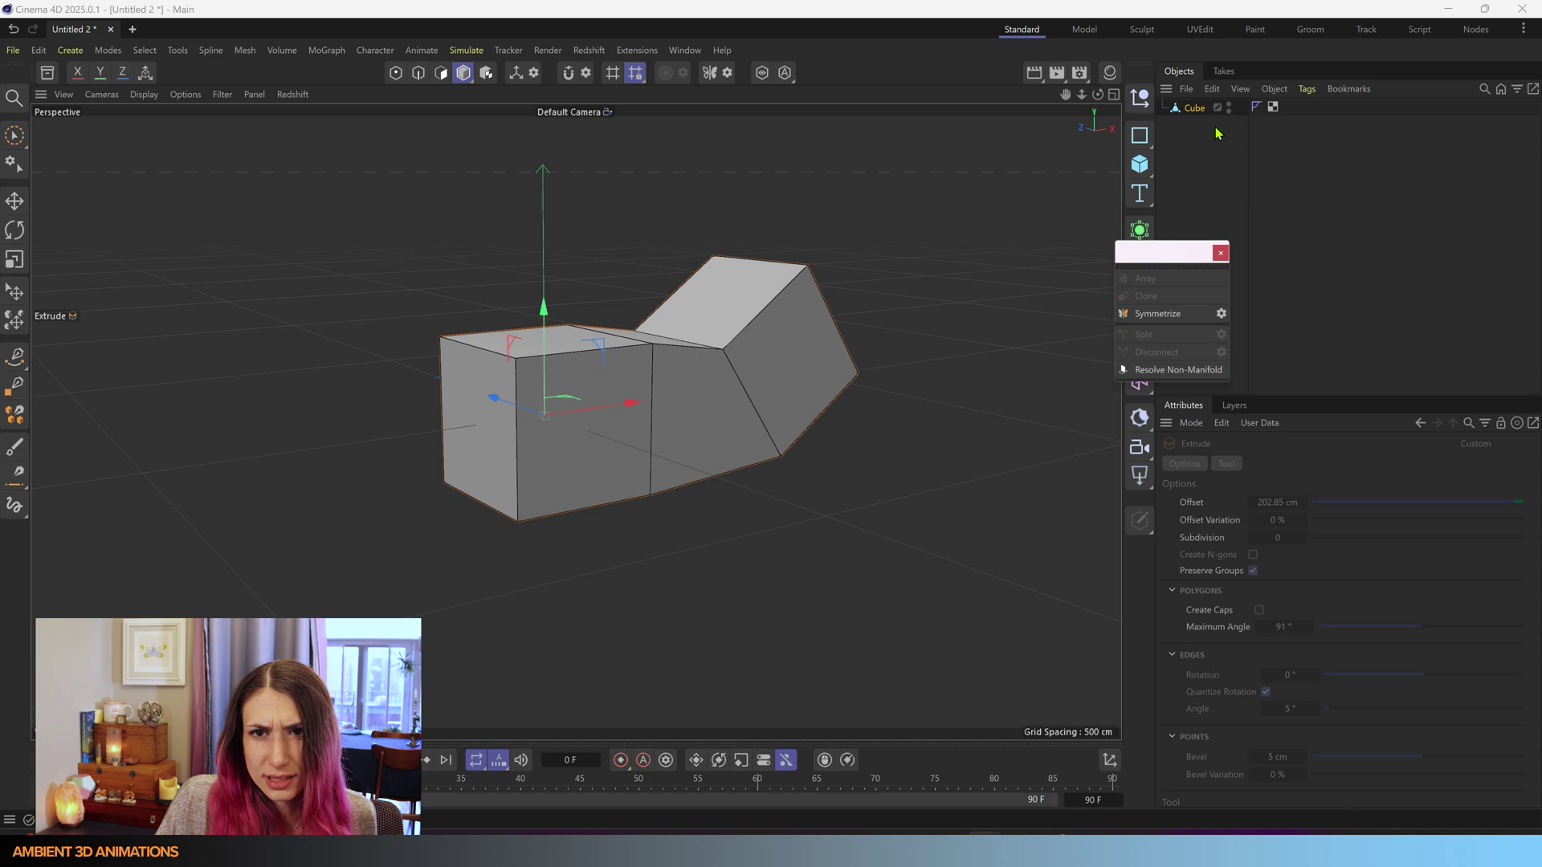
- With the Cube selected, apply Symmetrize in Polygon mode
left_click(1195, 107)
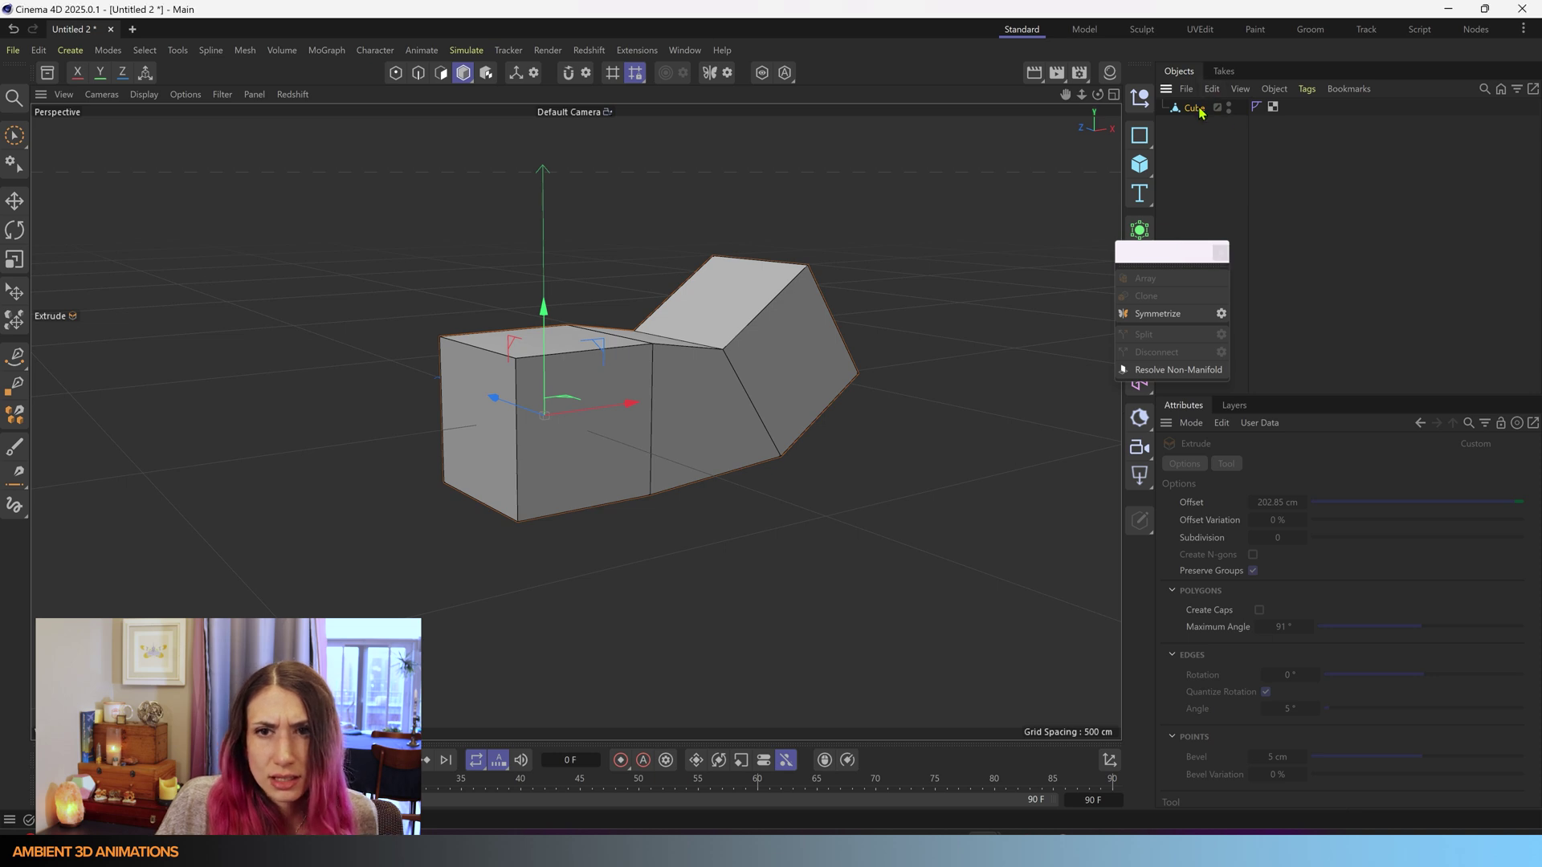
left_click(441, 72)
left_click(1220, 315)
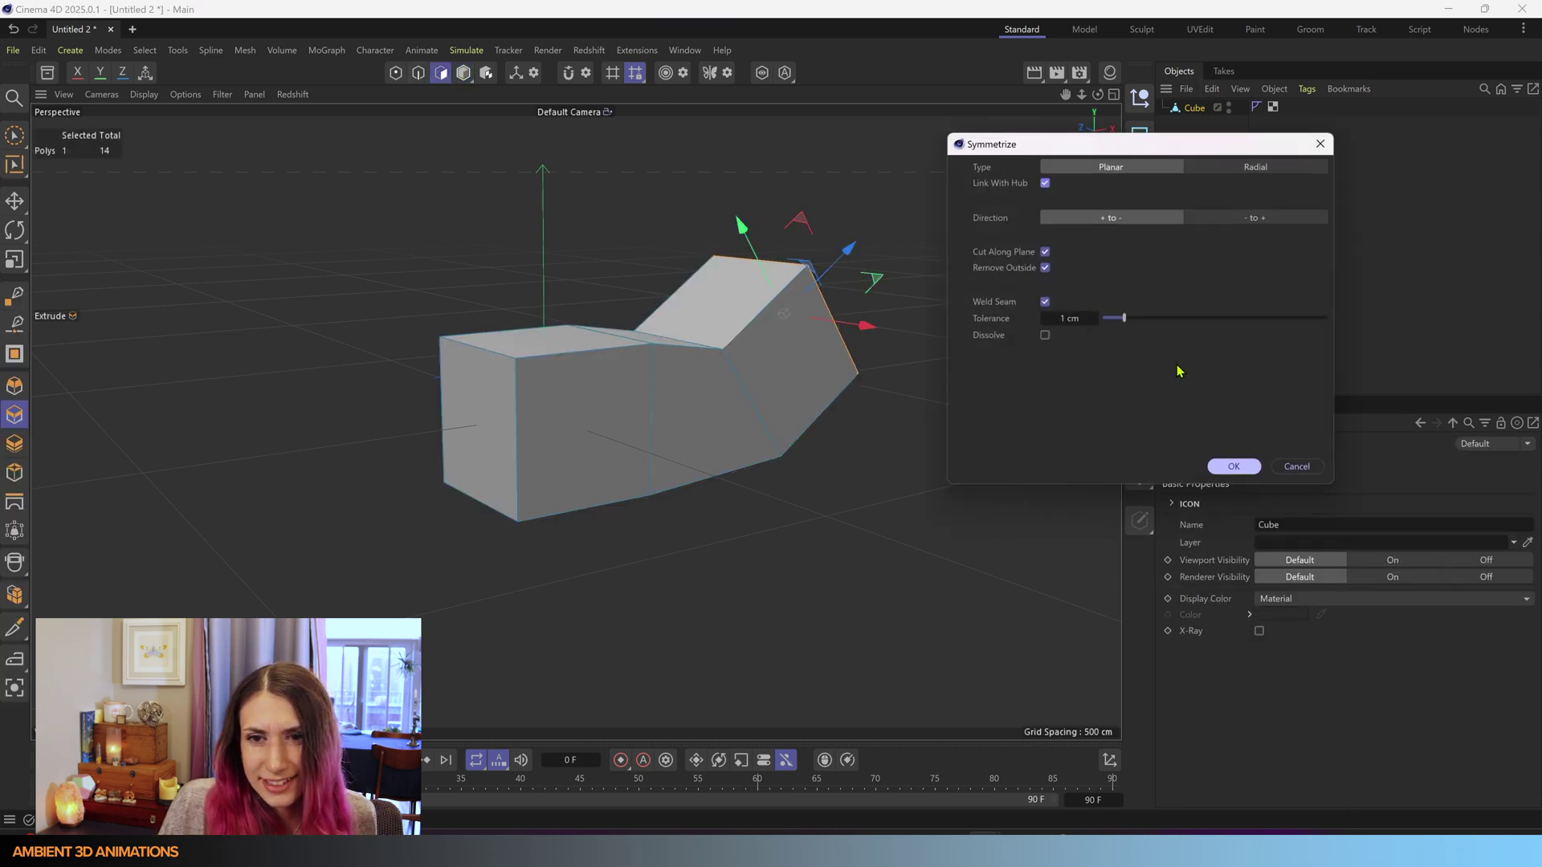
left_click(1232, 470)
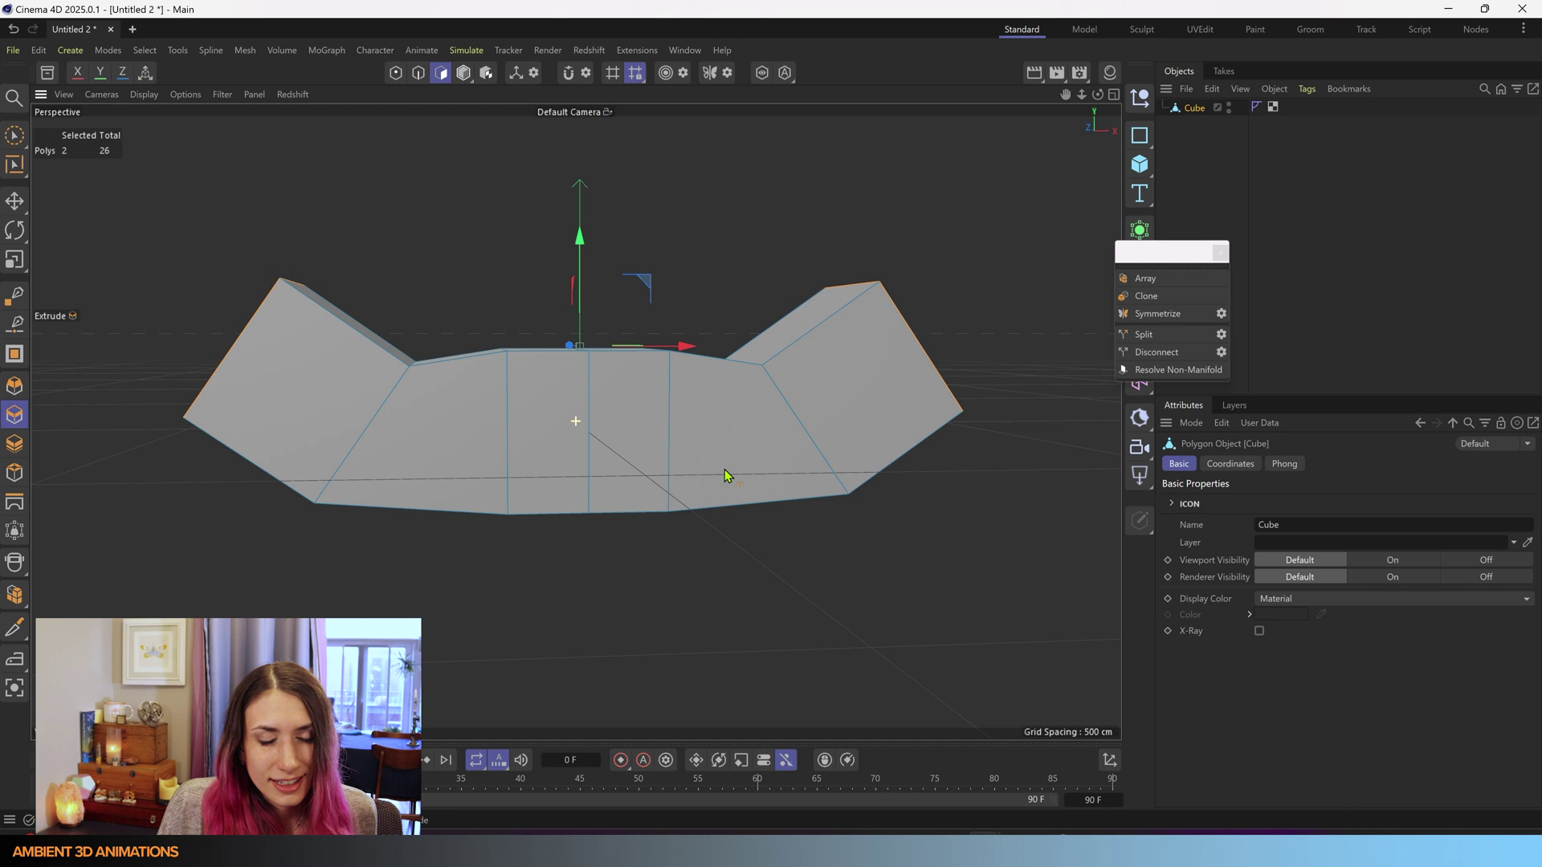
left_click_drag(747, 435, 718, 590, "alt")
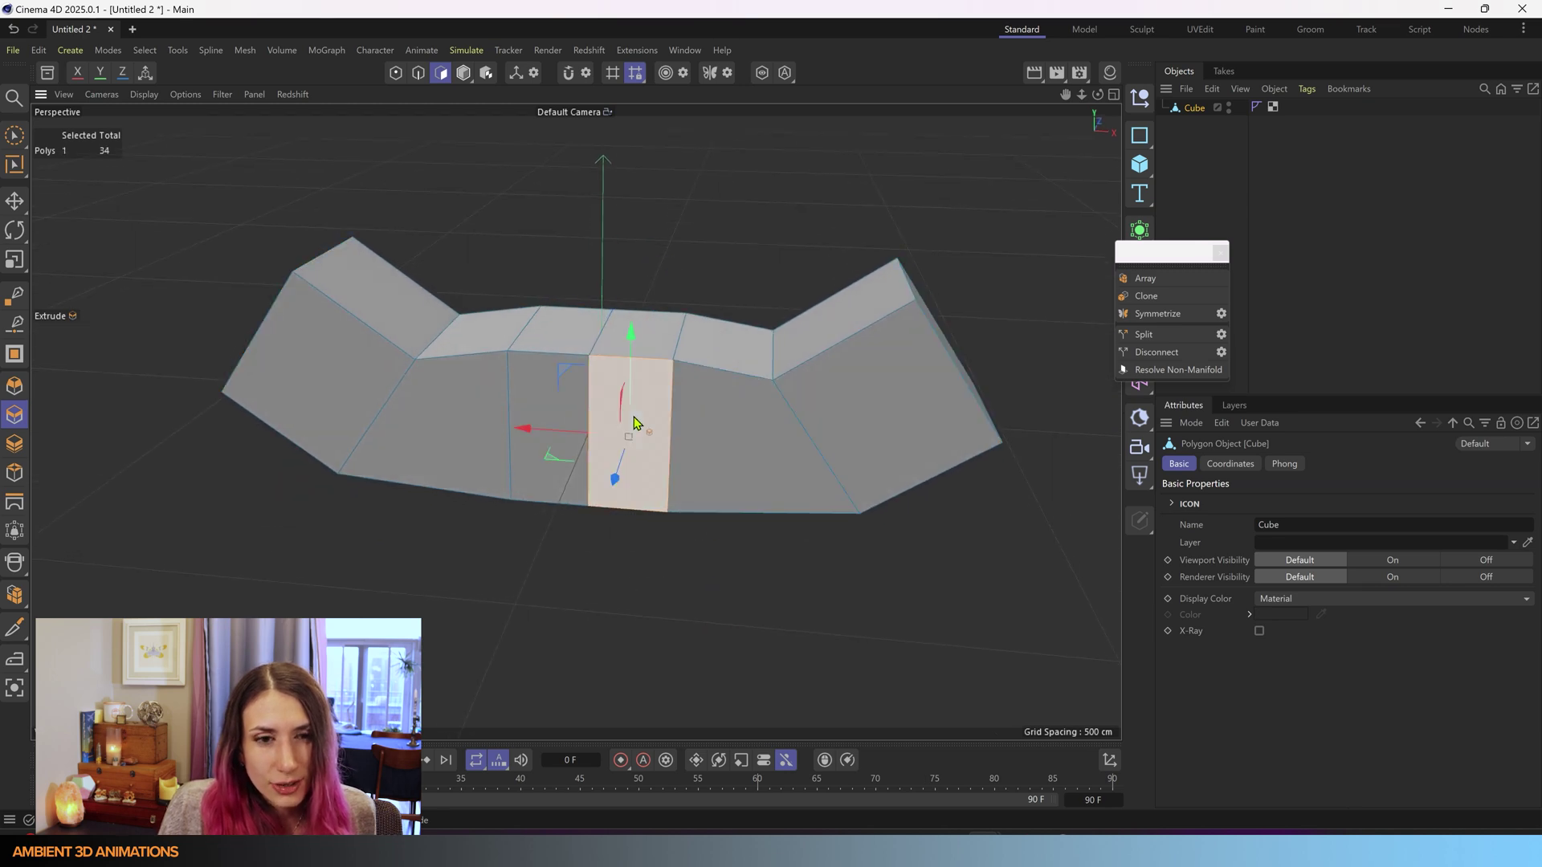
- Delete the front face and a neighbouring side face to inspect the interior
key("Delete")
left_click(583, 431)
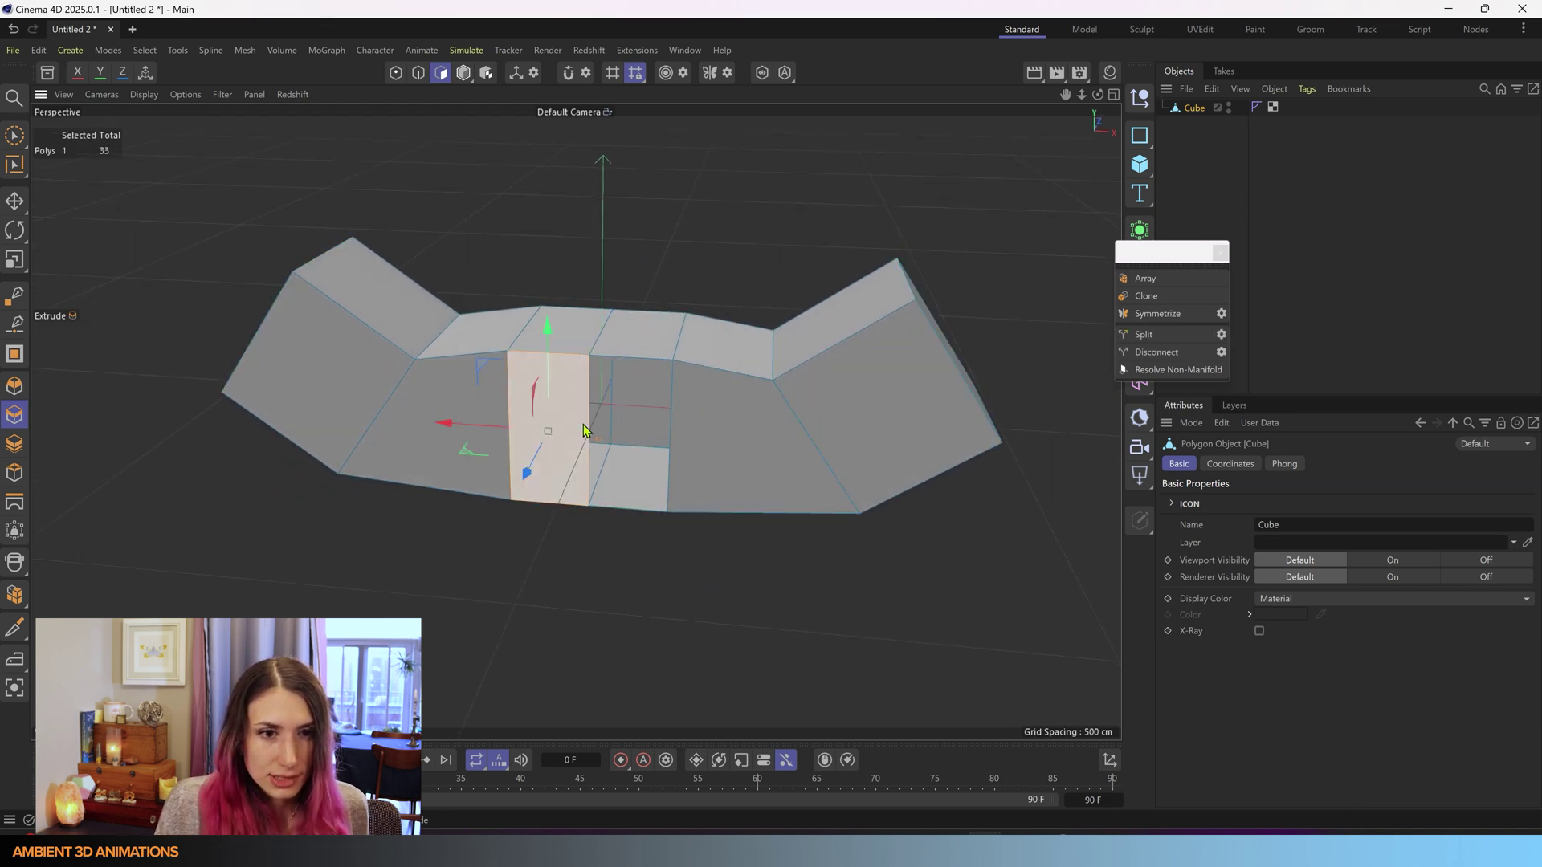
key("Delete")
scroll(506, 416, "up", 5)
scroll(506, 416, "up", 5)
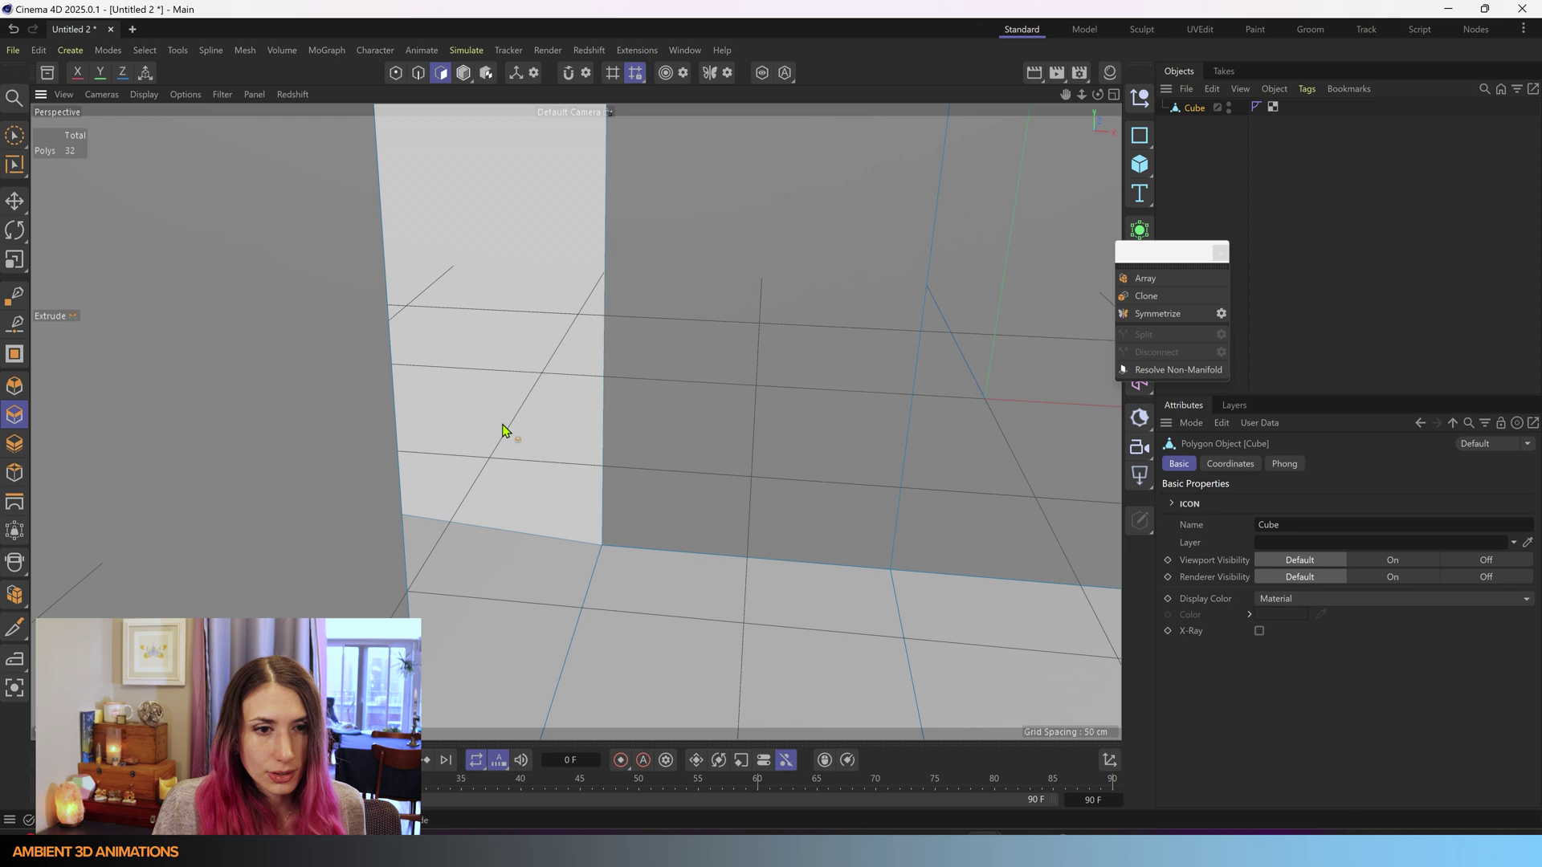
scroll(482, 416, "up", 5)
scroll(407, 416, "up", 3)
mouse_move(362, 398)
left_mouse_down("alt")
mouse_move(289, 440)
mouse_move(310, 430)
mouse_move(337, 371)
mouse_move(566, 409)
mouse_move(854, 301)
mouse_move(724, 326)
mouse_move(579, 421)
mouse_move(757, 523)
mouse_move(723, 530)
mouse_move(907, 503)
left_mouse_up("alt")
scroll(314, 416, "down", 3)
- Select the end faces and mirror the mesh with Remove Outside unchecked
left_click(609, 422)
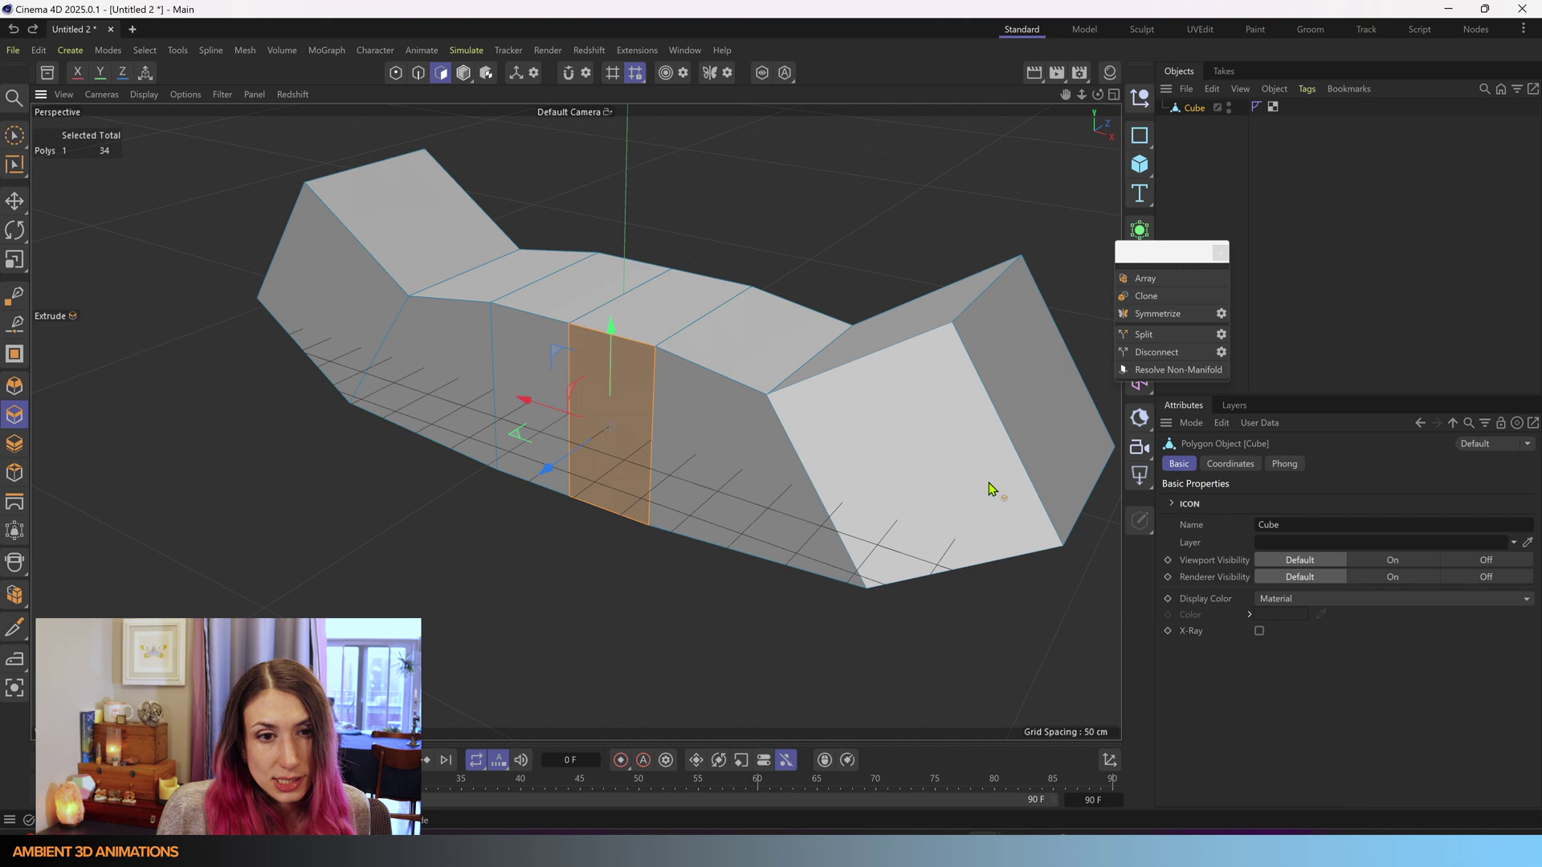
left_click_drag(691, 628, 844, 482, "alt")
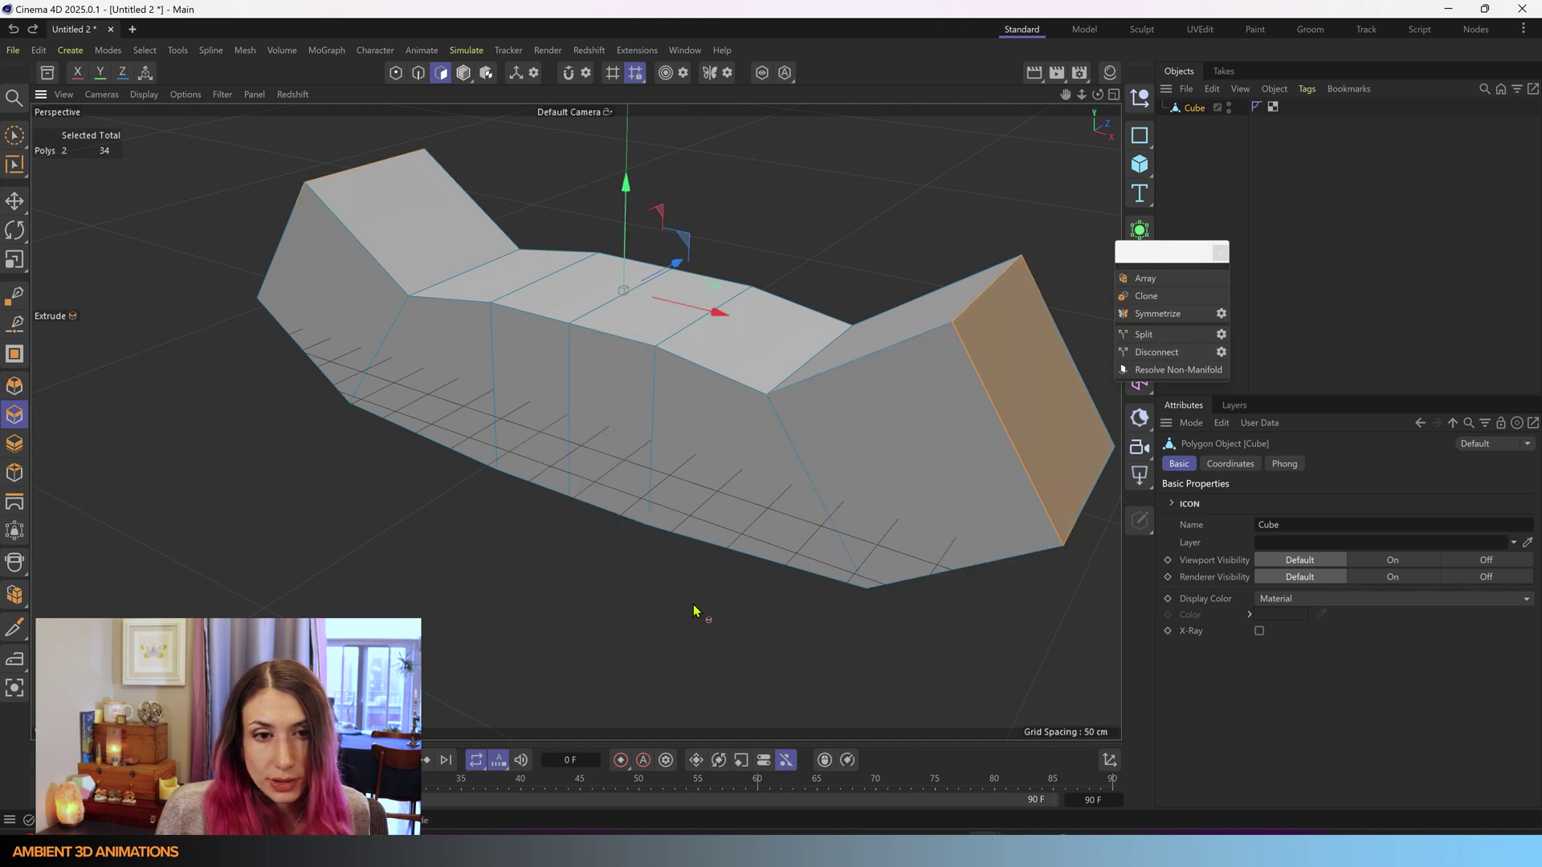
left_click(1043, 416)
left_click_drag(989, 434, 906, 376, "alt")
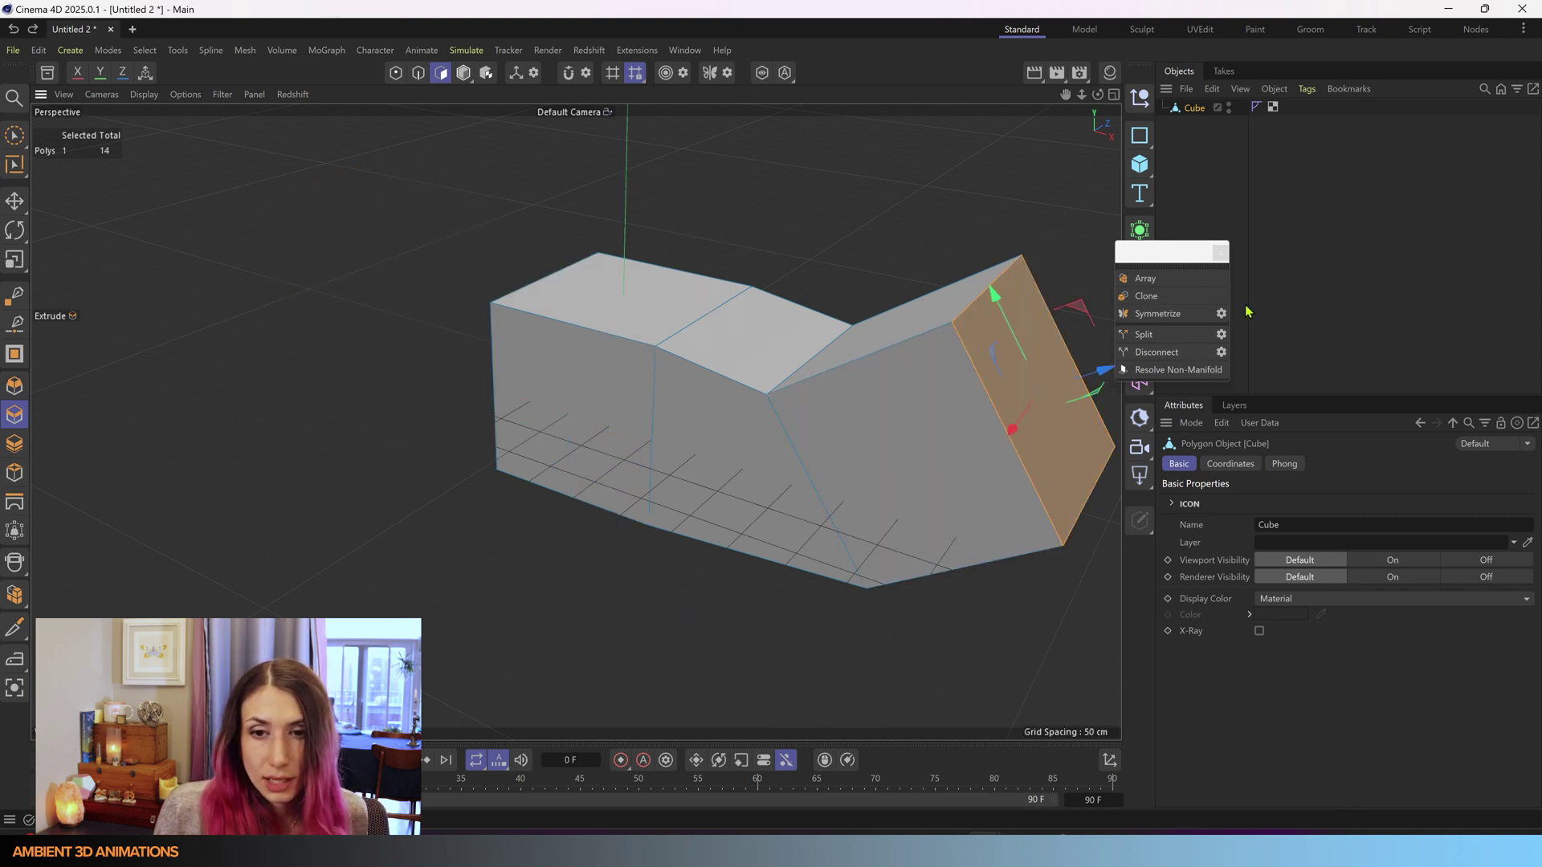
left_click(1220, 313)
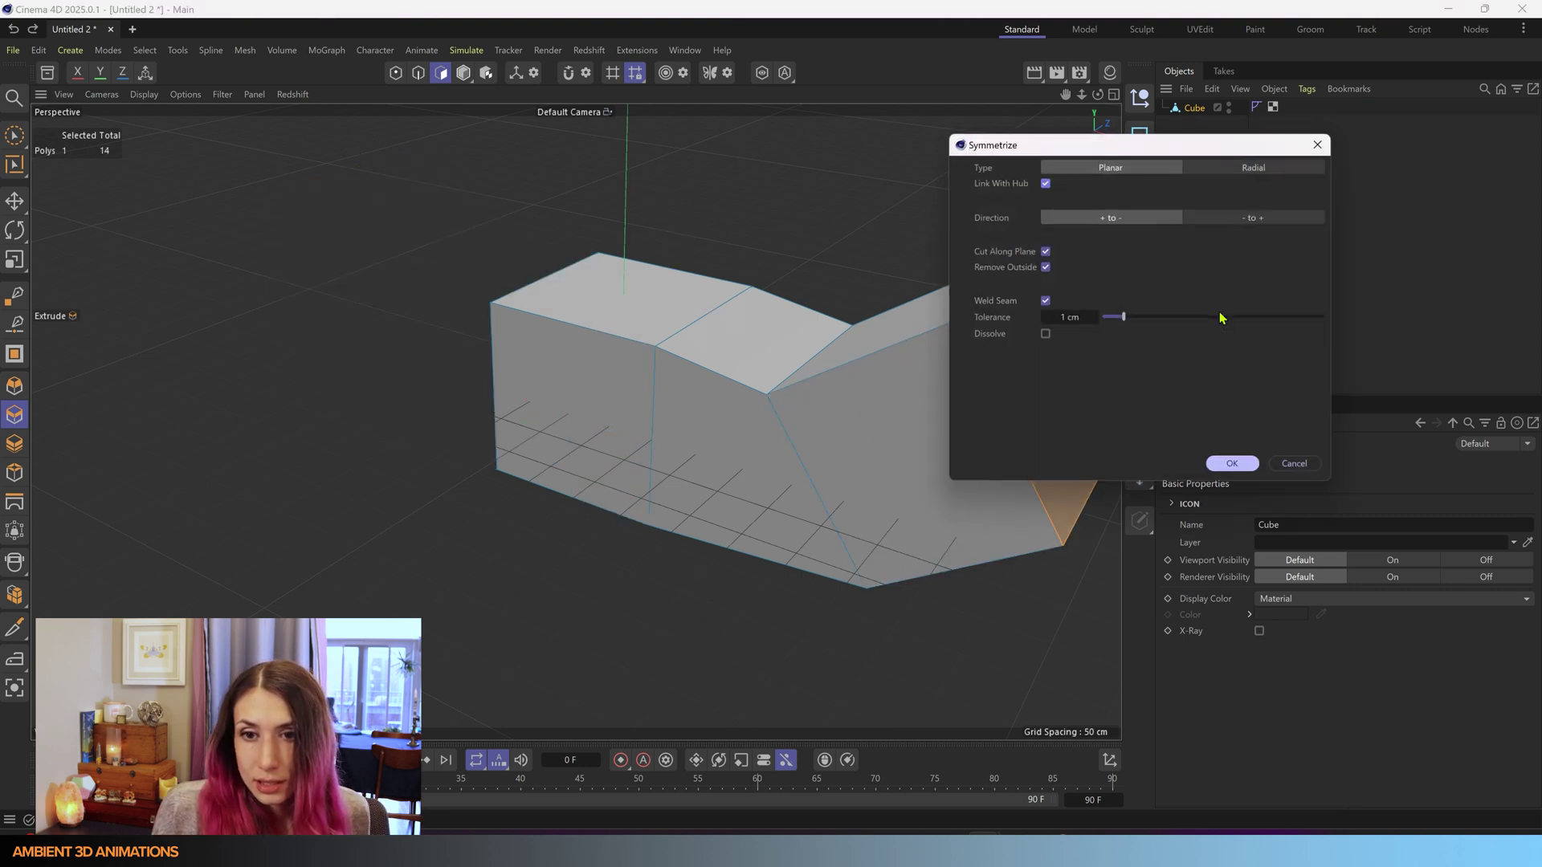
left_click(1045, 267)
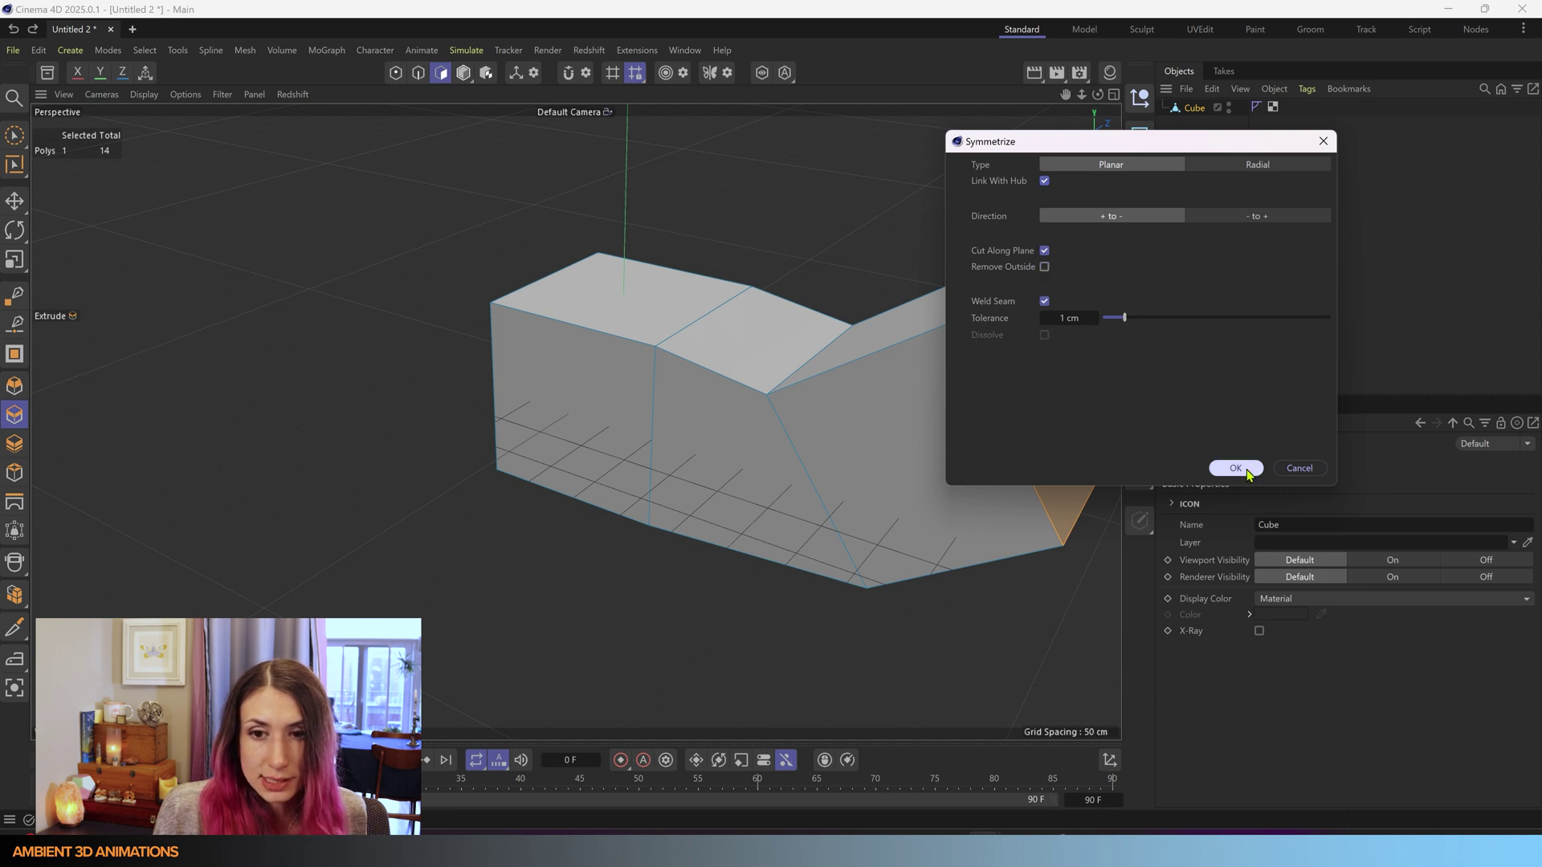
left_click(1238, 468)
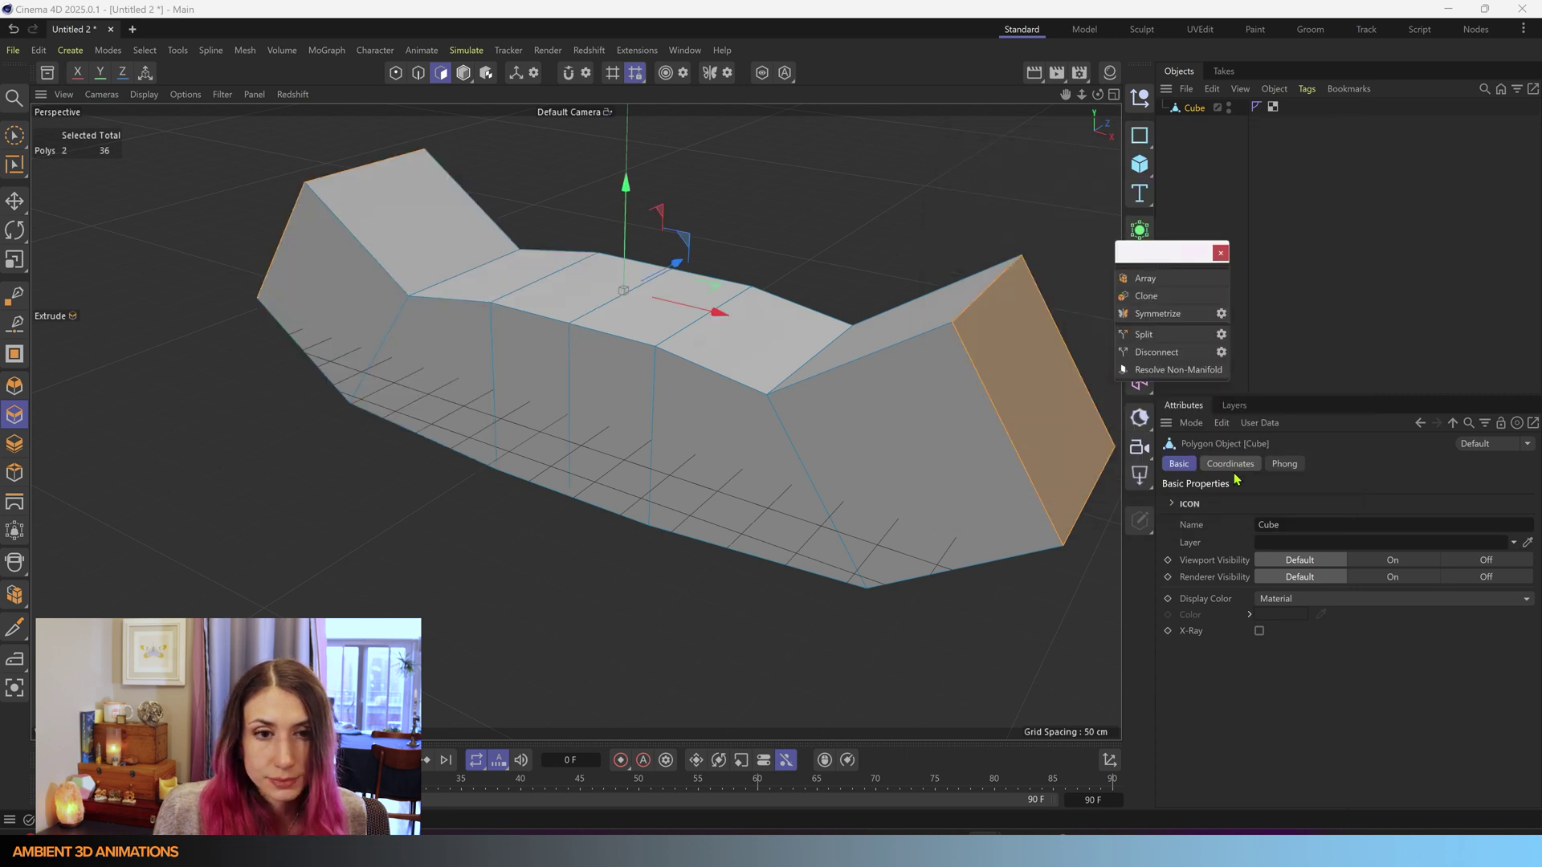
- Delete several middle side faces of the mirrored mesh
left_click(668, 678)
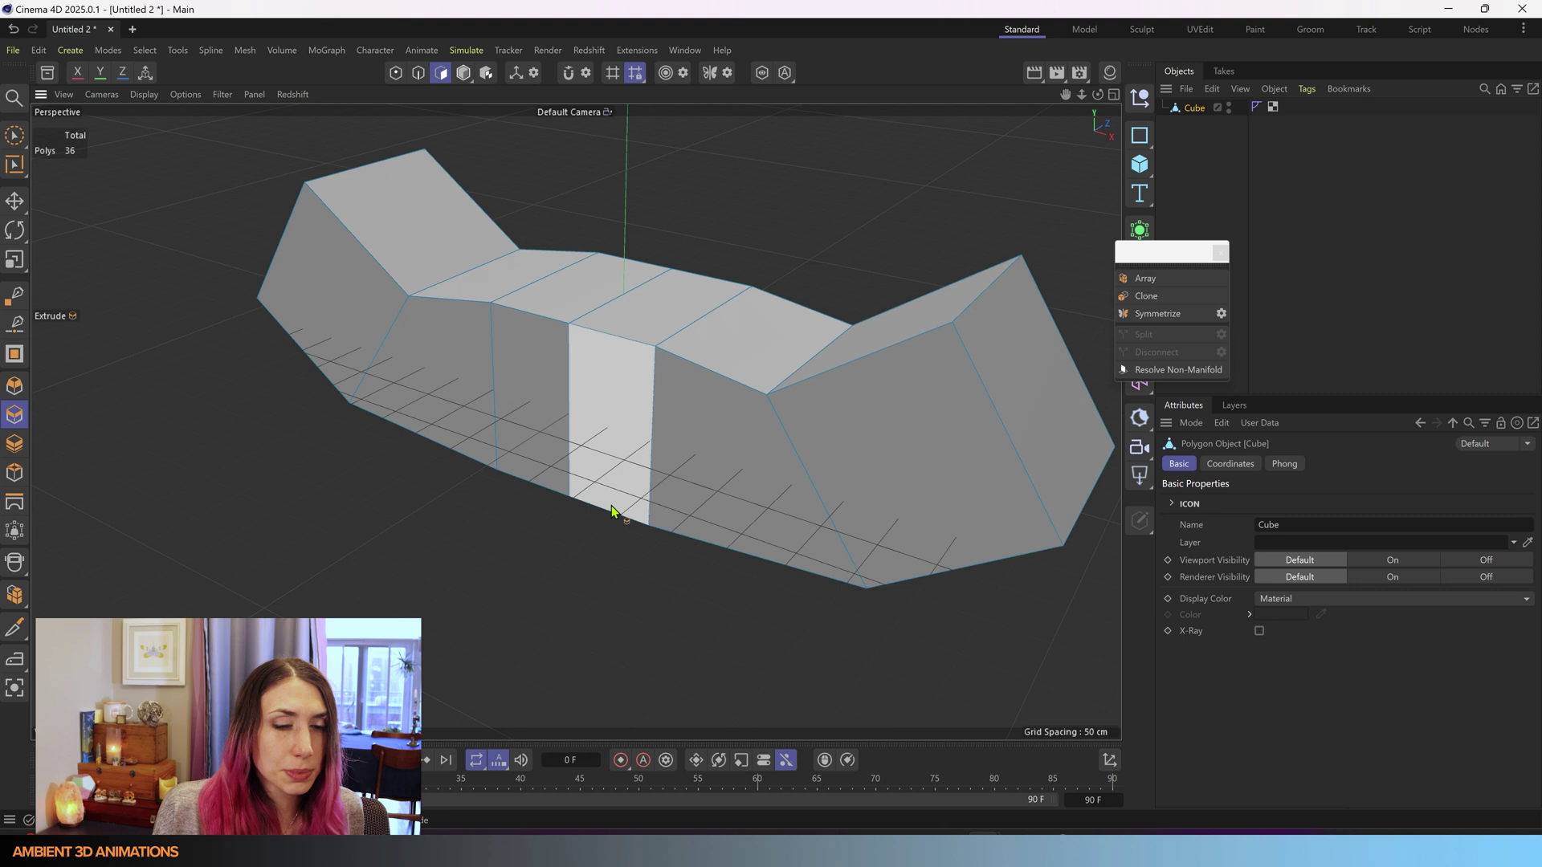
left_click(615, 435)
left_click(558, 425)
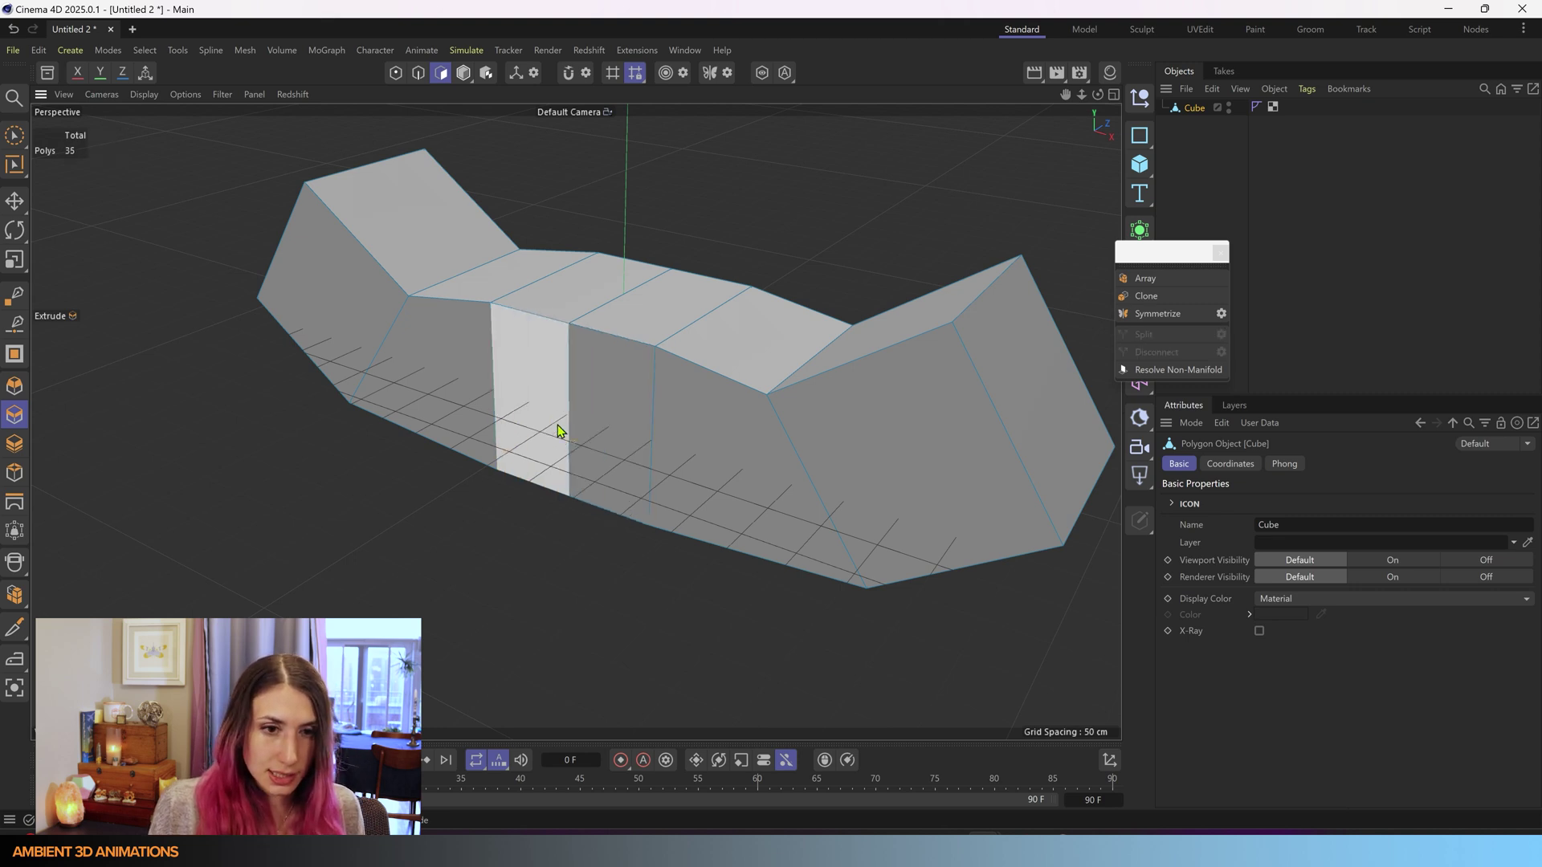
key("Delete")
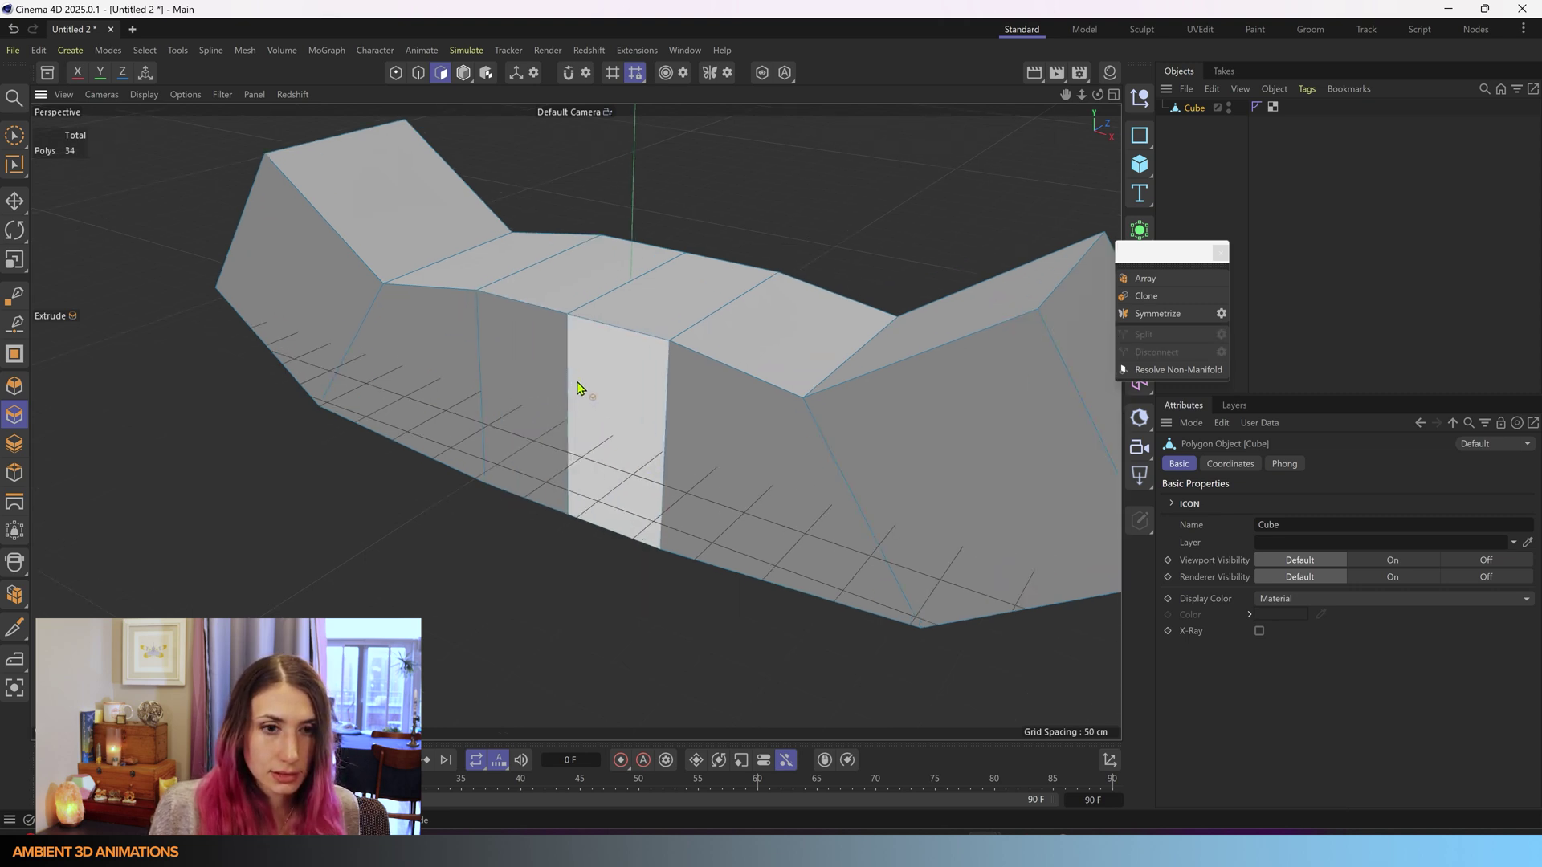
scroll(593, 425, "up", 8)
left_click(713, 452)
scroll(714, 451, "down", 6)
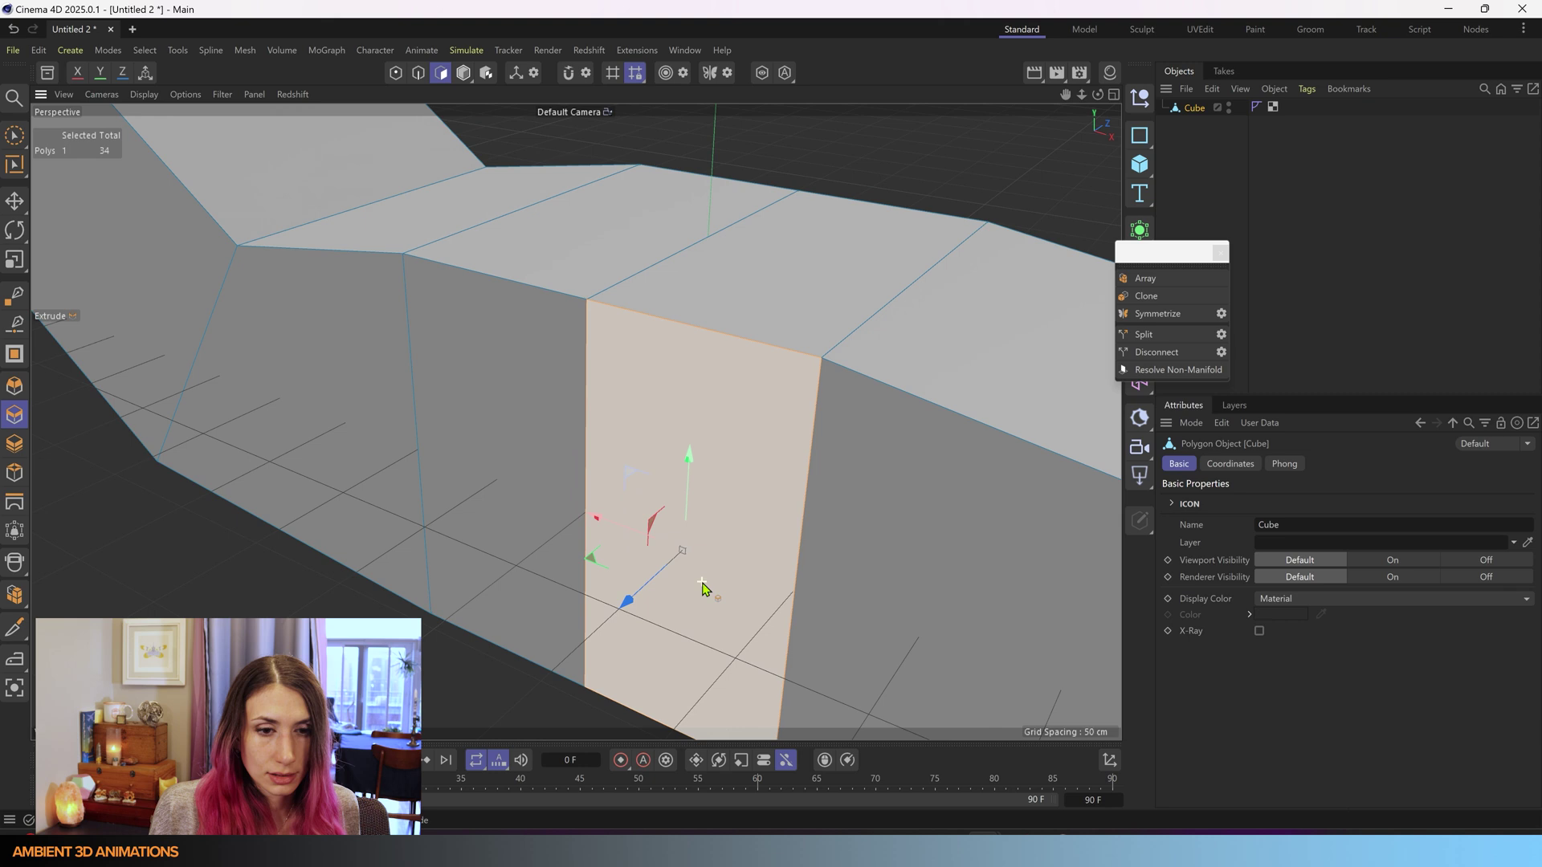
left_click(676, 530)
key("Delete")
left_click(555, 506)
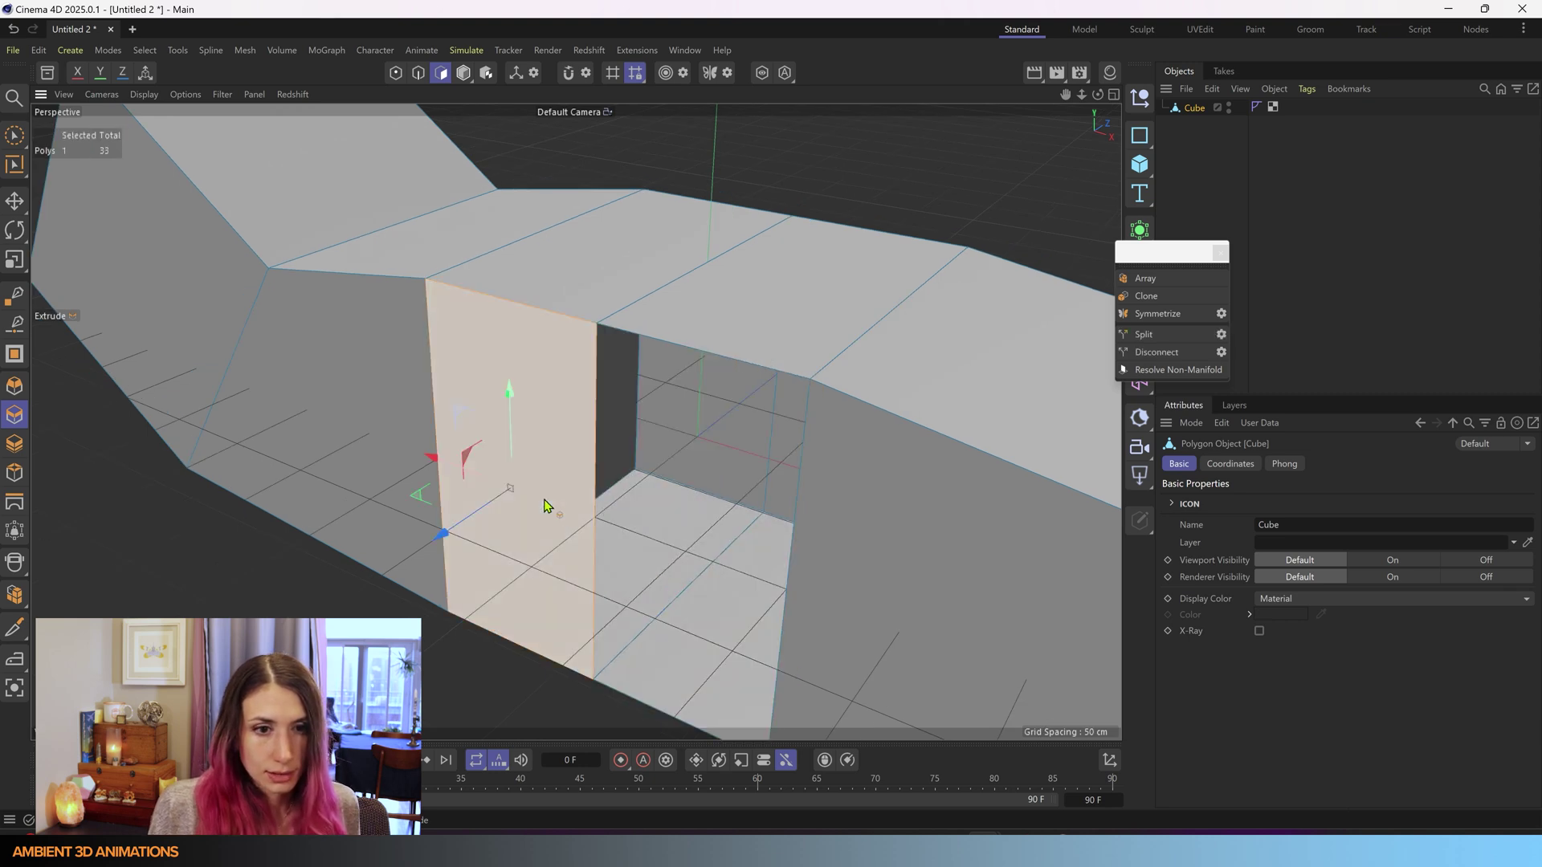
key("Delete")
- Delete the inner face and the surrounding faces at the opening
left_click(536, 438)
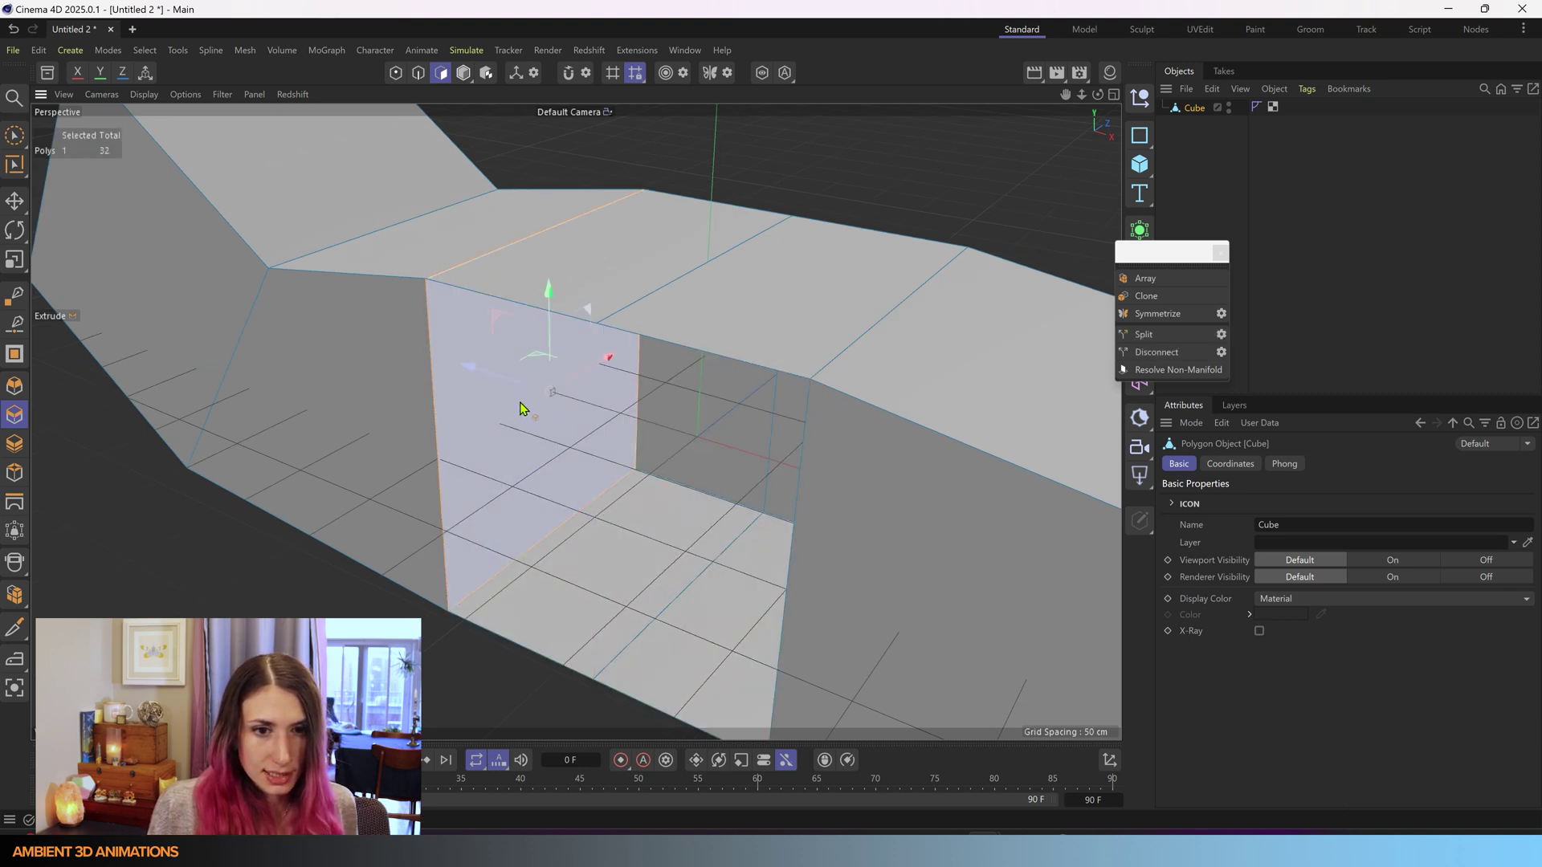
left_click_drag(551, 548, 588, 460, "alt")
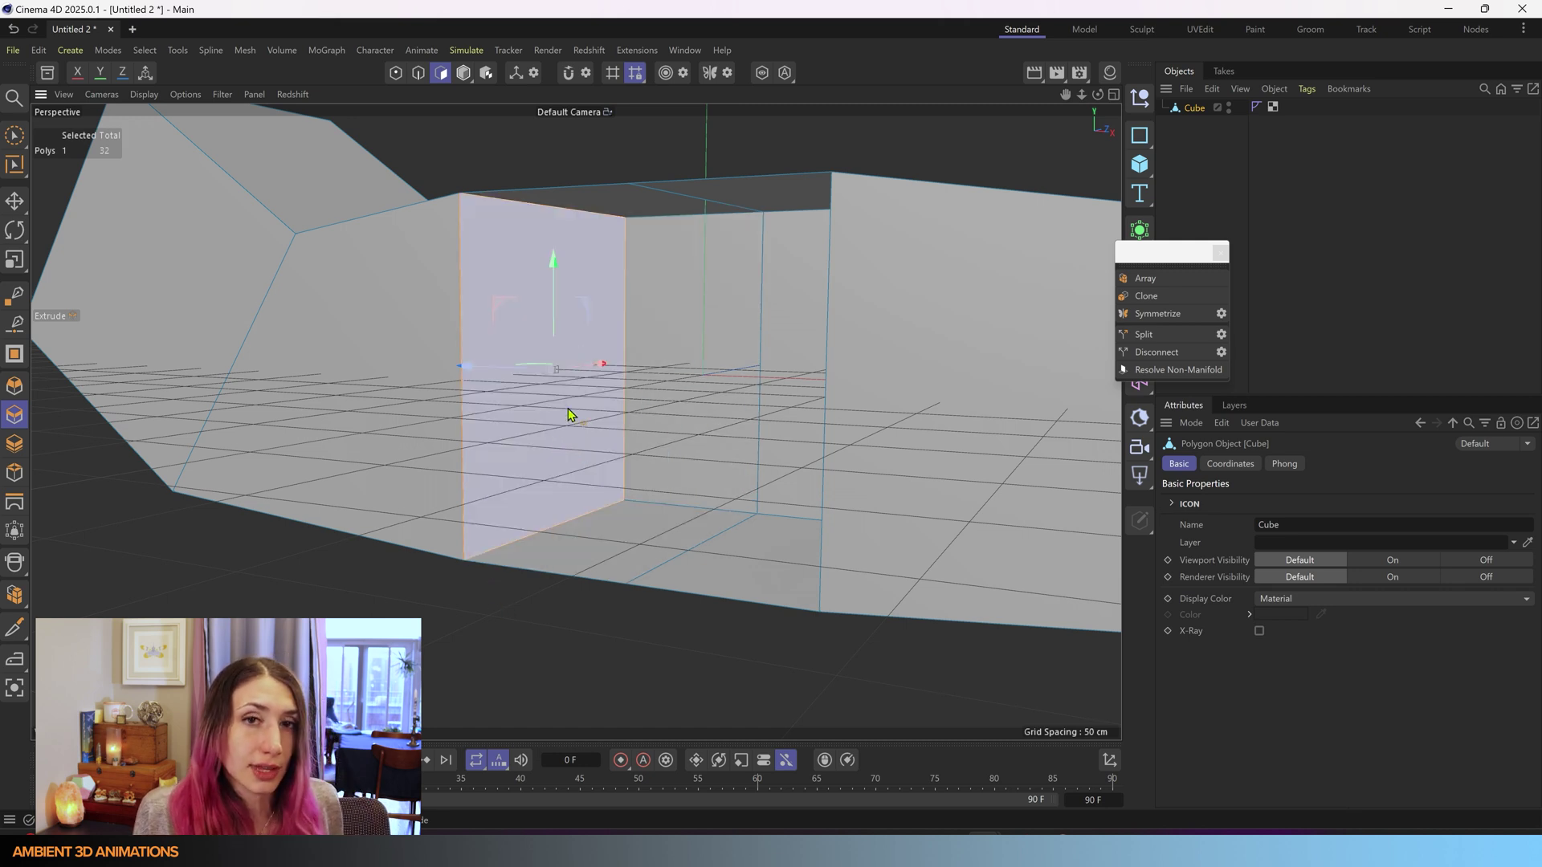
left_click(712, 362)
left_click(628, 452)
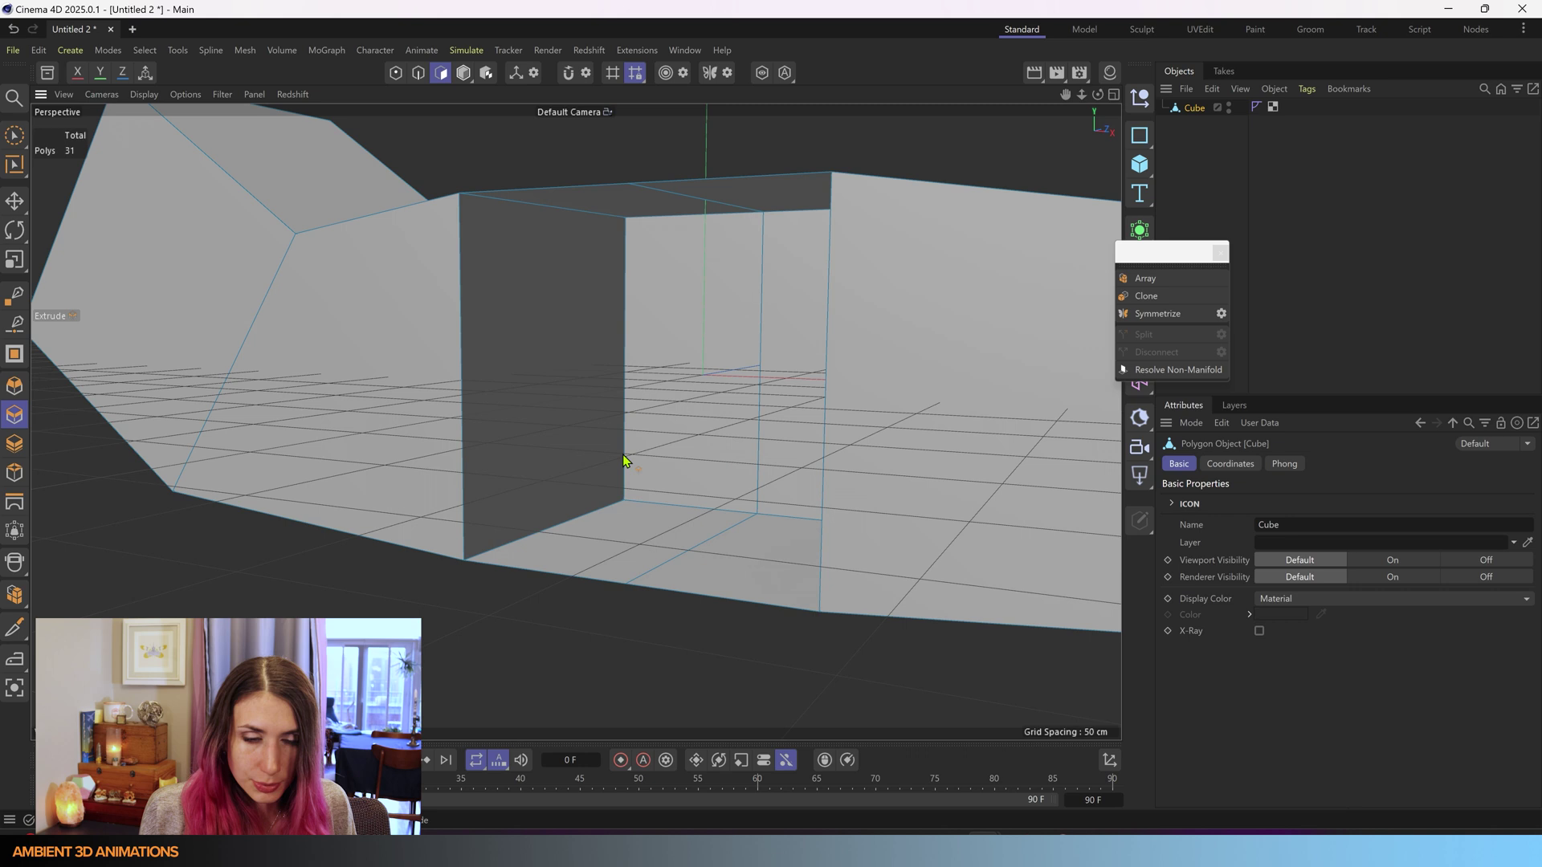
left_click(720, 324)
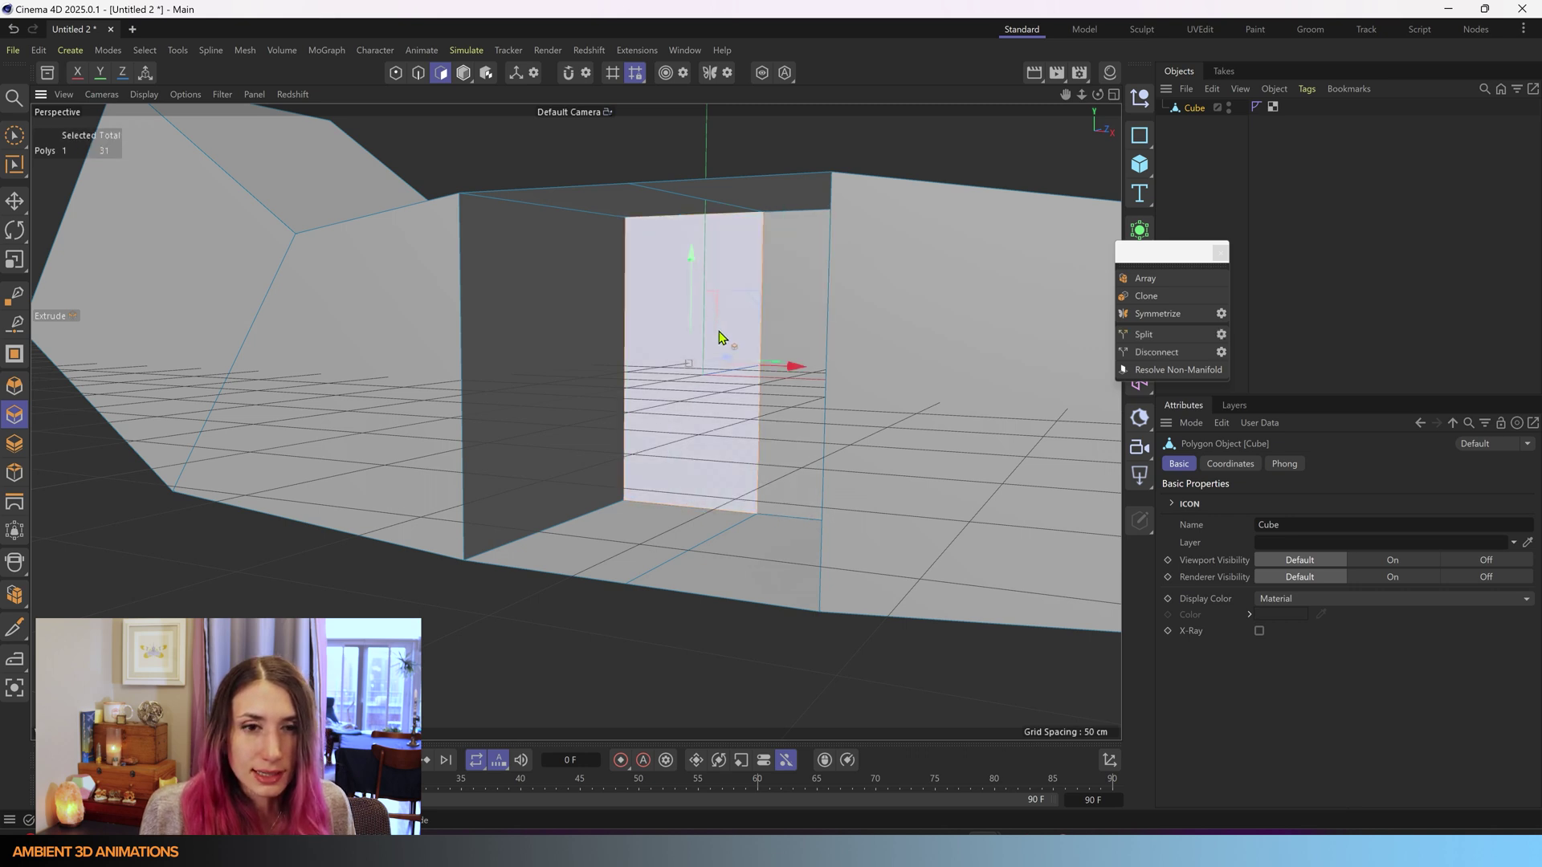
key("Delete")
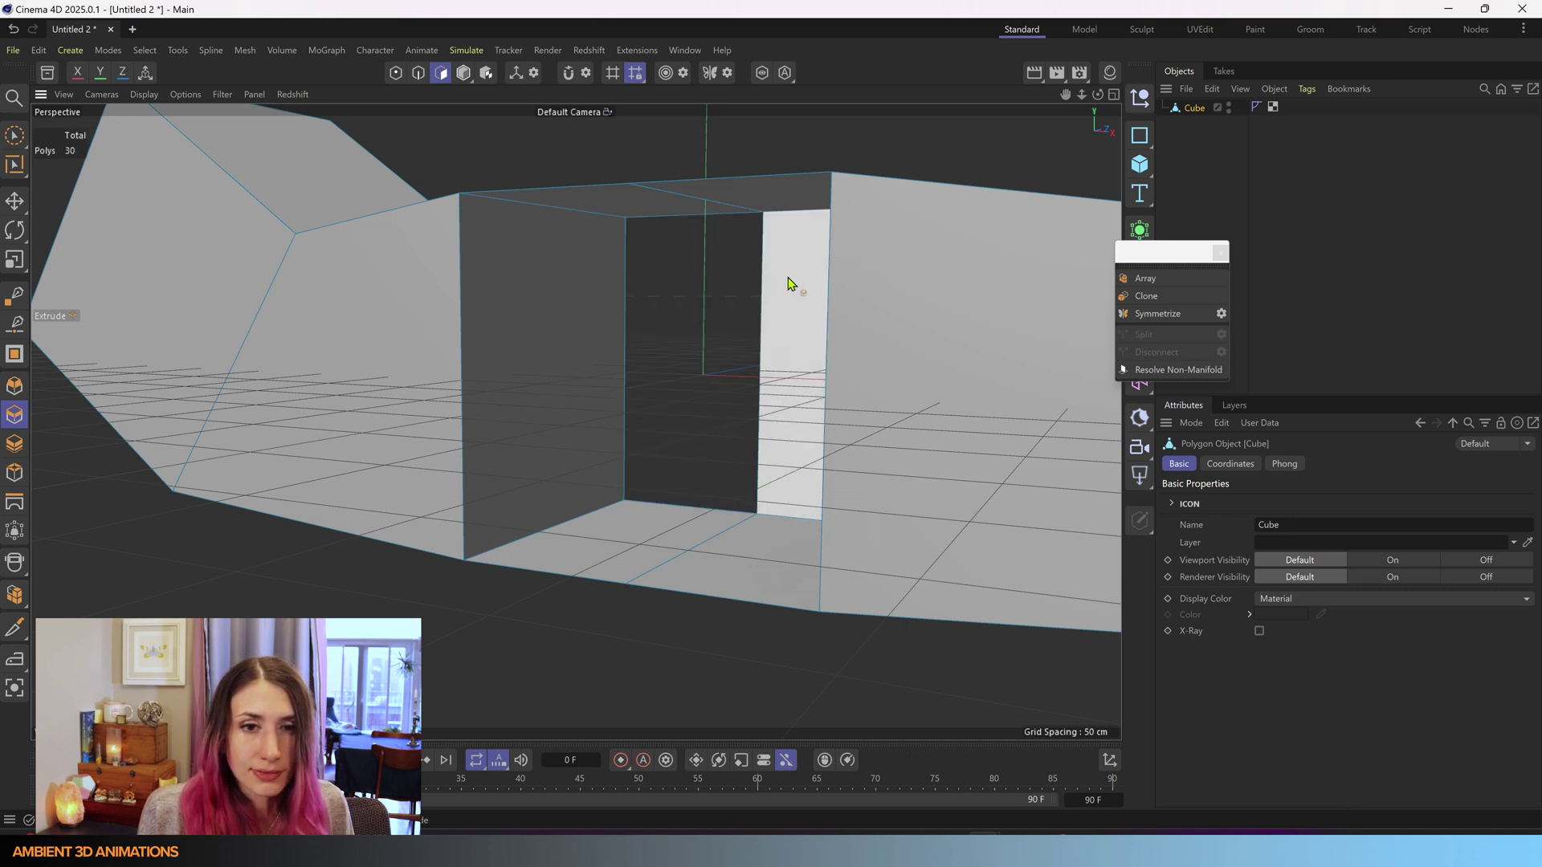
left_click(788, 284)
key("Delete")
left_click(790, 286)
key("Delete")
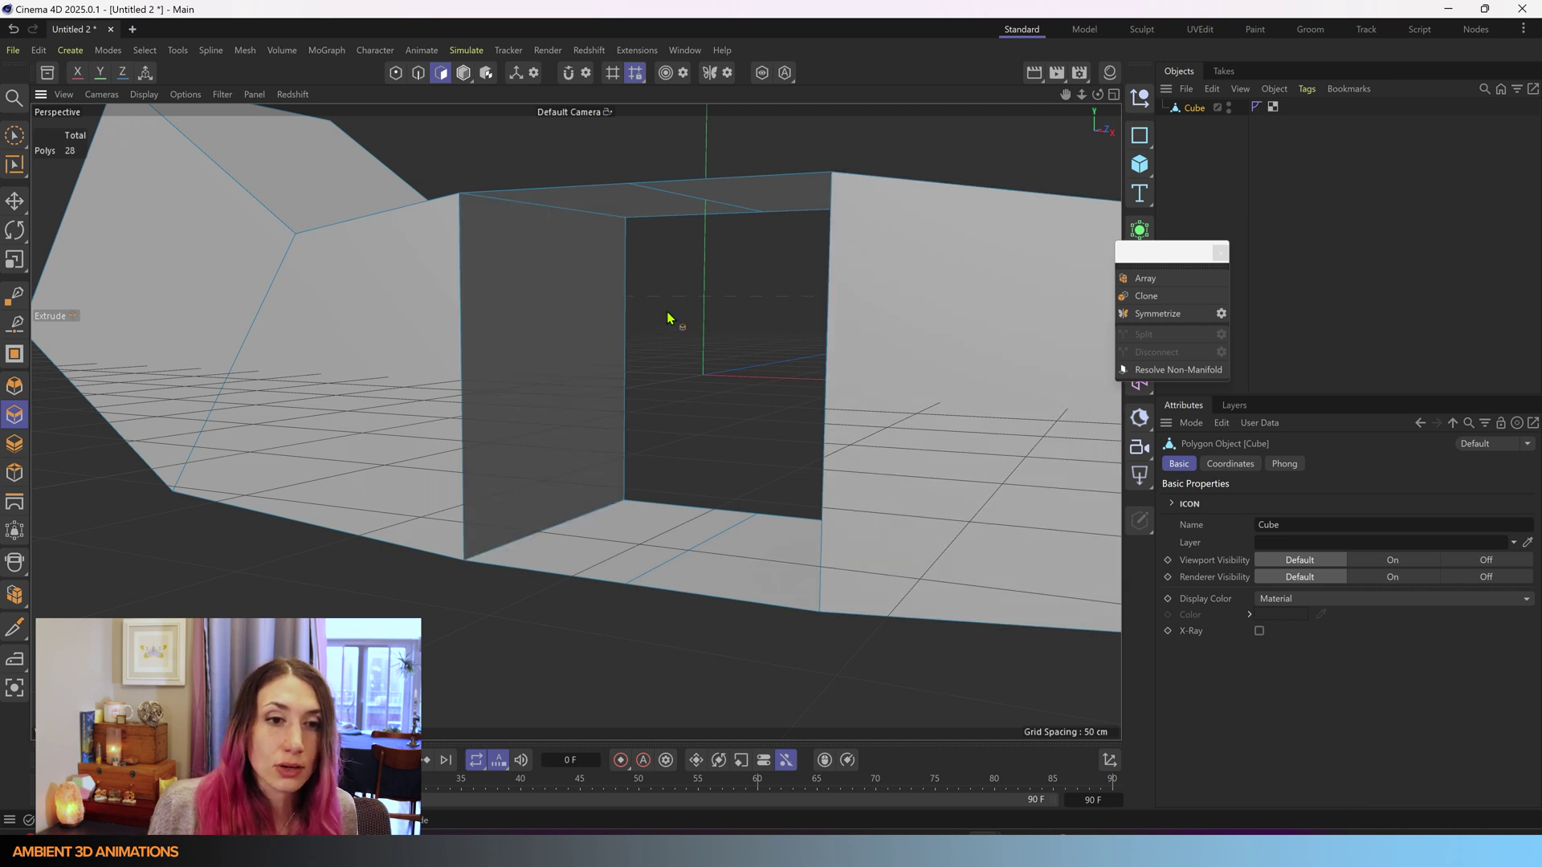
- Delete the right and left interior wall faces of the opening
left_click_drag(832, 415, 831, 518, "alt")
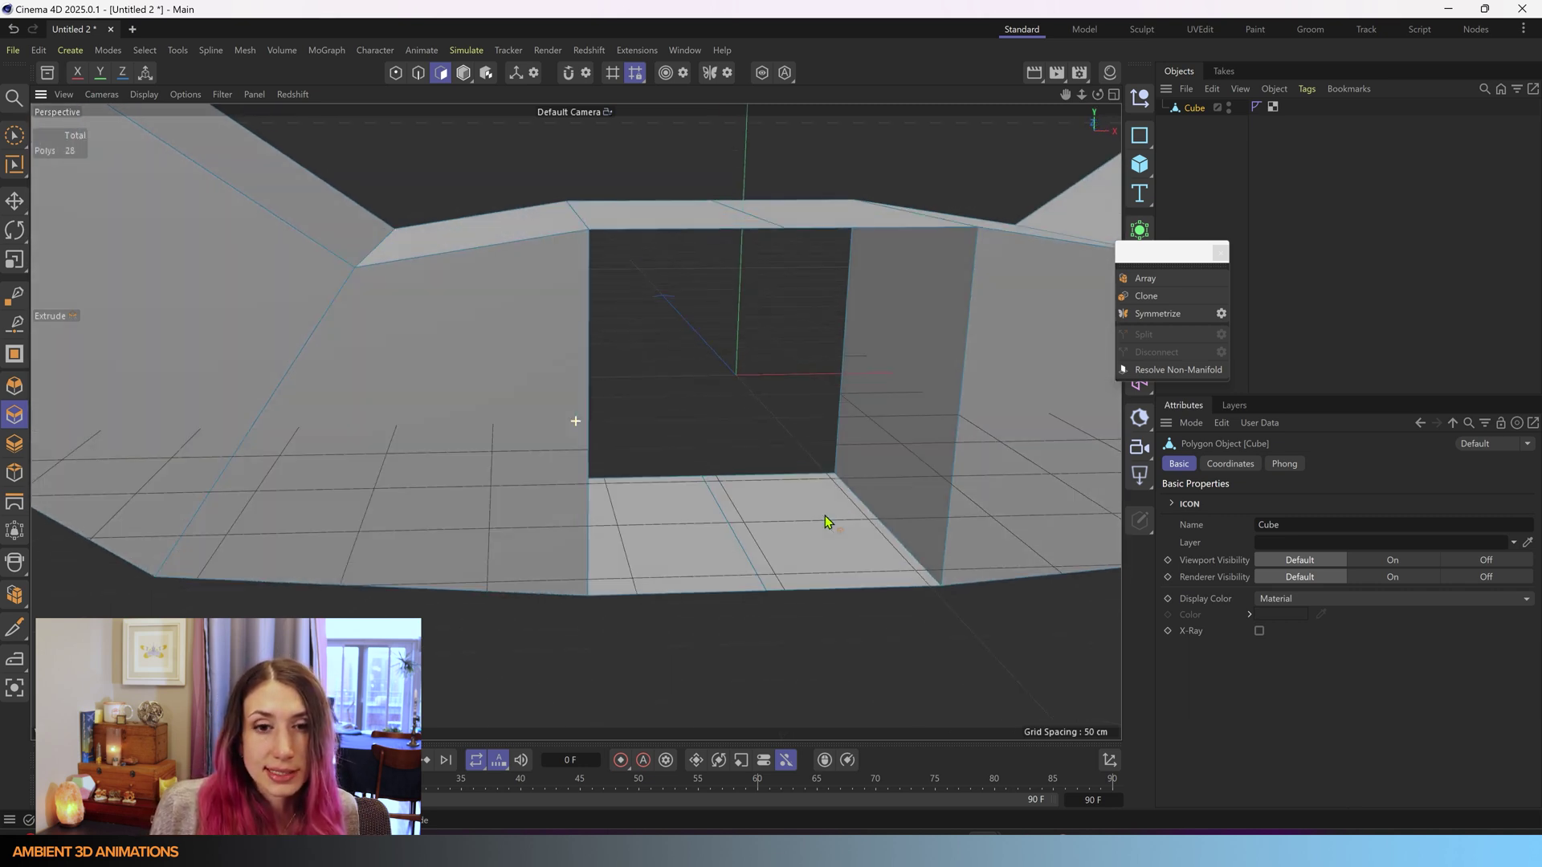
left_click(932, 424)
key("Delete")
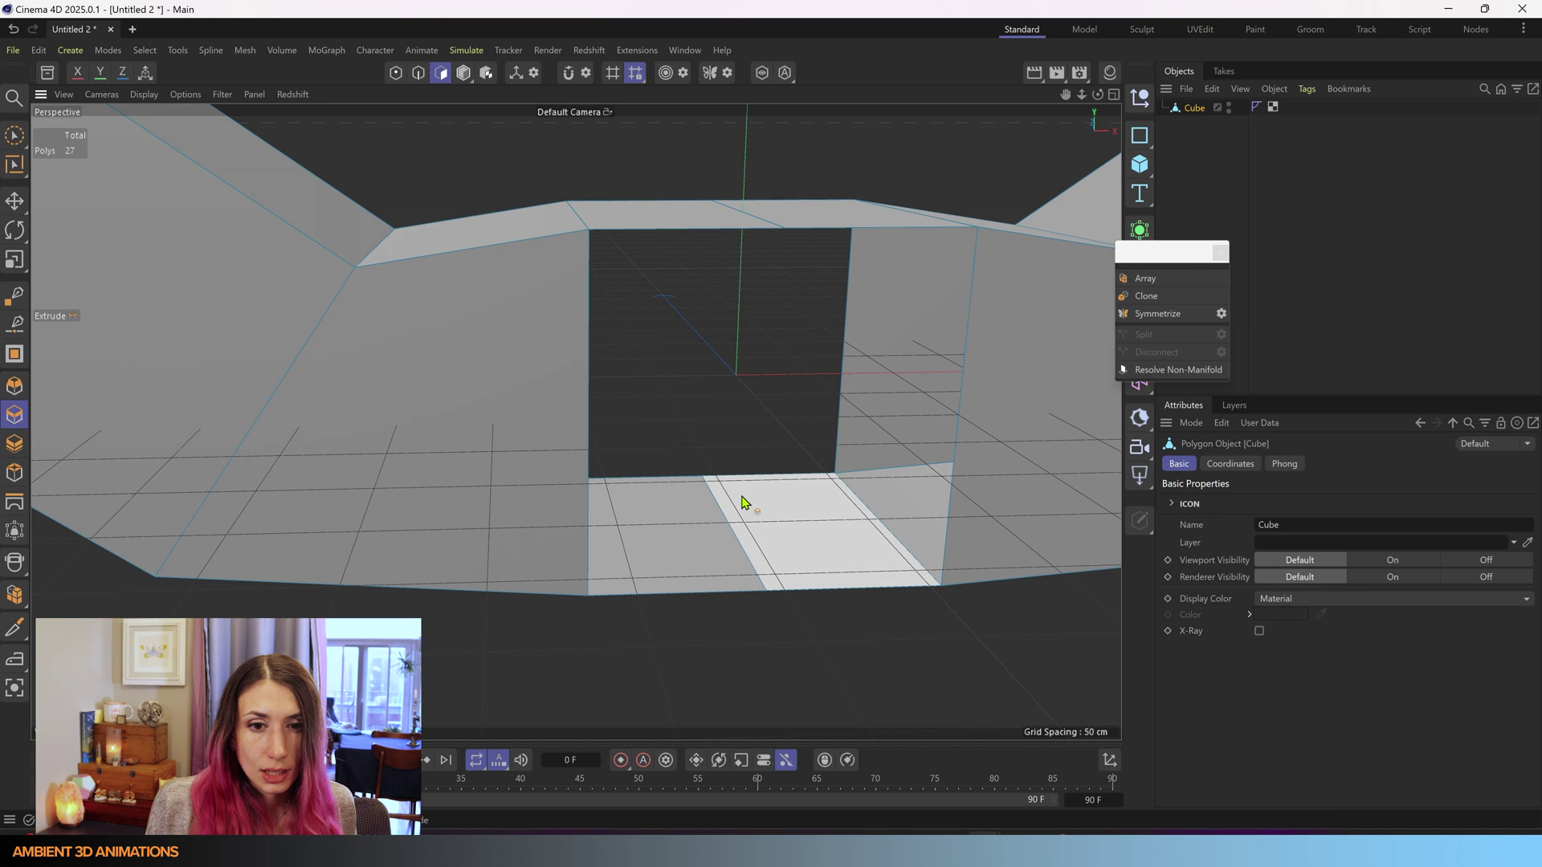
left_click_drag(743, 503, 602, 434, "alt")
left_click(558, 399)
key("Delete")
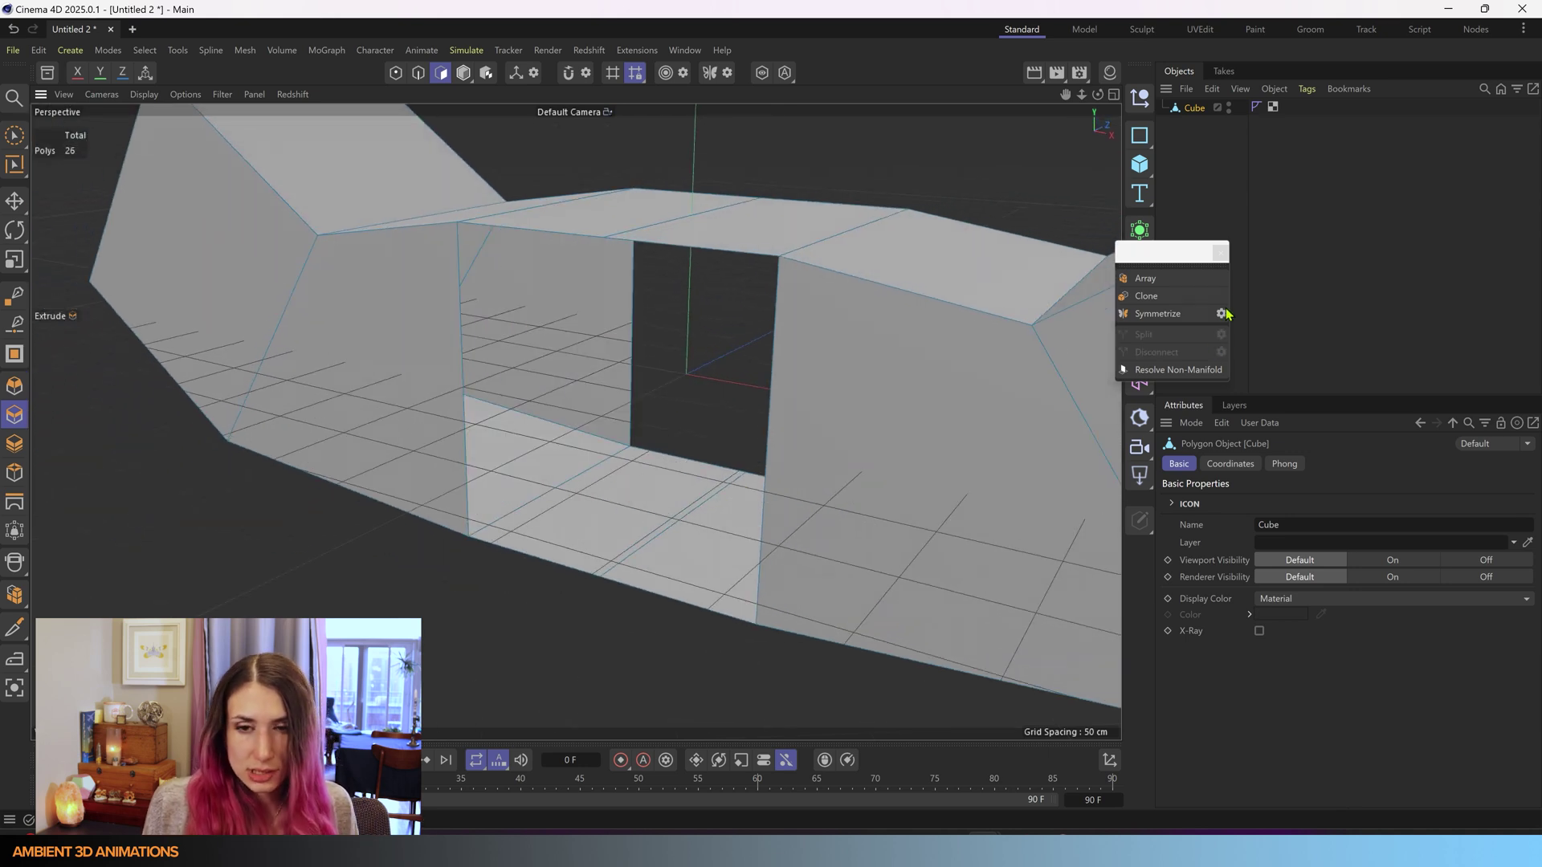
- Cancel the Symmetrize settings after ticking Remove Outside, leaving the mesh unchanged
left_click(1223, 313)
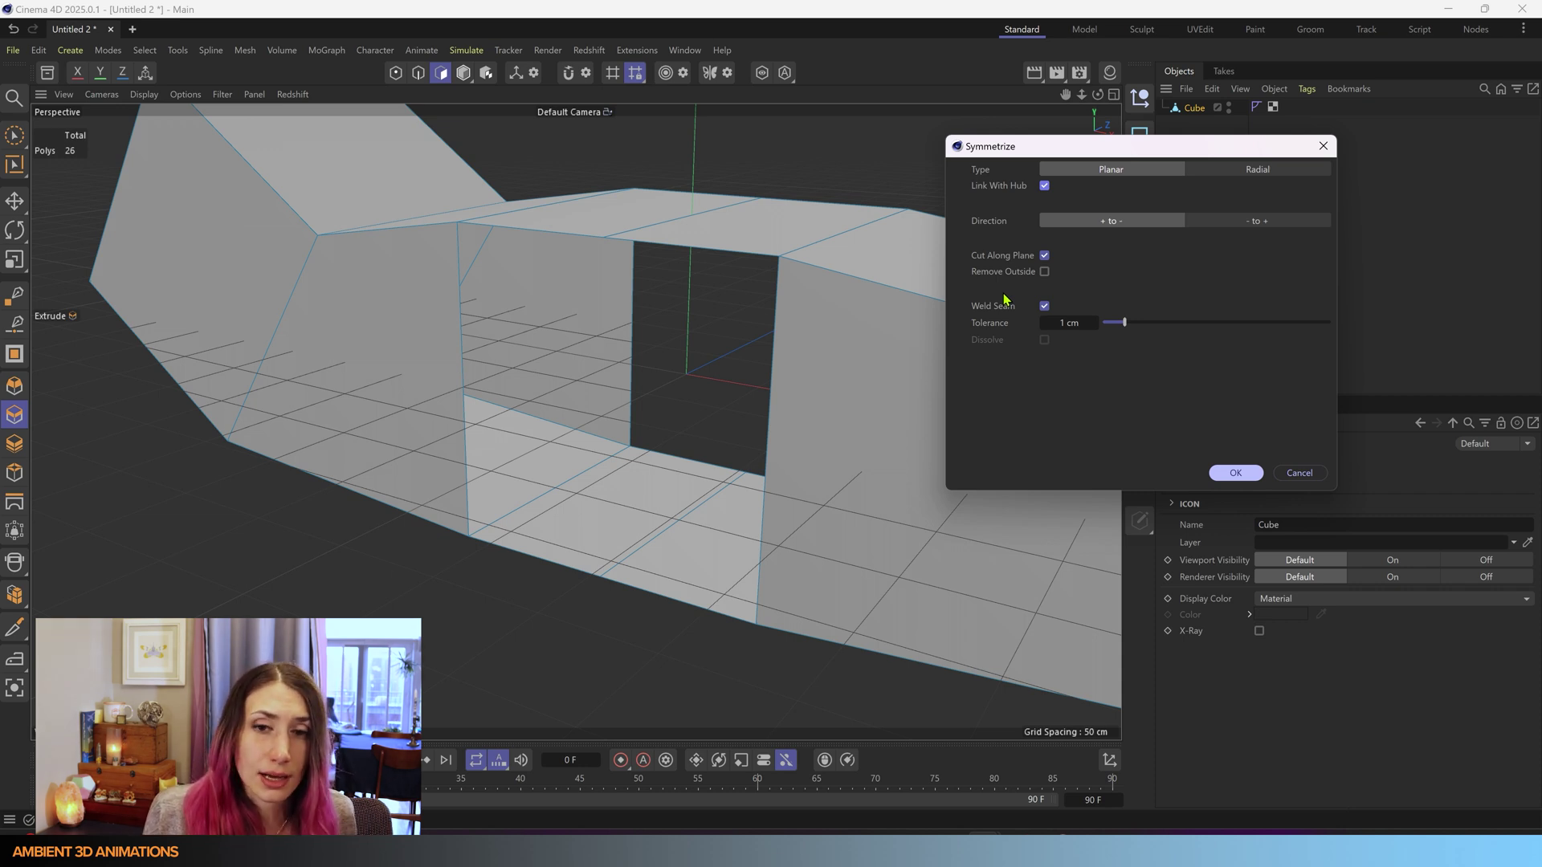
left_click(1045, 272)
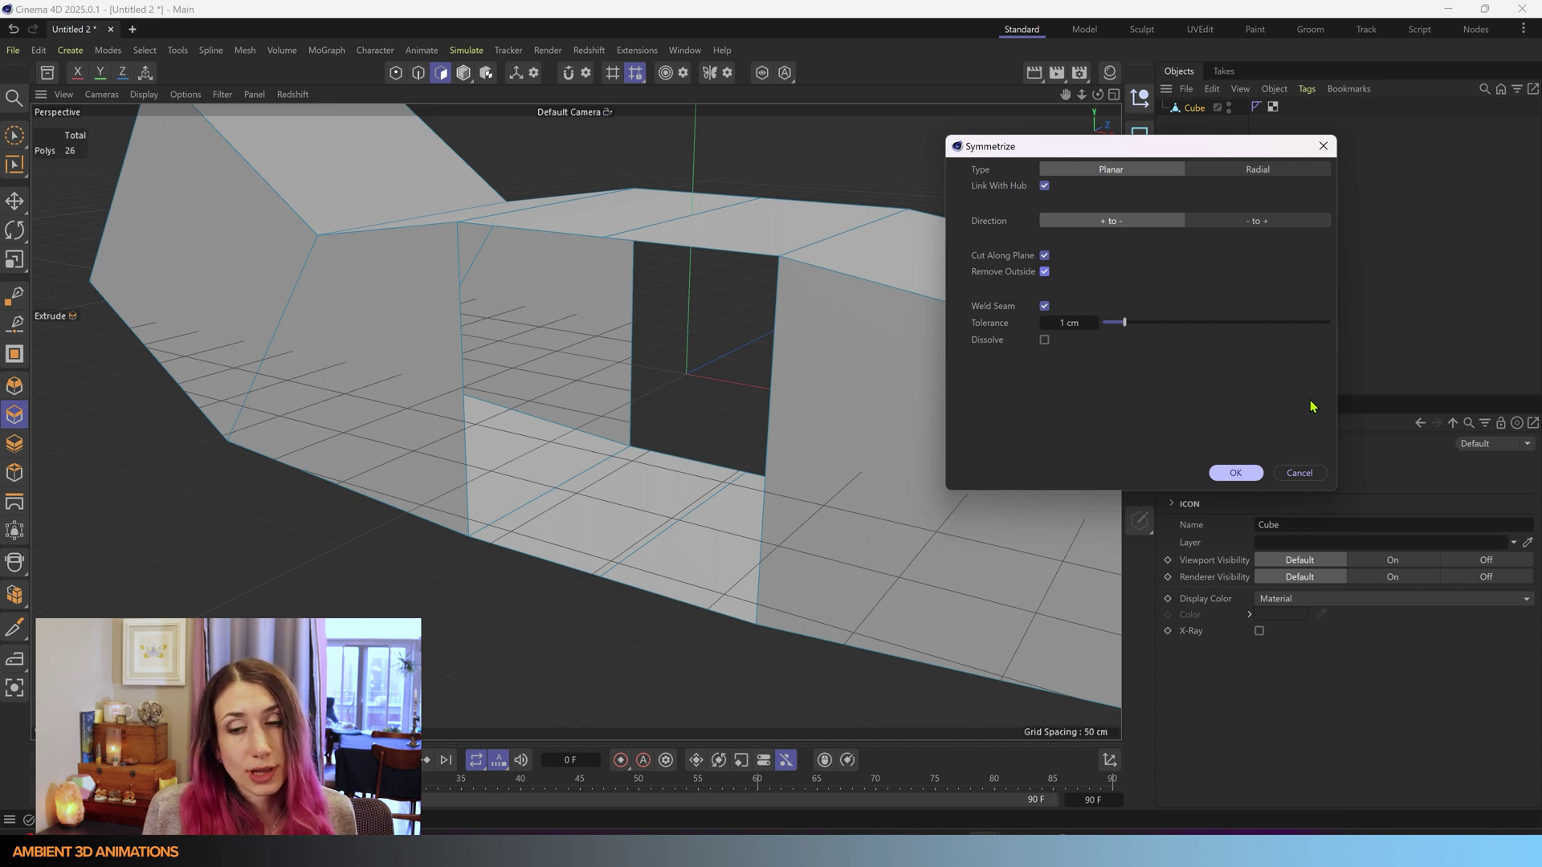
left_click(1301, 475)
left_click(747, 585)
- Undo the face deletions to restore the intact mirrored mesh
key("Delete")
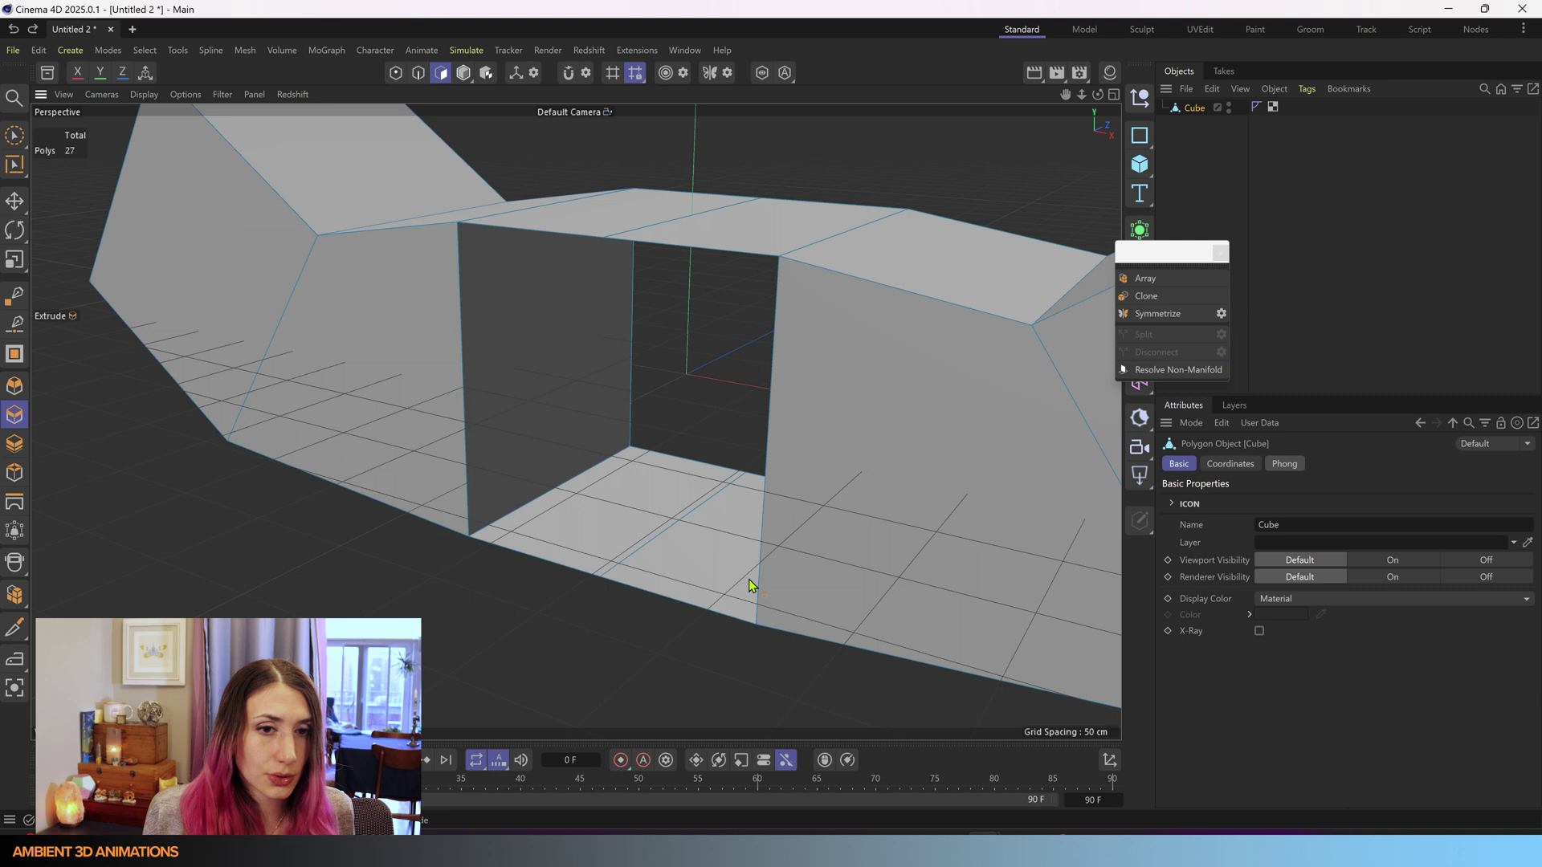
left_click(748, 587)
left_click(723, 554)
left_click(763, 458)
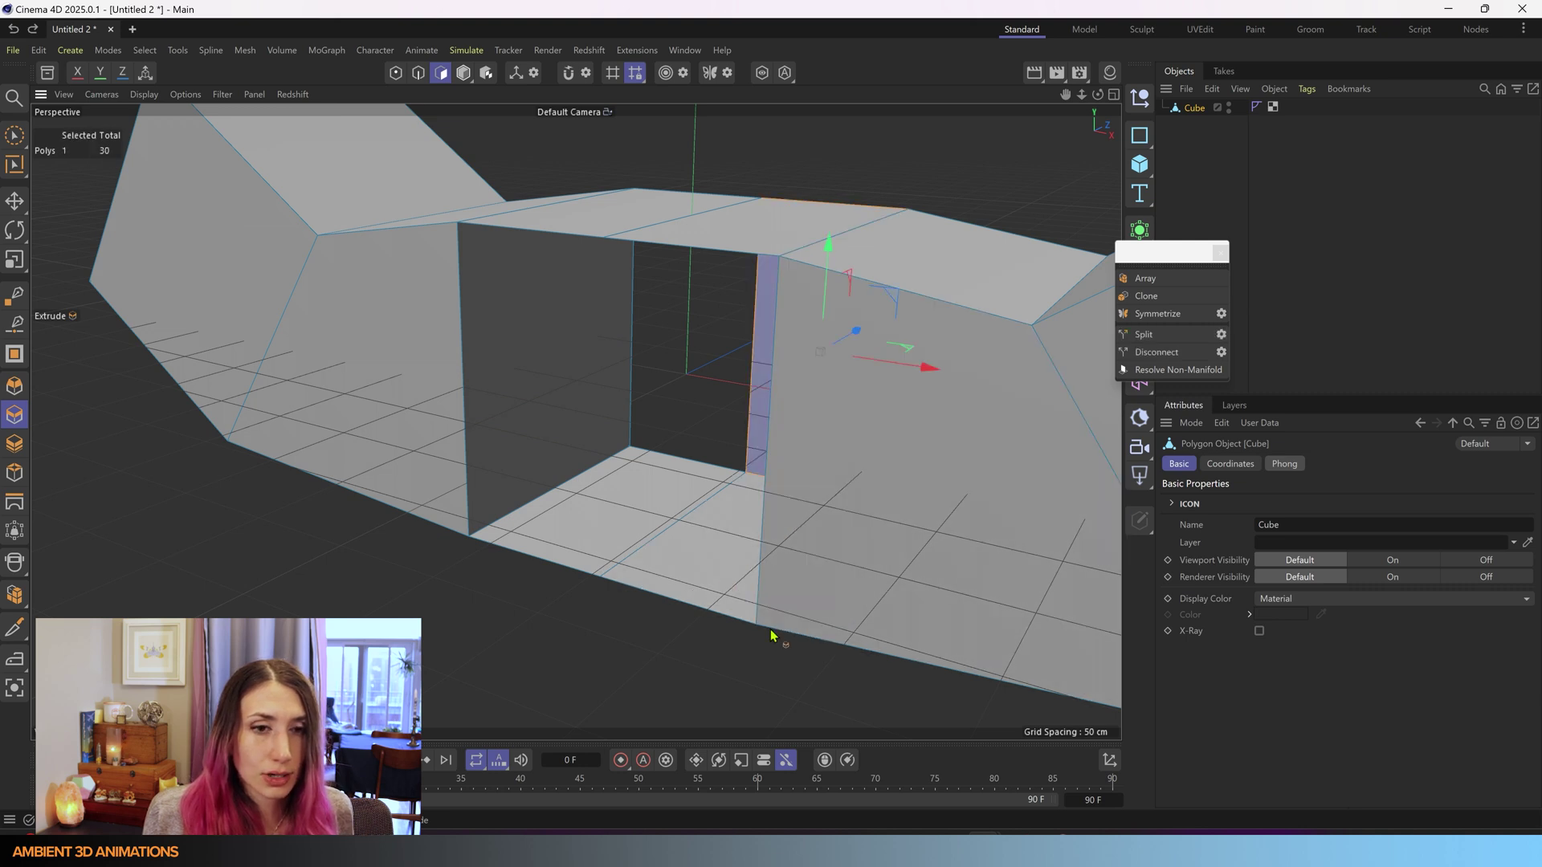
key("ctrl+z")
key("ctrl+z")
key("ctrl+z")
key("ctrl+z")
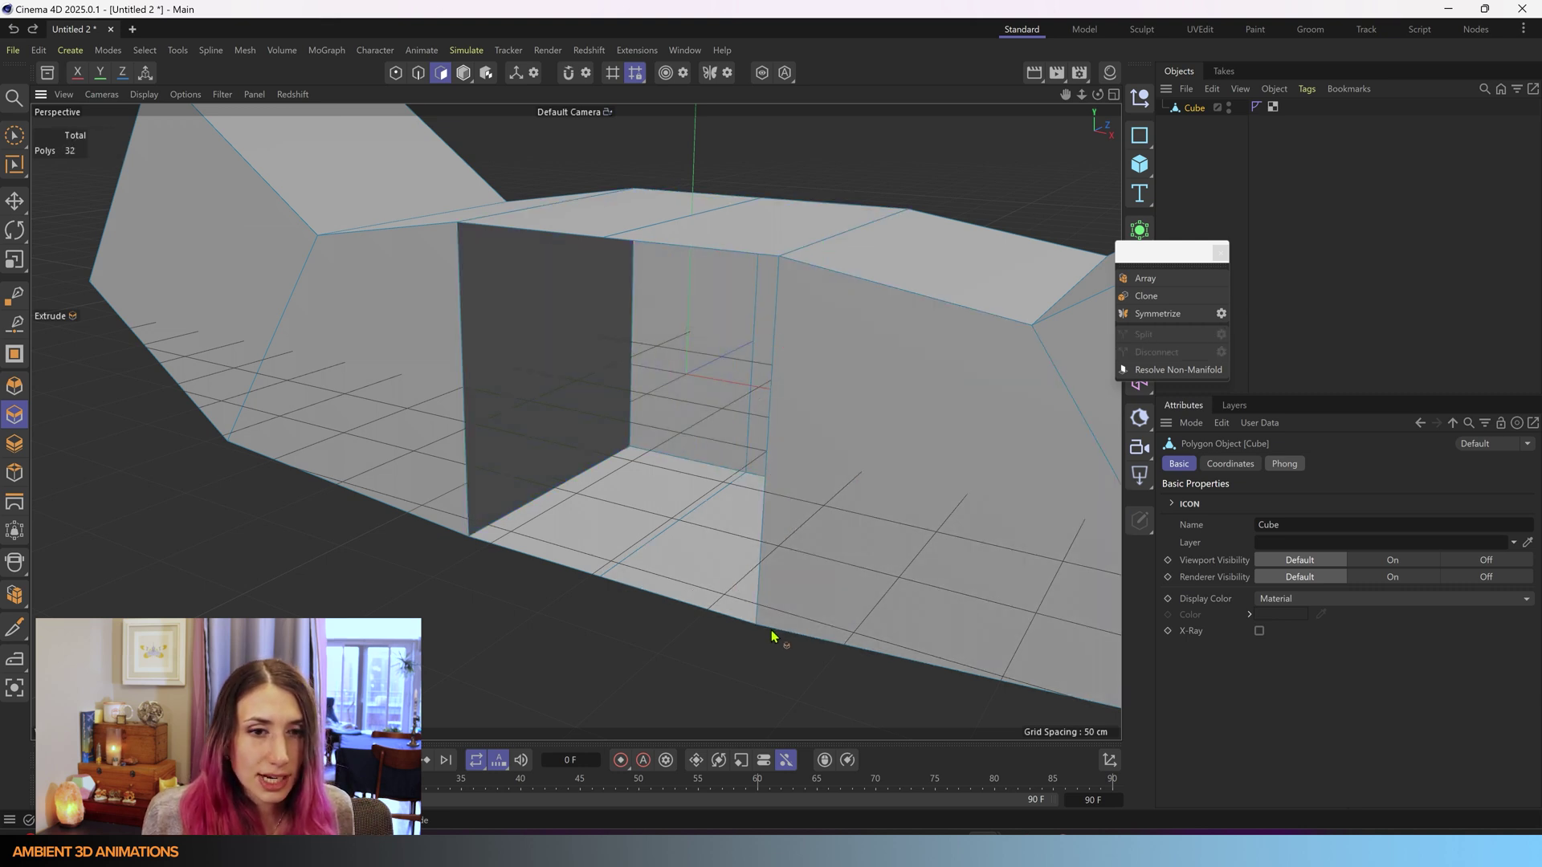
key("ctrl+z")
key("ctrl+z")
key("ctrl+z")
key("ctrl+y")
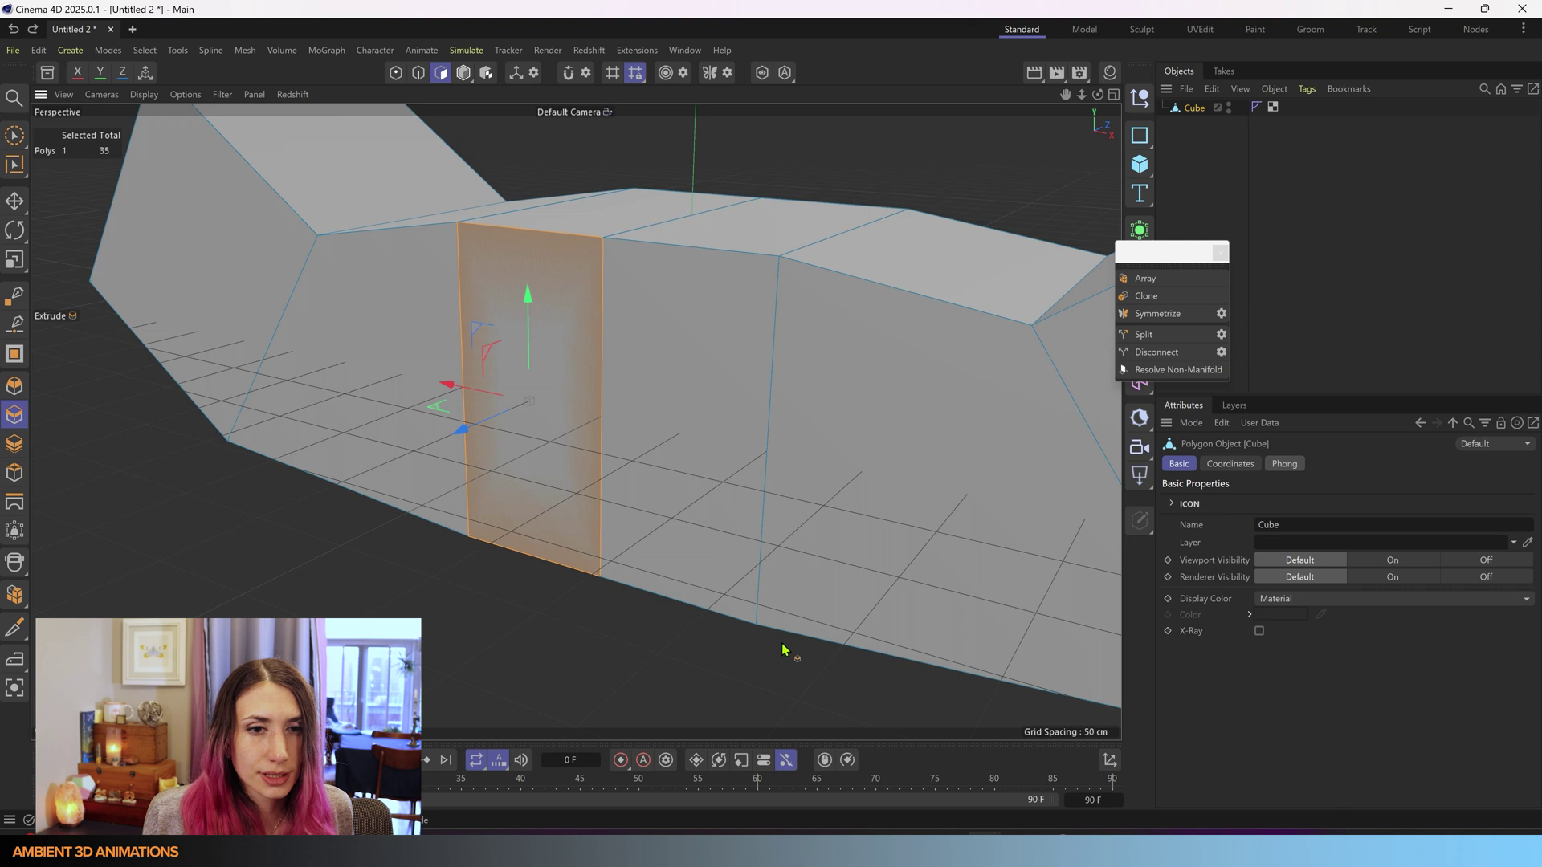
key("ctrl+z")
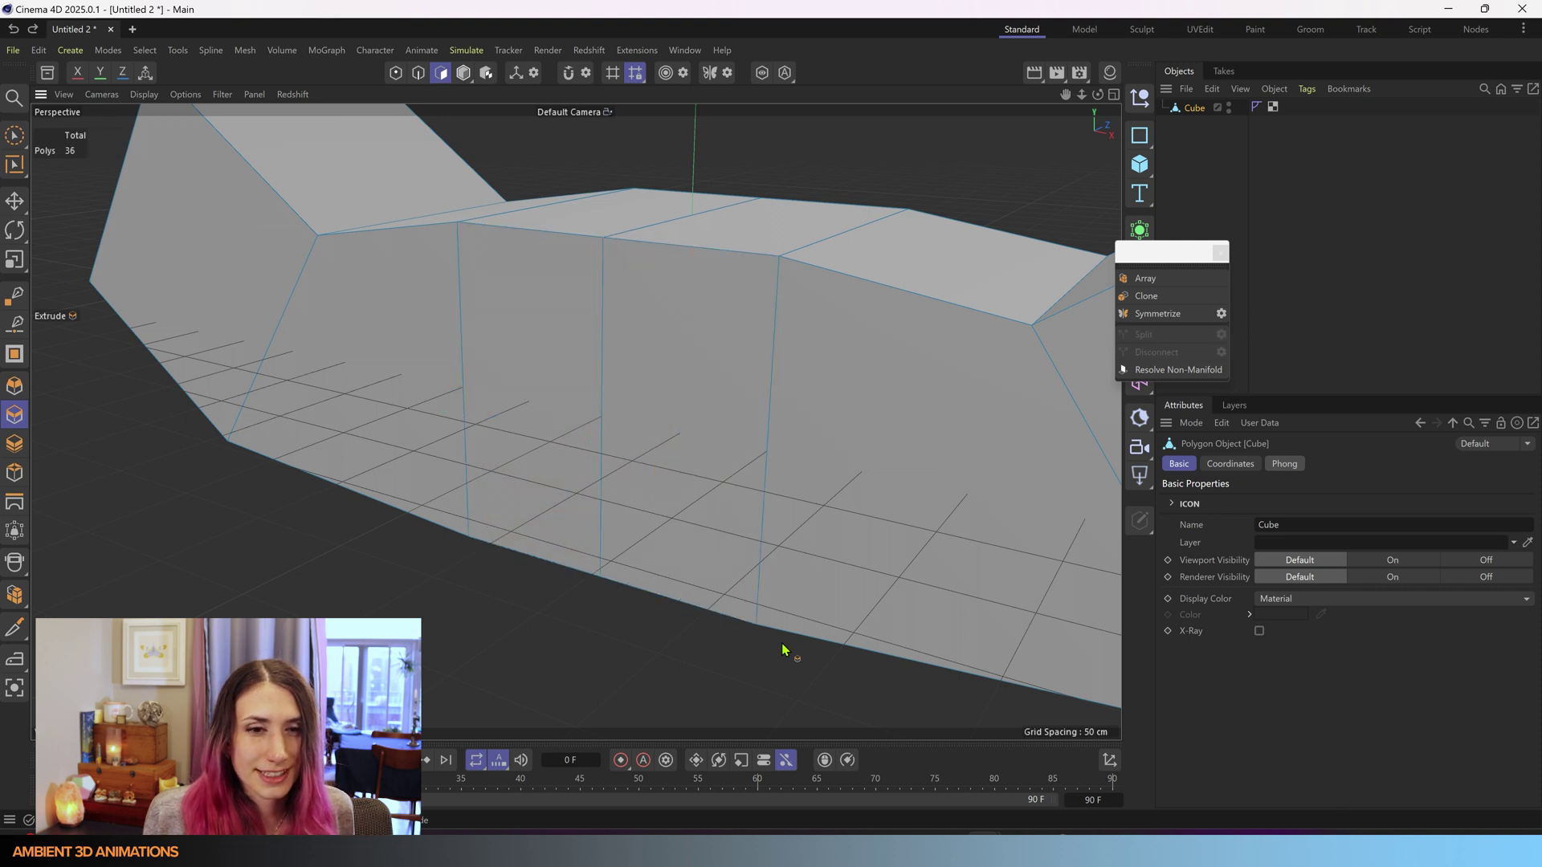
key("ctrl+z")
key("ctrl+z")
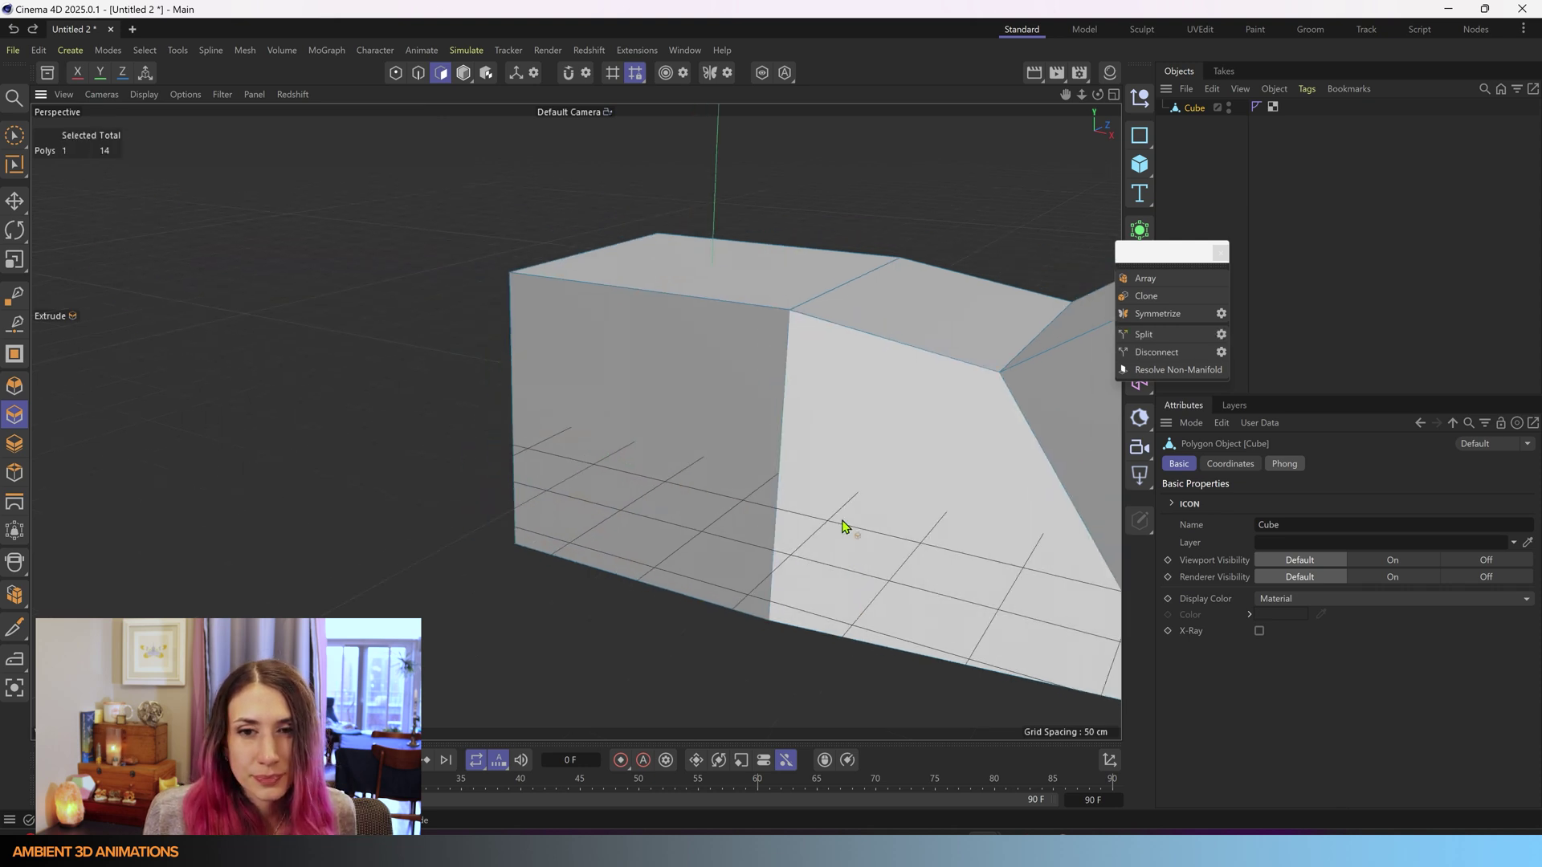
- Apply Symmetrize with dissolving along the mirror seam enabled
mouse_move(844, 526)
left_mouse_down("alt")
mouse_move(916, 535)
mouse_move(731, 533)
left_mouse_up("alt")
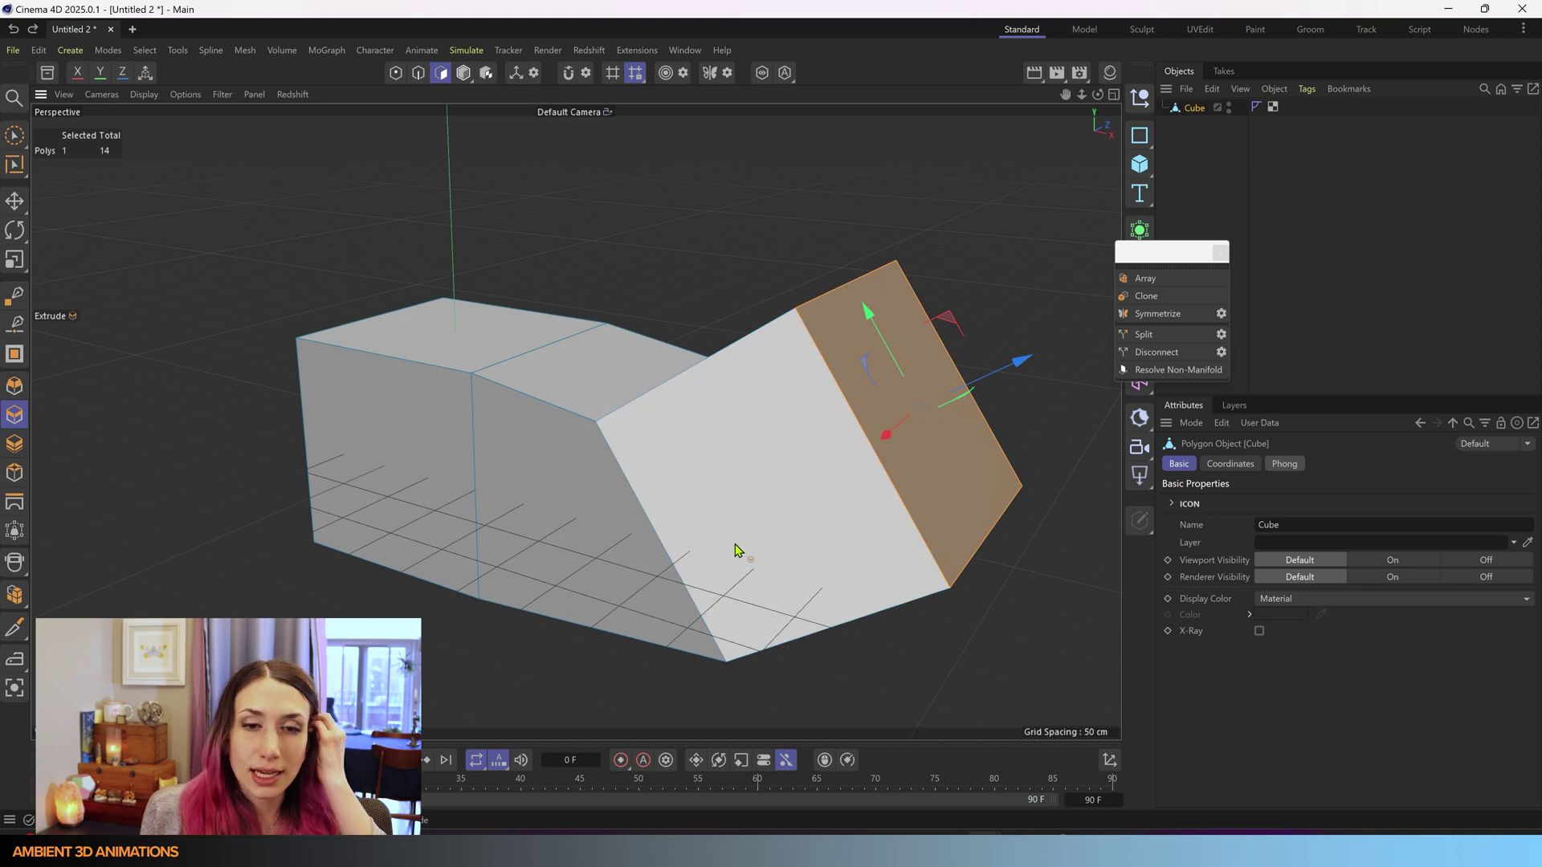
left_click(1220, 315)
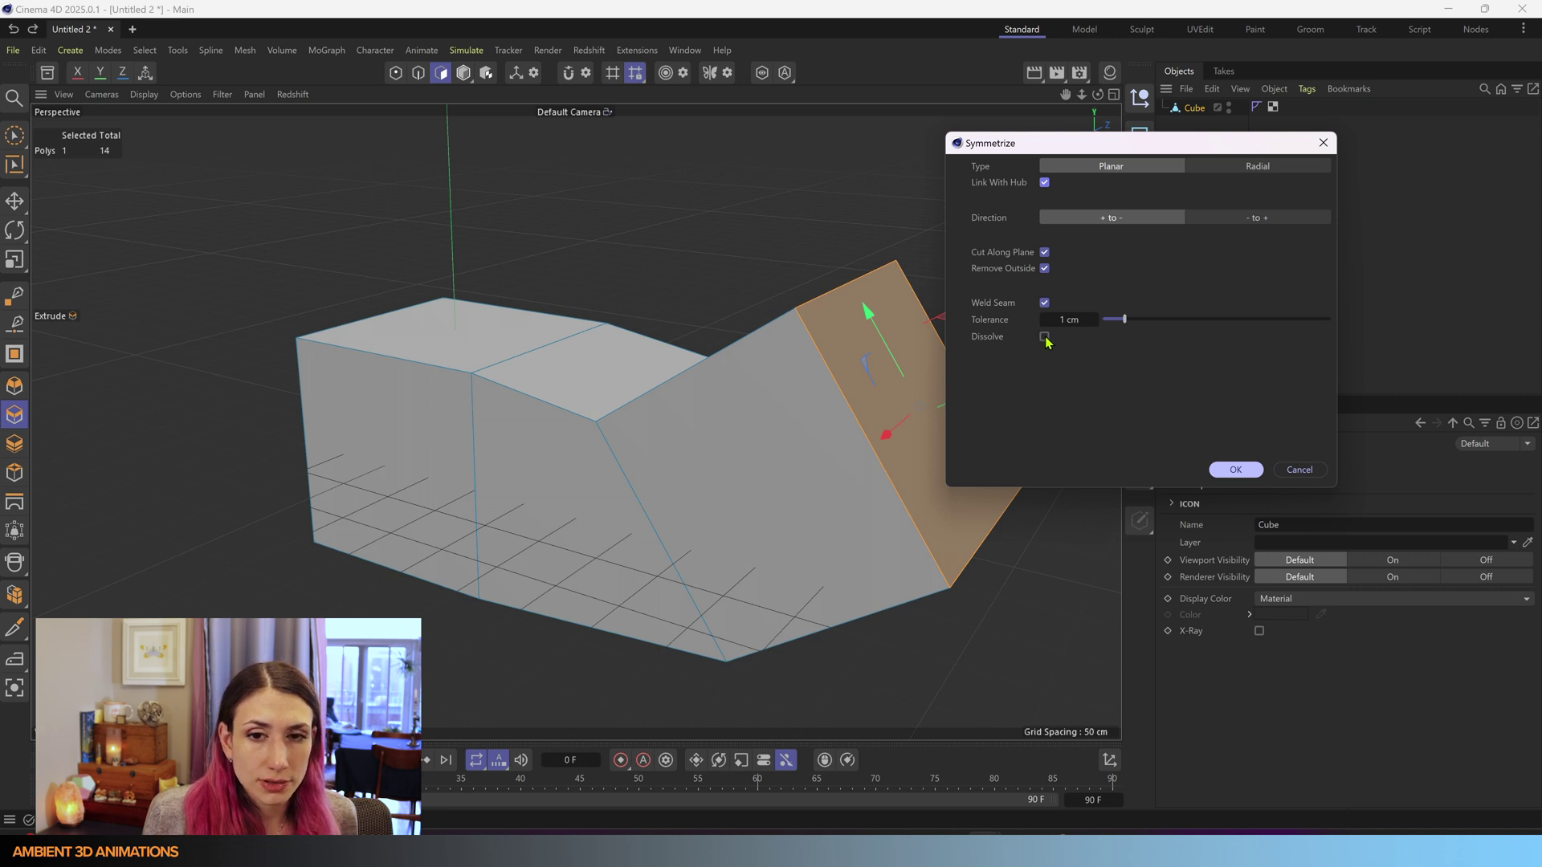
left_click(1044, 337)
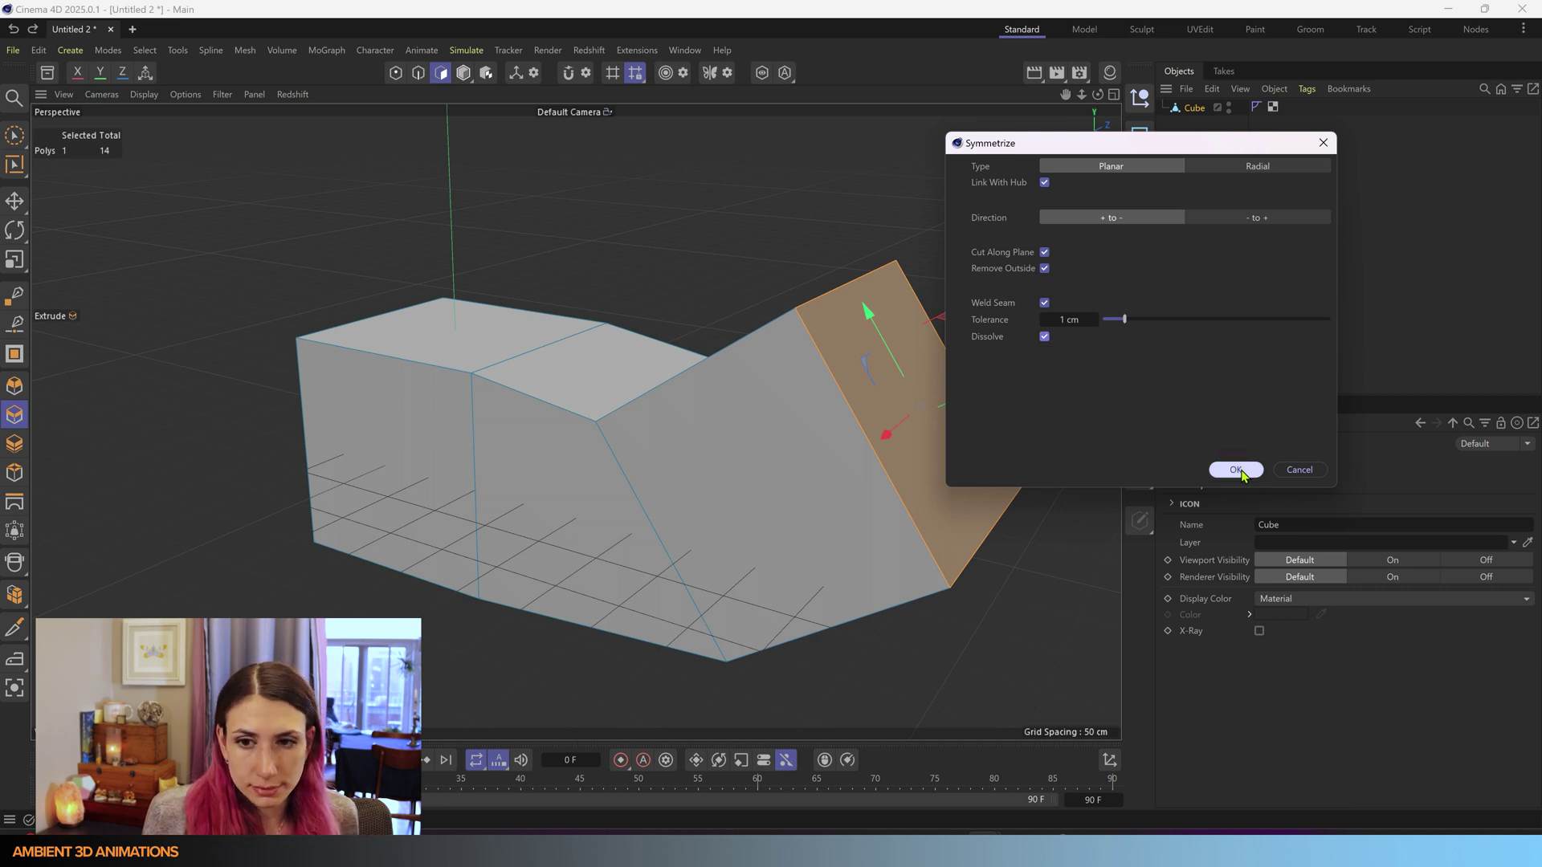
left_click(1237, 471)
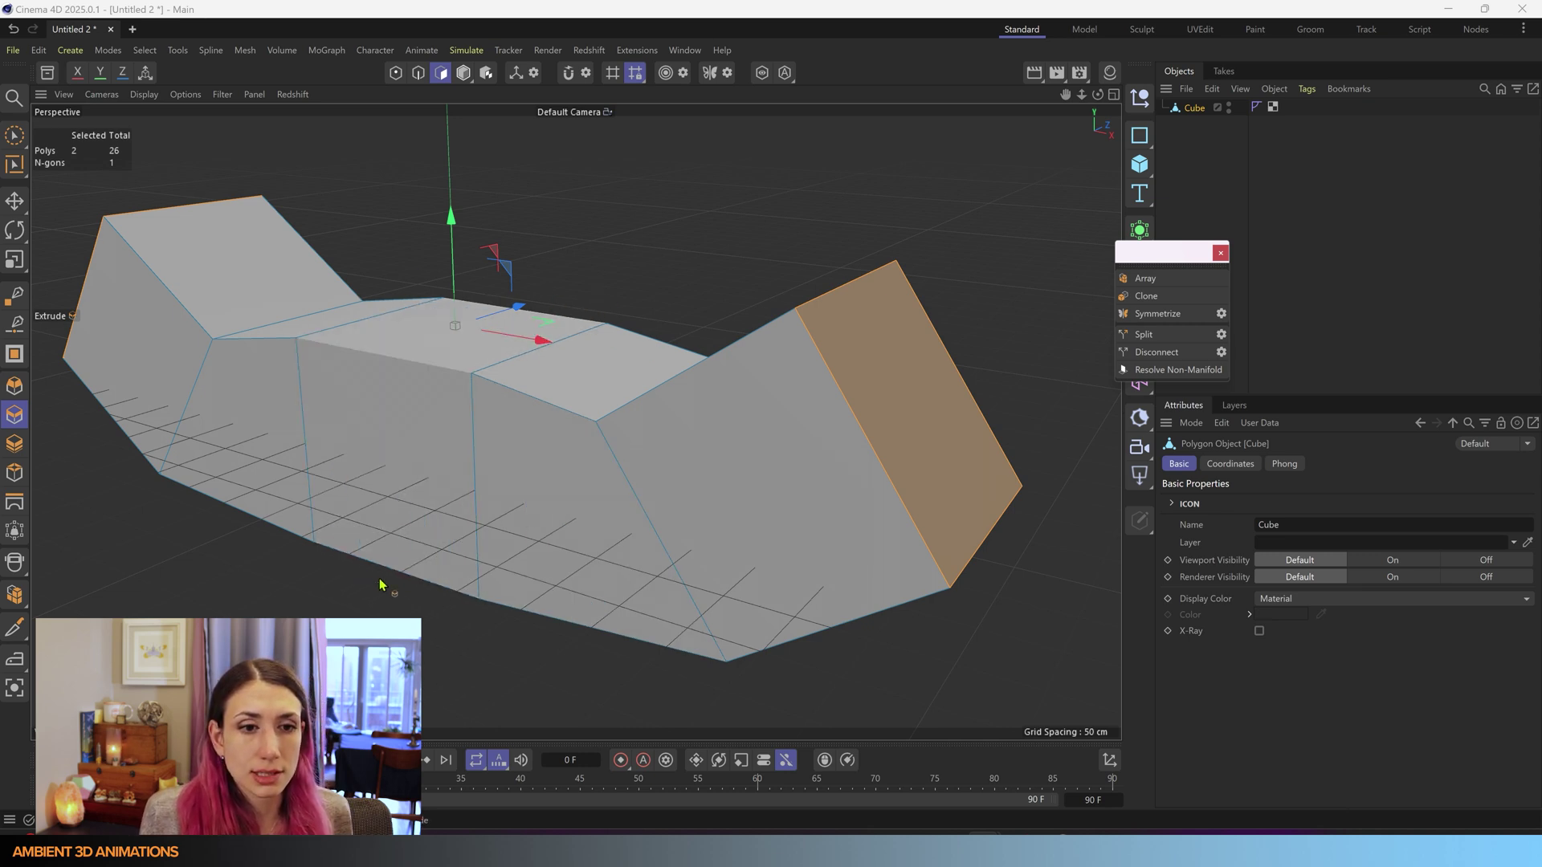
- Reposition the floating Clone palette, orbit the block, and bring up Symmetrize settings
left_click(242, 54)
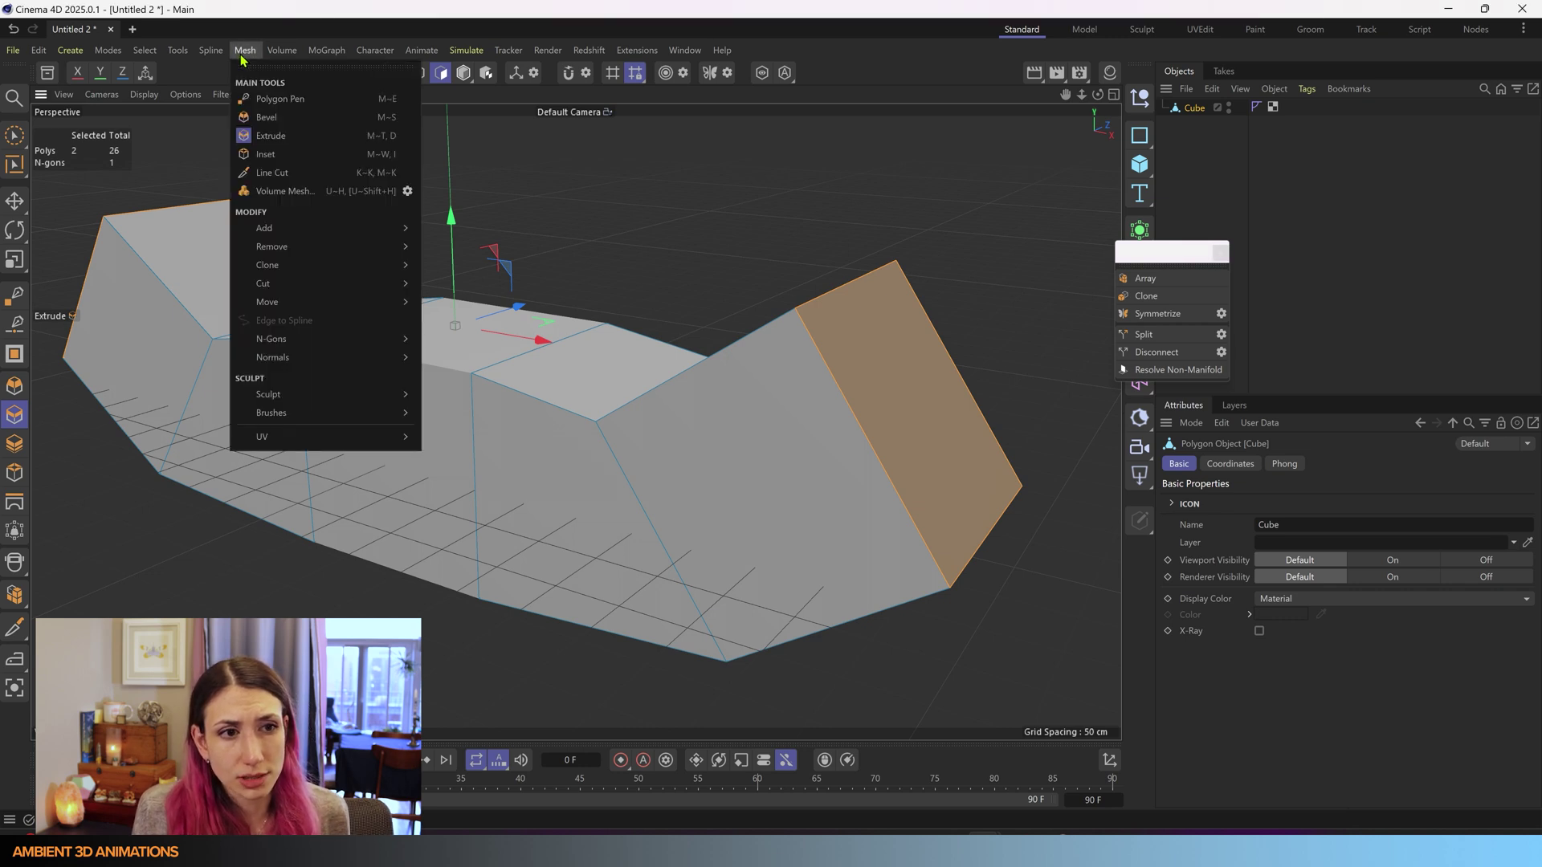
mouse_move(272, 246)
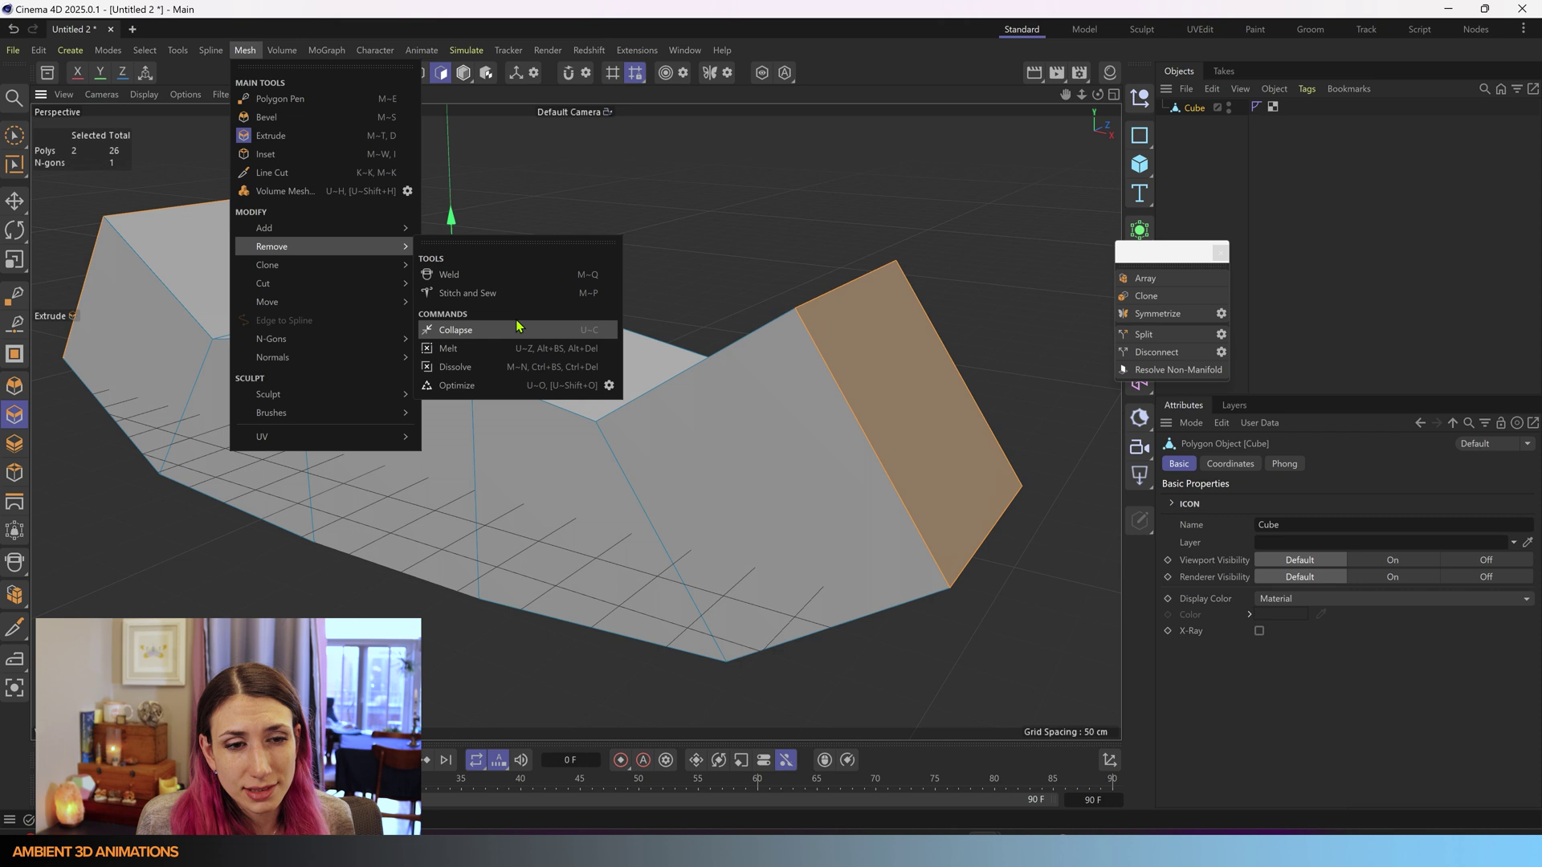
mouse_move(507, 50)
left_click(709, 11)
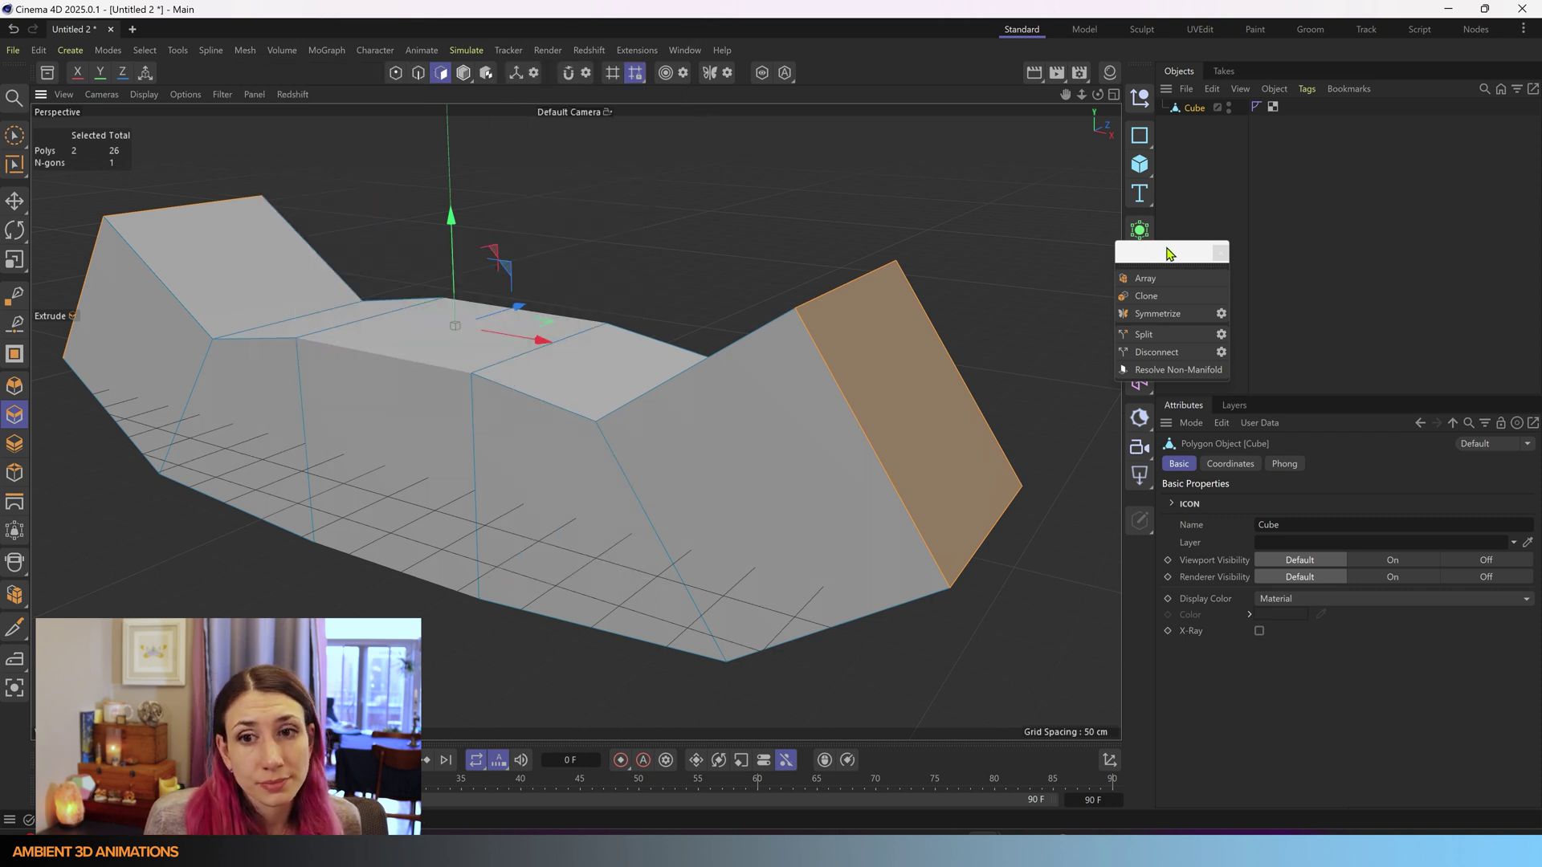
left_click_drag(1163, 249, 964, 157)
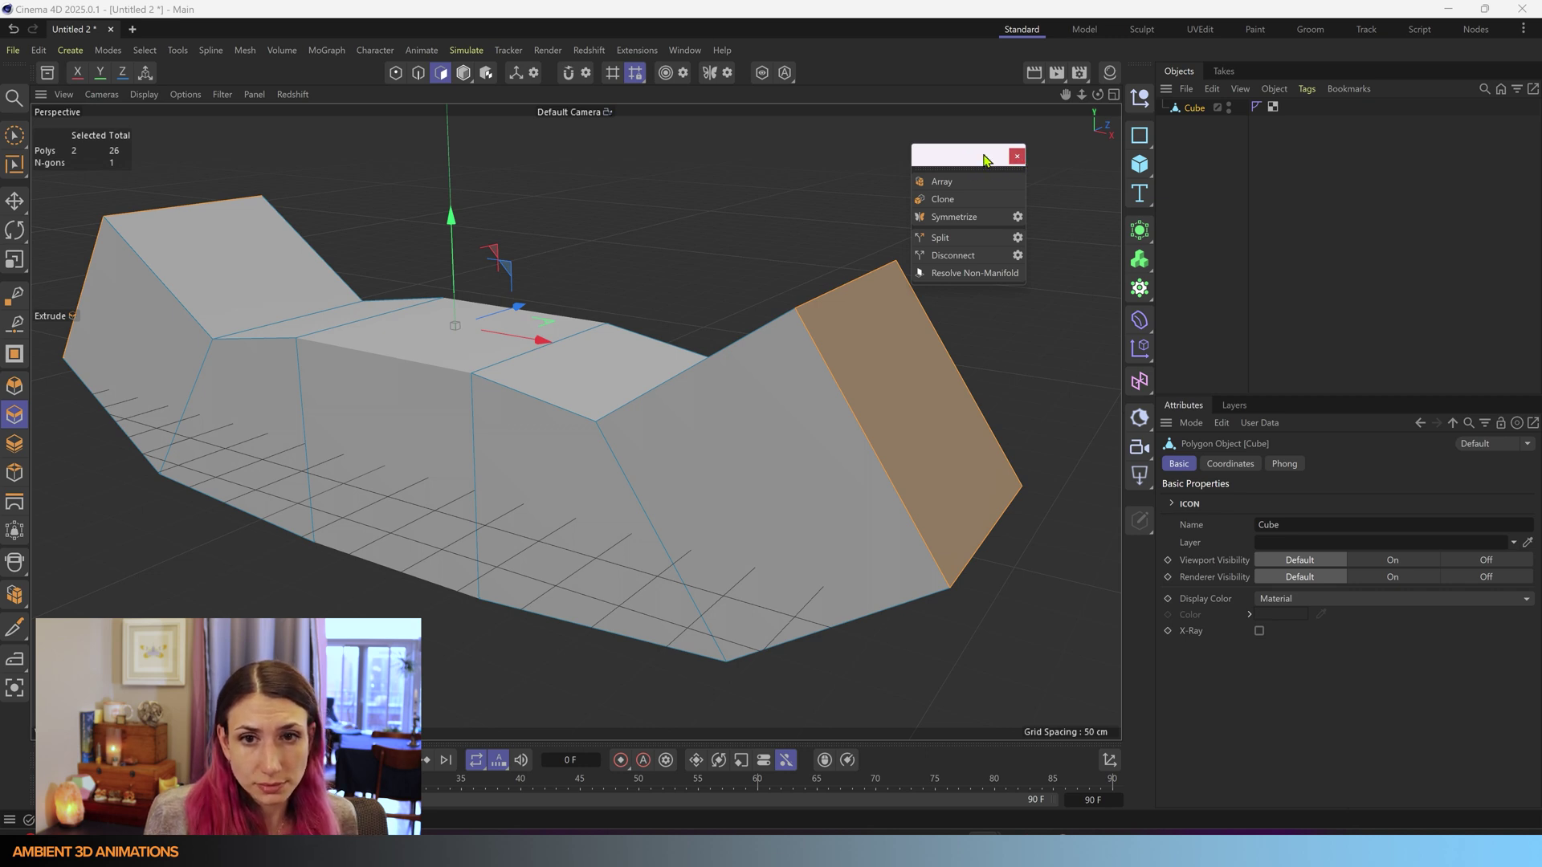
left_click_drag(985, 158, 998, 128)
mouse_move(868, 441)
left_mouse_down("alt")
mouse_move(735, 384)
mouse_move(689, 469)
mouse_move(717, 354)
left_mouse_up("alt")
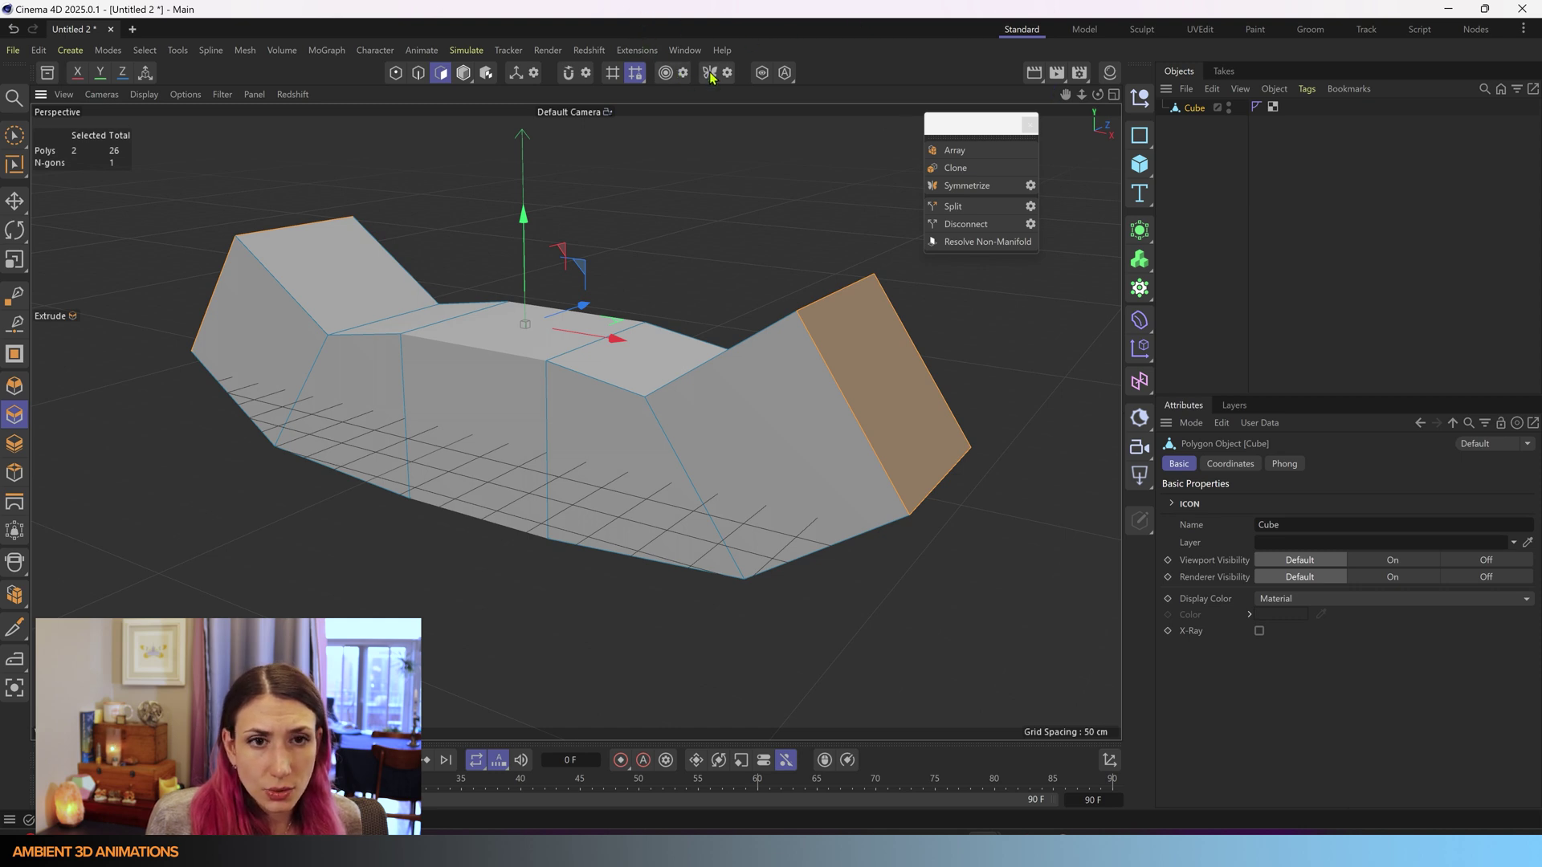
left_click(1030, 185)
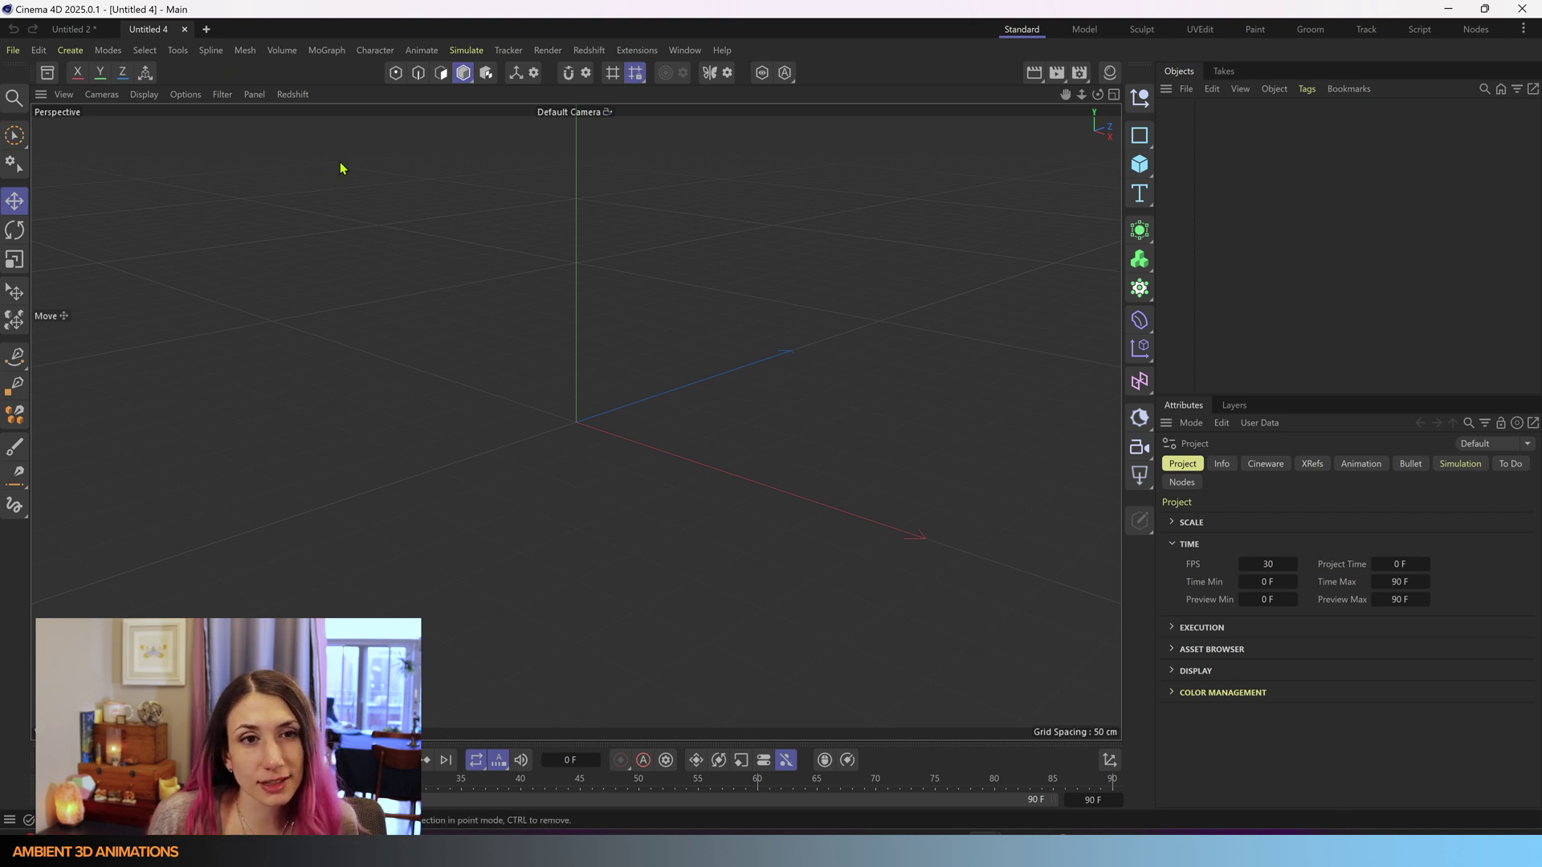
- Switch to Gouraud Shading (Lines), add a Torus, and make it editable with C
left_click(143, 94)
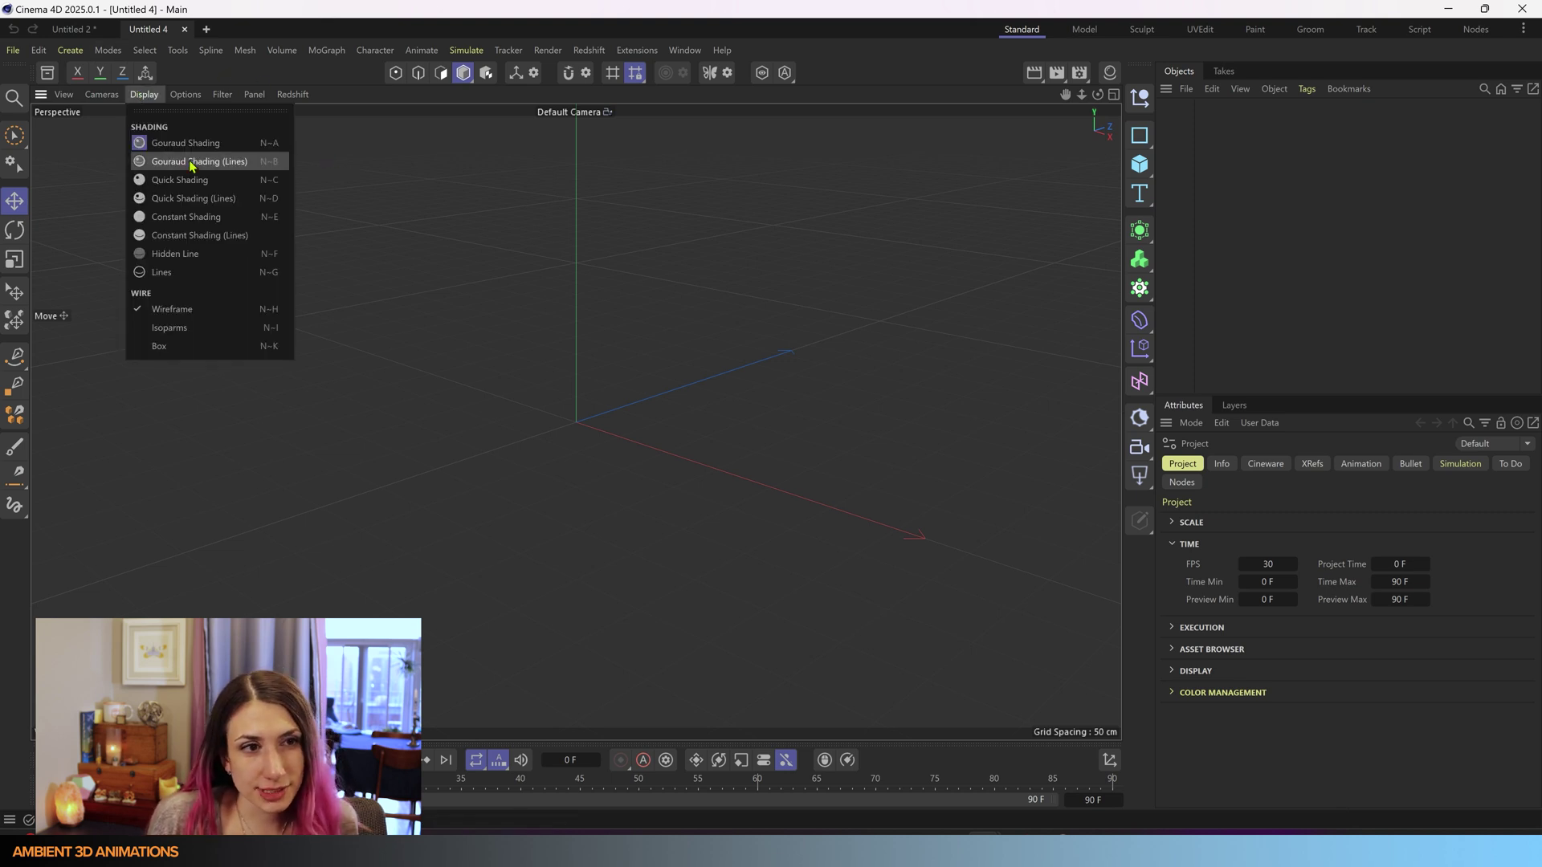
left_click(192, 162)
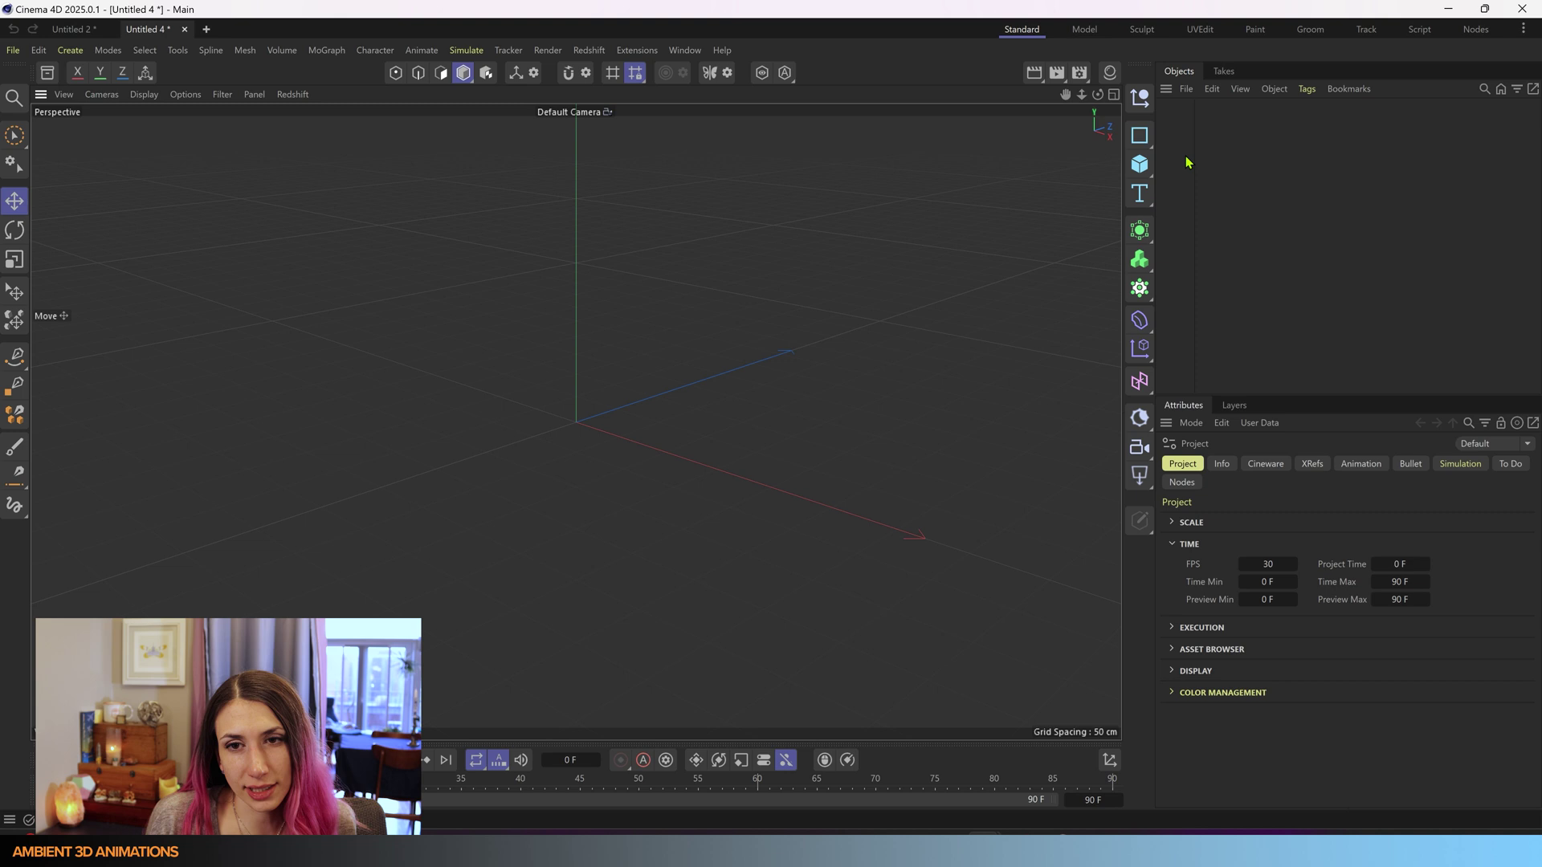
left_click(1141, 165)
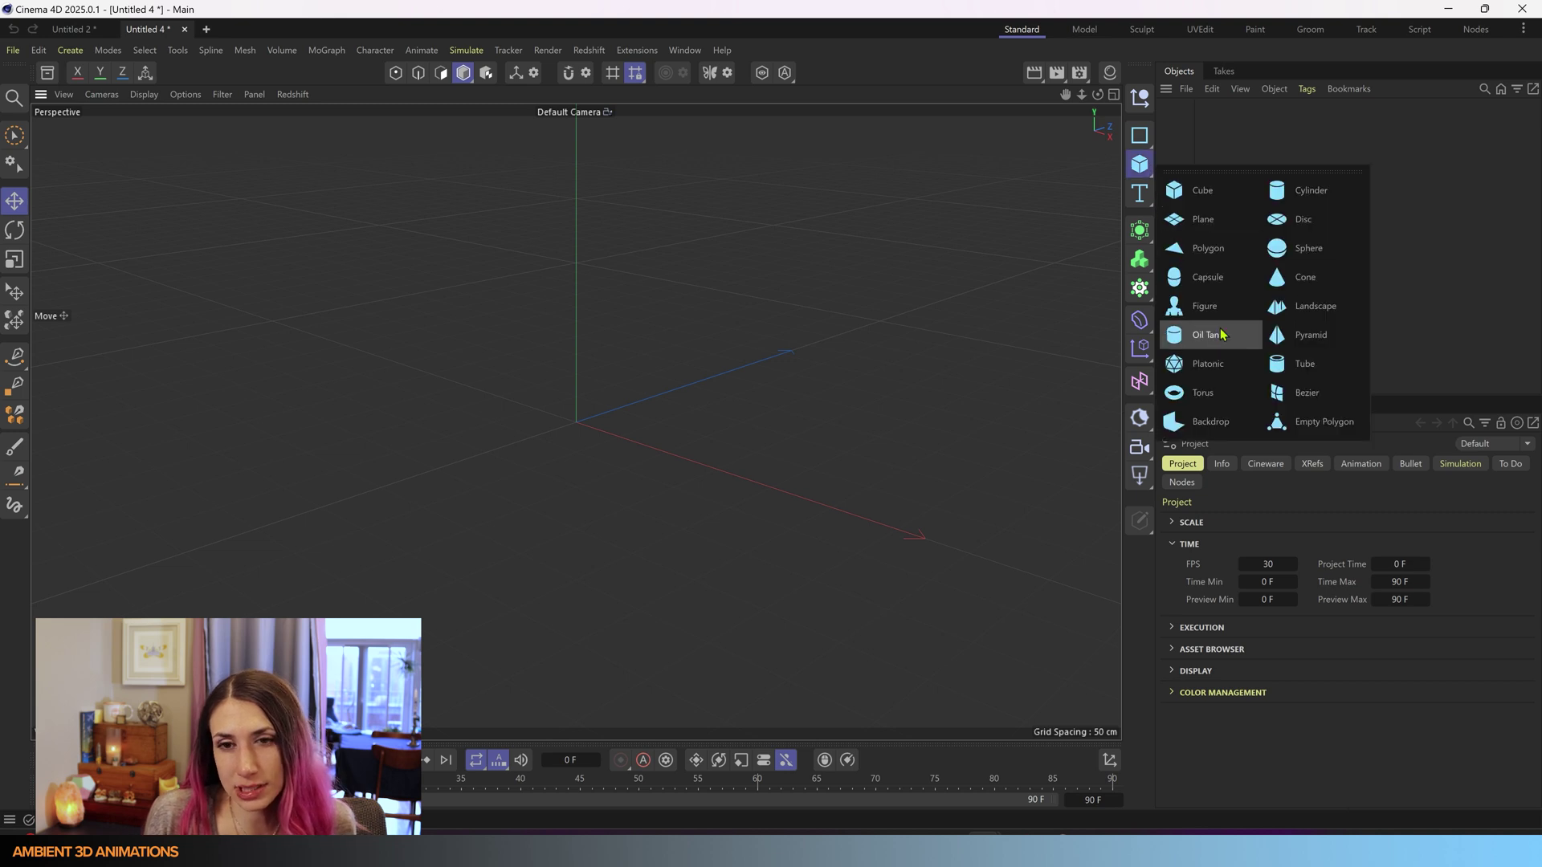
left_click(1205, 386)
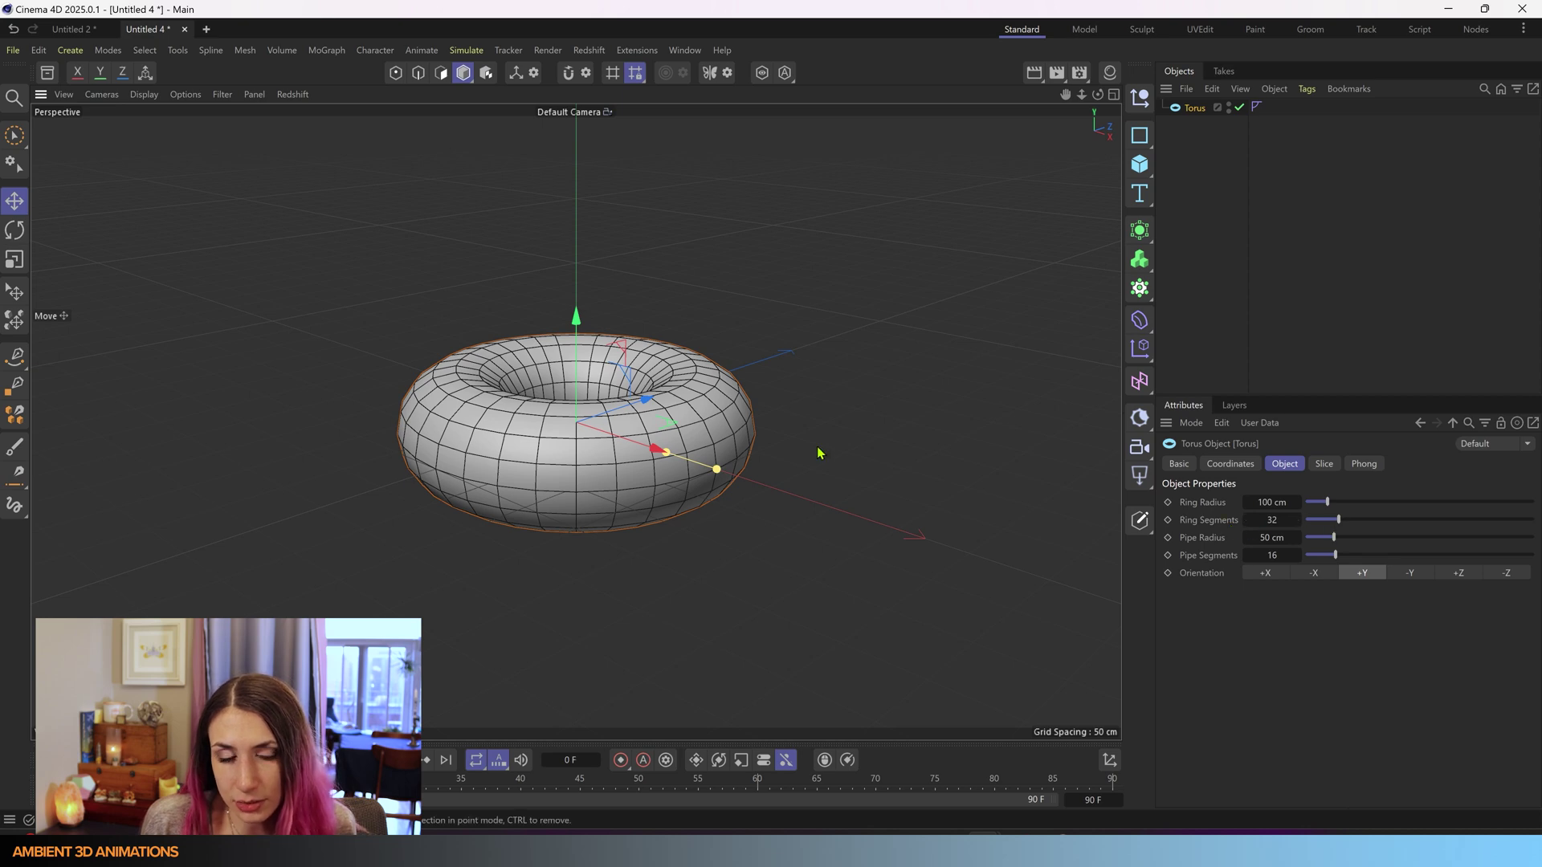
mouse_move(600, 481)
left_mouse_down("alt")
mouse_move(691, 576)
mouse_move(884, 452)
left_mouse_up("alt")
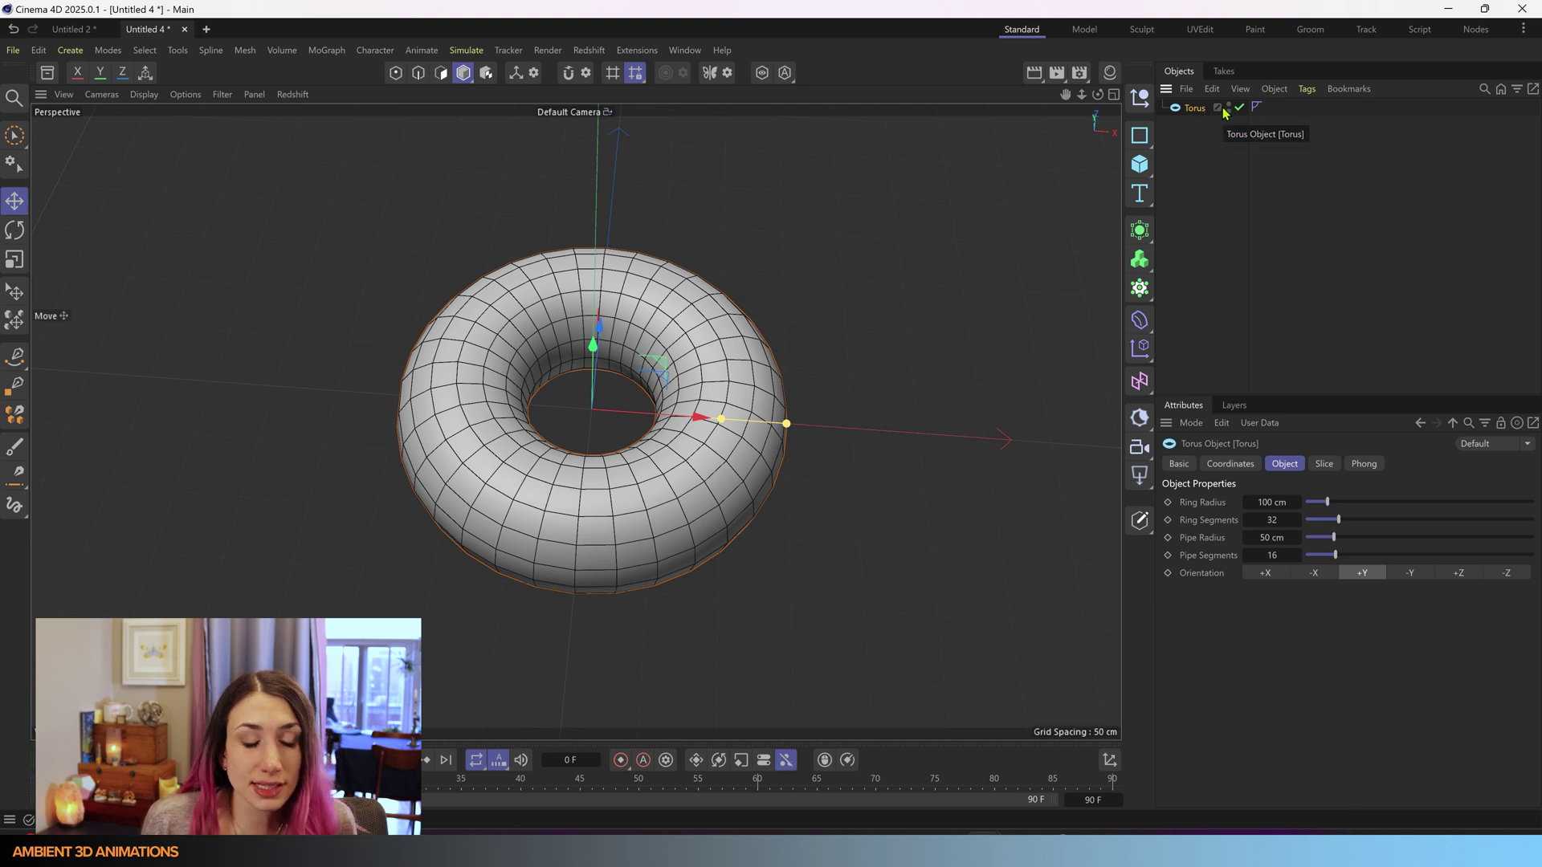
key("c")
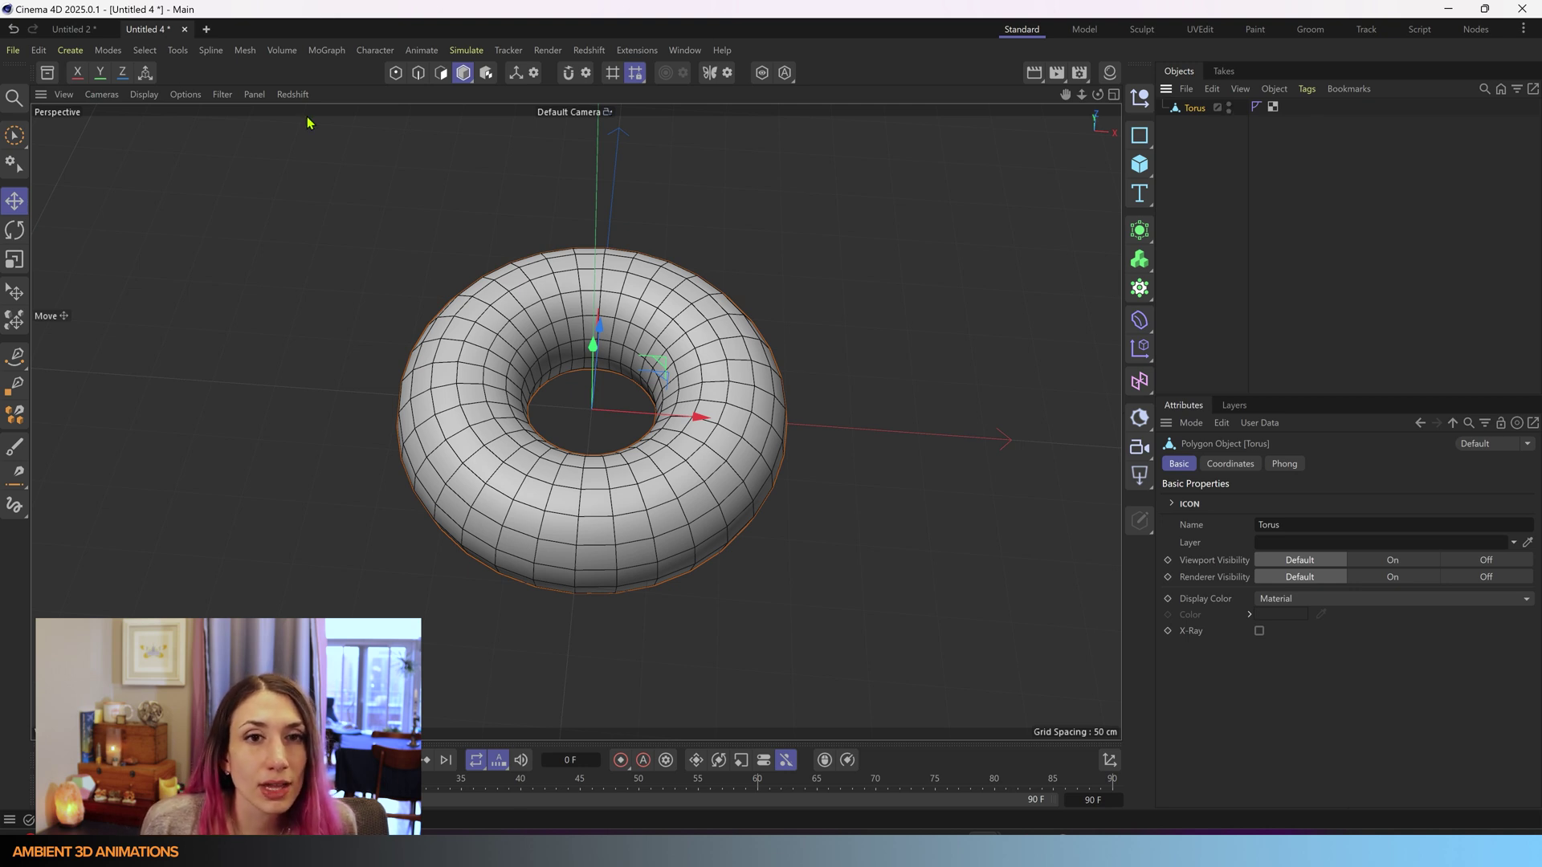
- Tear off the Mesh > Clone submenu as a floating palette at the viewport's upper right
left_click(243, 50)
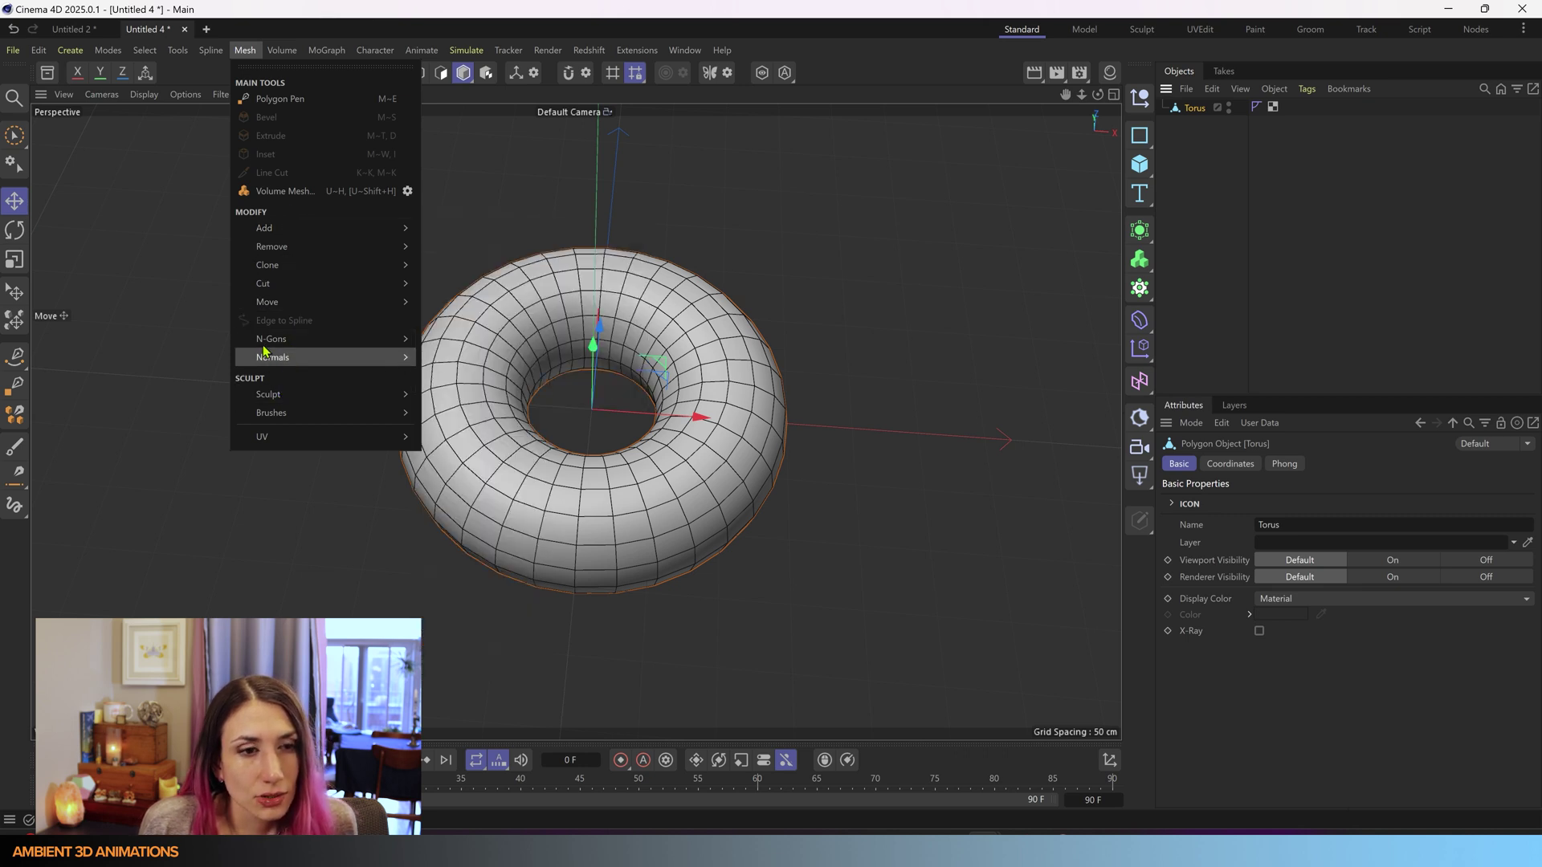
mouse_move(269, 265)
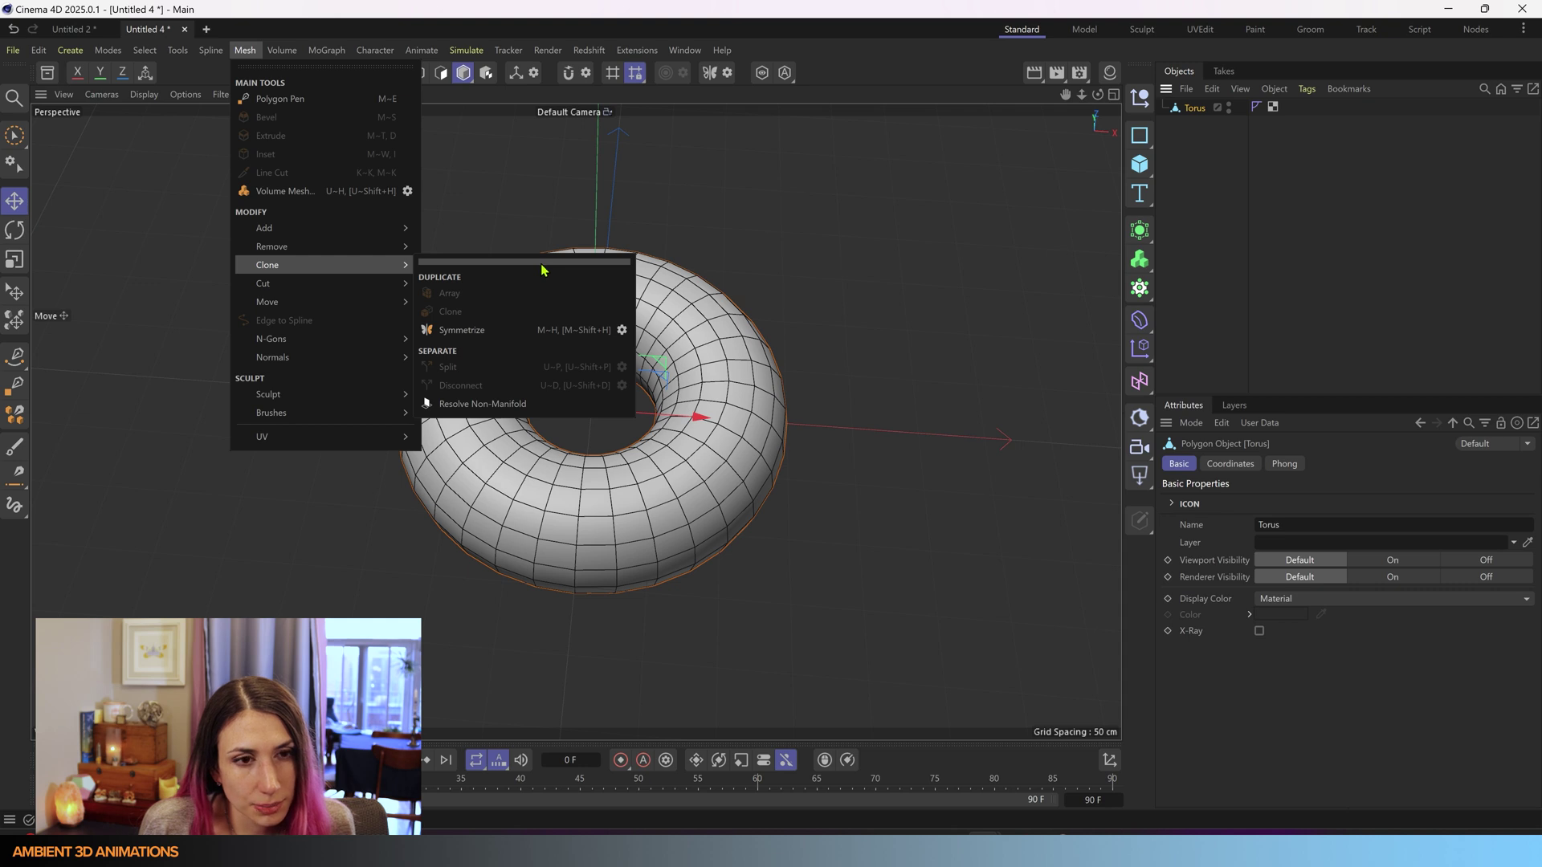
left_click(540, 265)
left_click_drag(497, 245, 988, 174)
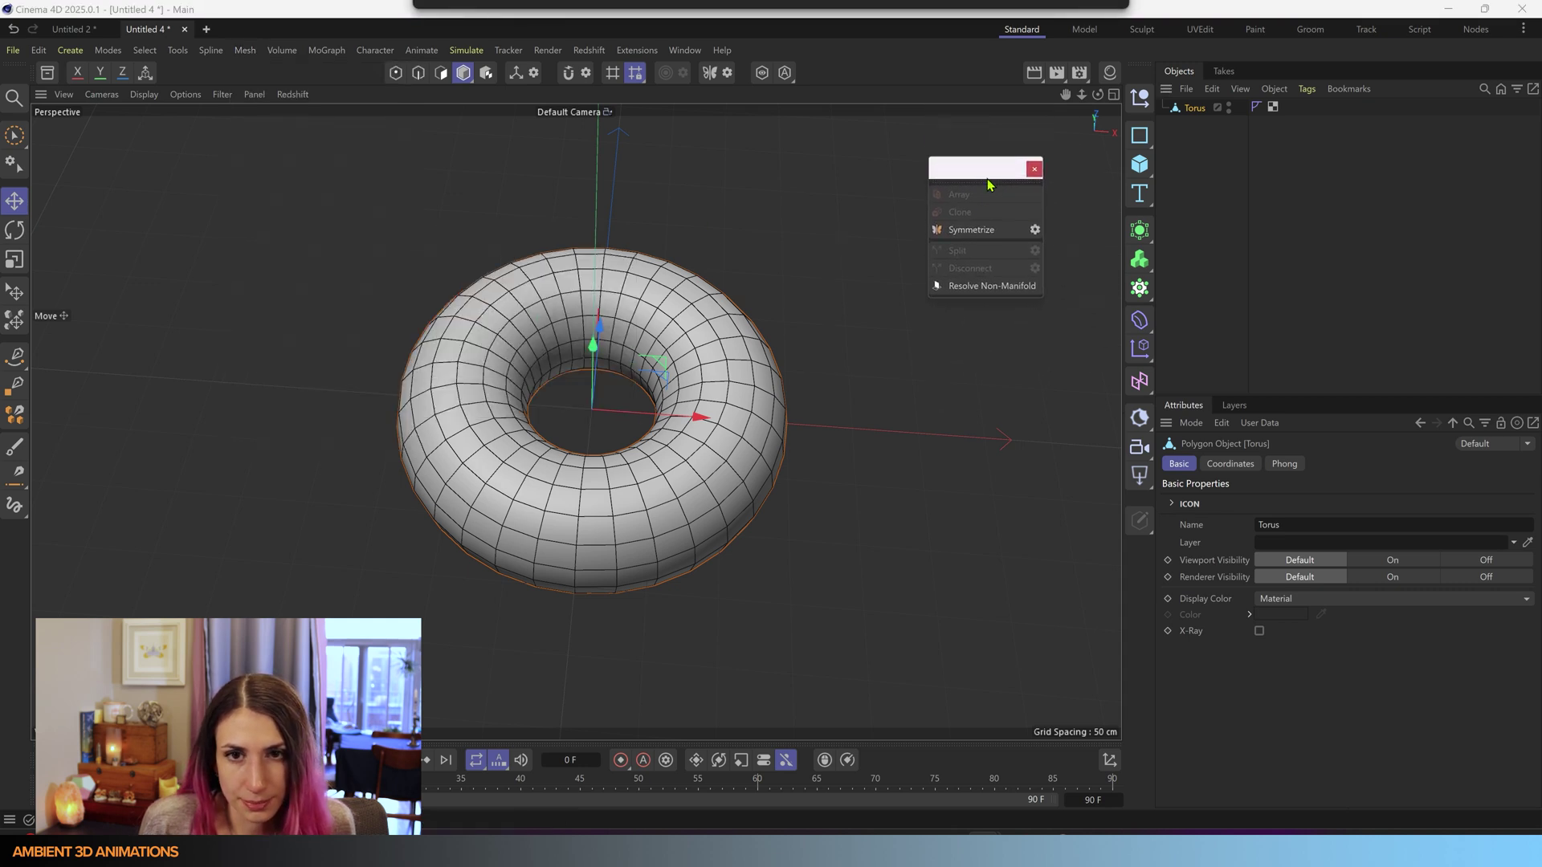
left_click(1036, 231)
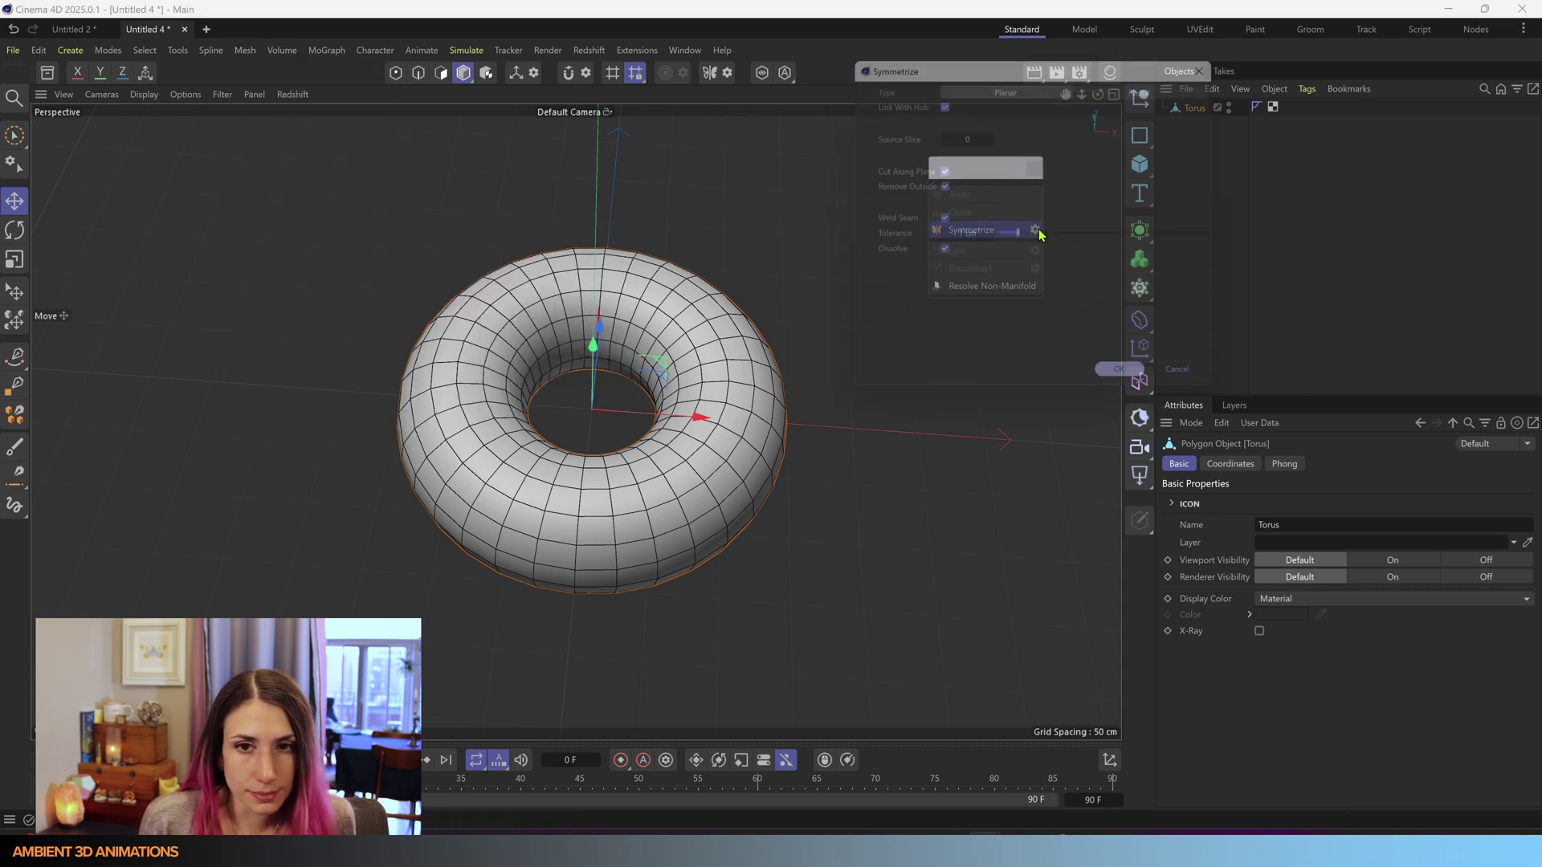
left_click_drag(1052, 57, 1272, 153)
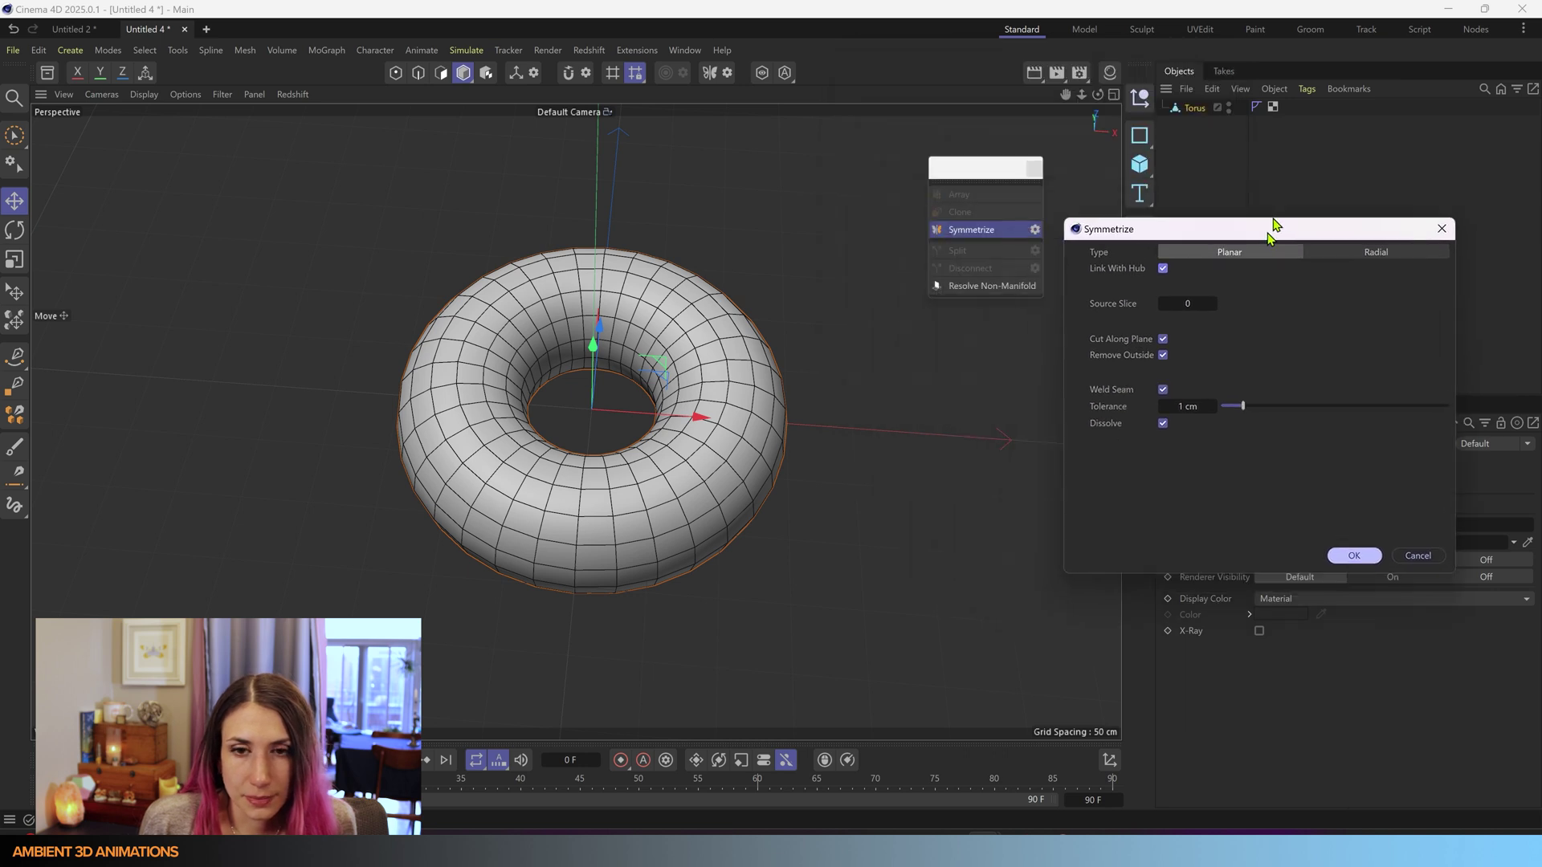
left_click(1374, 177)
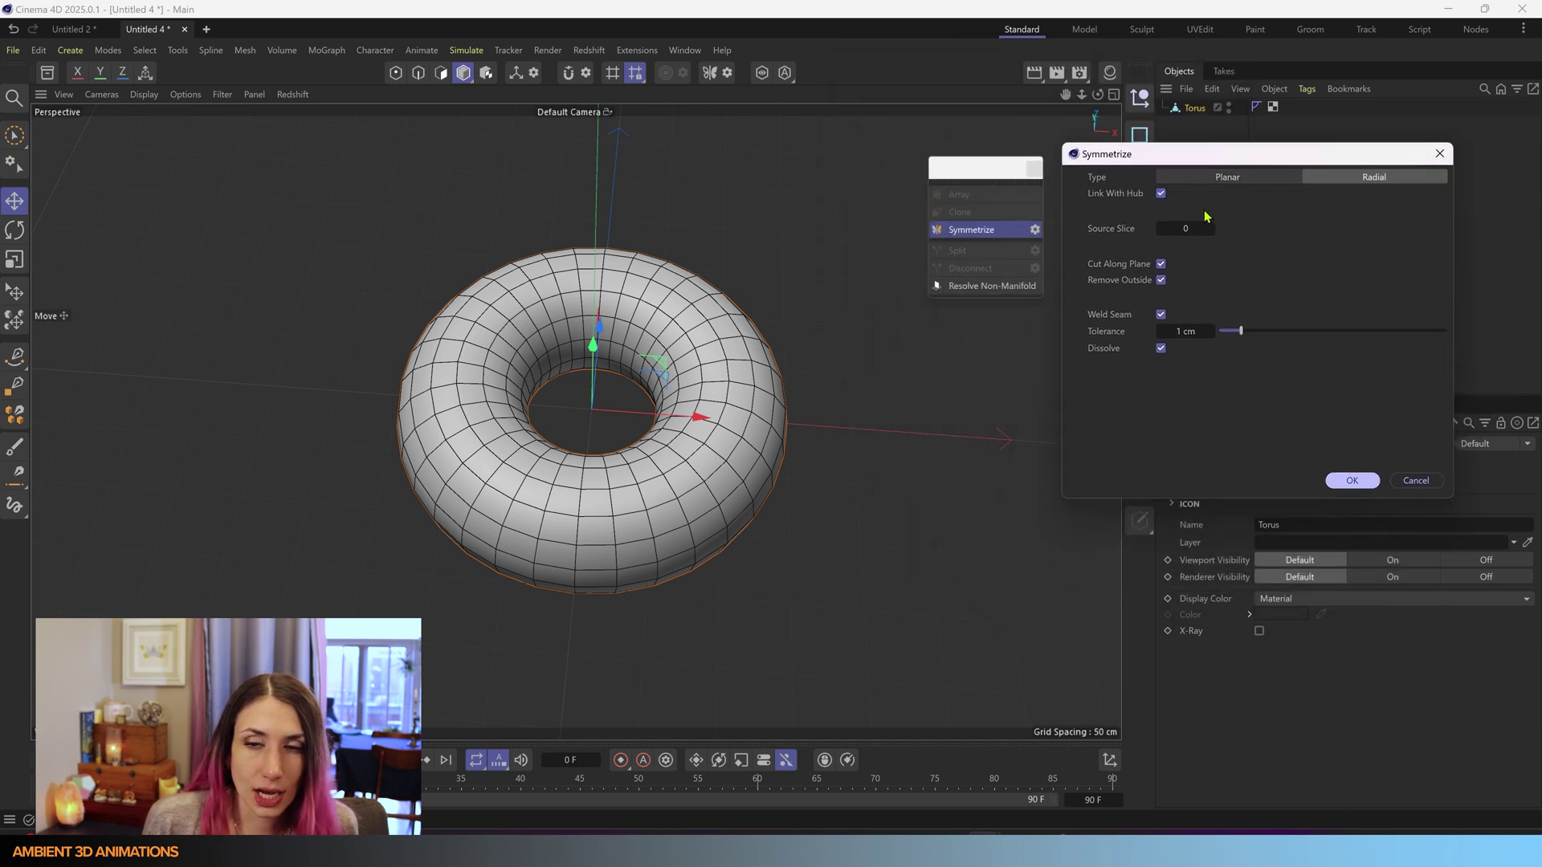
left_click(1162, 195)
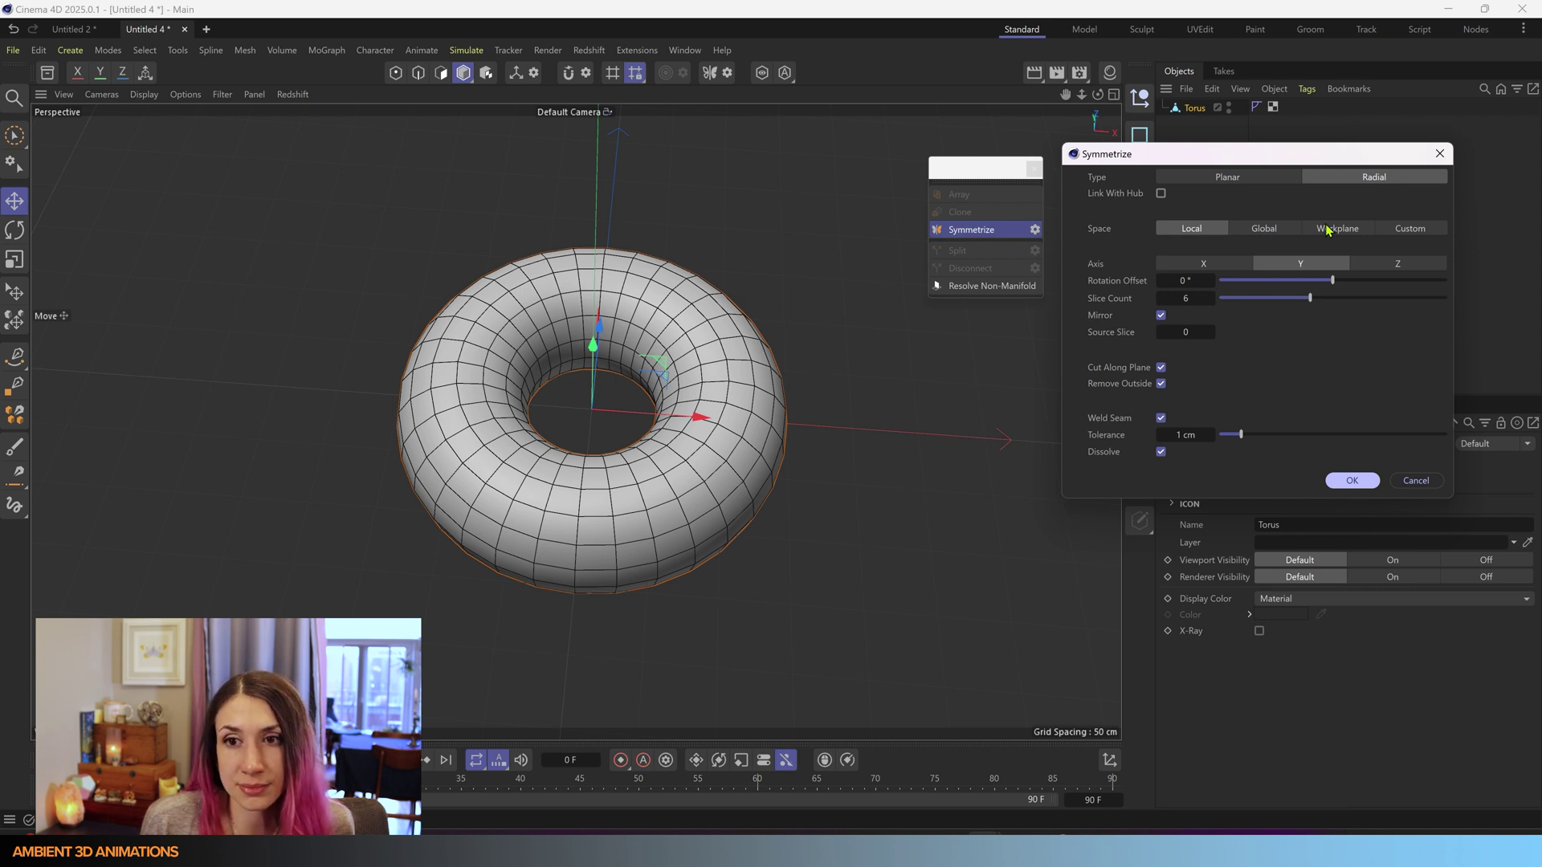
left_click(1427, 236)
left_click(1202, 232)
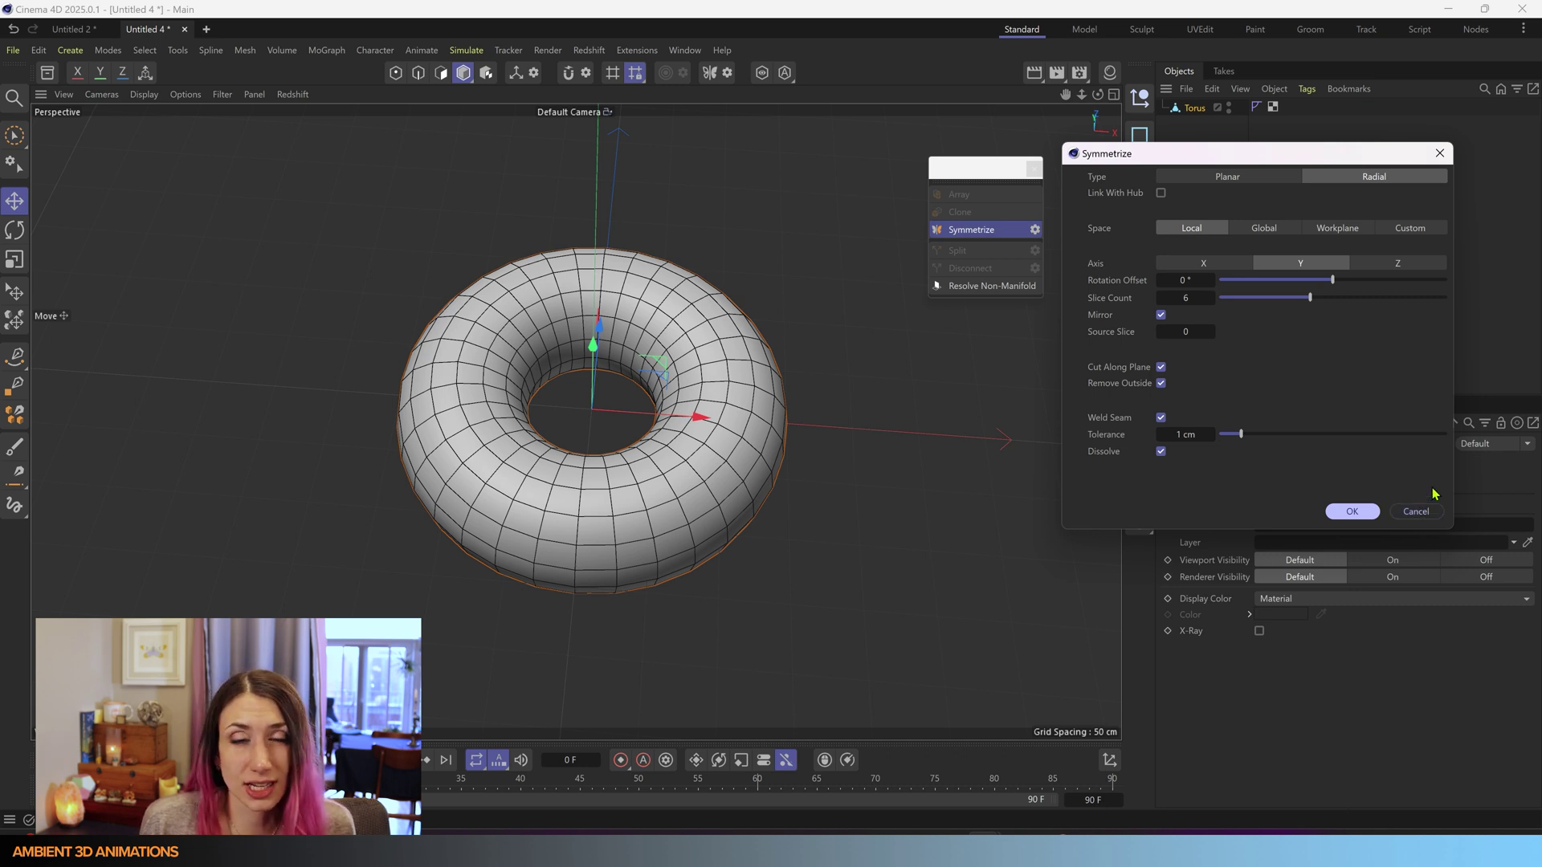
left_click_drag(1181, 153, 964, 62)
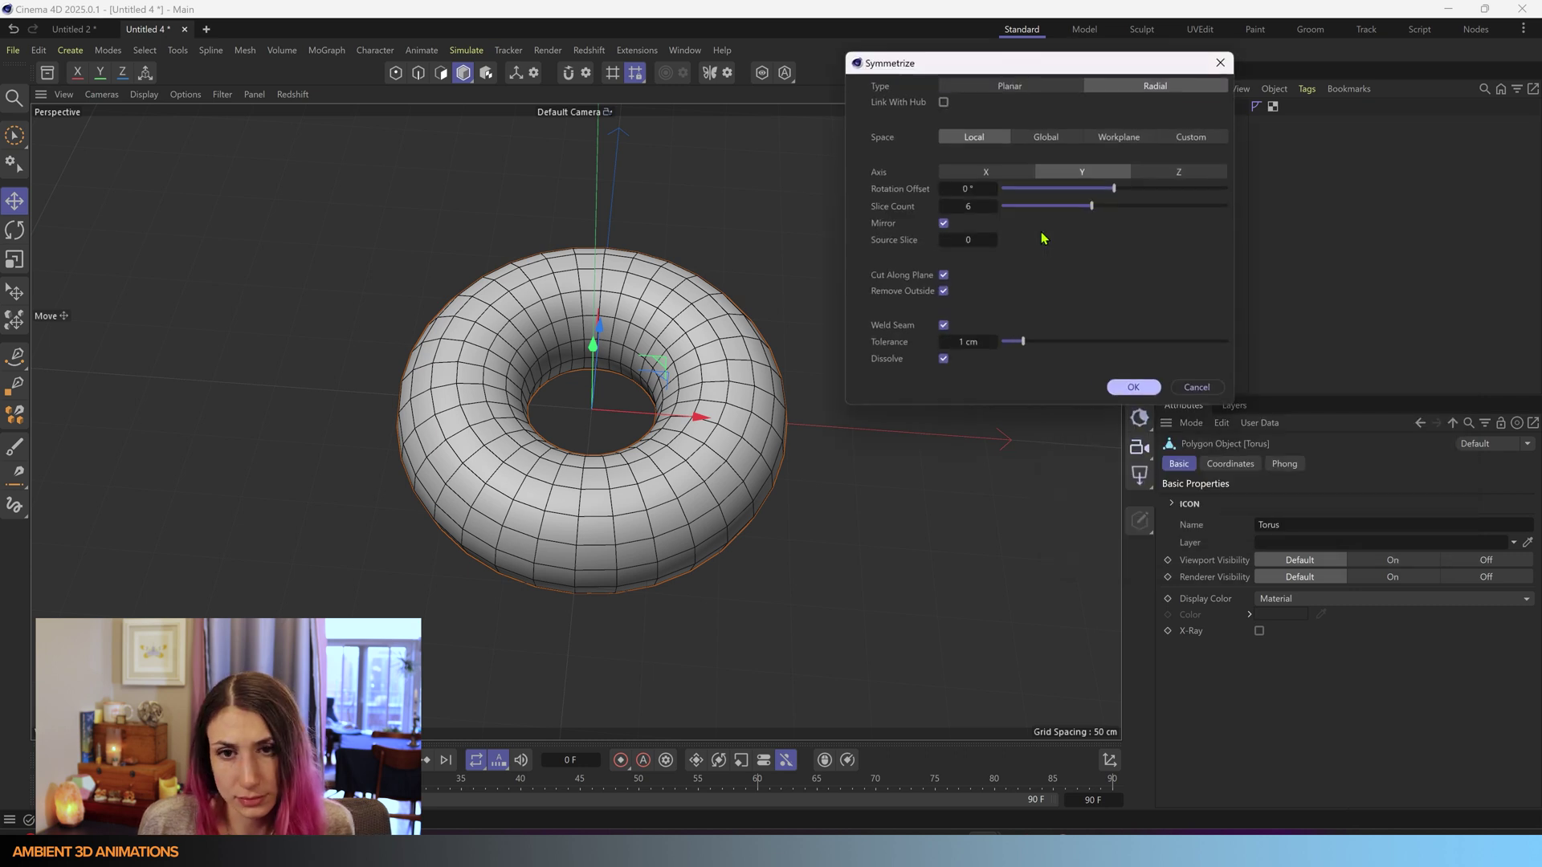
left_click(943, 101)
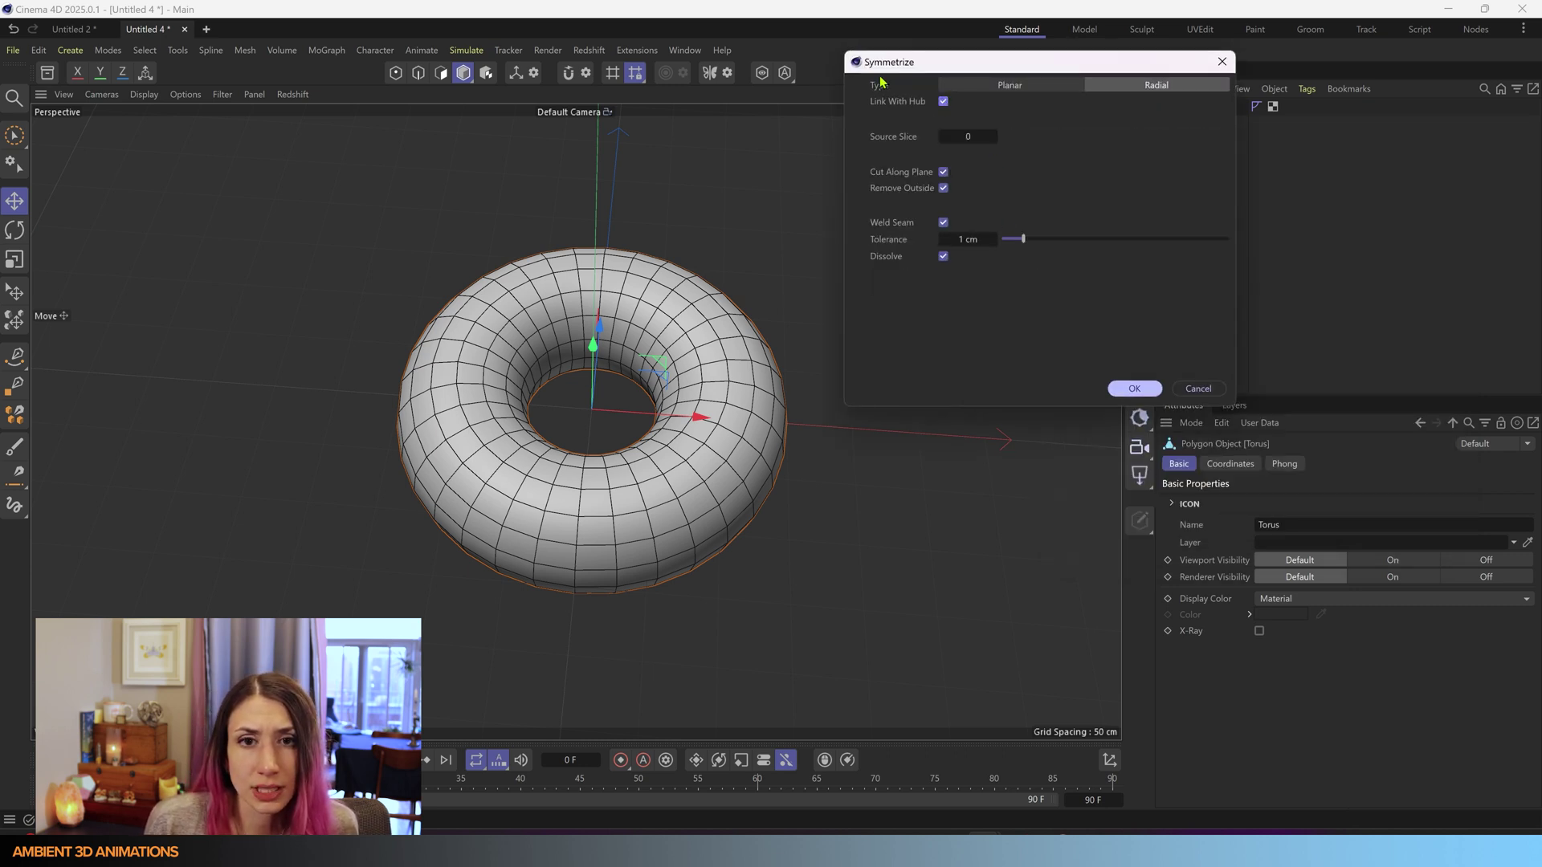
left_click(1203, 391)
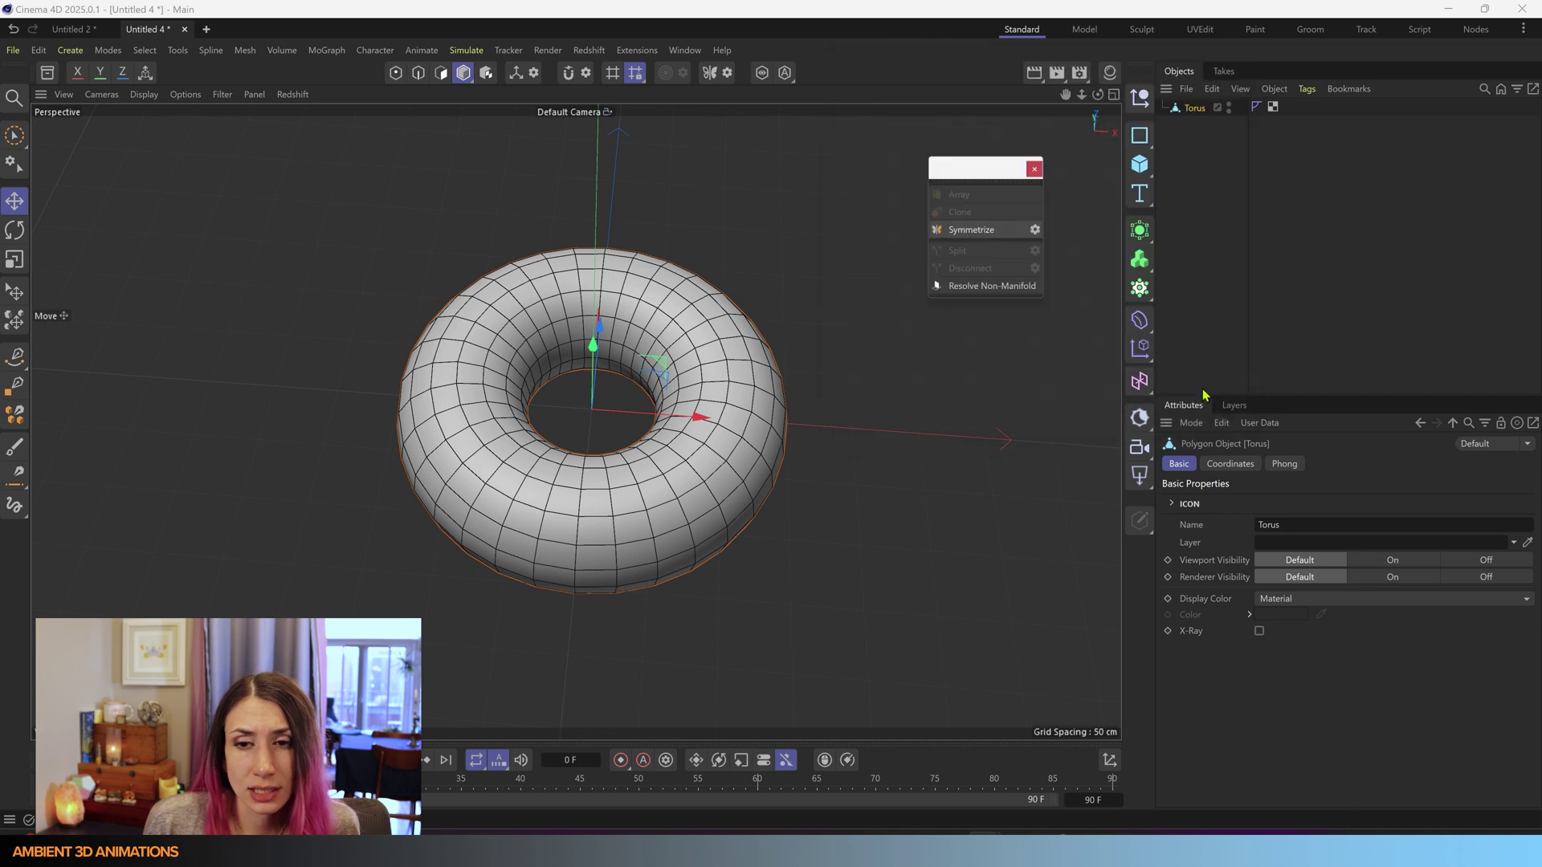
- Turn on radial modelling symmetry in the Symmetry Hub (Y axis, six slices)
left_click(727, 72)
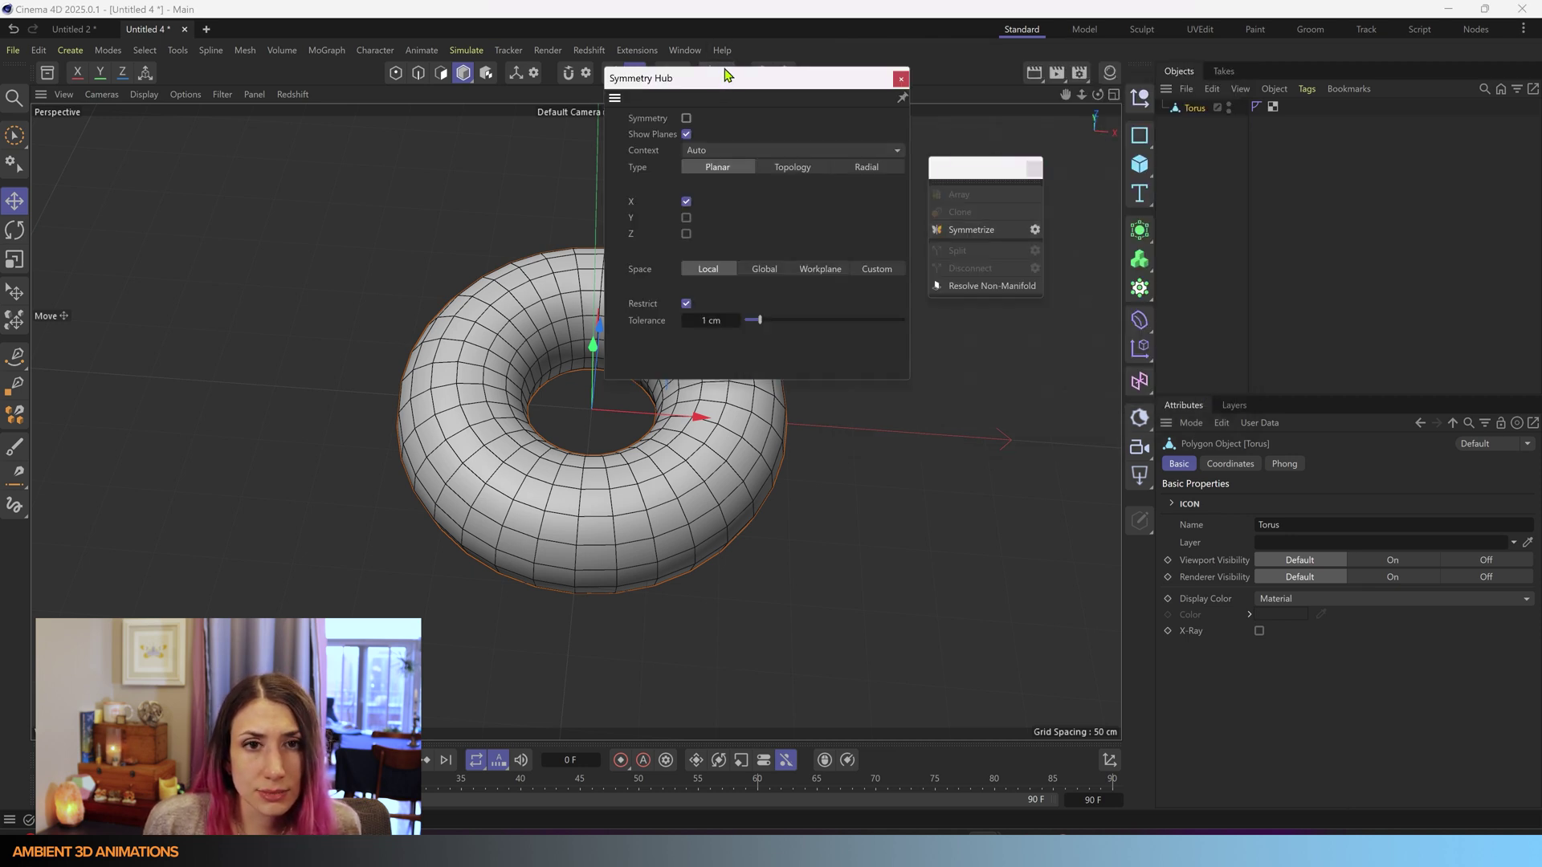
left_click_drag(738, 73, 1020, 188)
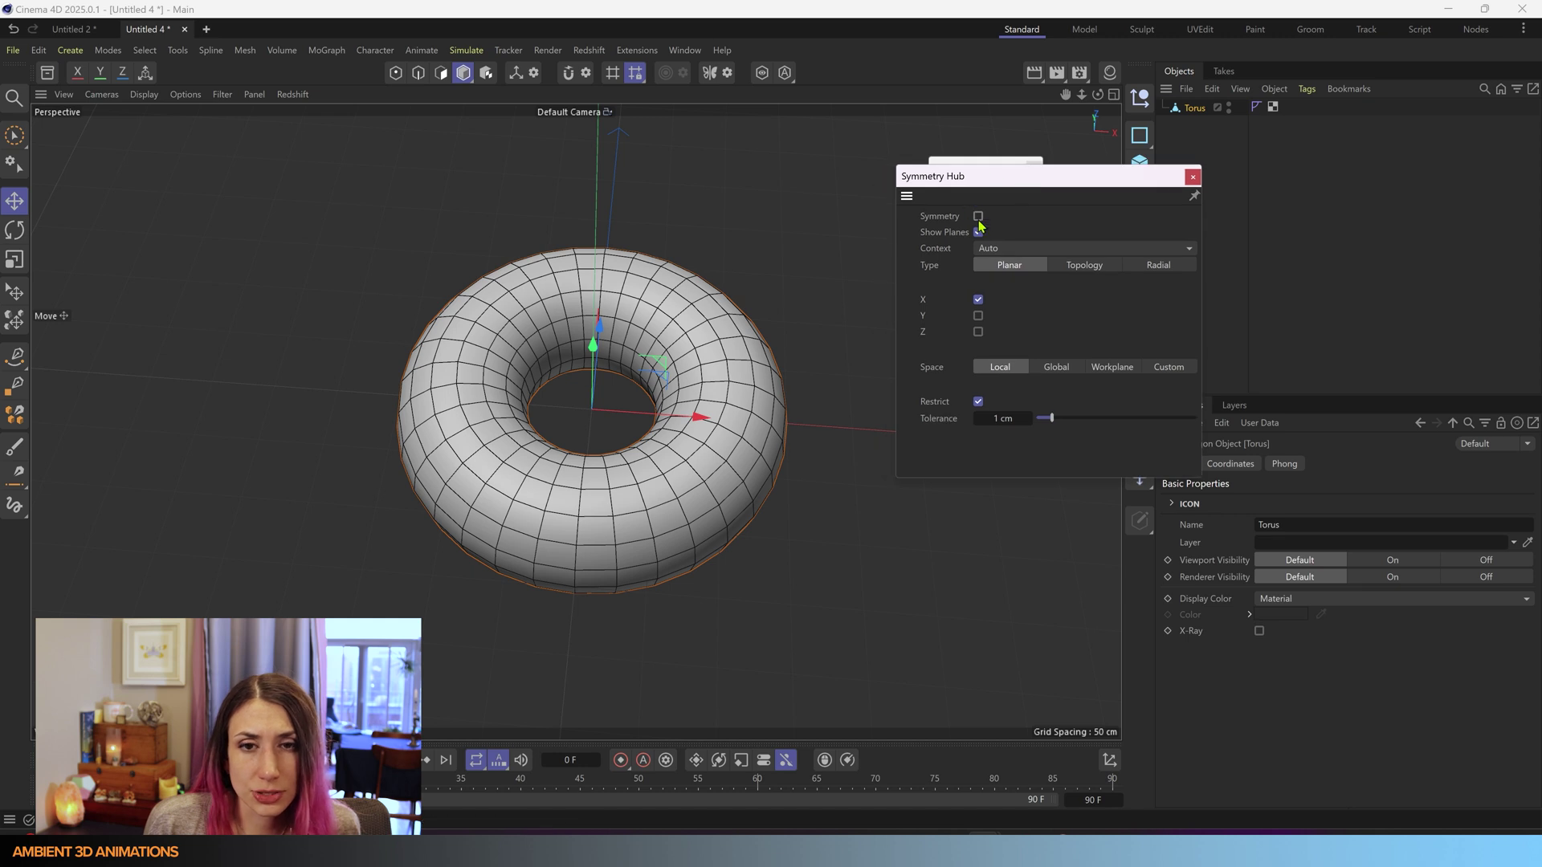
left_click(978, 217)
left_click(1157, 266)
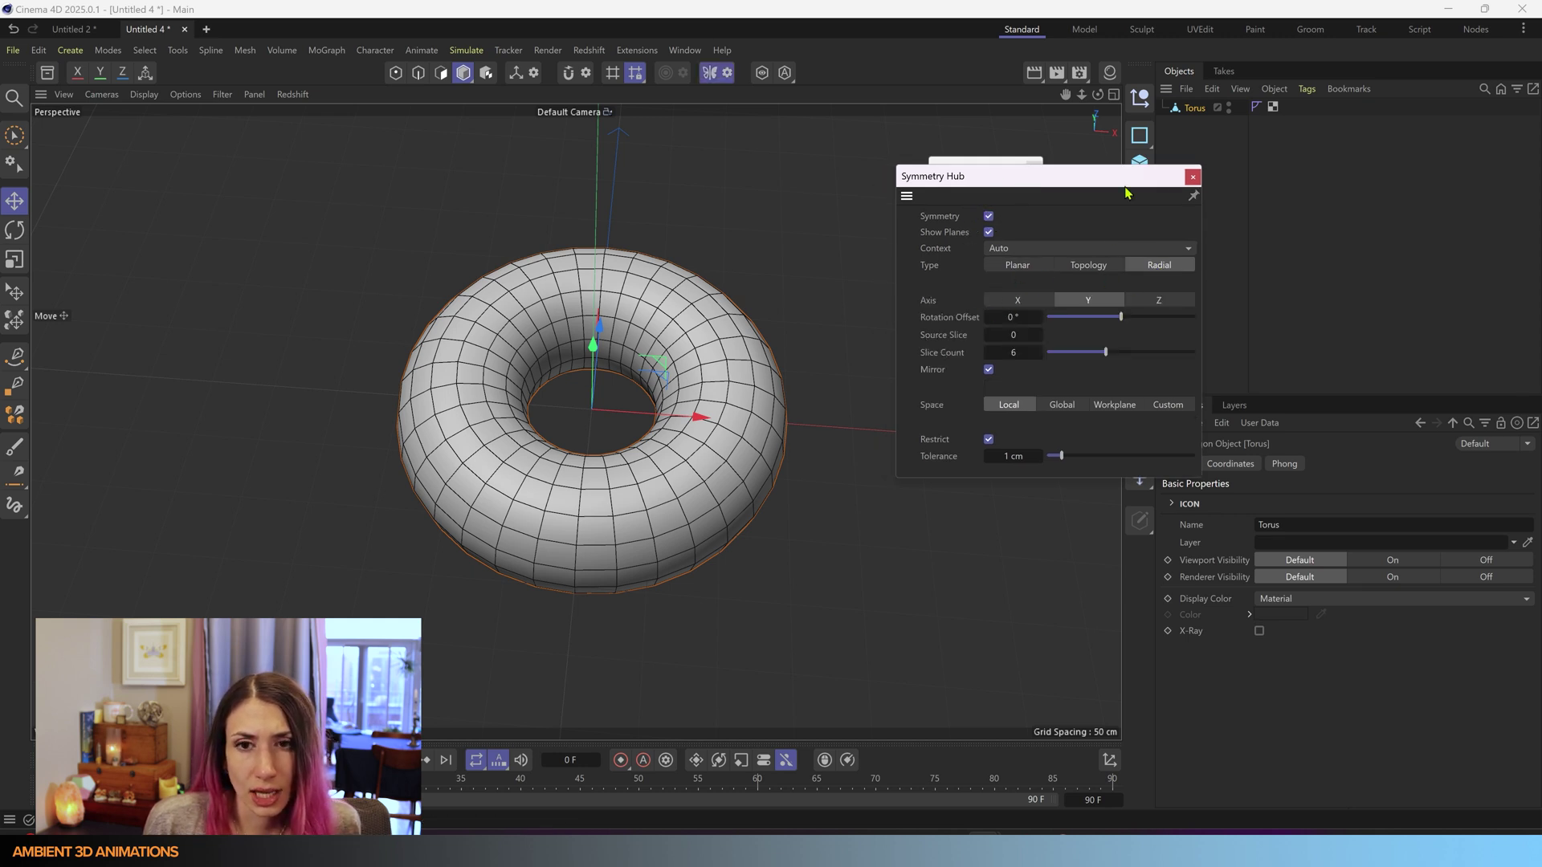
left_click_drag(1090, 176, 1001, 141)
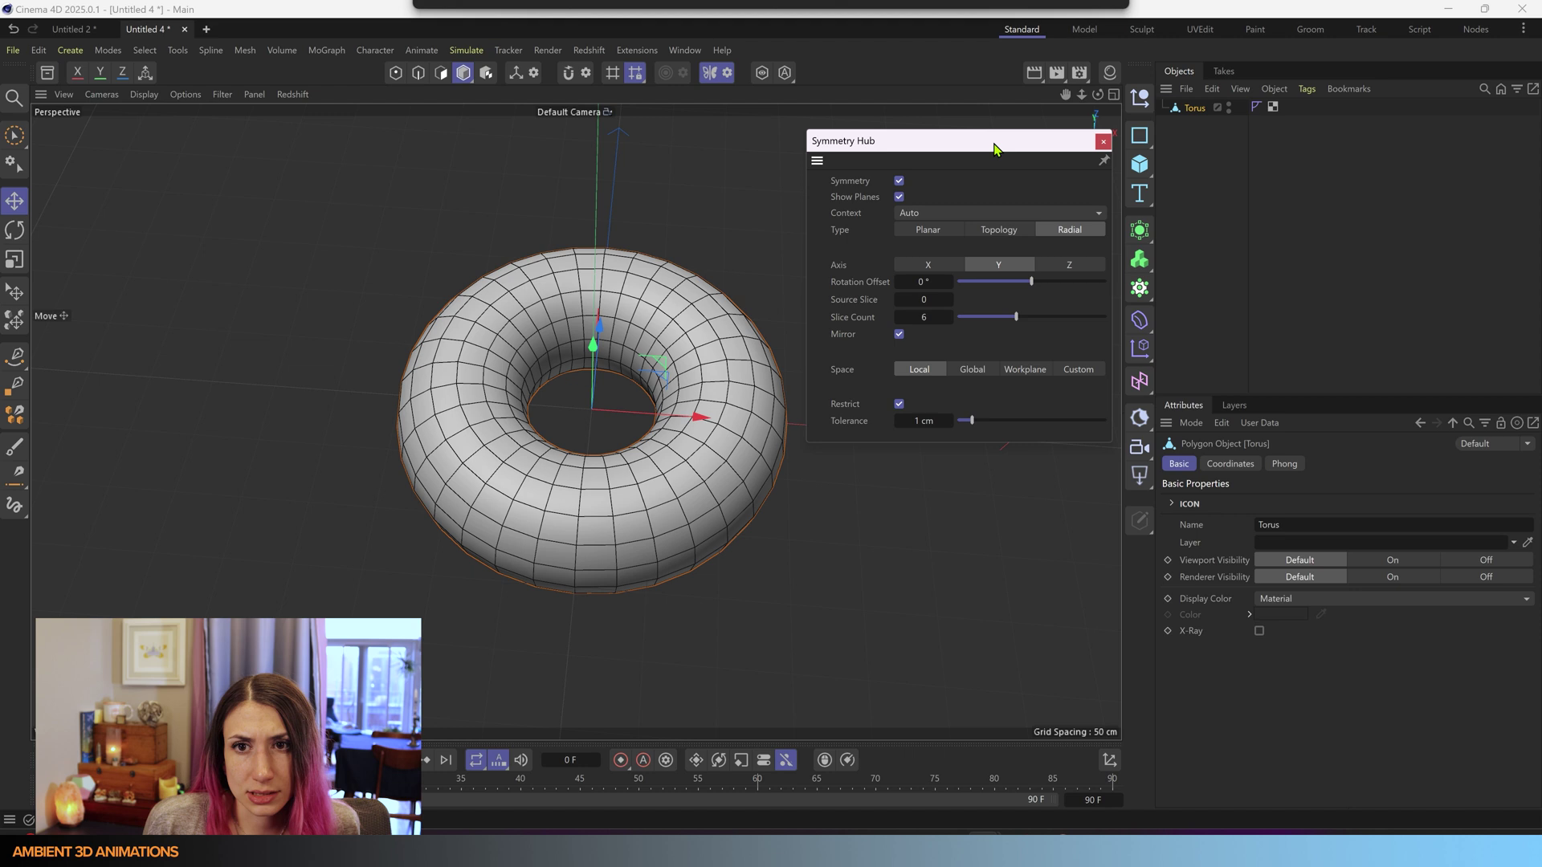
- In Polygon mode, cancel the Symmetrize settings without applying
left_click(441, 74)
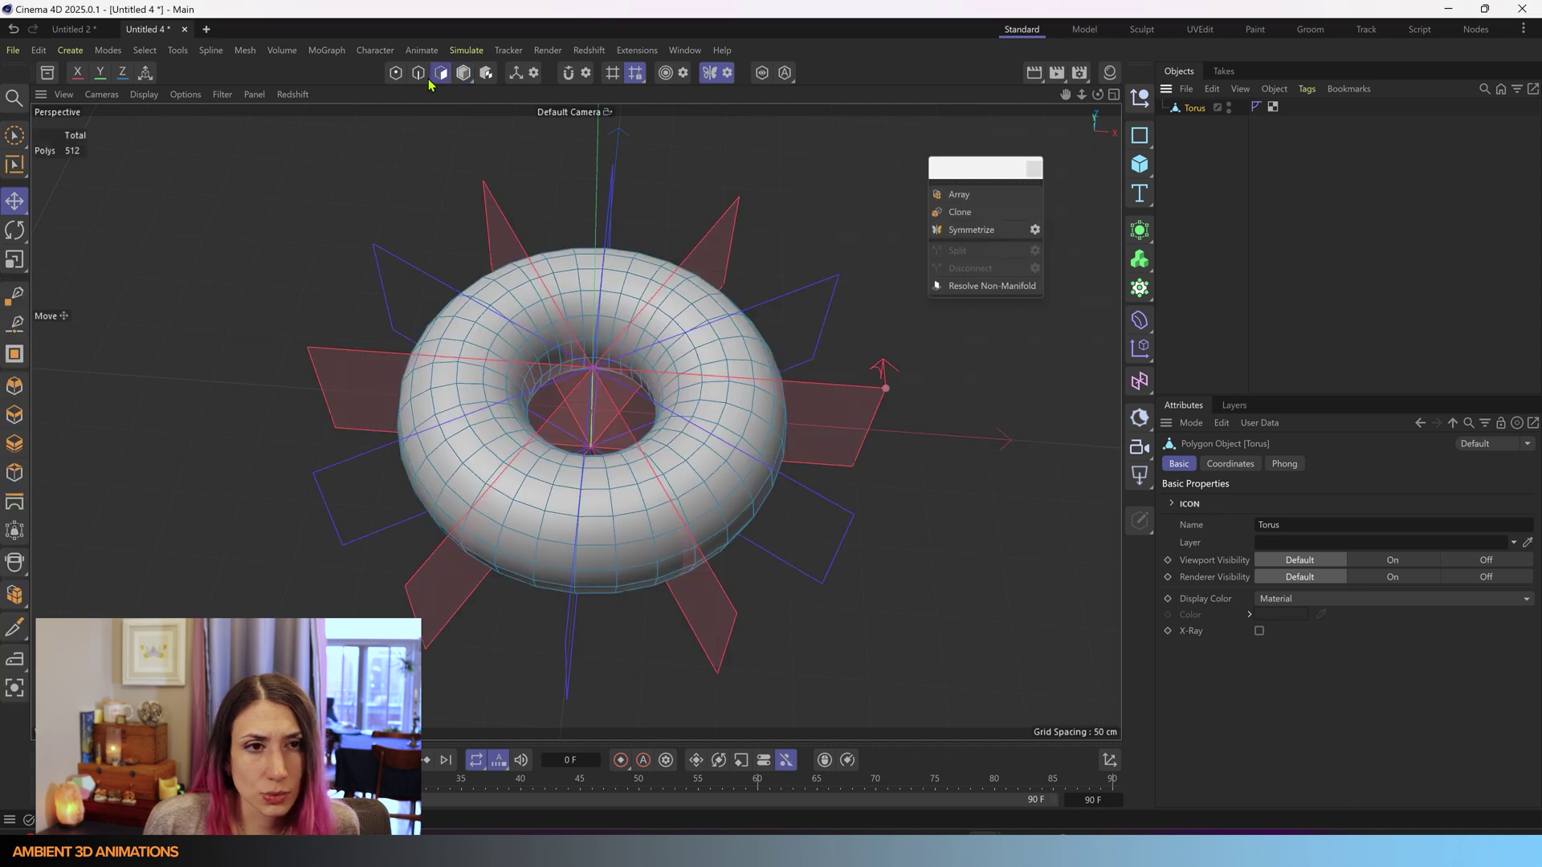
left_click(1035, 230)
mouse_move(1070, 51)
left_mouse_down()
mouse_move(1070, 87)
mouse_move(1125, 139)
left_mouse_up()
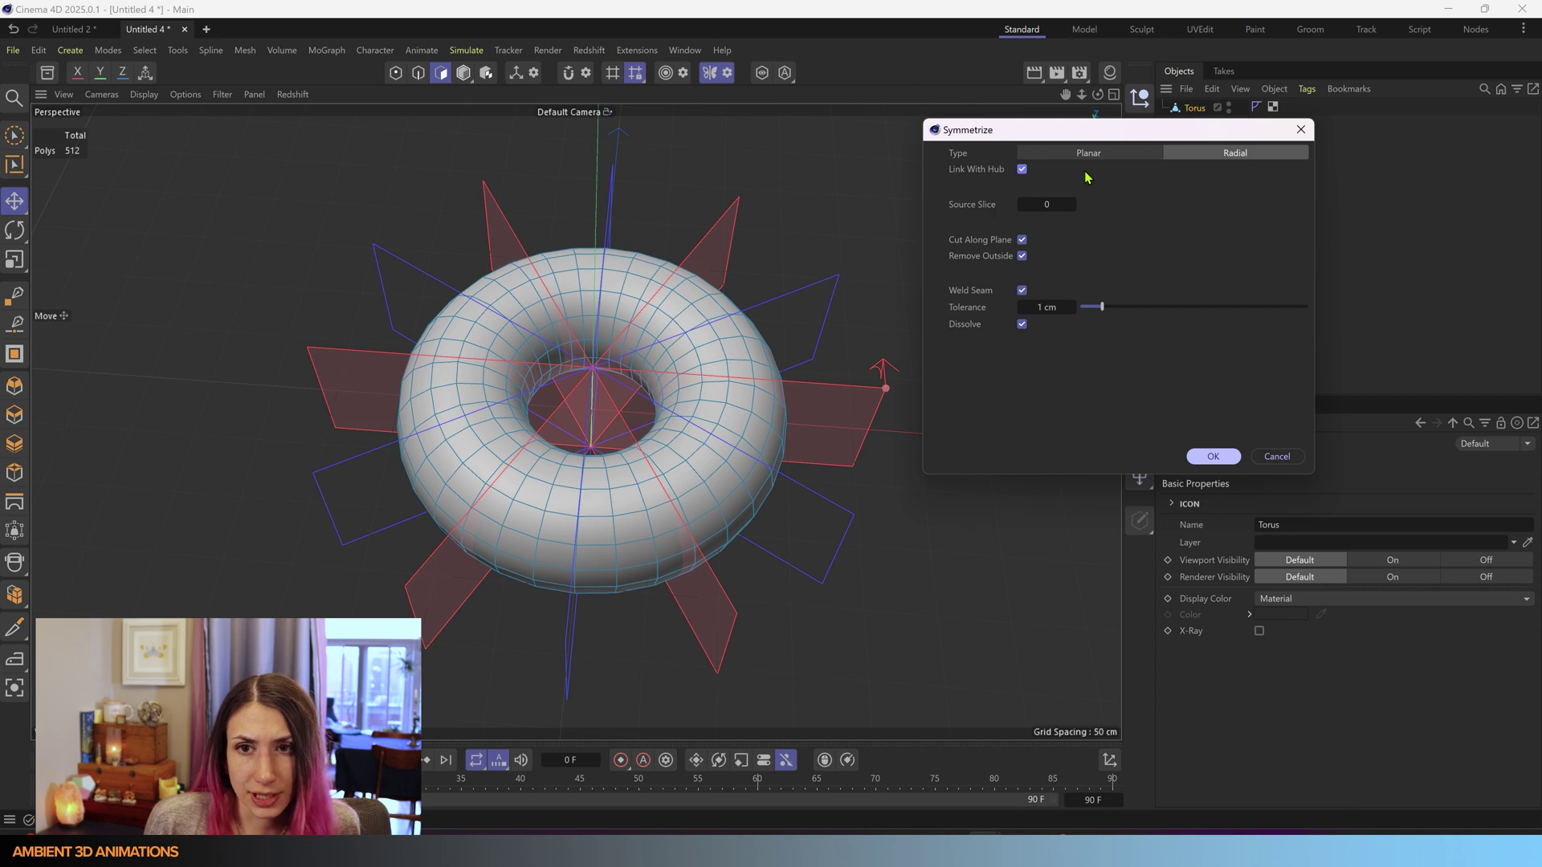
left_click(1301, 129)
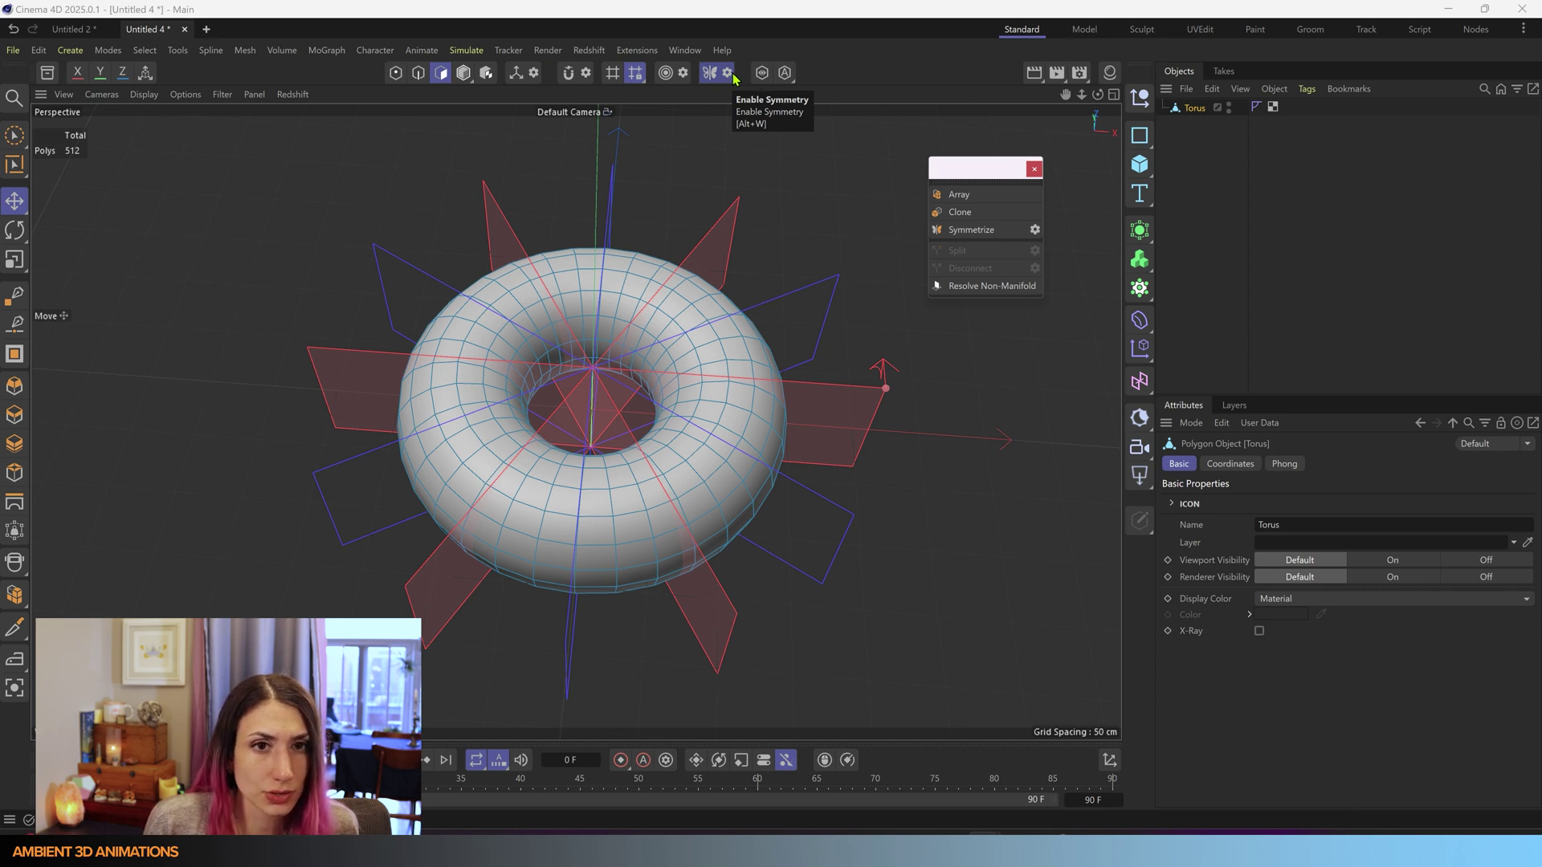
- Switch the radial symmetry axis to Z after briefly previewing X and Y
left_click(734, 76)
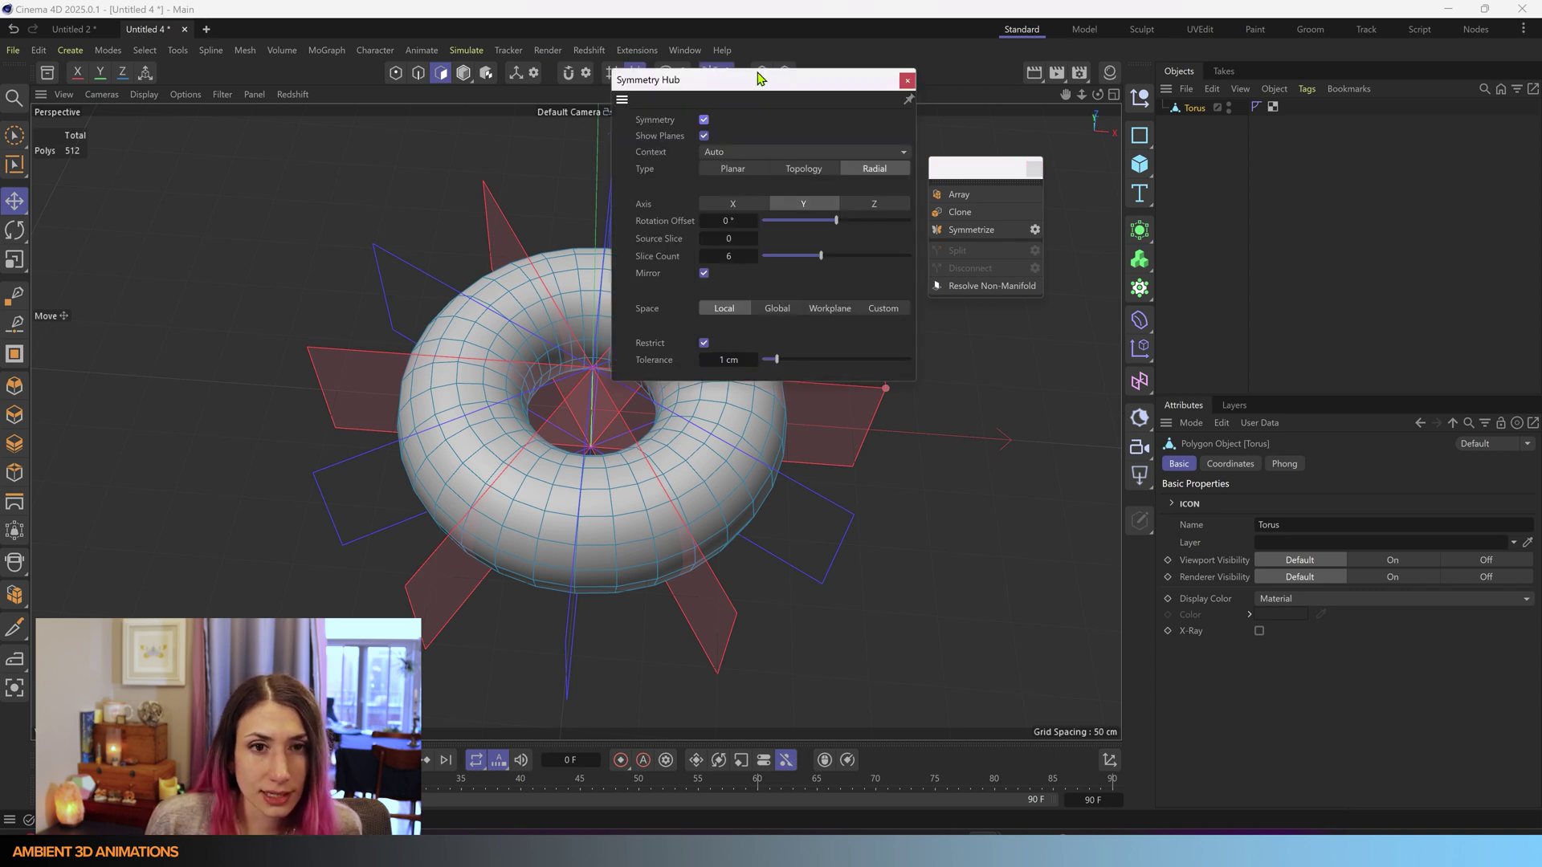
left_click_drag(759, 80, 1048, 140)
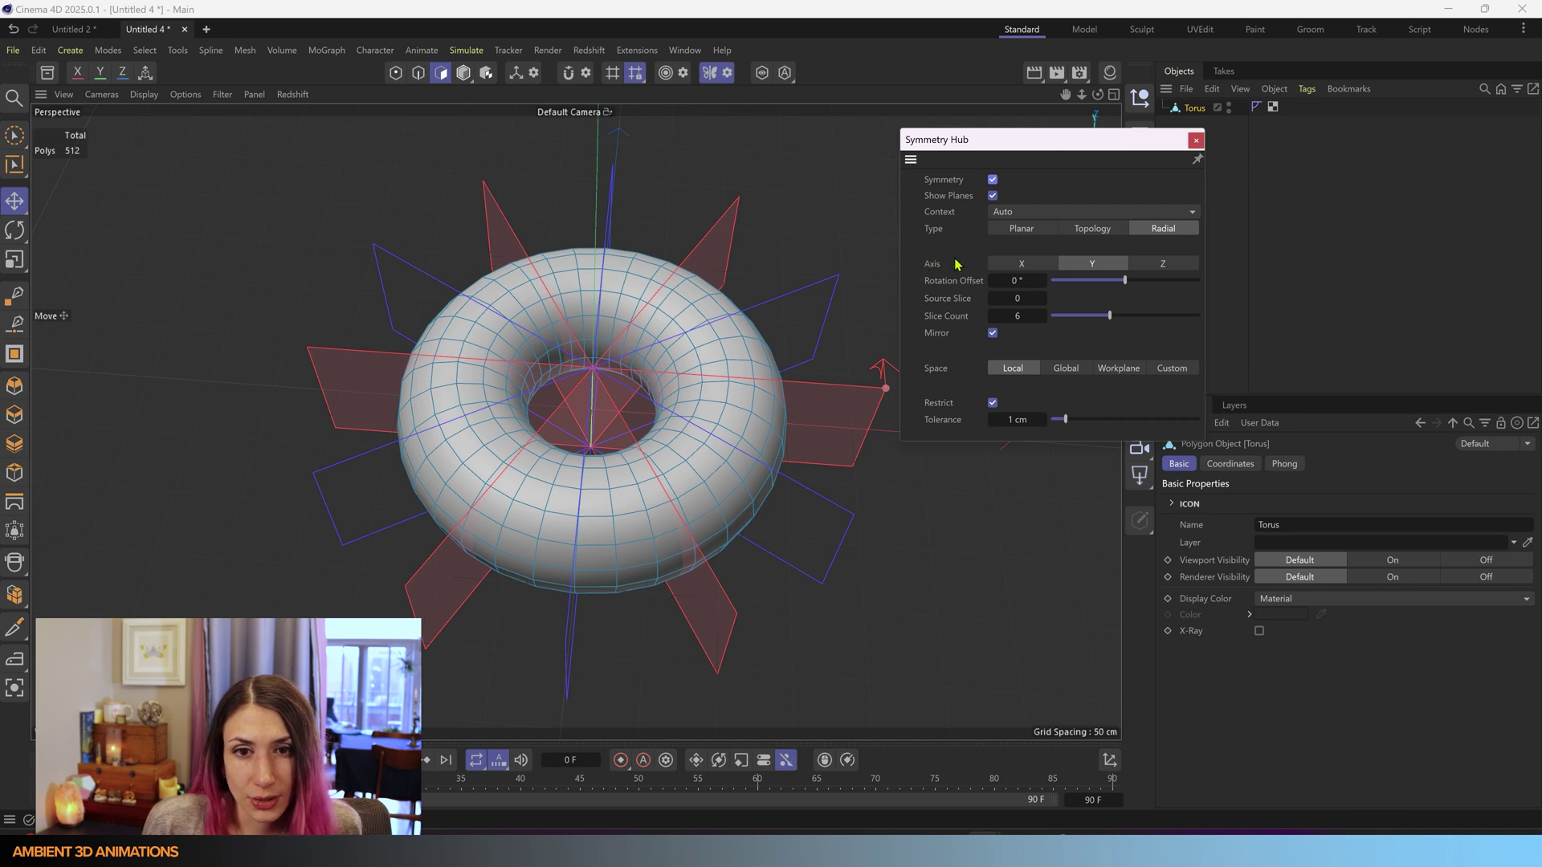
left_click(1022, 264)
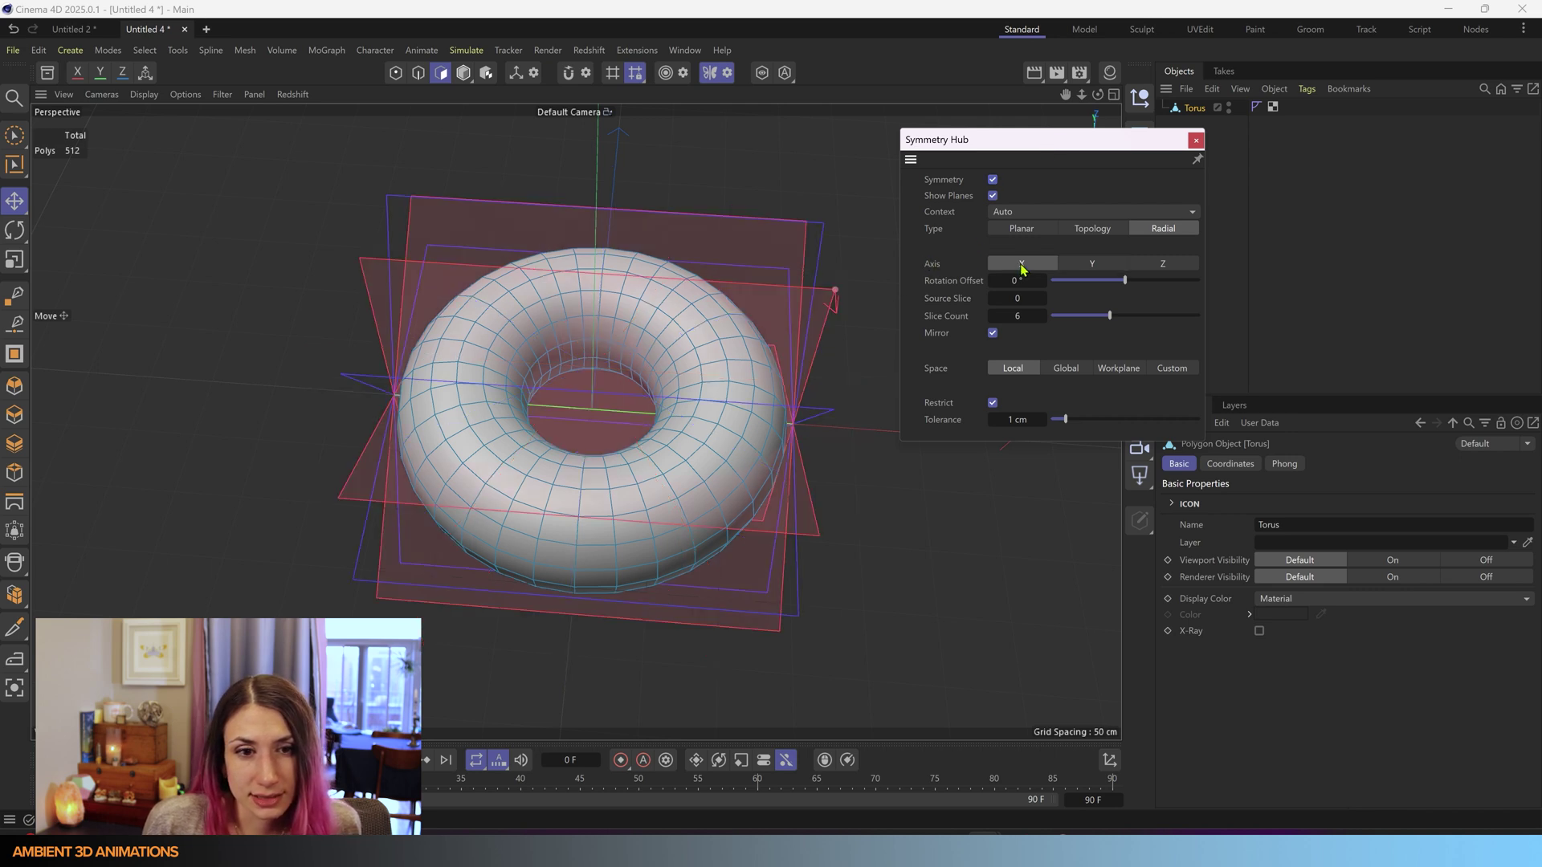
left_click(1091, 265)
left_click(1162, 265)
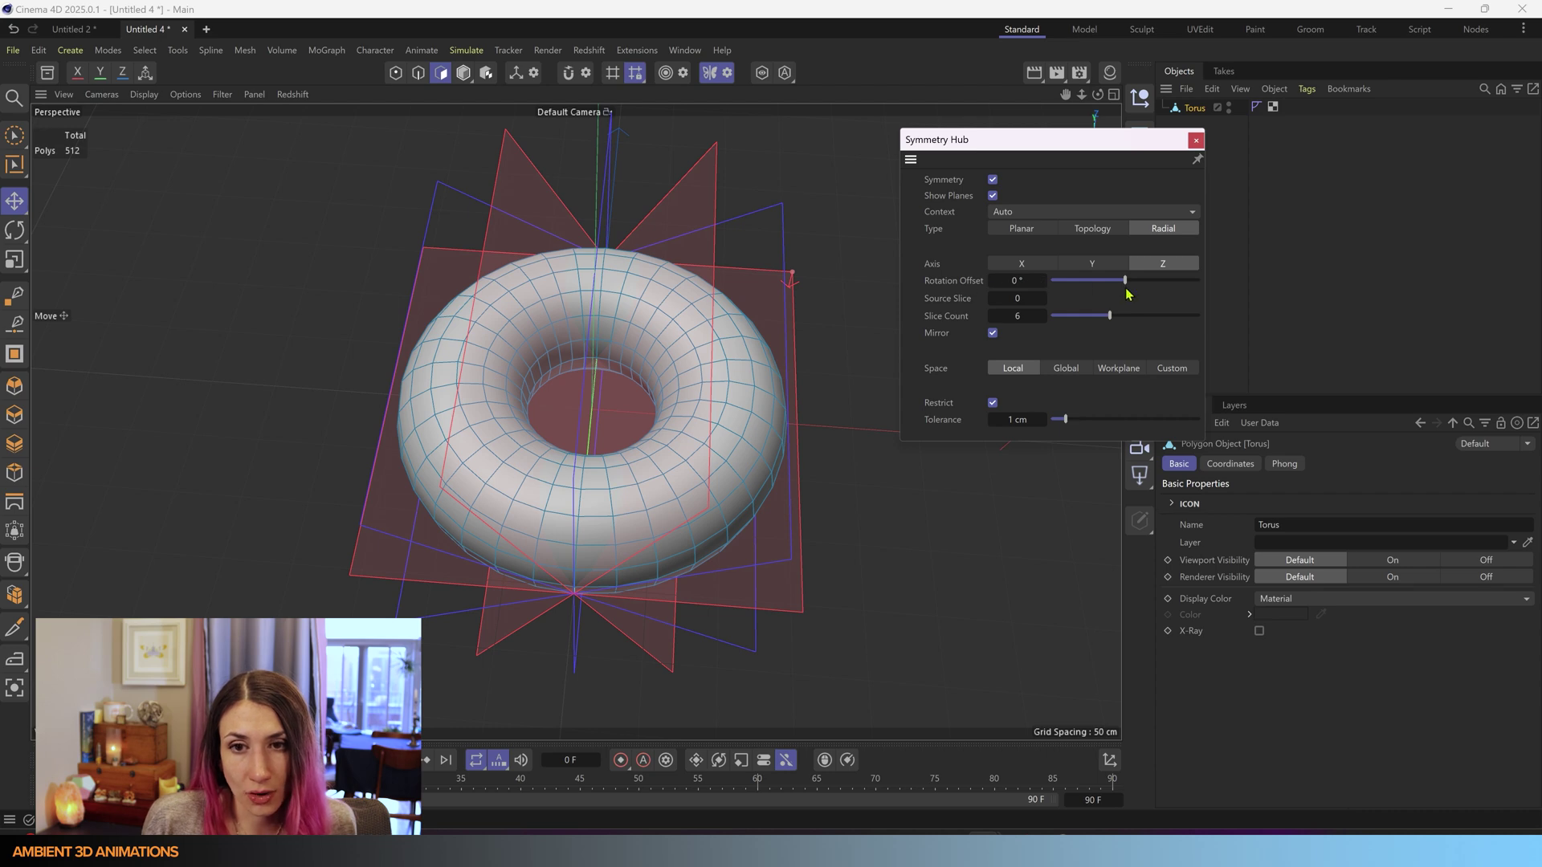
- Adjust the symmetry Rotation Offset, then clear its field to enter a new value
left_click_drag(1126, 281, 1119, 283)
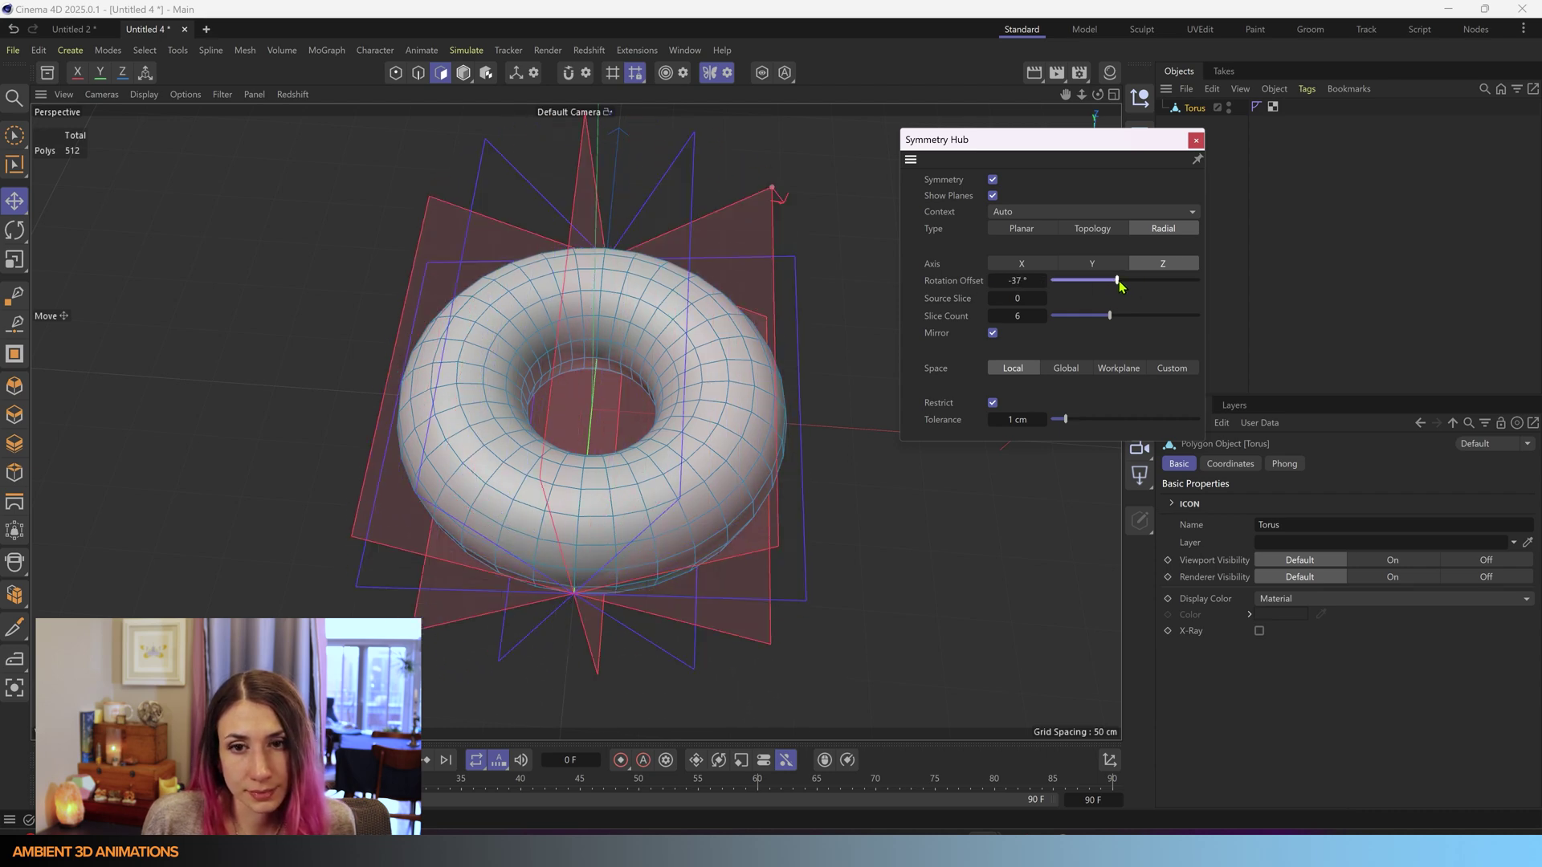
double_click(1019, 281)
key("BackSpace")
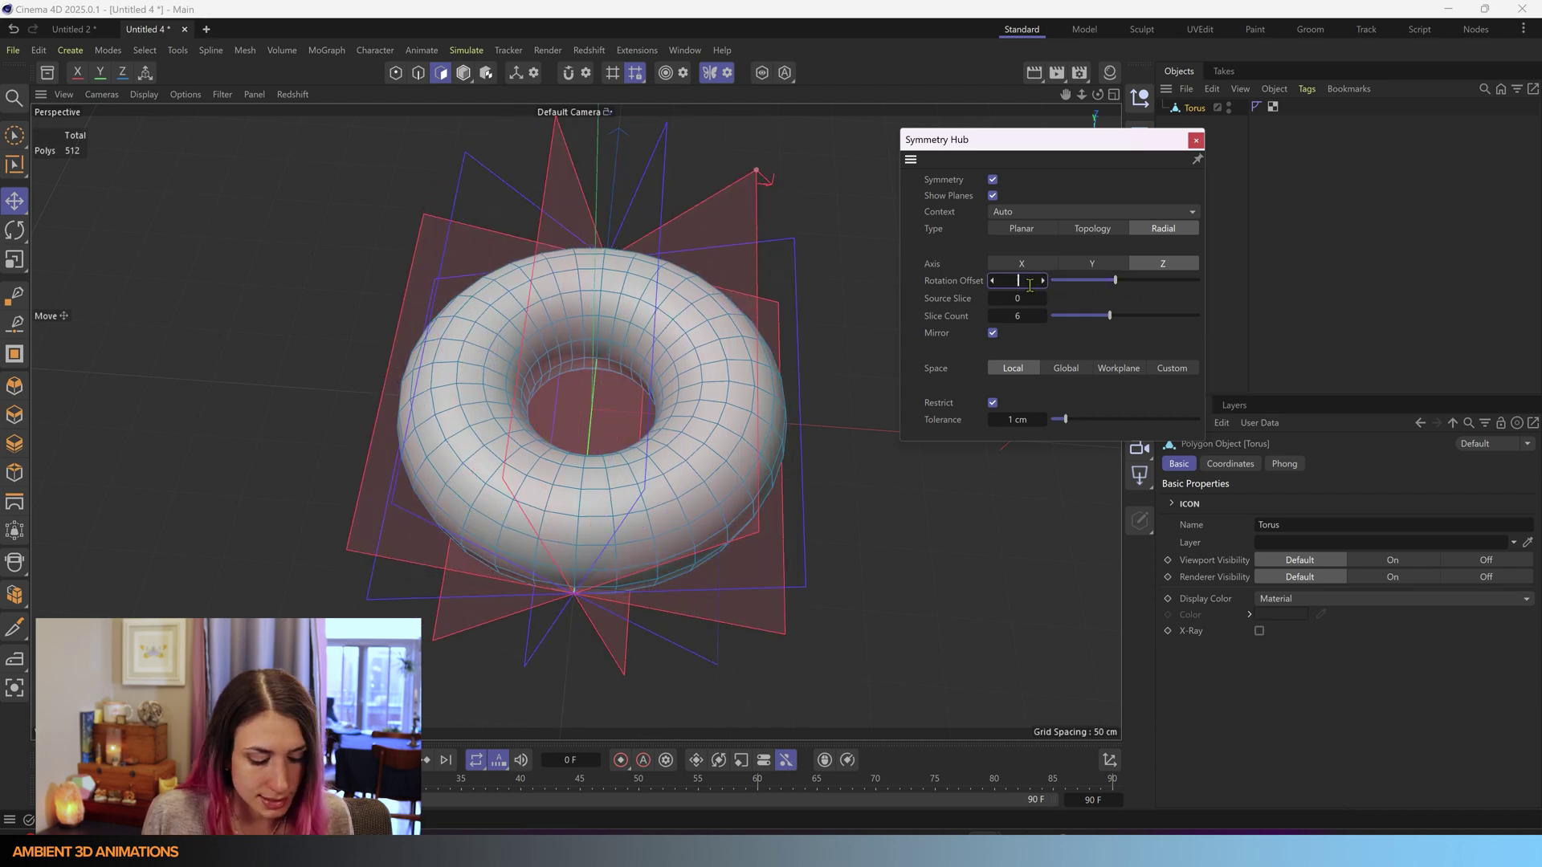
type("0")
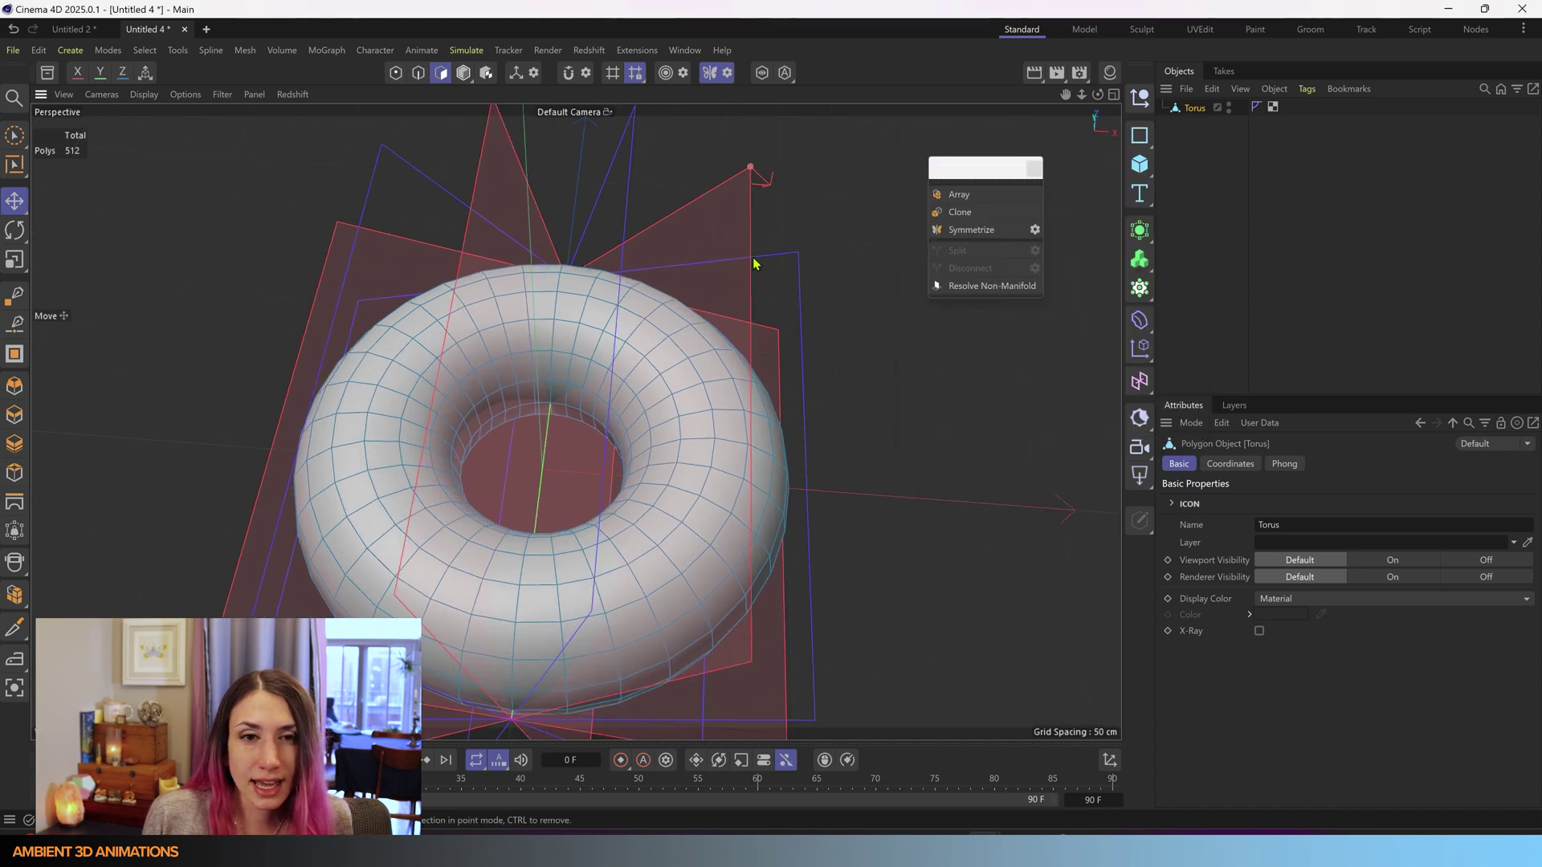
left_click_drag(755, 264, 697, 176, "alt")
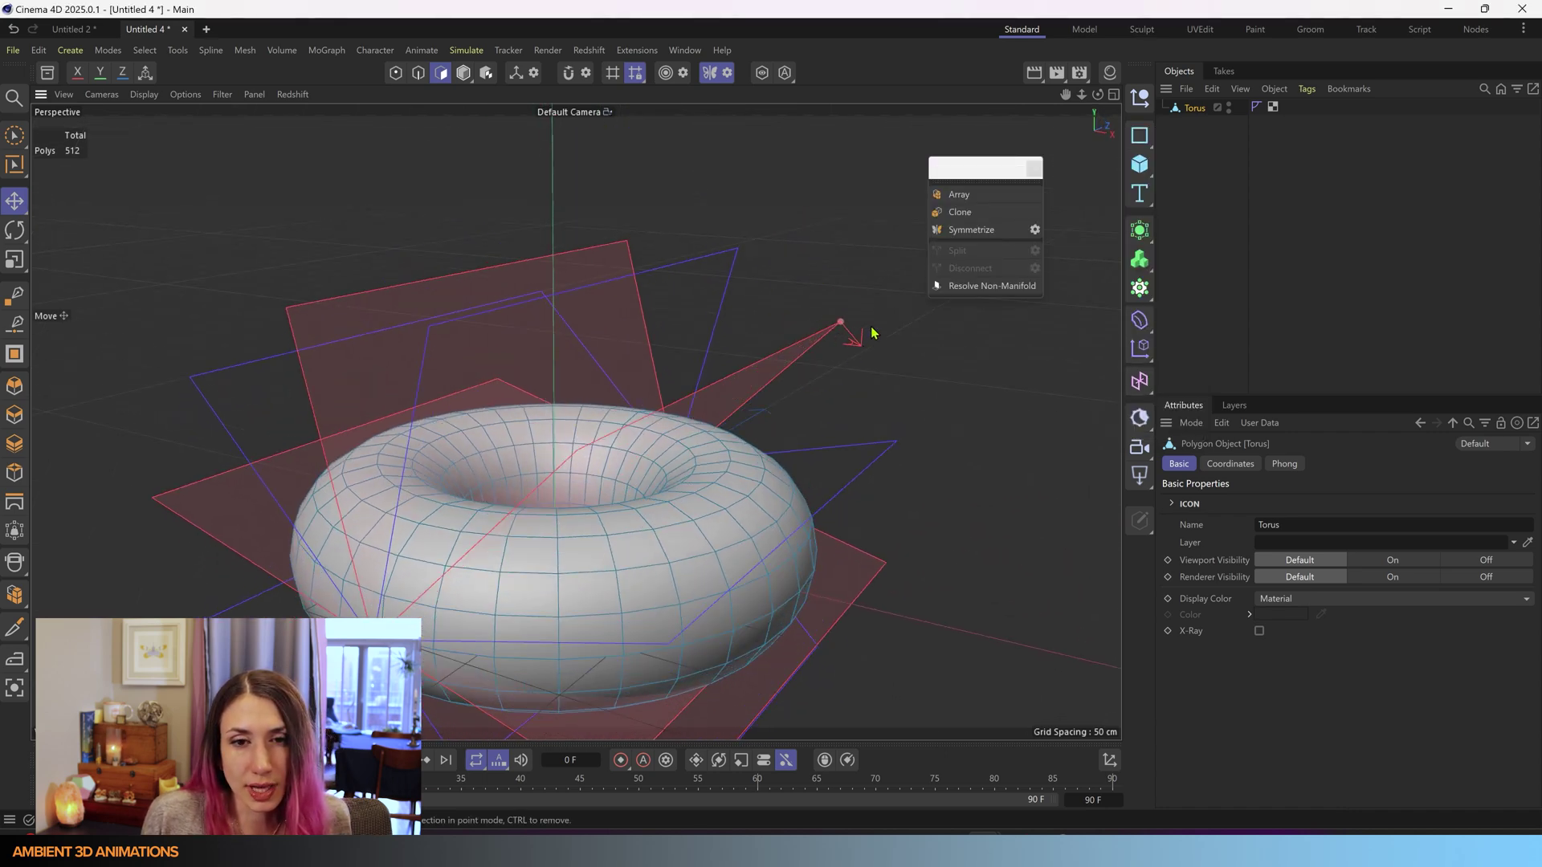
- Set the radial symmetry axis to Y and check its planes from a top-down view
left_click(735, 74)
left_click_drag(780, 77, 1101, 108)
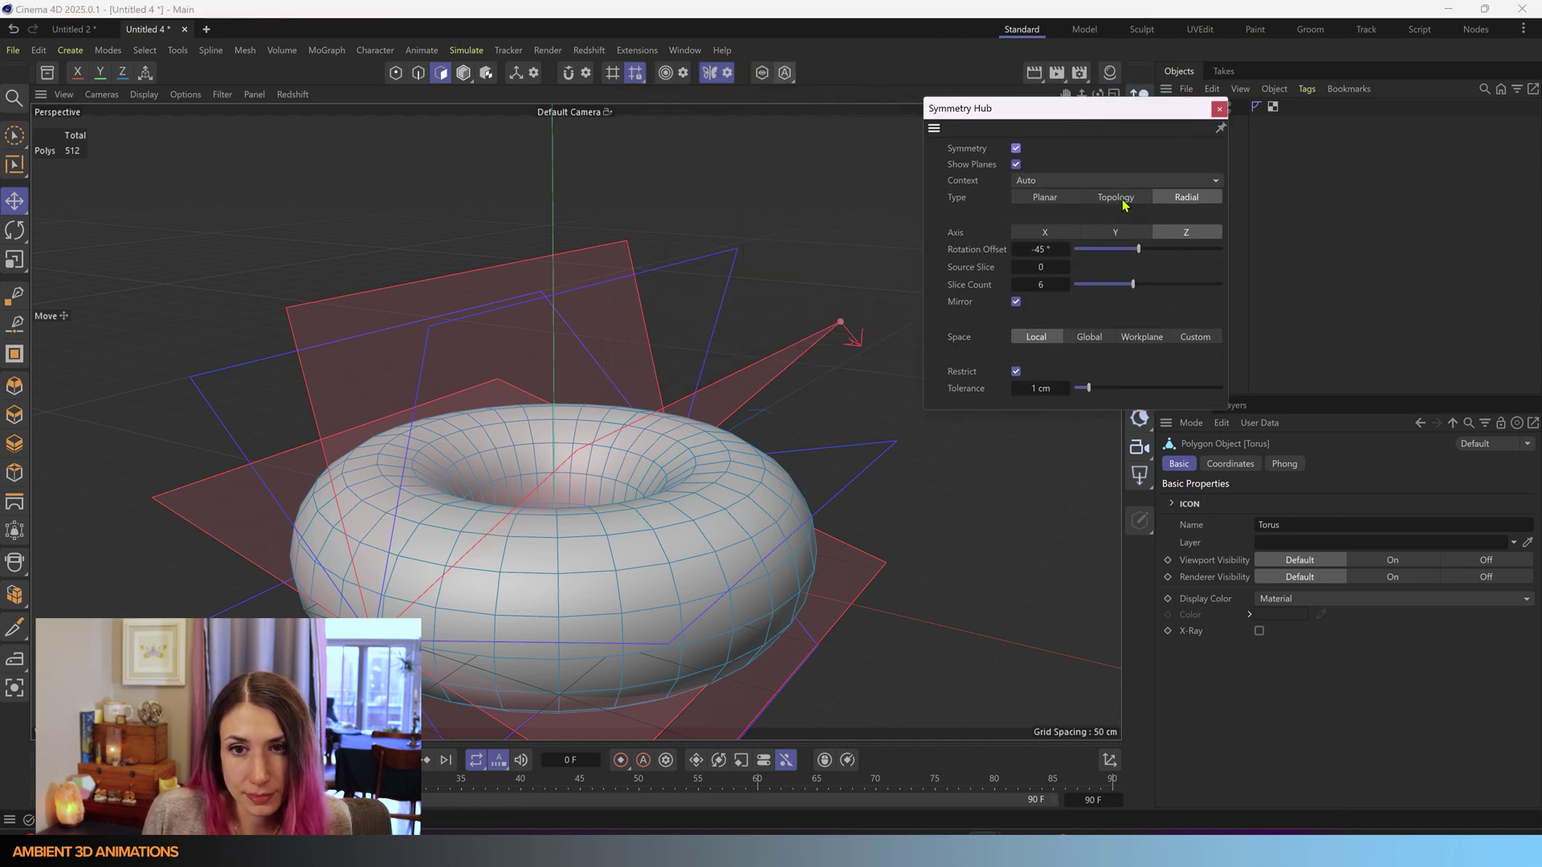
left_click(1115, 232)
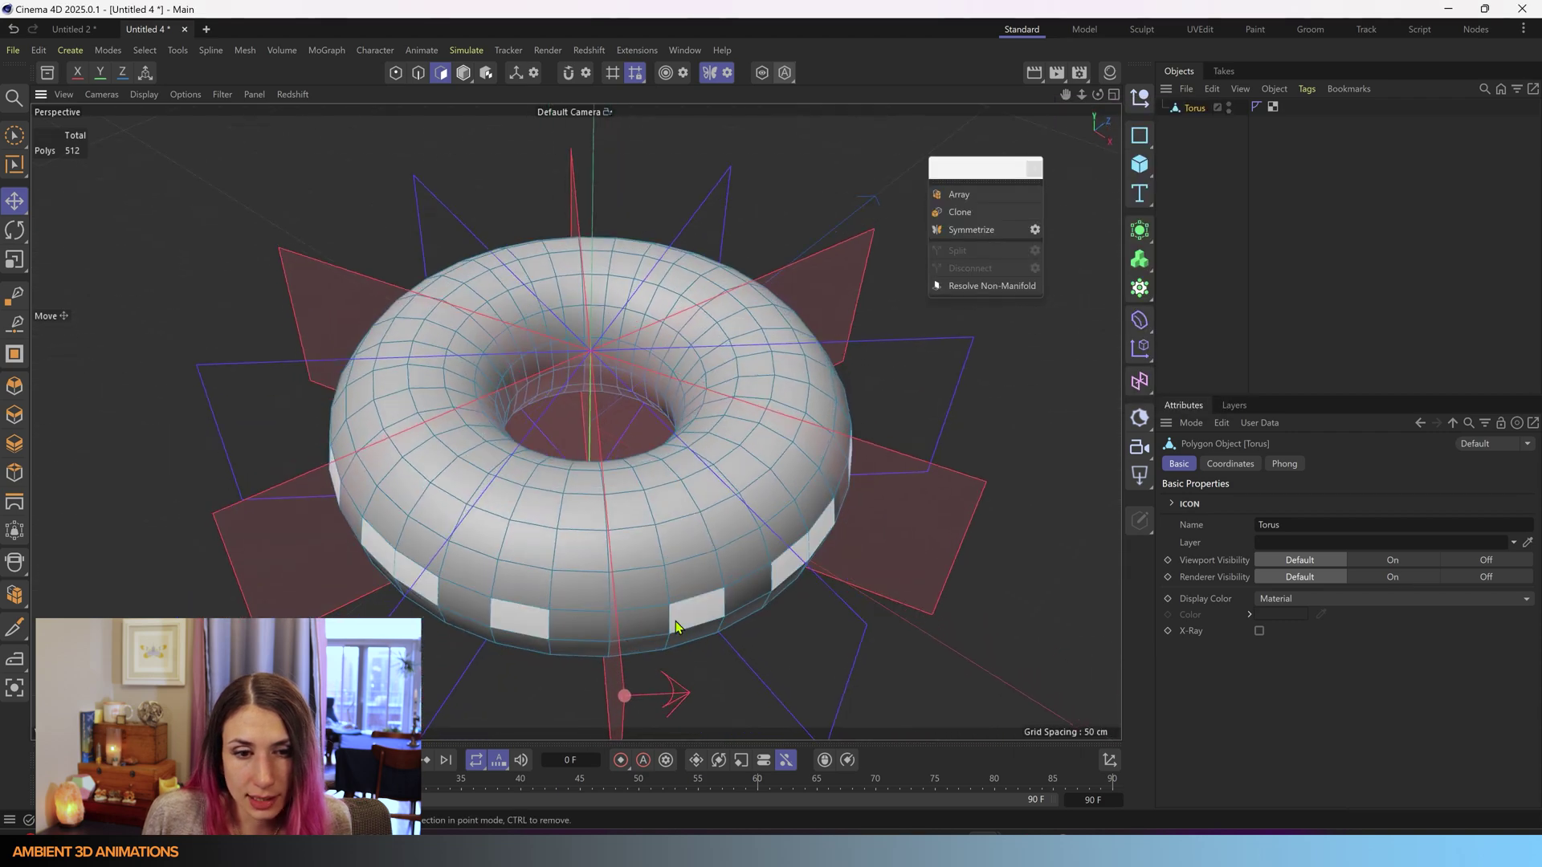
left_click_drag(675, 621, 477, 613, "alt")
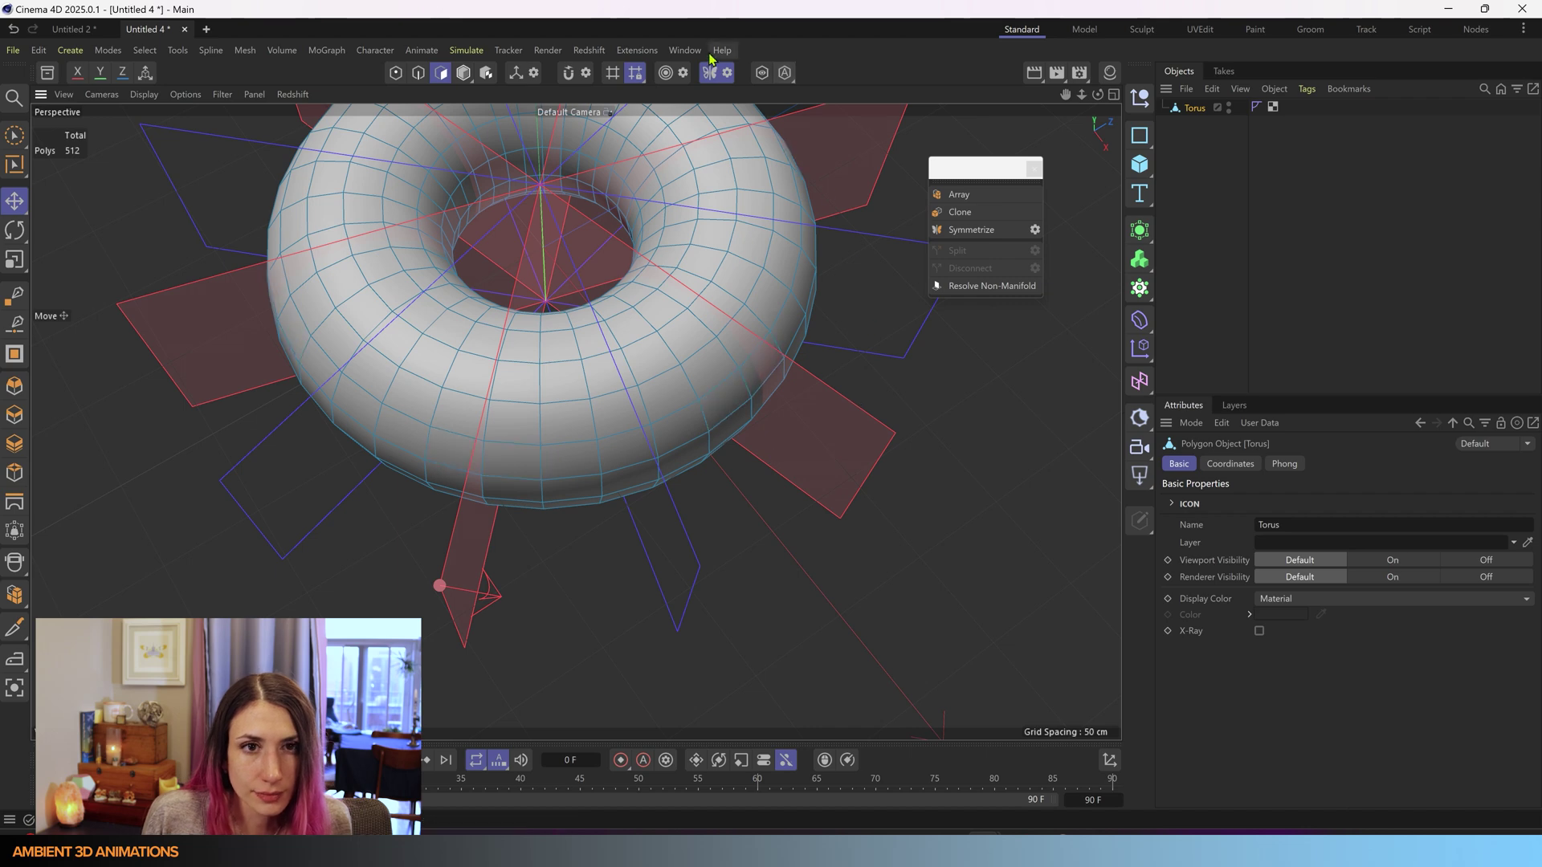
left_click(732, 76)
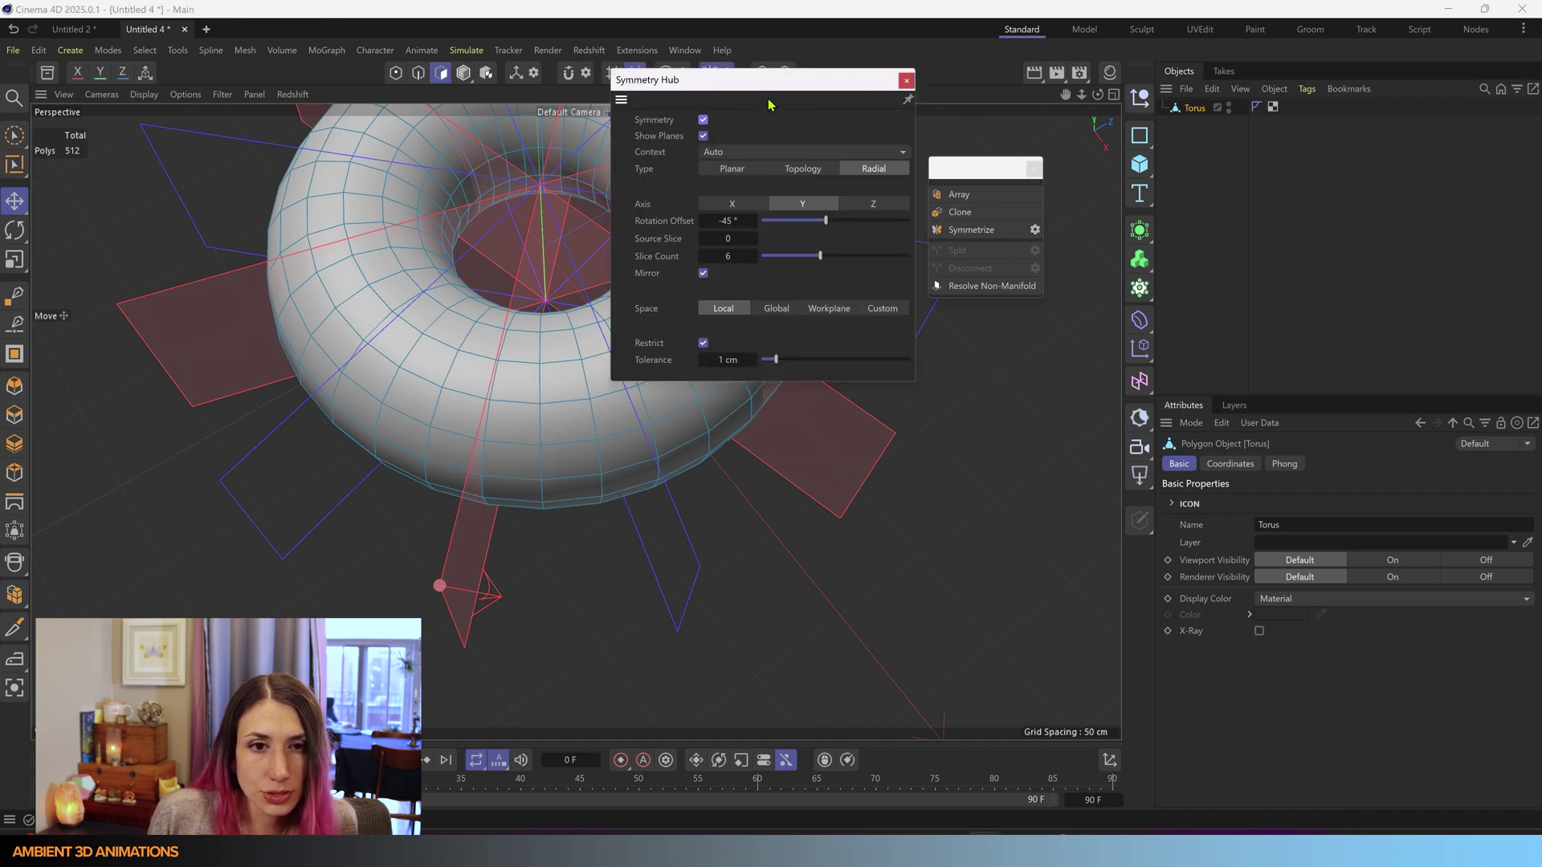
left_click_drag(781, 87, 1048, 126)
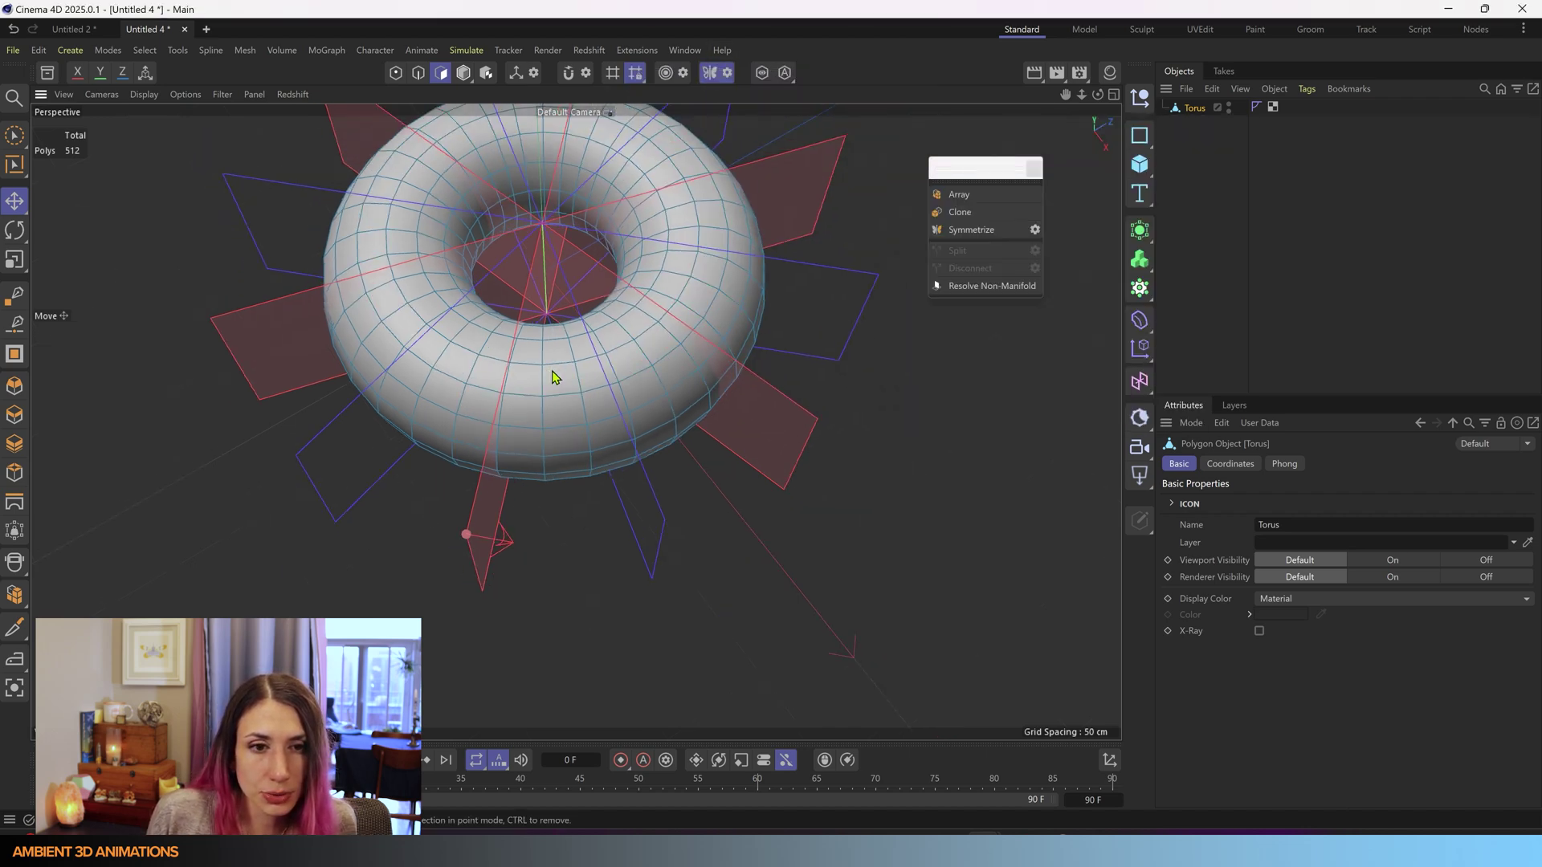
mouse_move(562, 370)
left_mouse_down("alt")
mouse_move(620, 551)
mouse_move(608, 218)
left_mouse_up("alt")
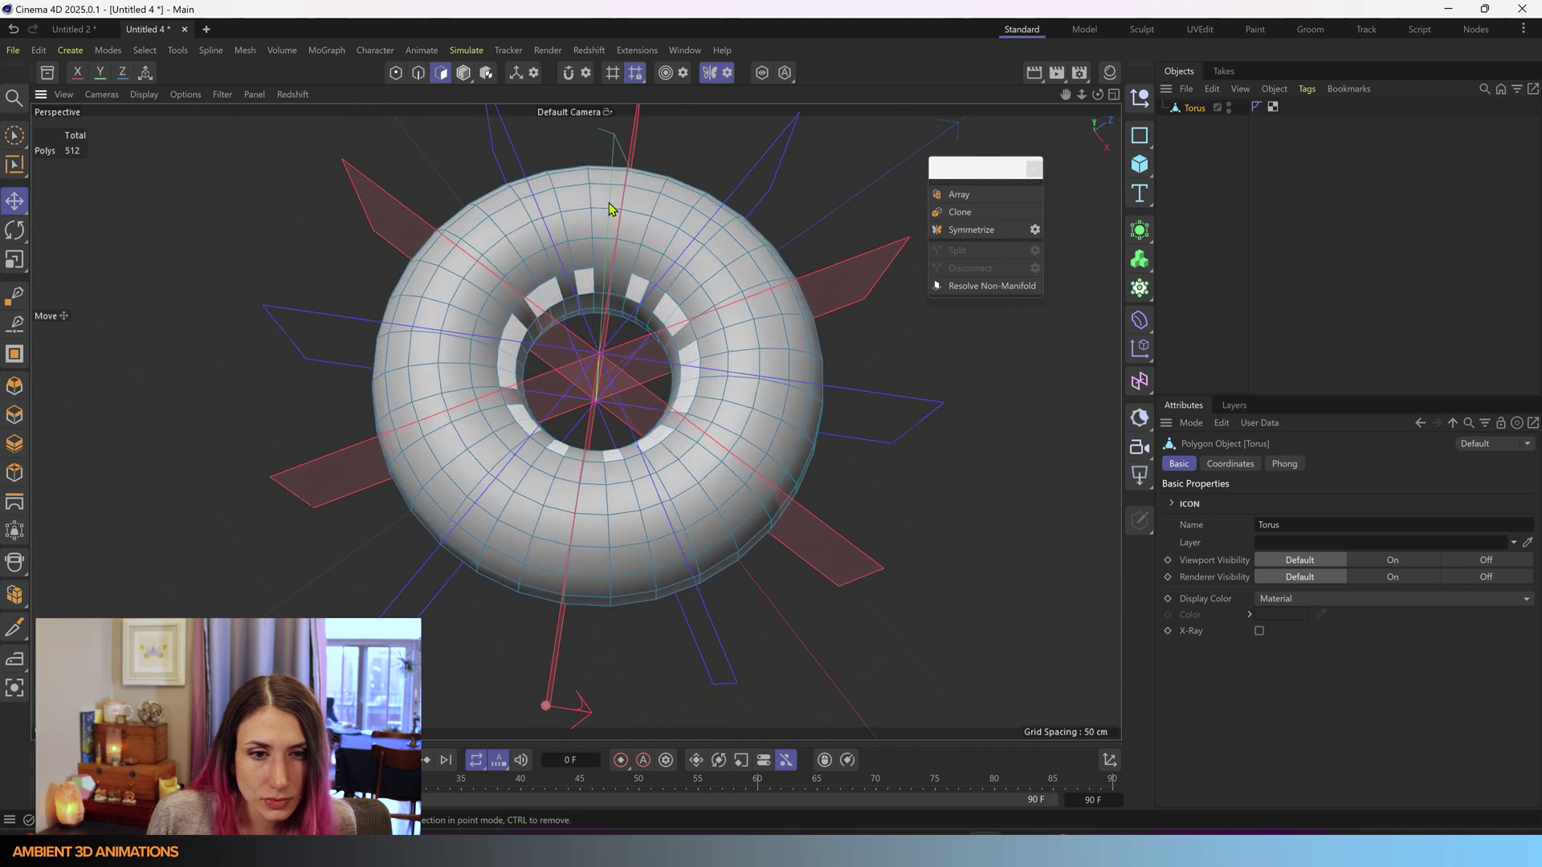
left_click(724, 75)
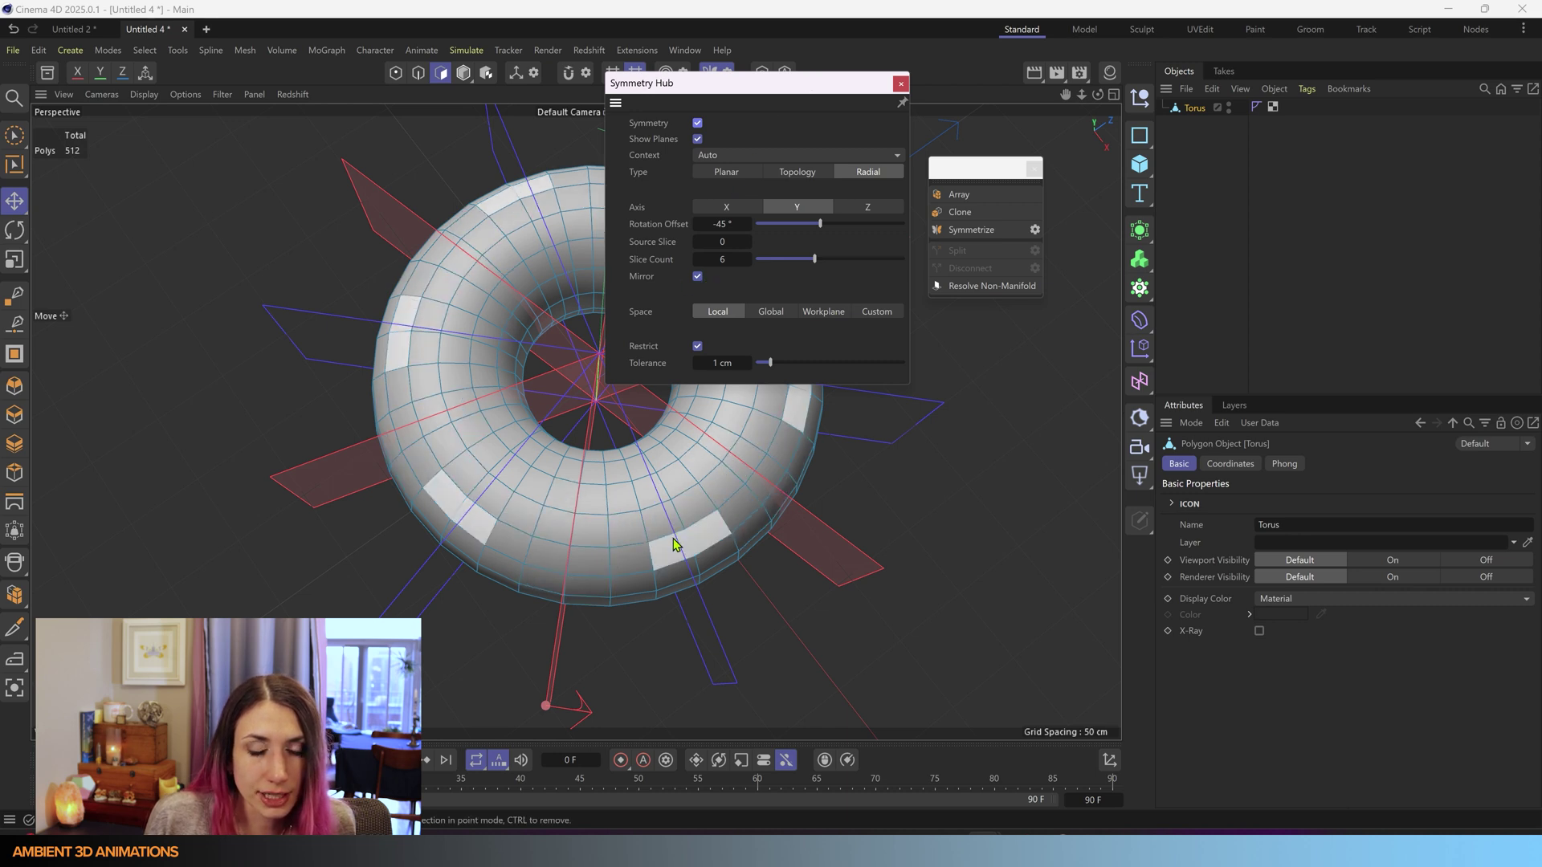
- Raise the slice count to 8 and leave Mirror unchecked after testing it
left_click(749, 259)
left_click(750, 260)
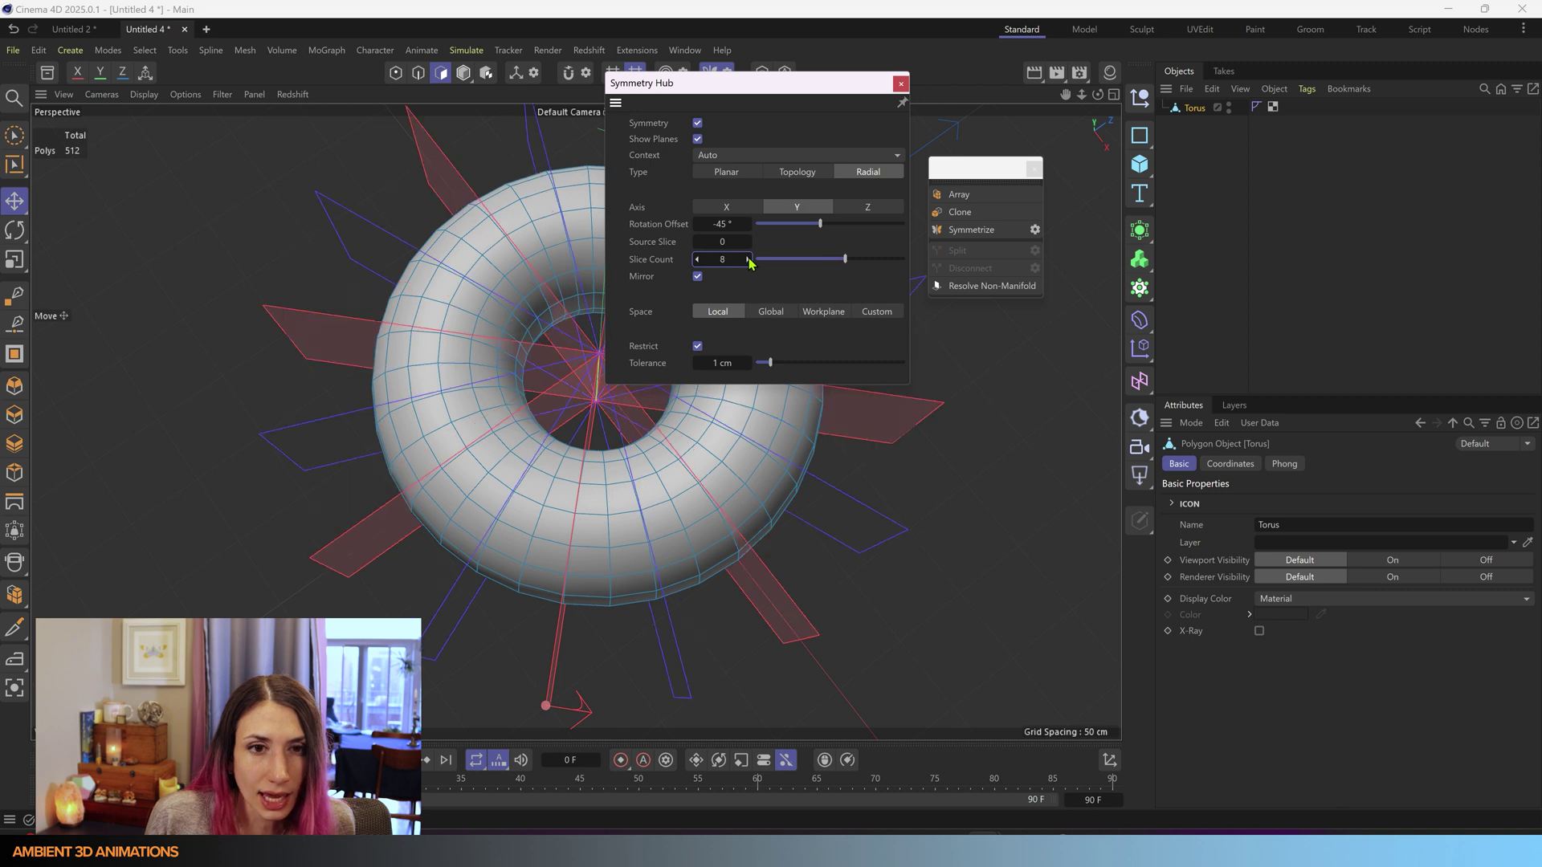
left_click(698, 278)
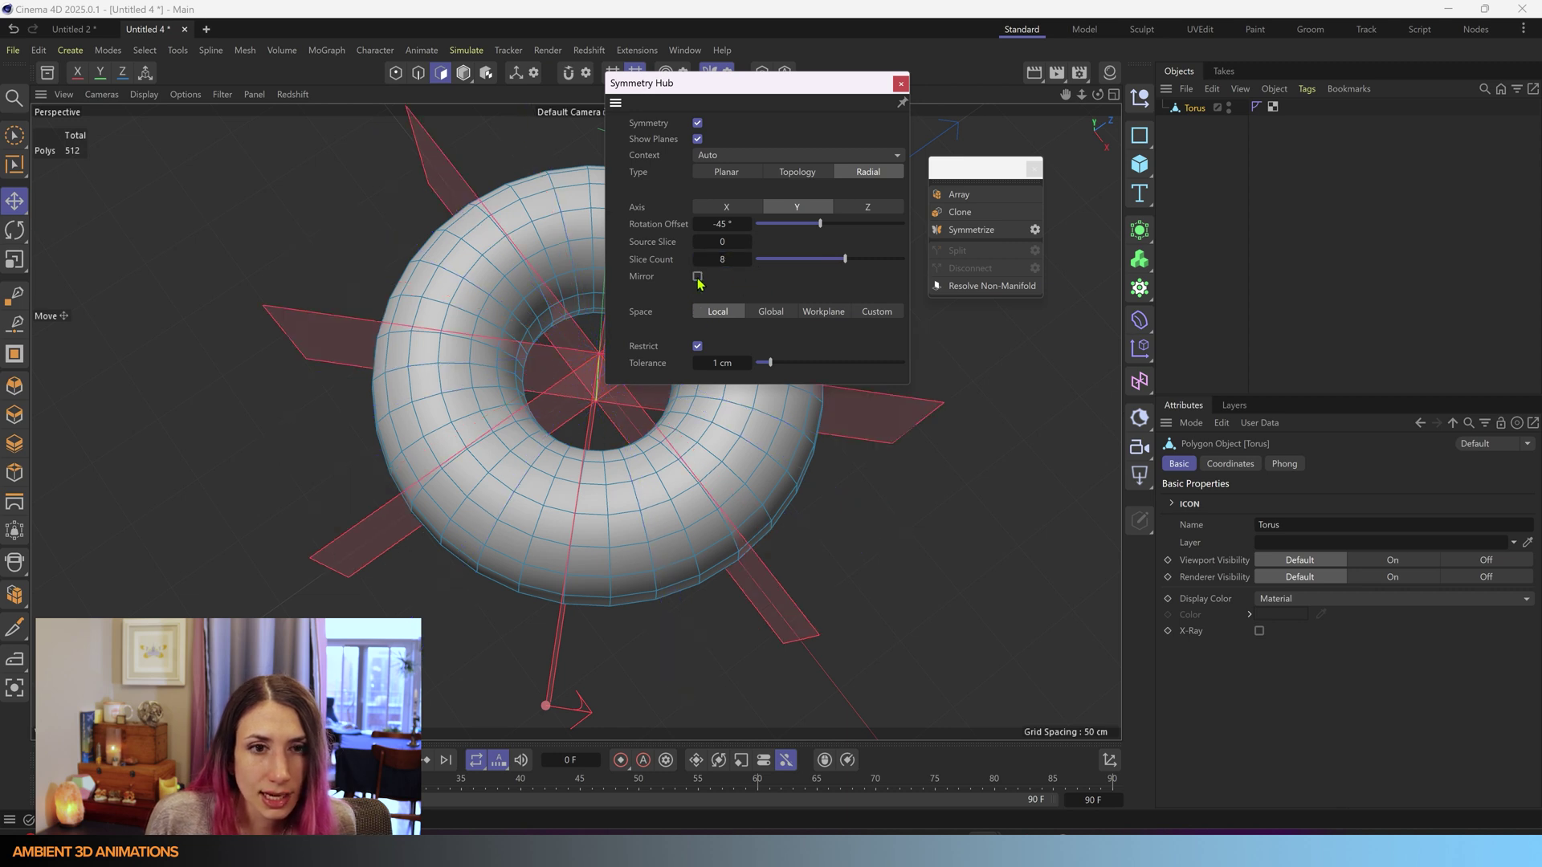
left_click(697, 278)
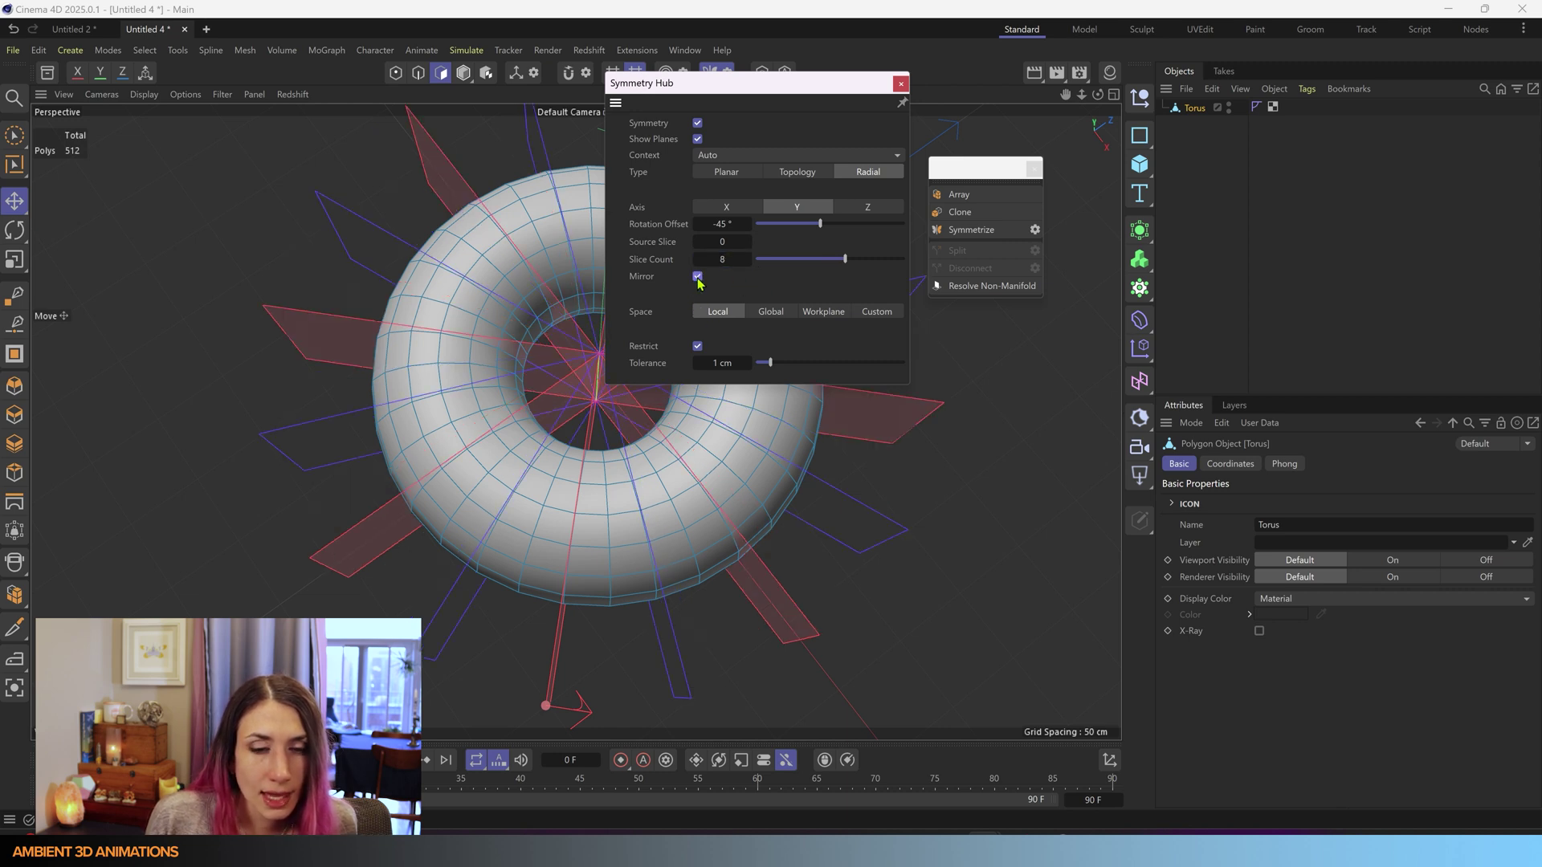
left_click(698, 279)
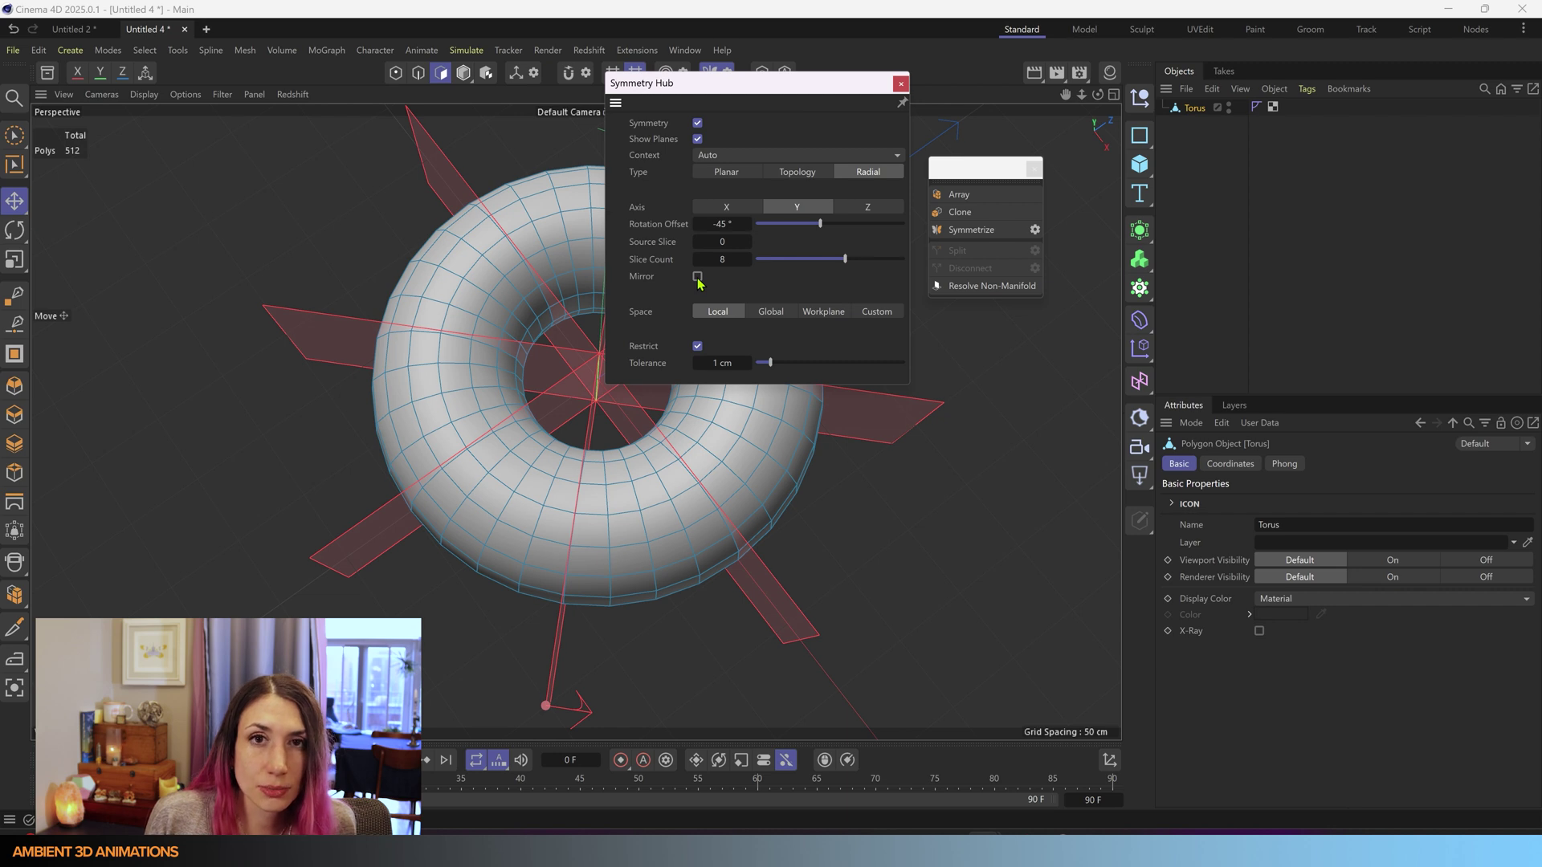
left_click(698, 279)
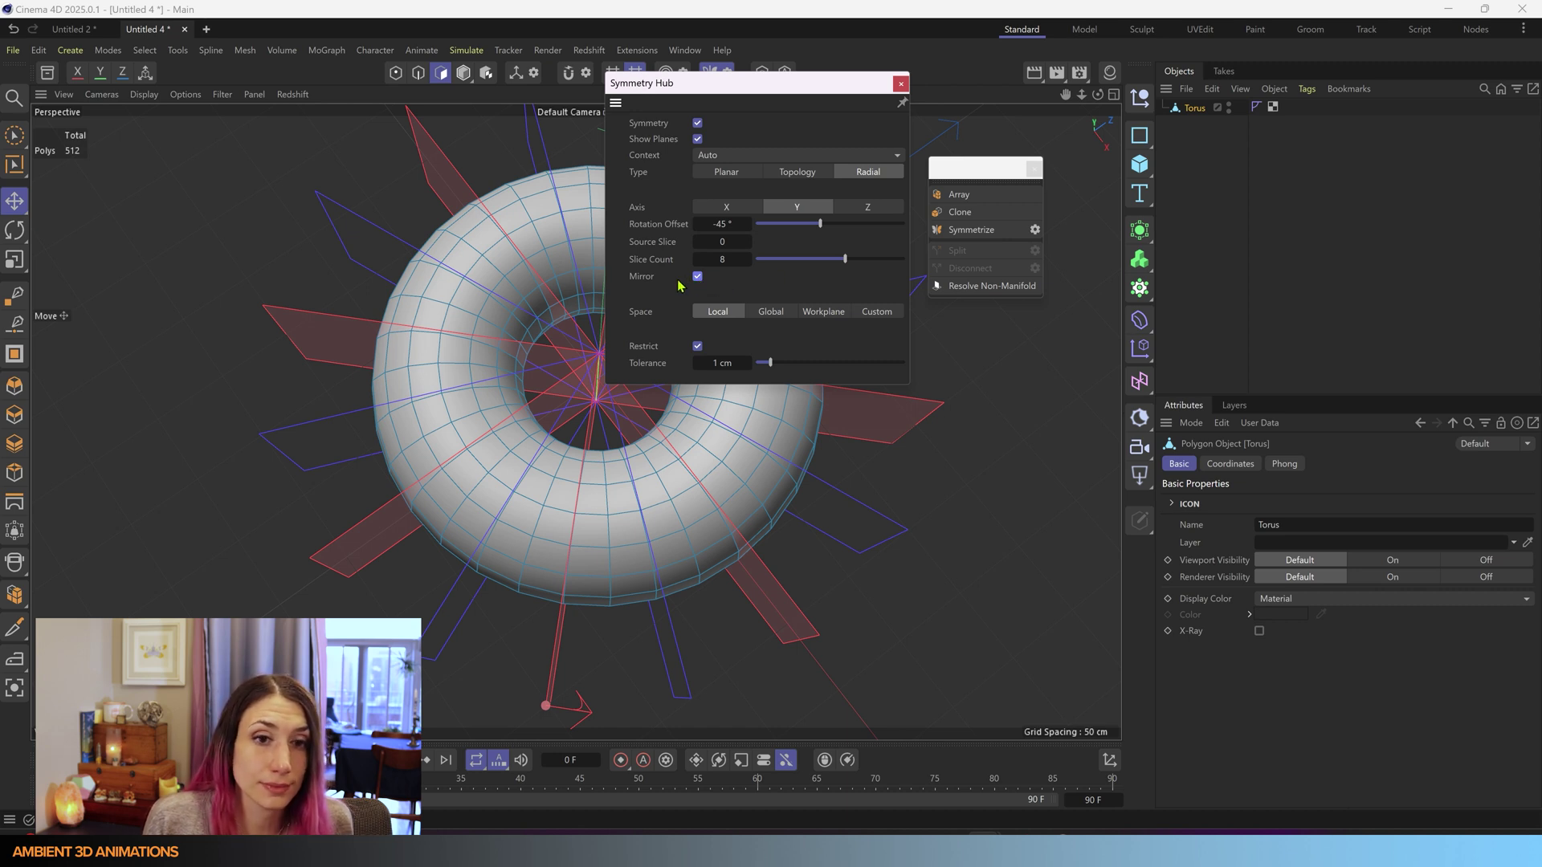
left_click(698, 277)
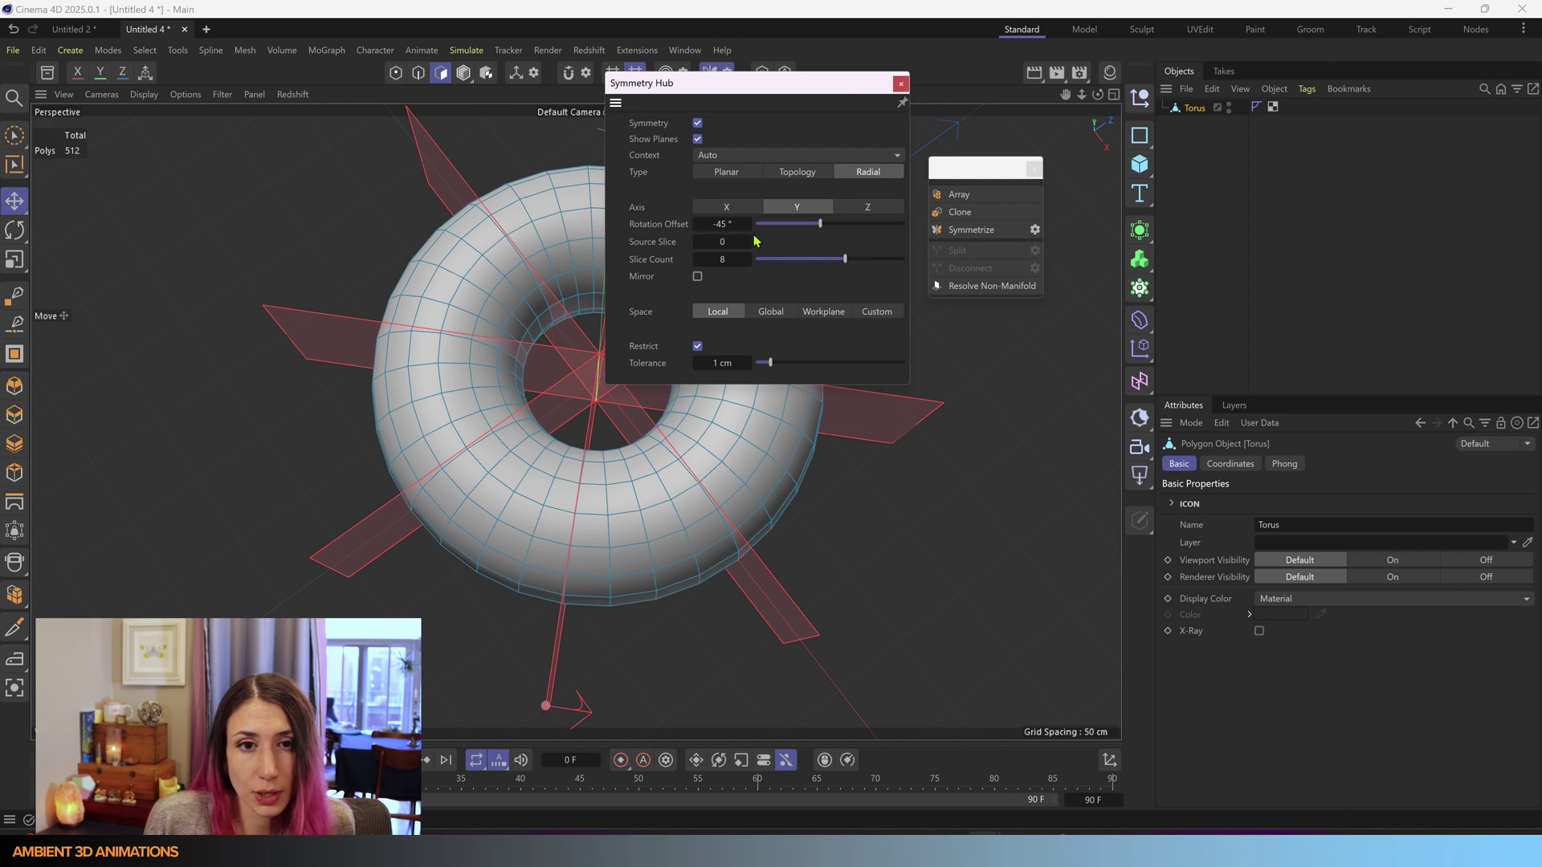
- Step the source slice around the torus, reset it to 0, and close Symmetry Hub
left_click(748, 242)
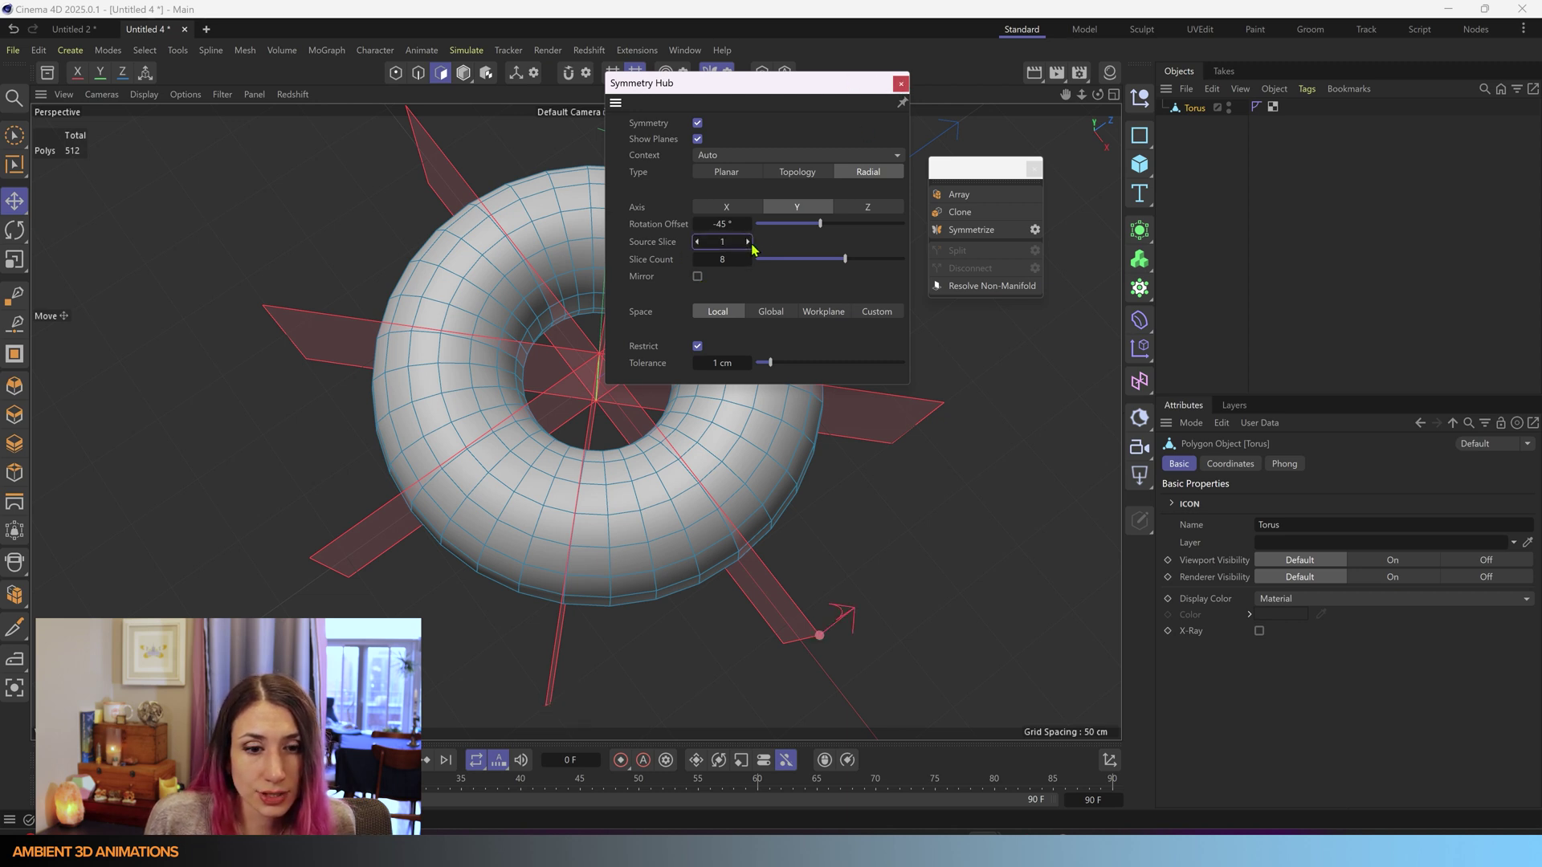
left_click_drag(785, 98, 1154, 125)
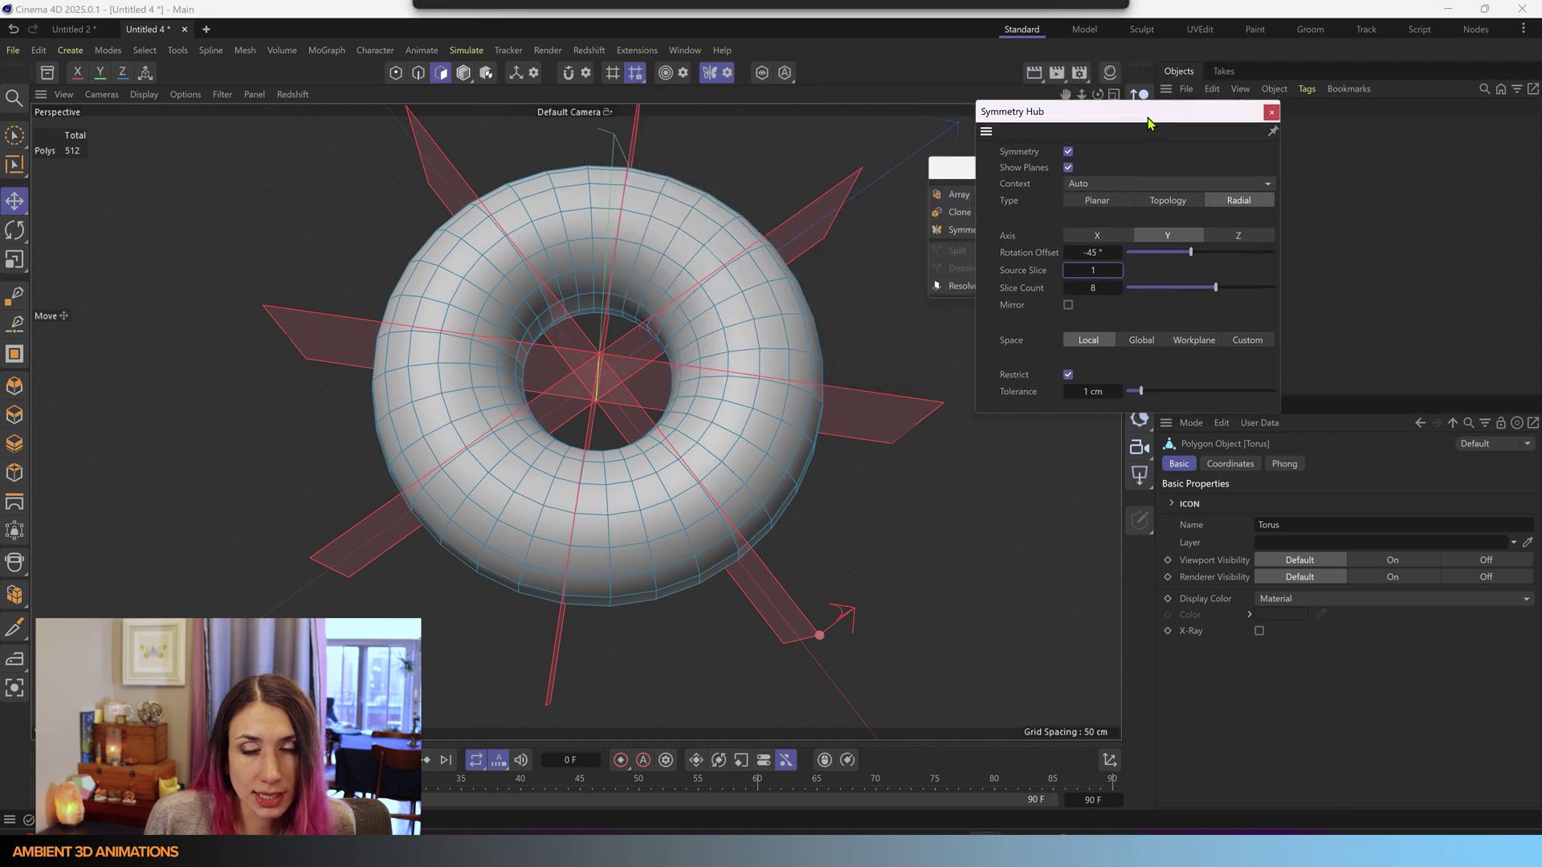
left_click(1118, 271)
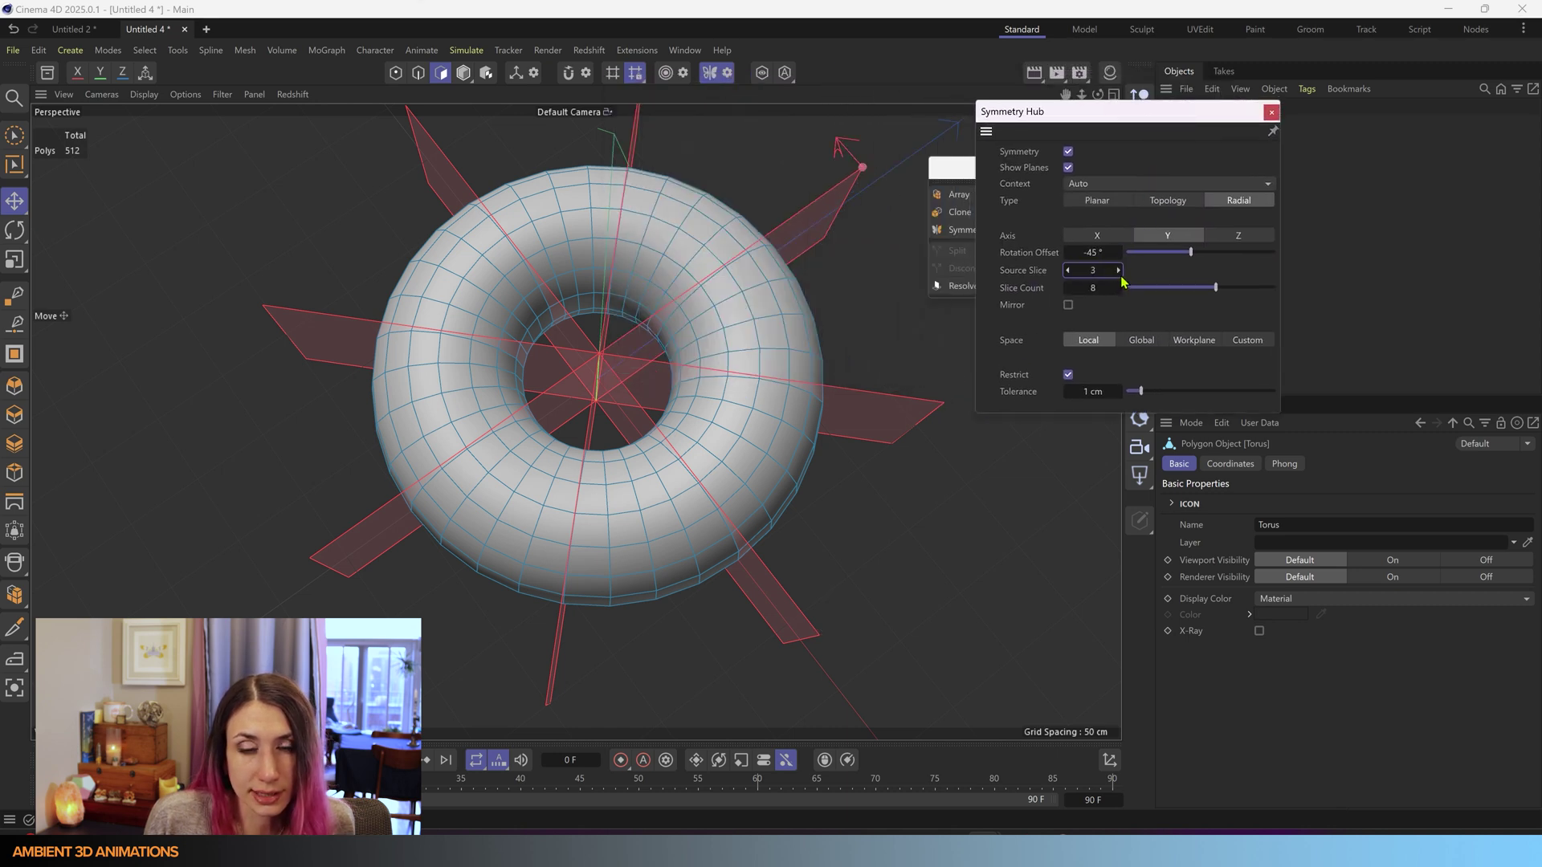
left_click(1118, 270)
left_click(1119, 270)
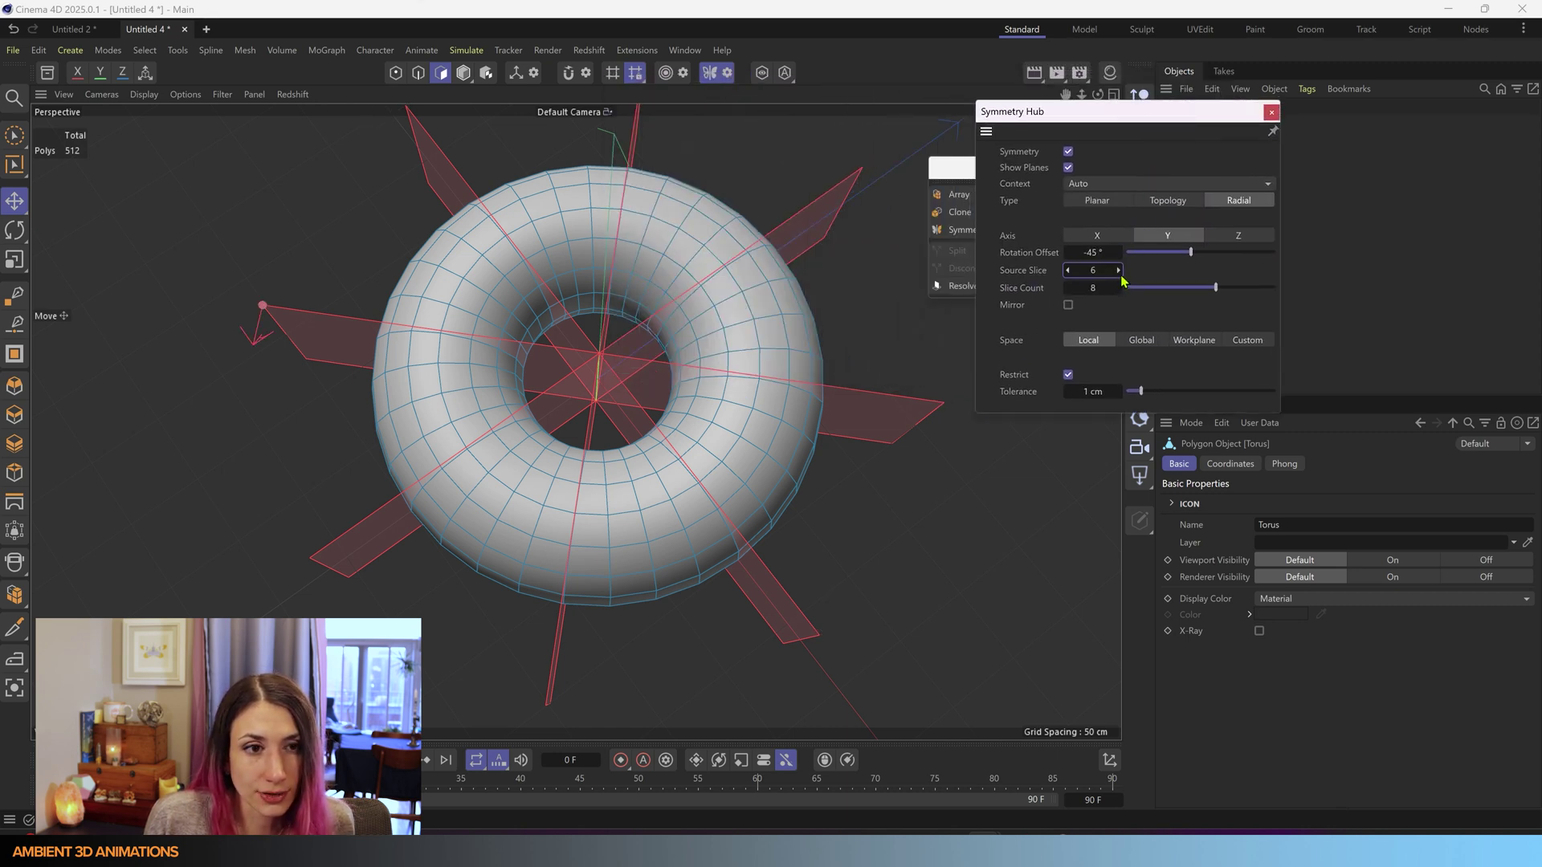
left_click(1118, 270)
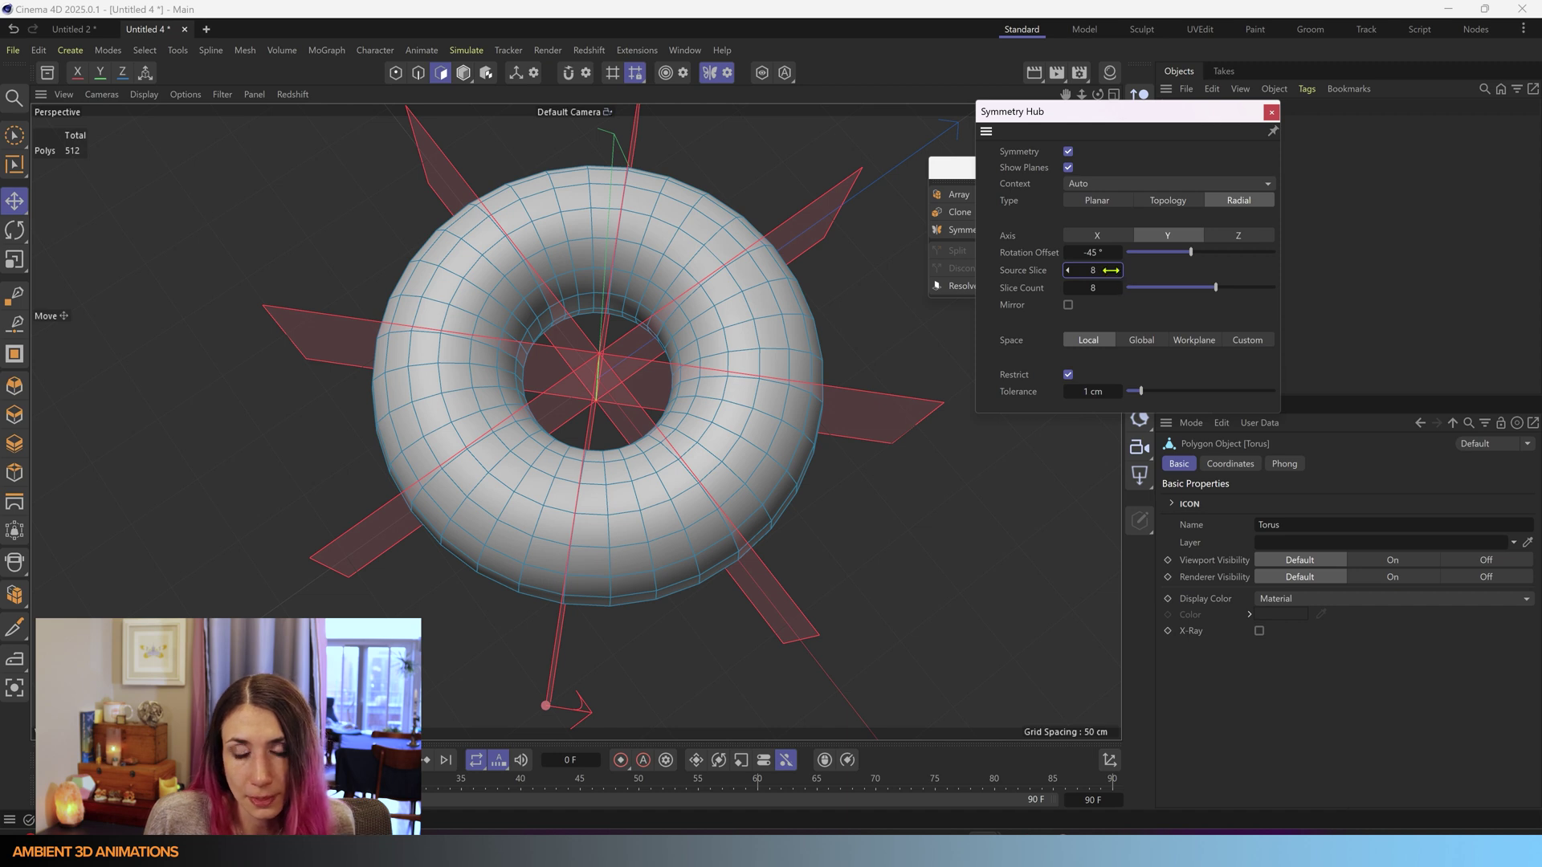
left_click(1071, 270)
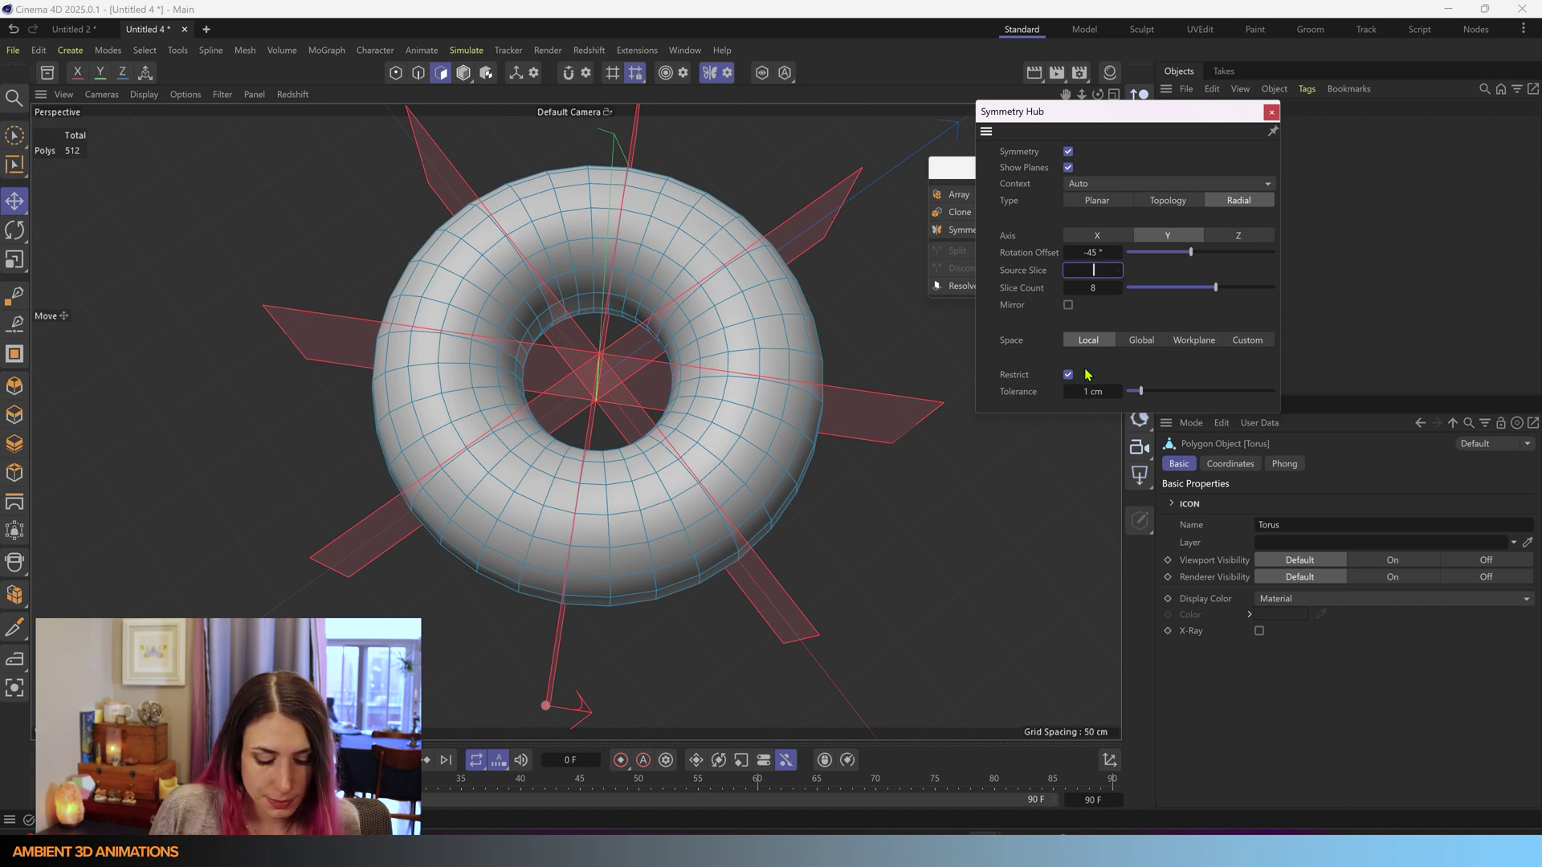
left_click(1274, 114)
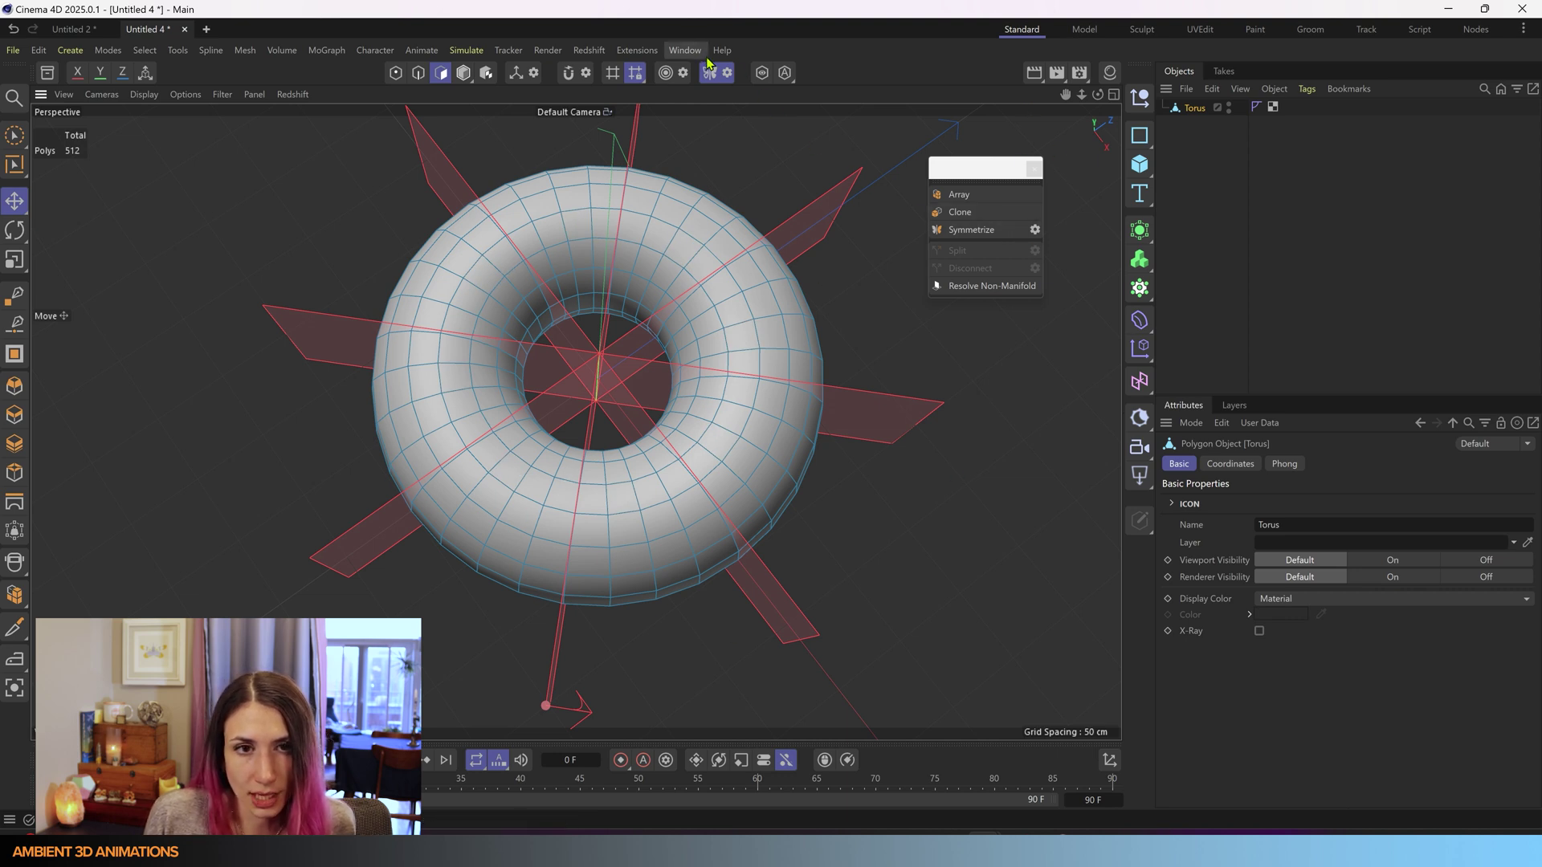
left_click(1036, 231)
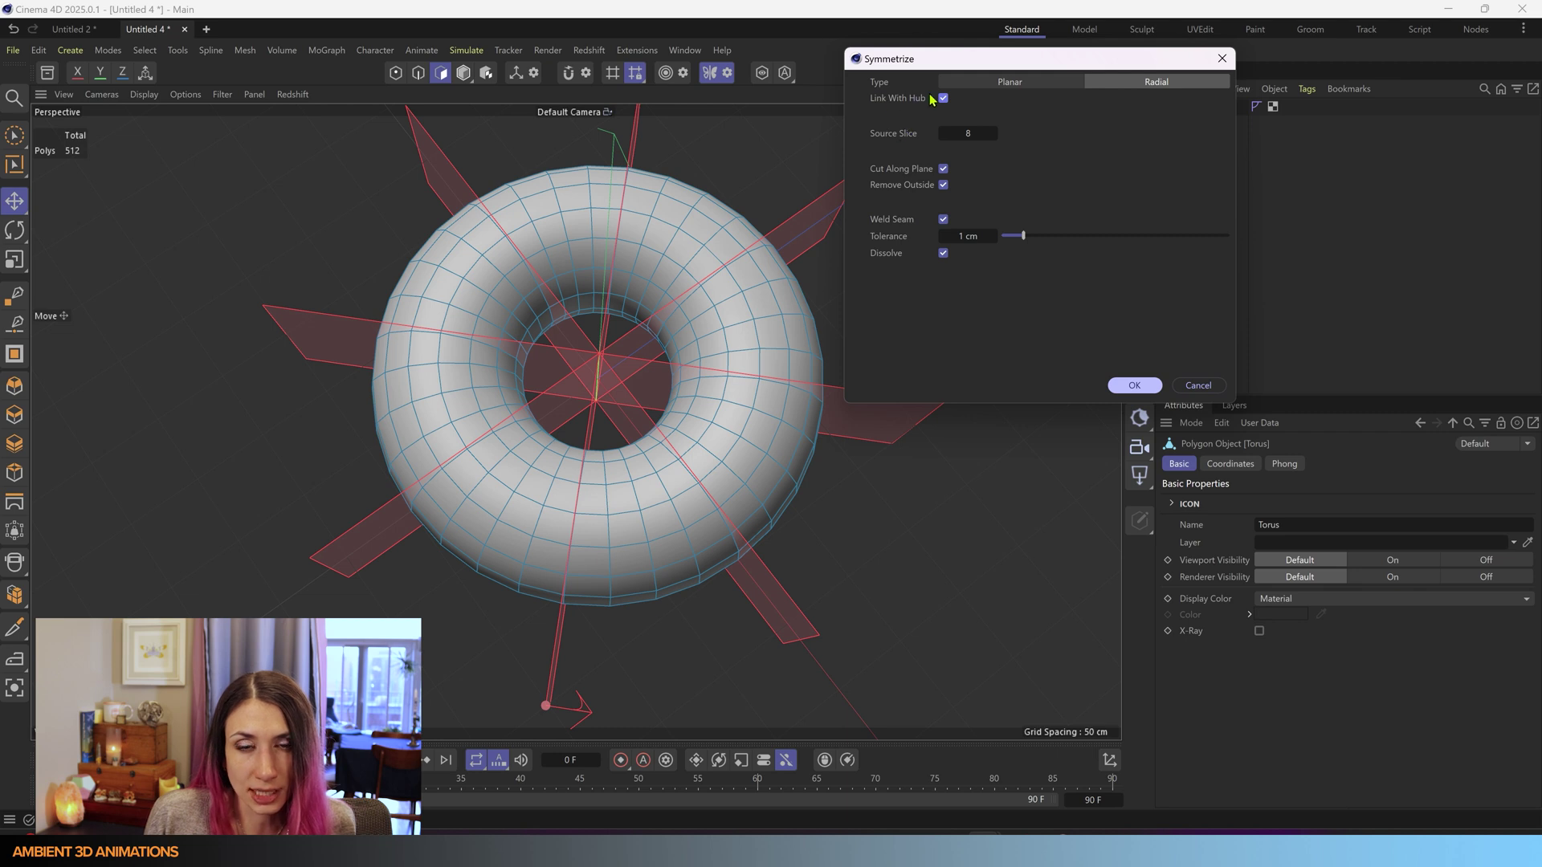
left_click_drag(990, 69, 1162, 127)
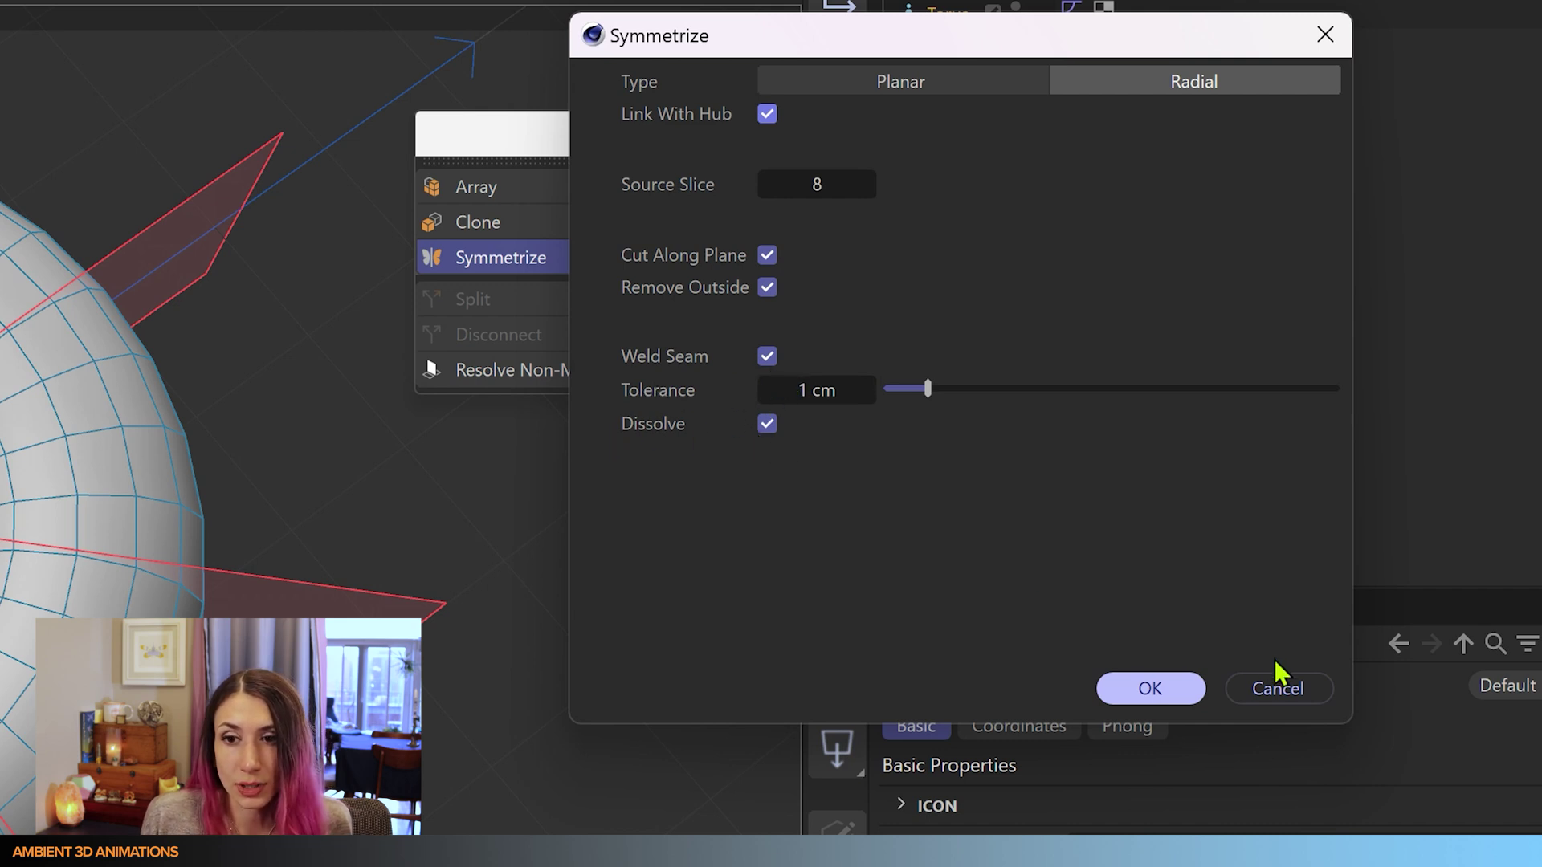
left_click(1291, 697)
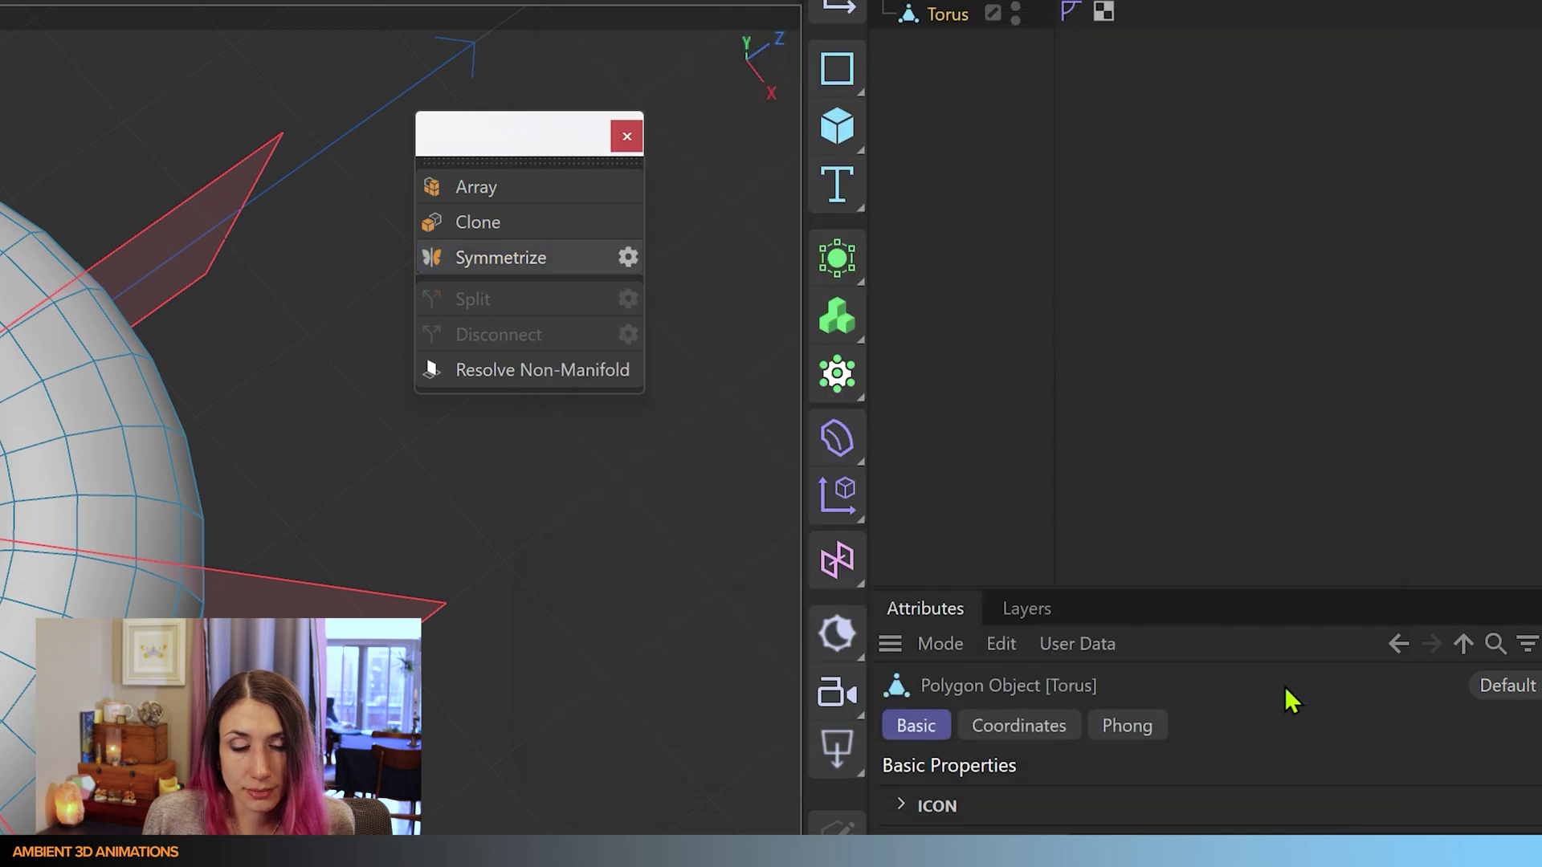
- Deselect all, turn symmetry off, and select a single torus polygon
key("ctrl+shift+a")
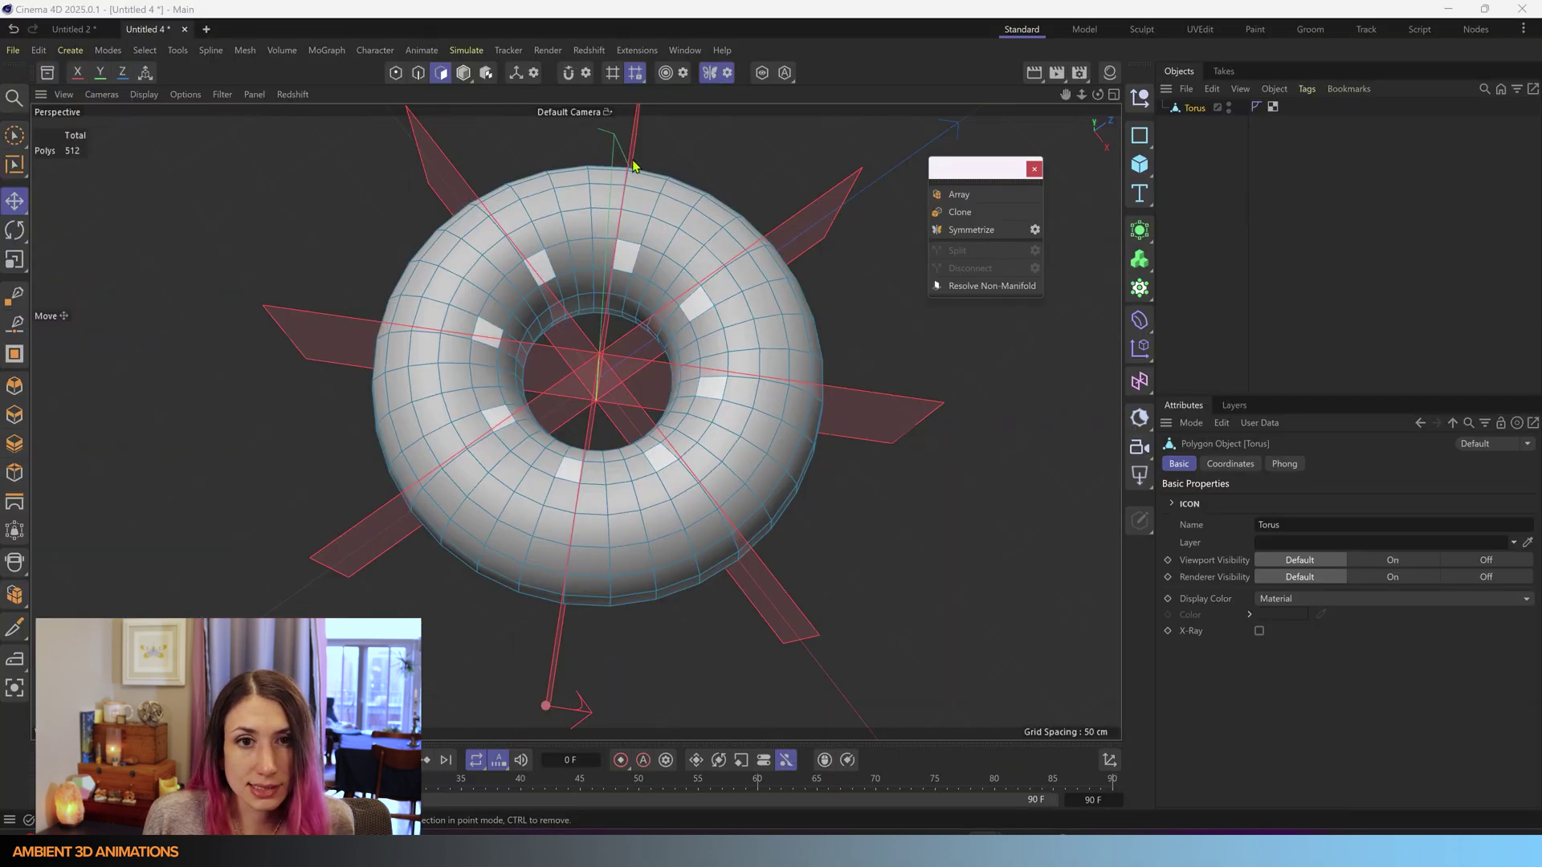
left_click(727, 74)
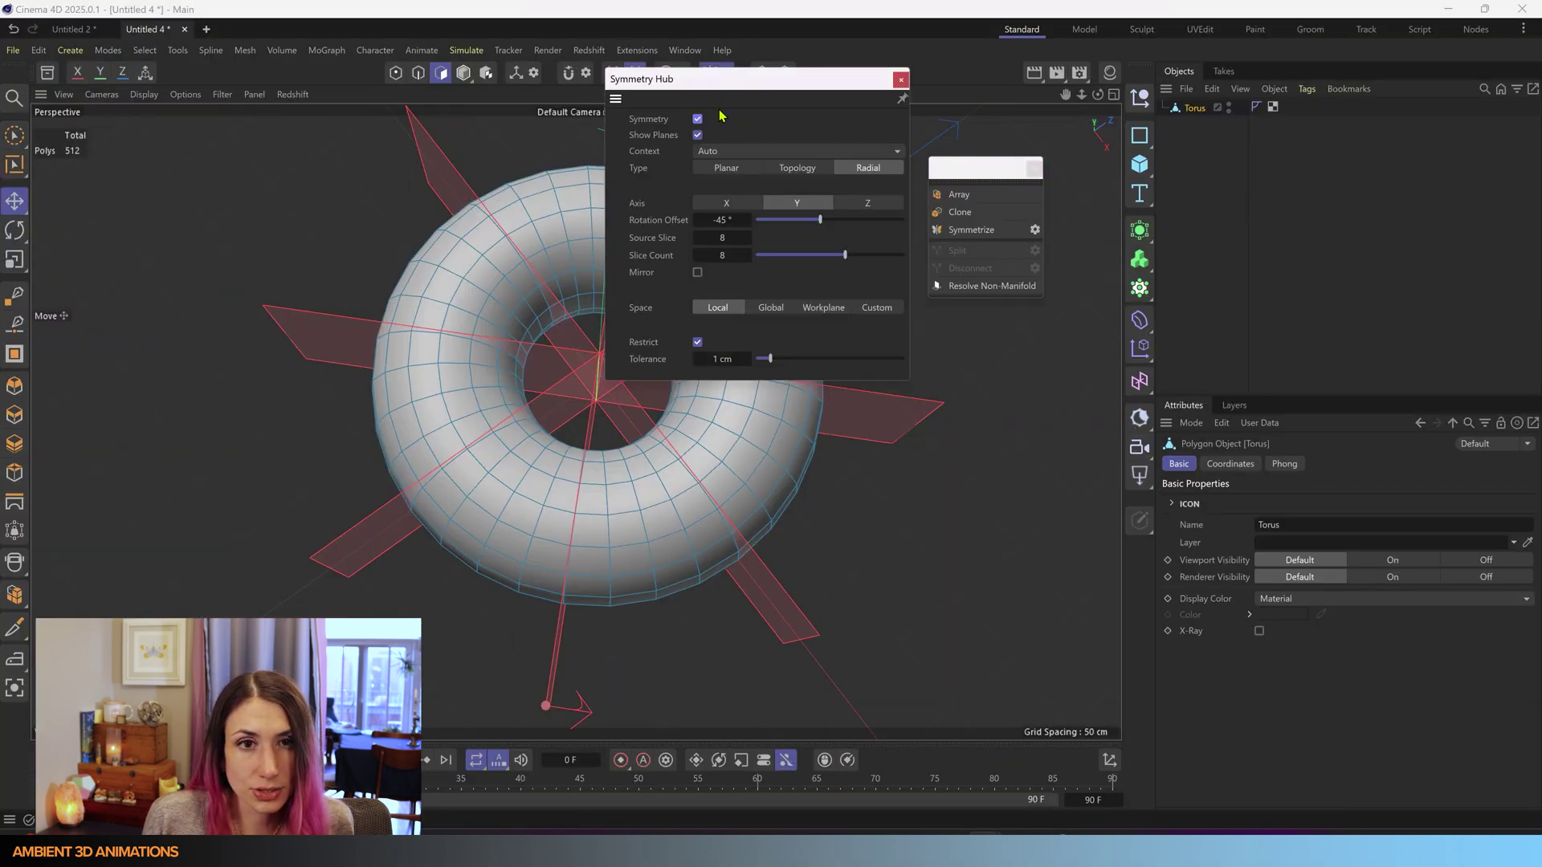
left_click(696, 120)
left_click_drag(759, 80, 1041, 82)
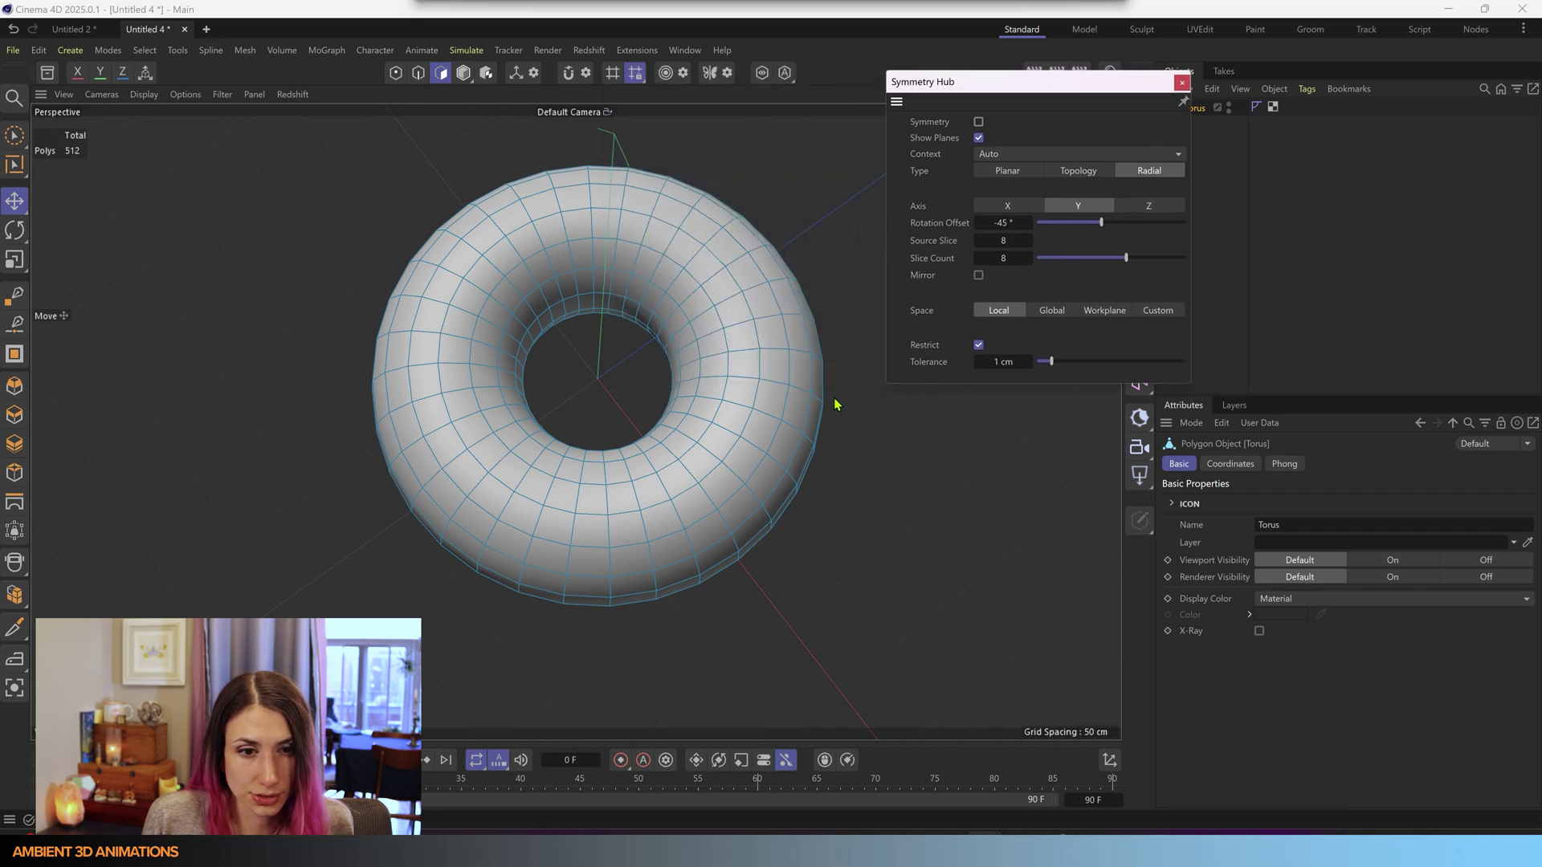
left_click(642, 523)
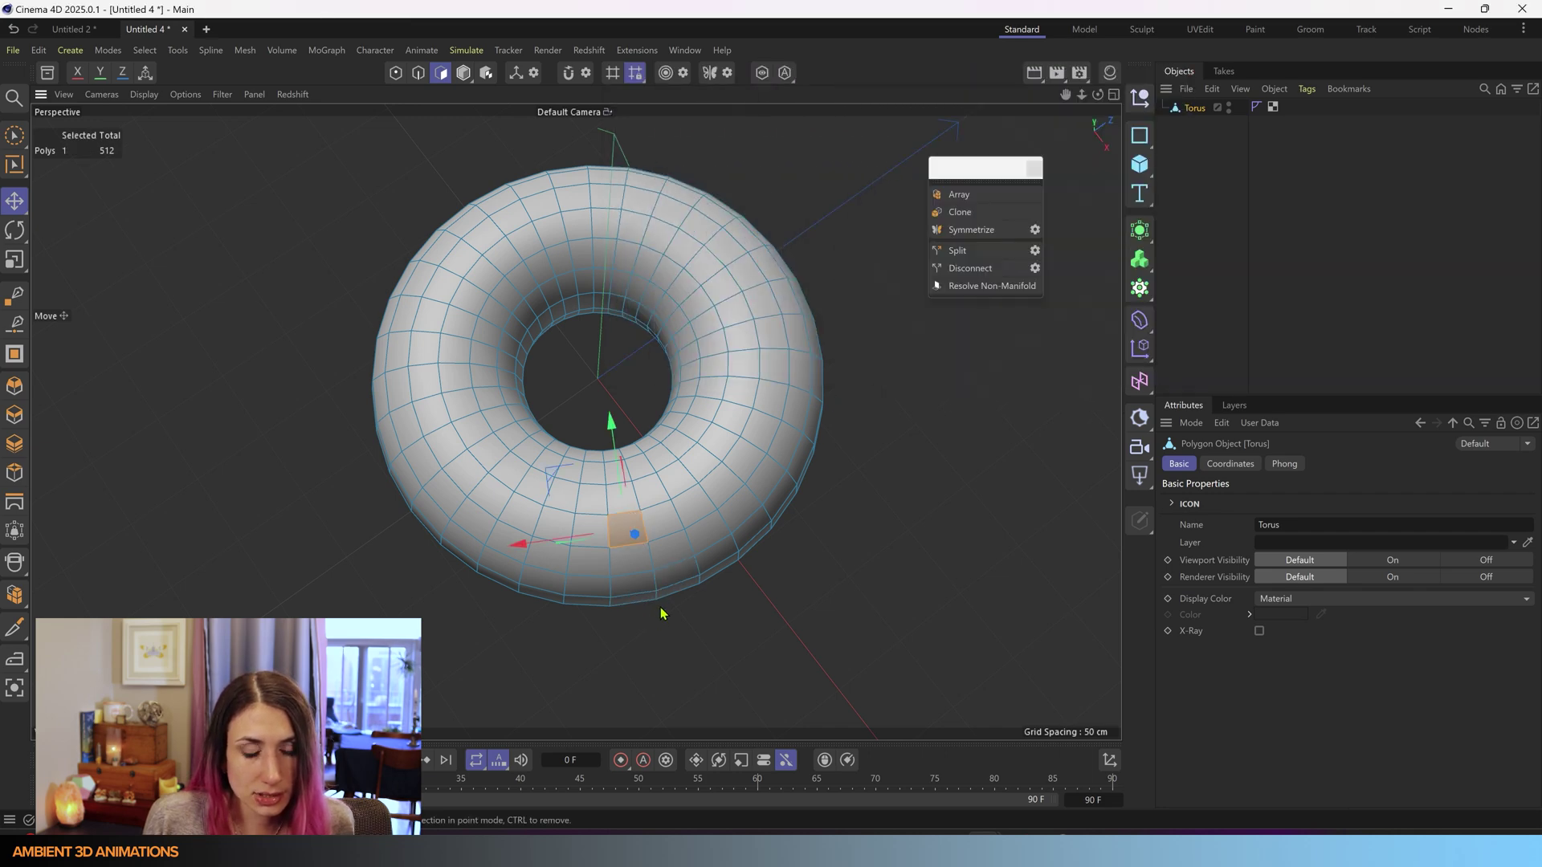
mouse_move(651, 555)
left_mouse_down("alt")
mouse_move(761, 508)
mouse_move(796, 520)
left_mouse_up("alt")
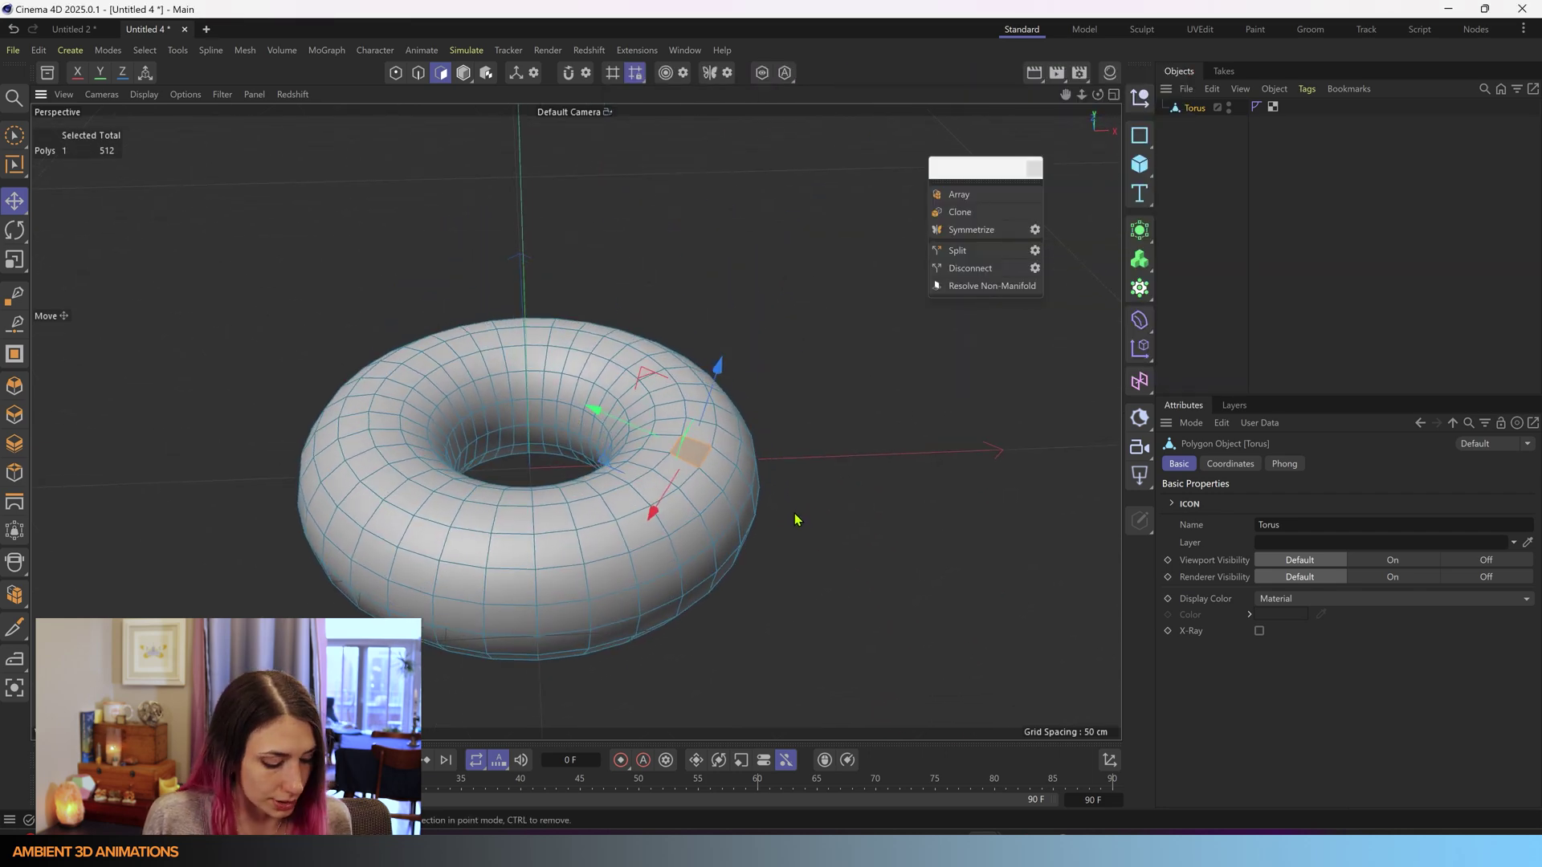
- Extrude the selected polygon into a tall pillar with the D Extrude tool
key("d")
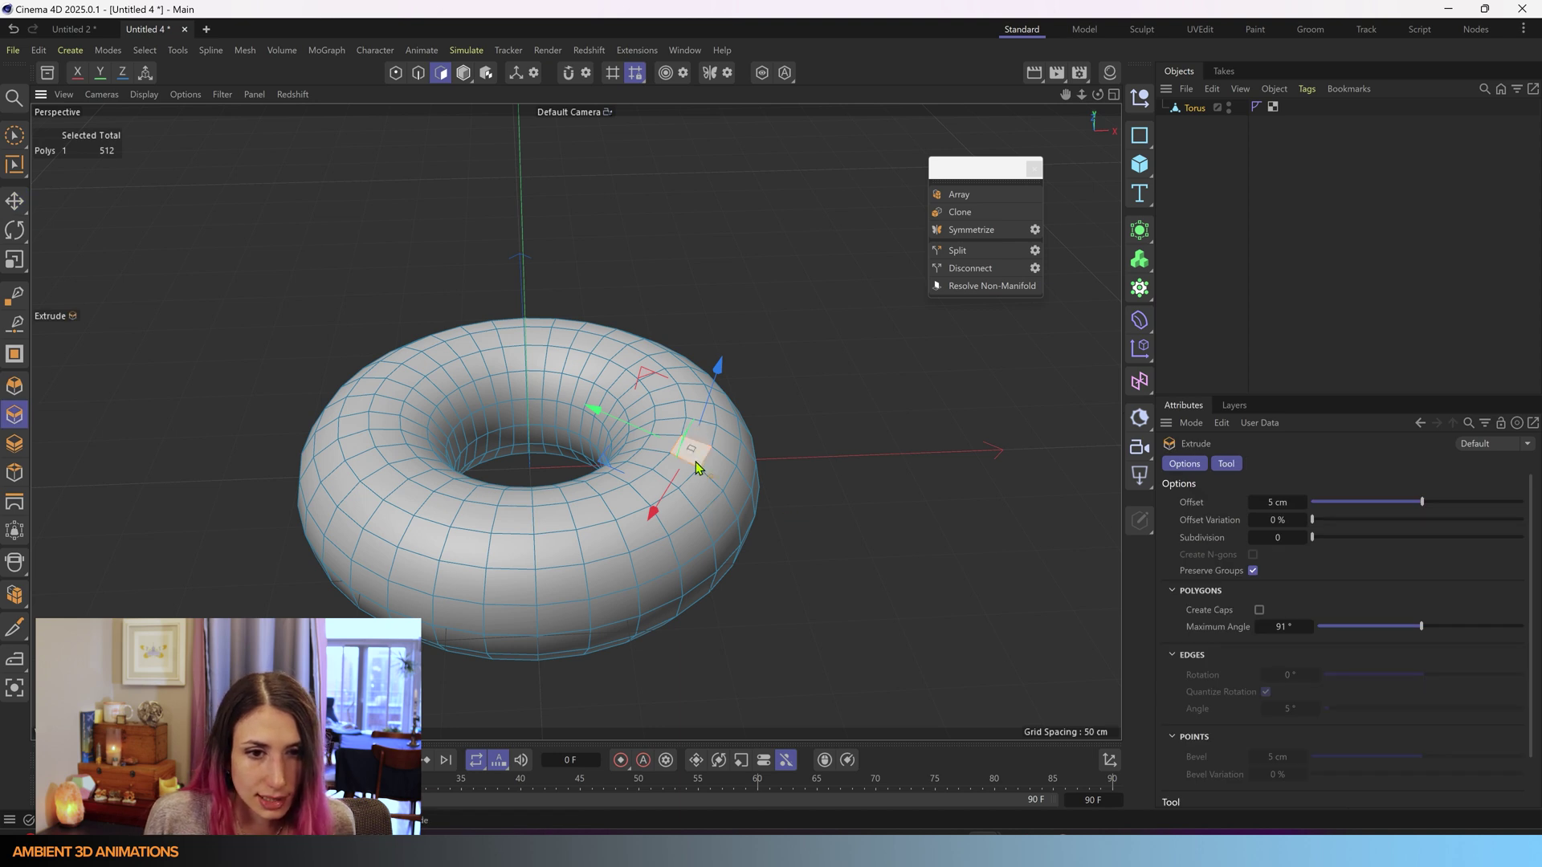
left_click_drag(697, 468, 740, 295)
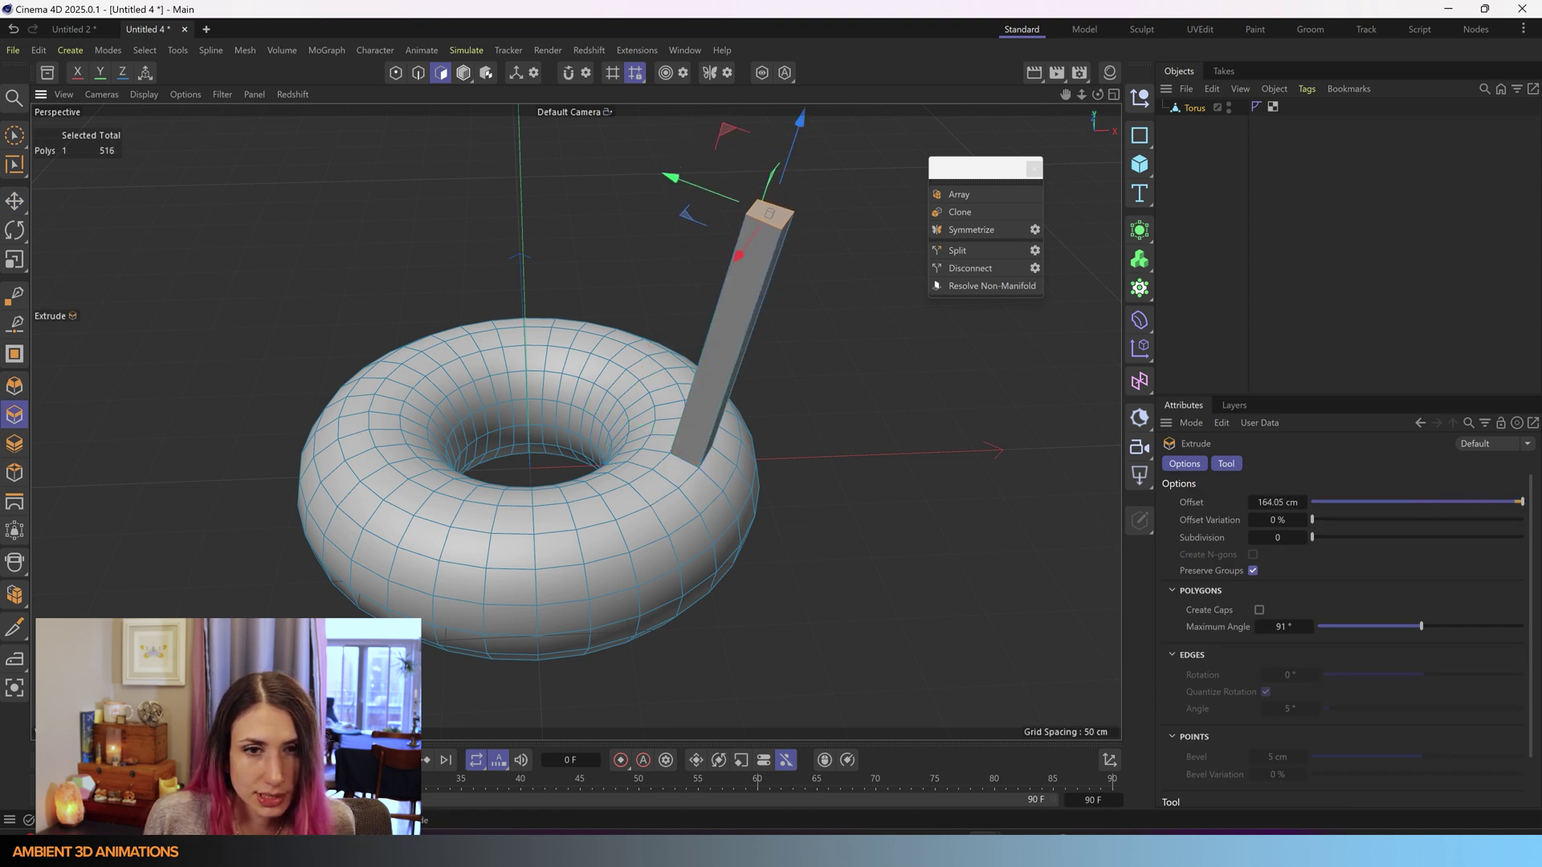
key("space")
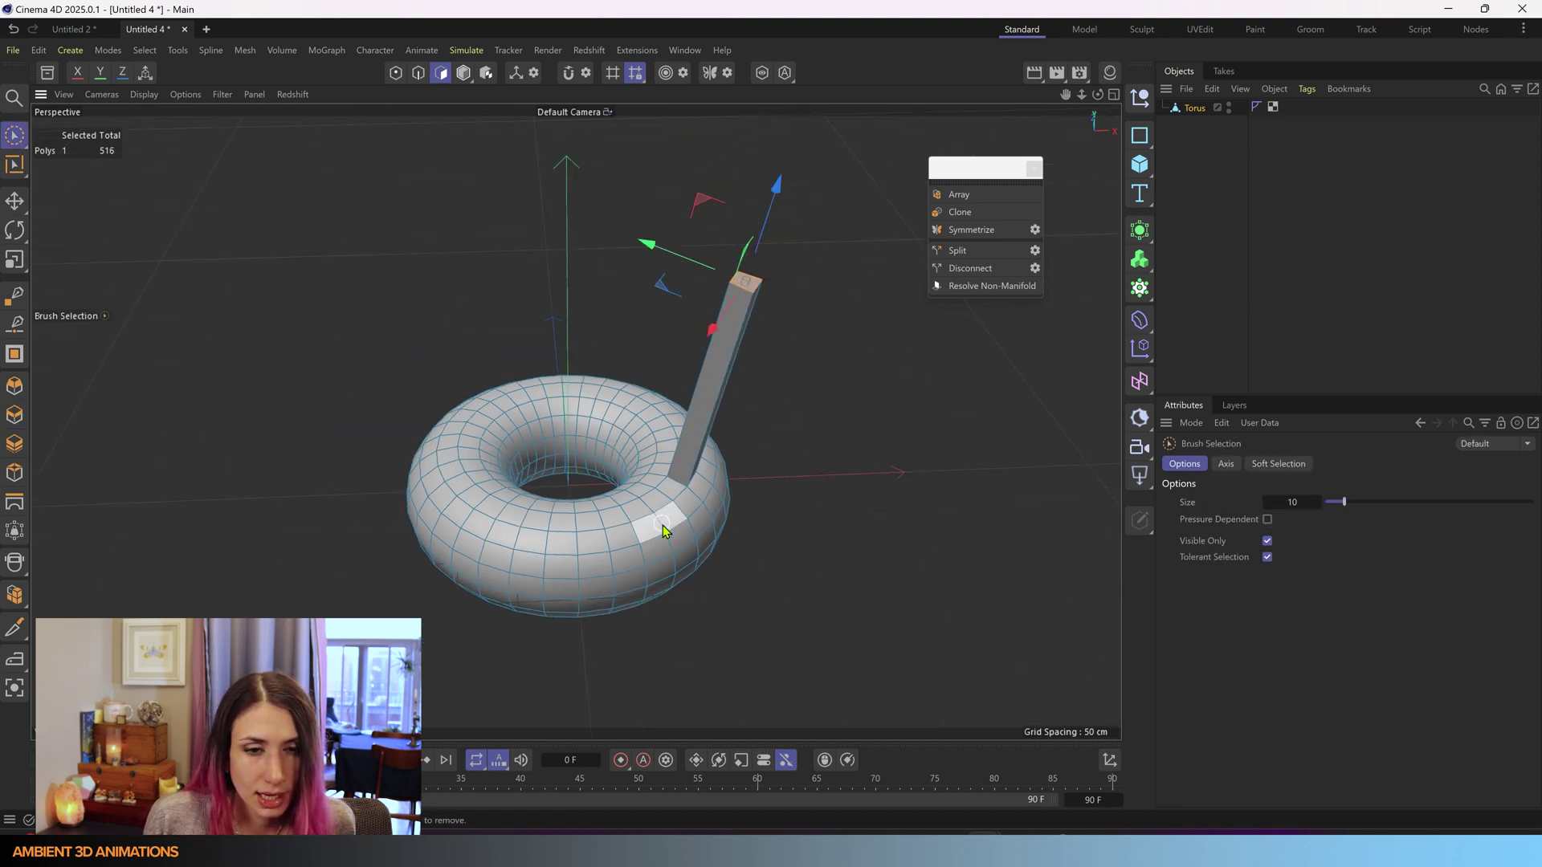
key("space")
middle_click_drag(659, 567, 705, 550, "alt")
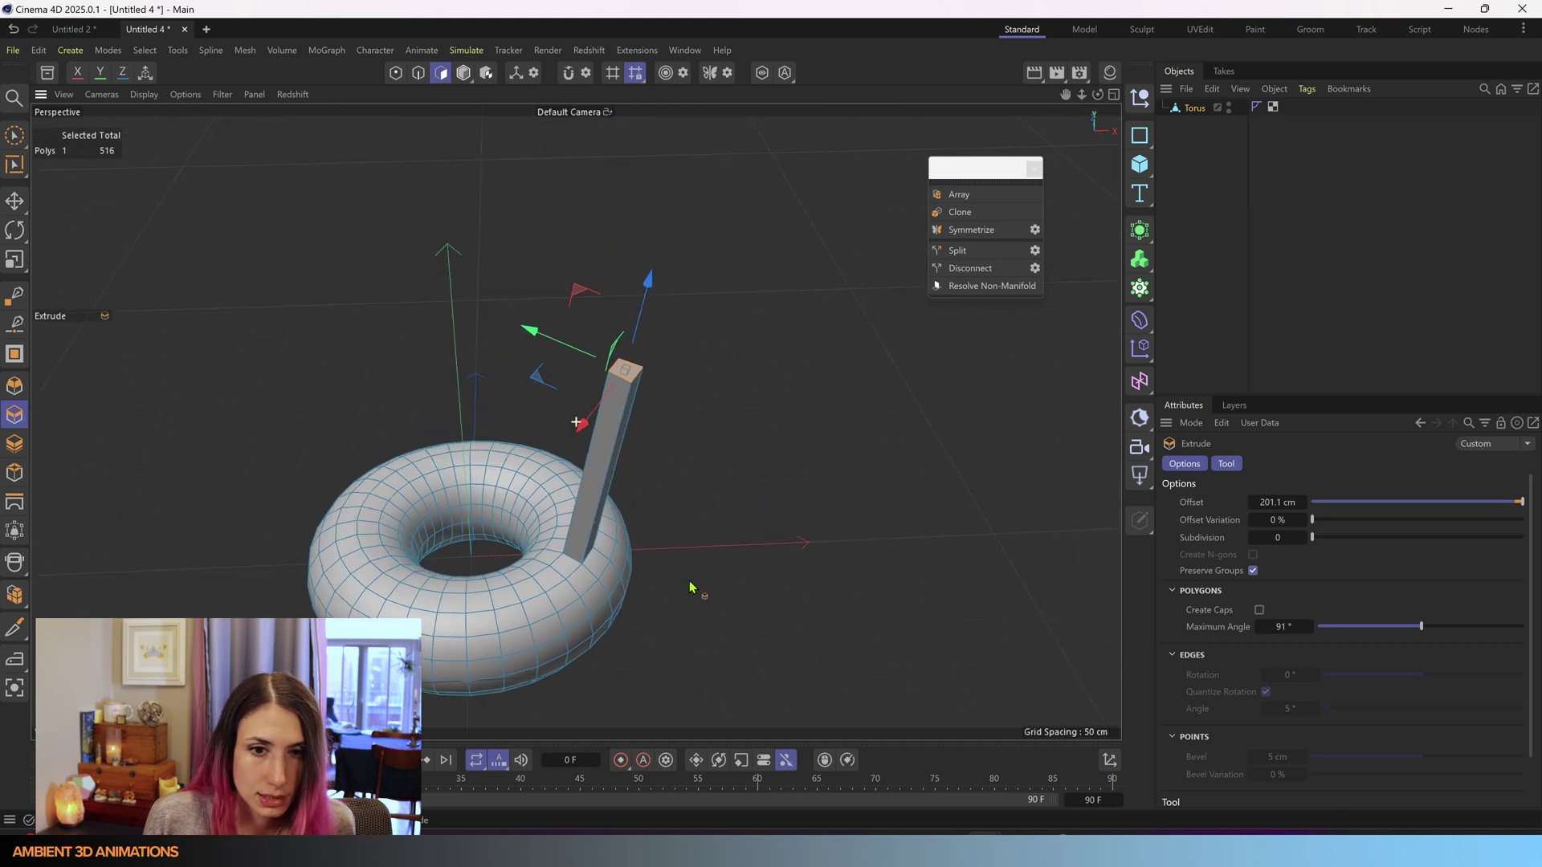
left_click_drag(704, 550, 666, 574, "alt")
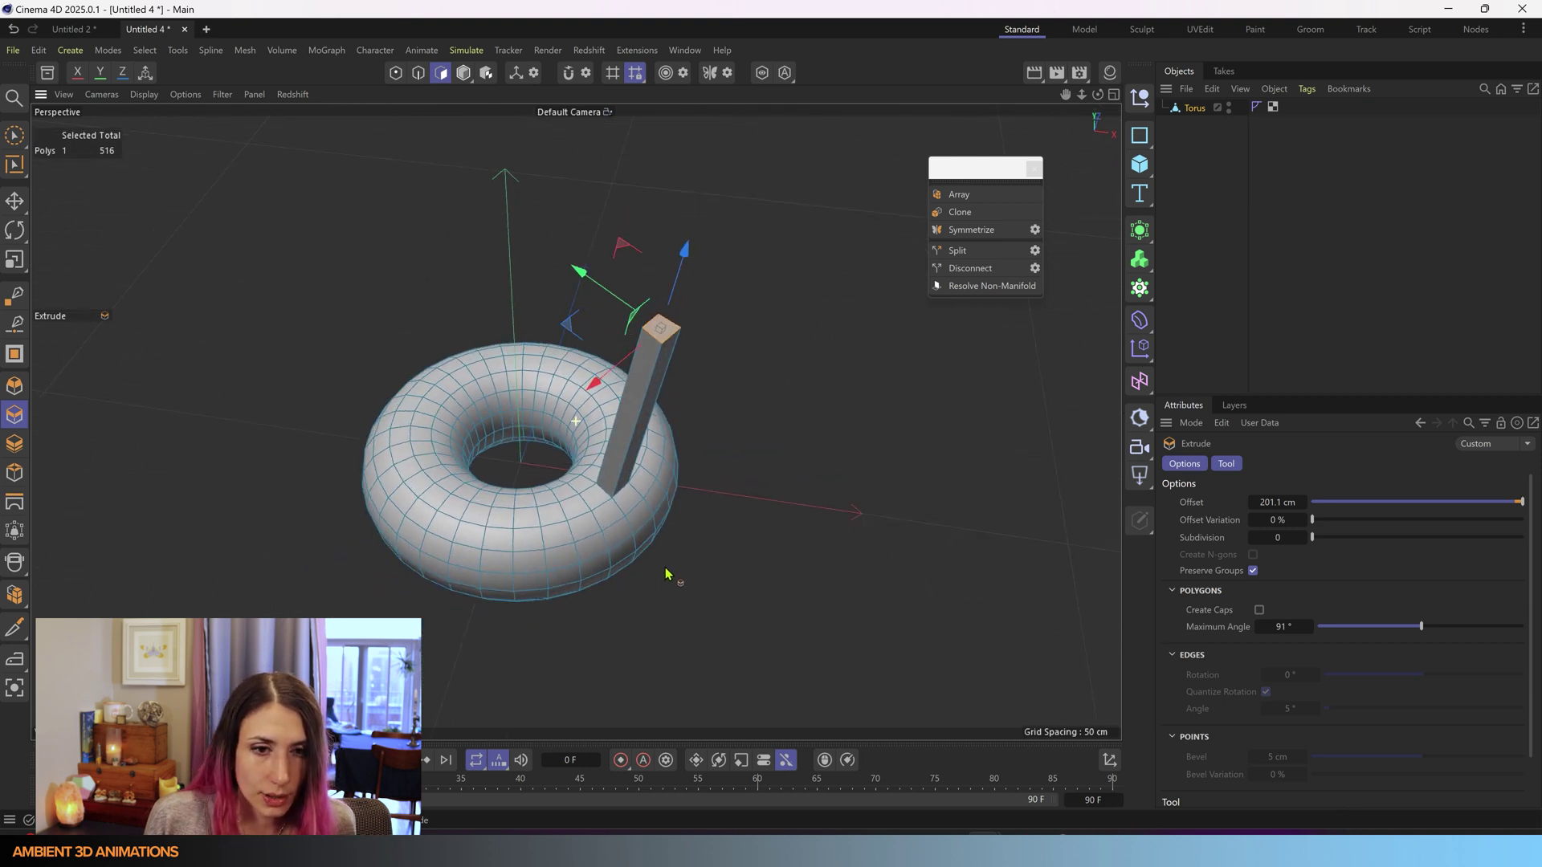
- Re-enable symmetry and apply radial Symmetrize to spread the pillar into eight
left_click(712, 74)
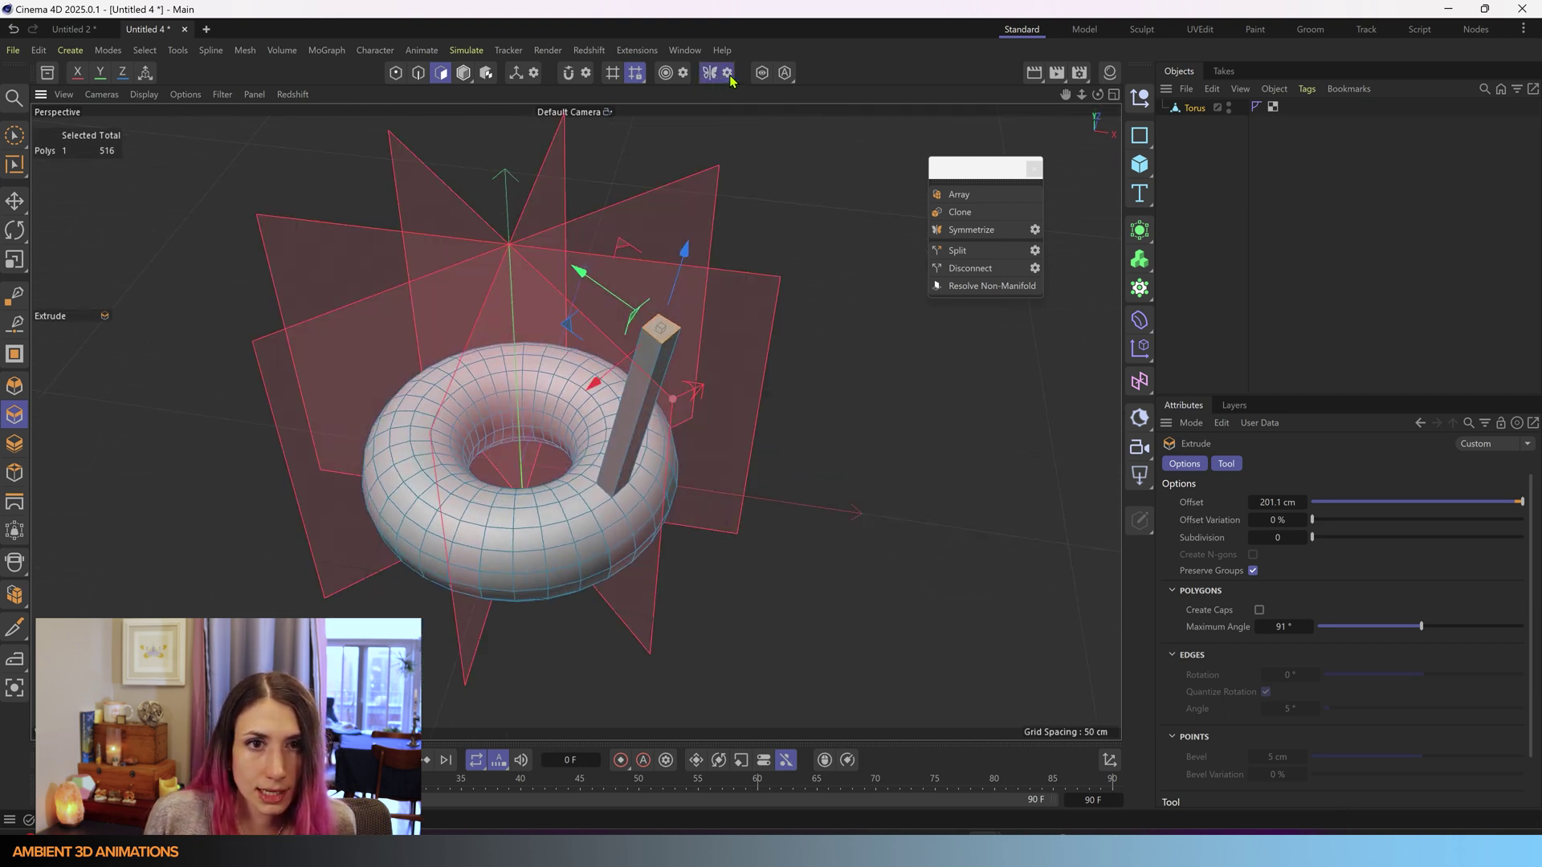
left_click(732, 640)
left_click_drag(731, 640, 677, 618, "alt")
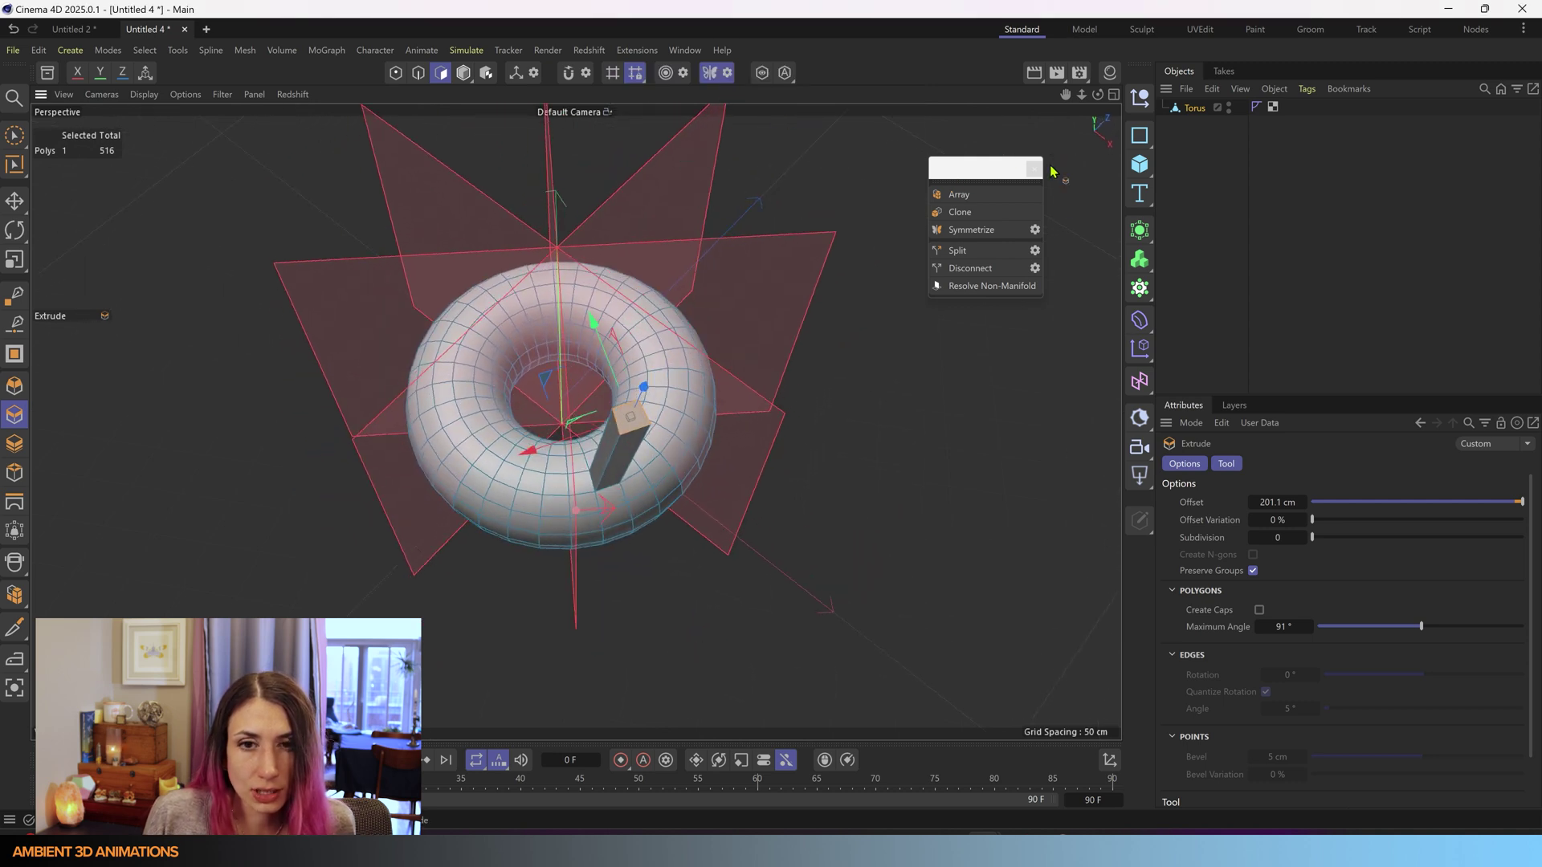
left_click(1034, 231)
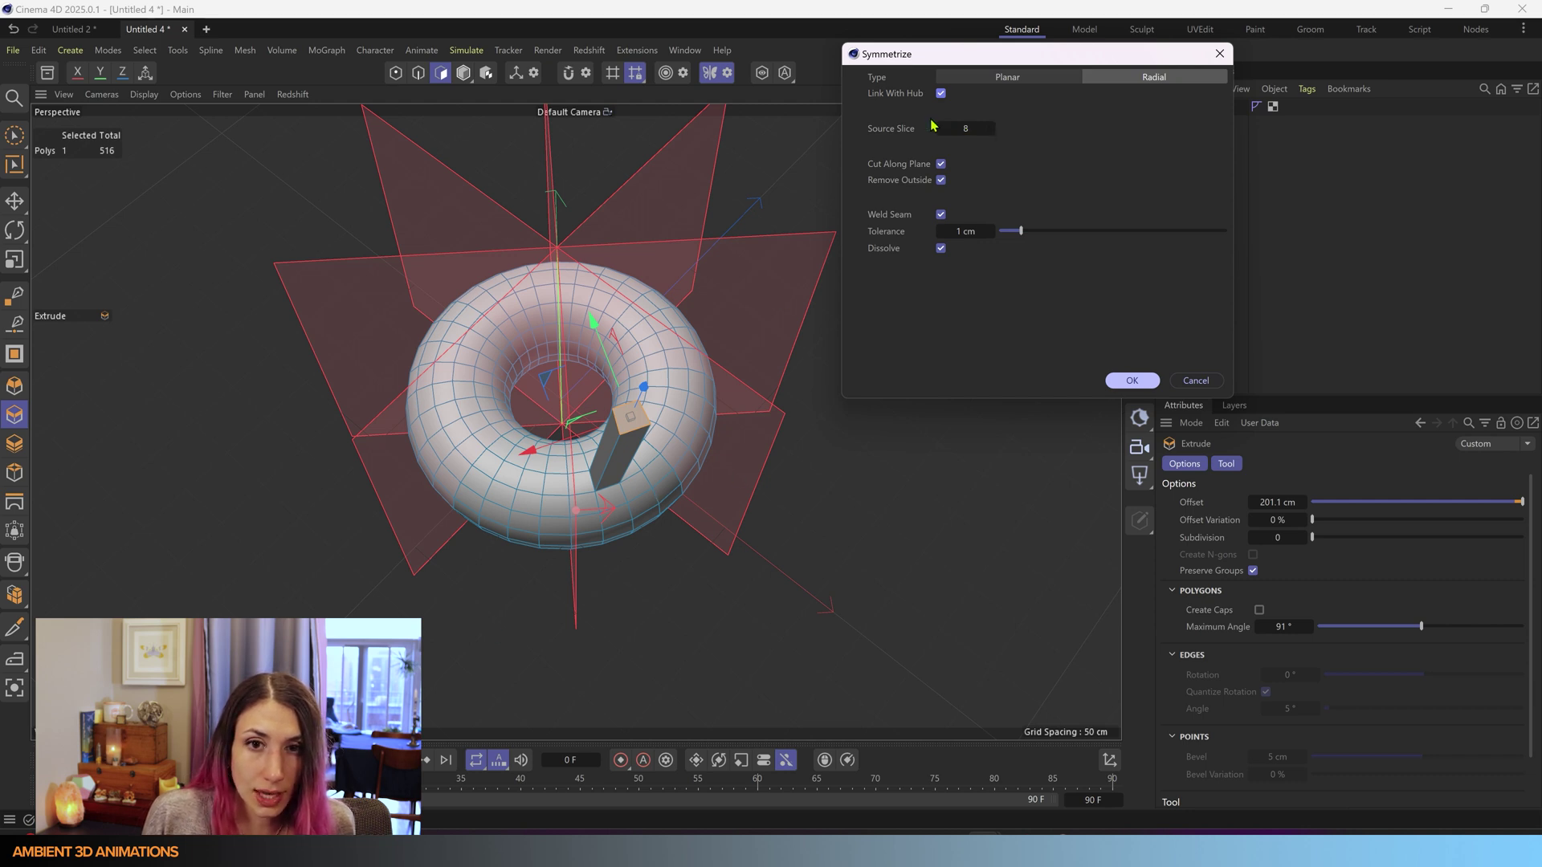
left_click(1138, 381)
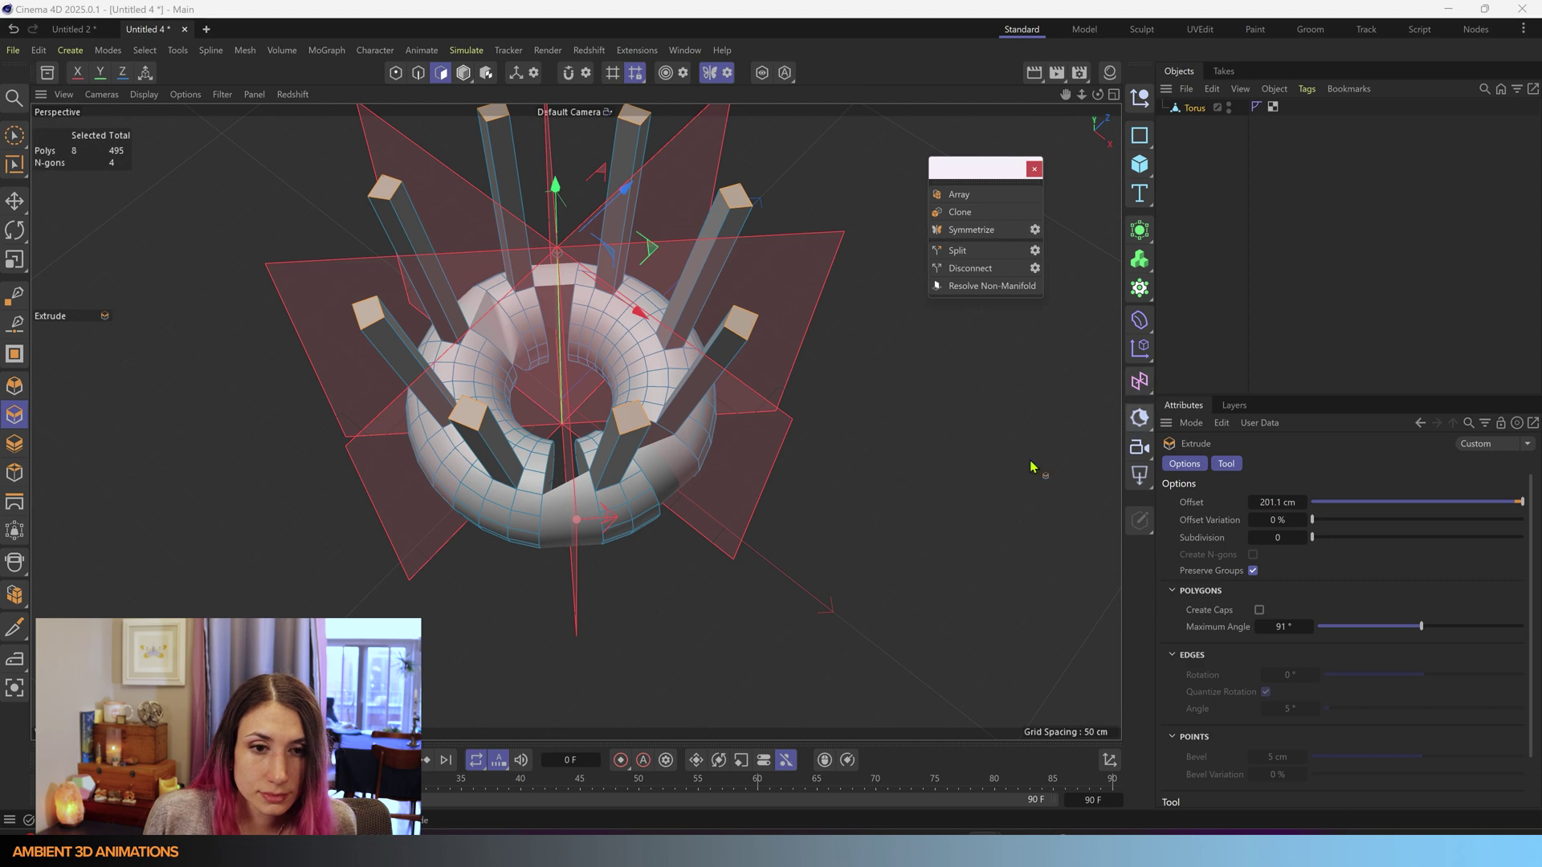
mouse_move(1032, 467)
left_mouse_down("alt")
mouse_move(885, 312)
mouse_move(552, 472)
mouse_move(486, 412)
mouse_move(534, 498)
mouse_move(566, 473)
left_mouse_up("alt")
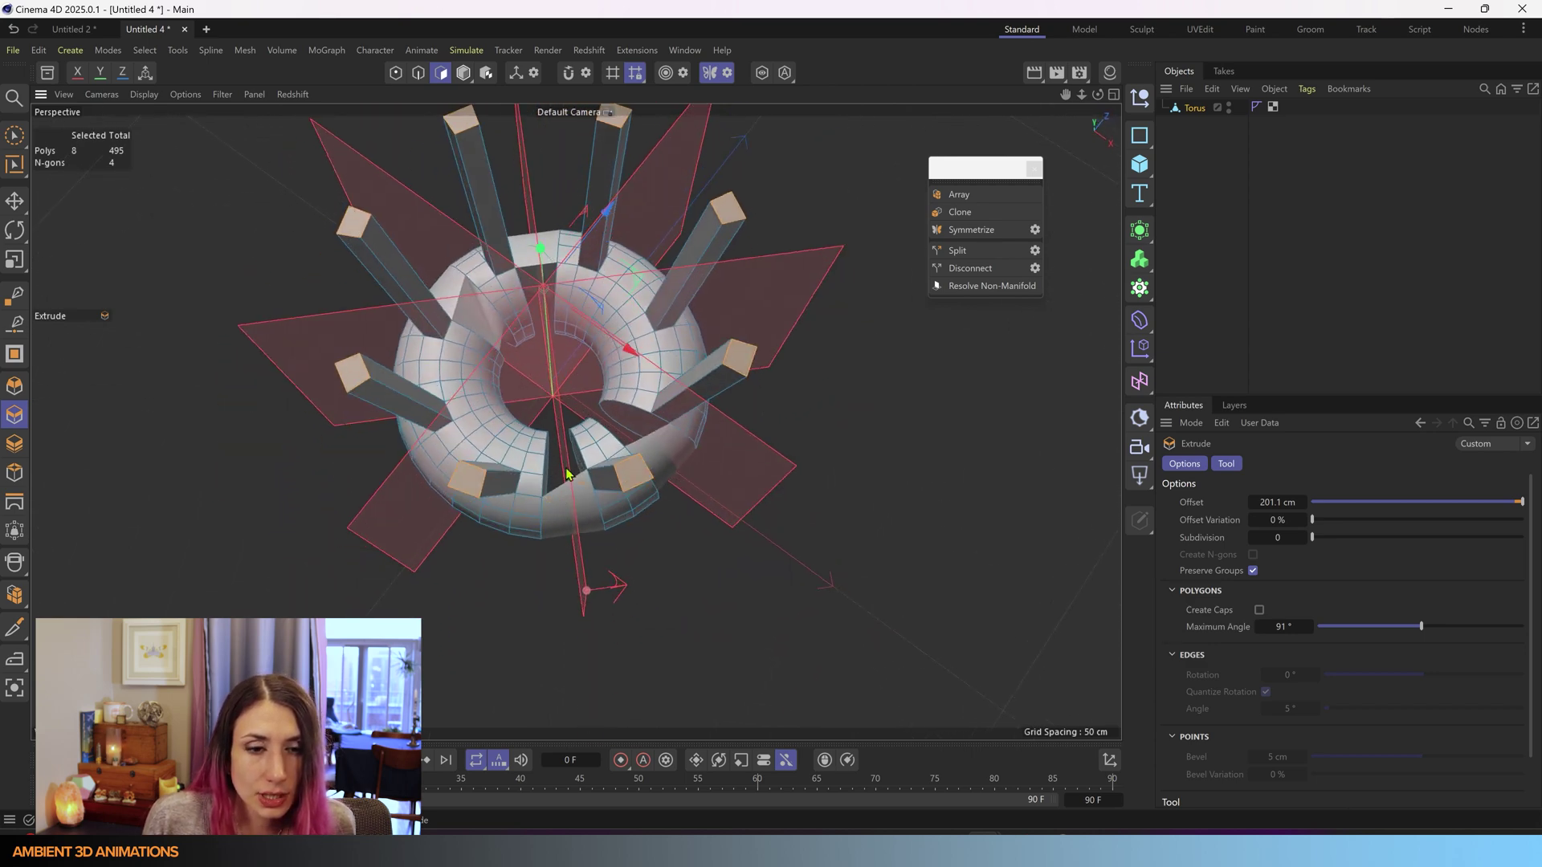
- Undo the symmetrize and reapply it with Dissolve unchecked
key("ctrl+z")
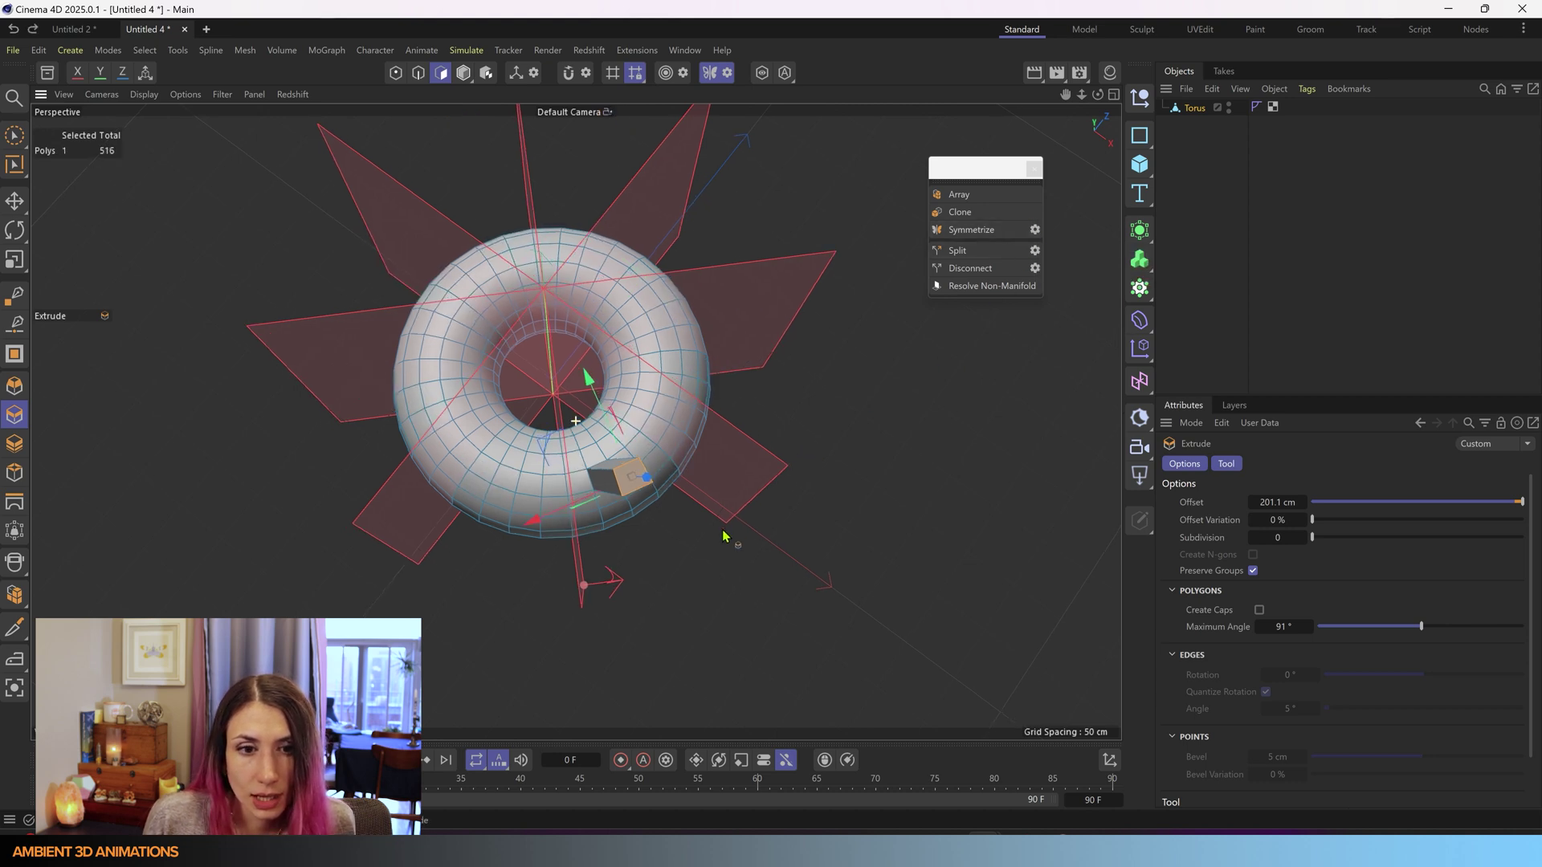
left_click_drag(711, 518, 721, 553, "alt")
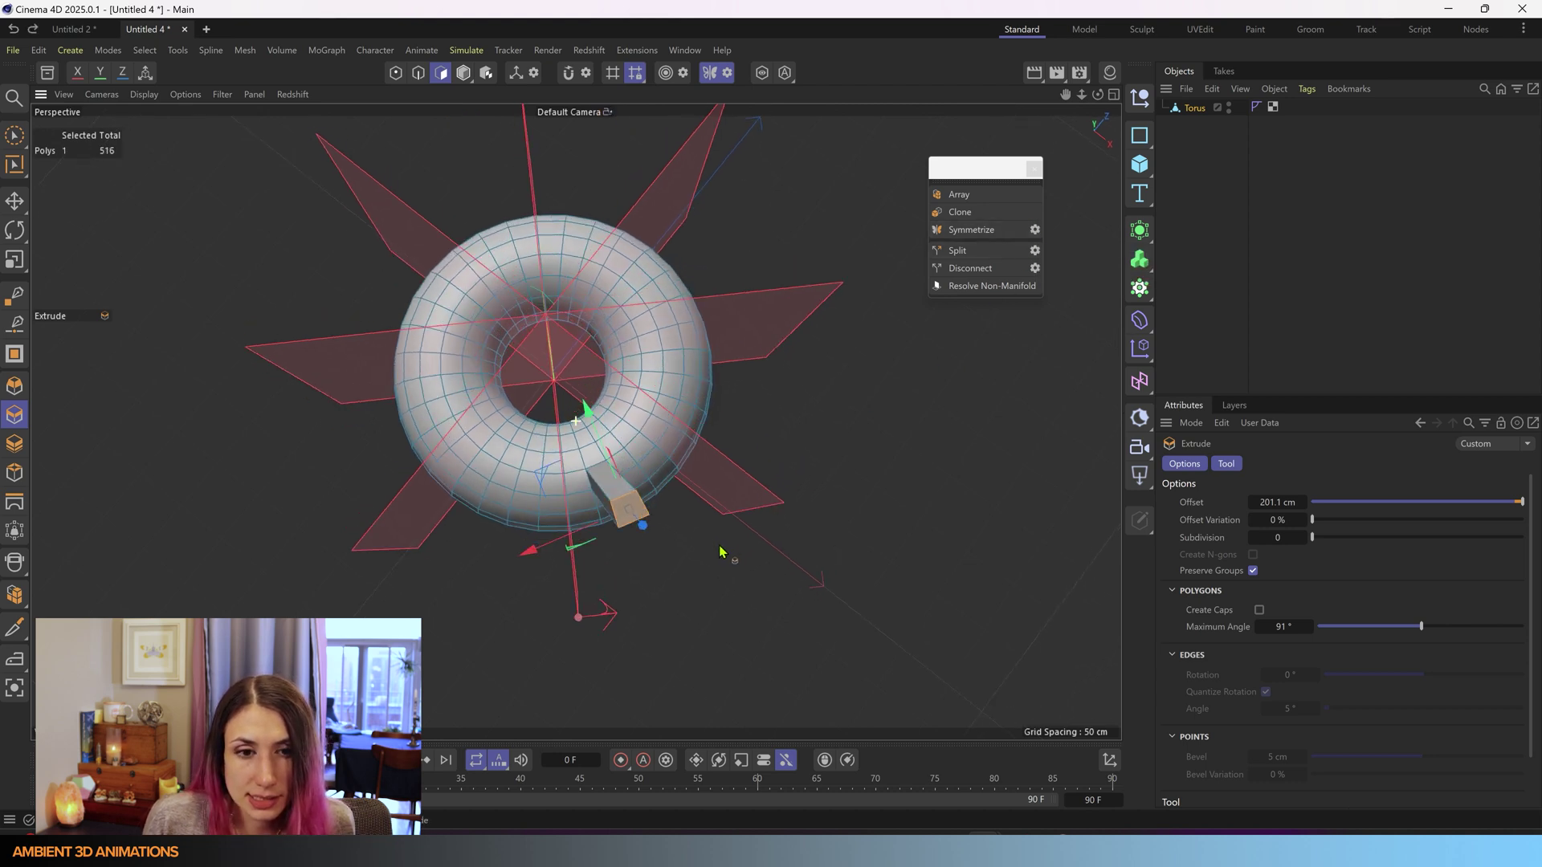
left_click(1035, 229)
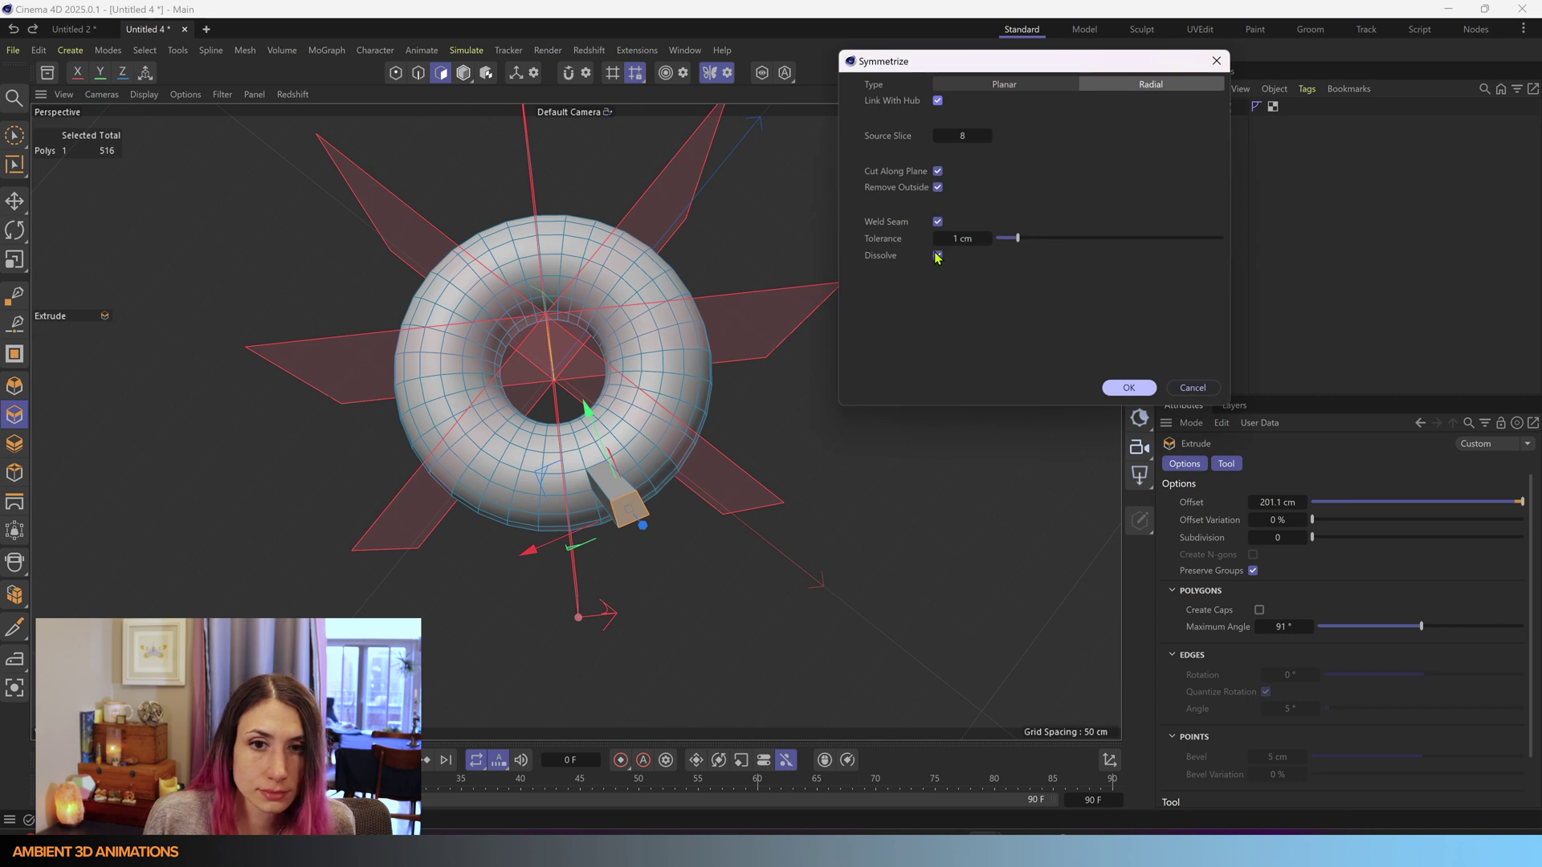
left_click(938, 257)
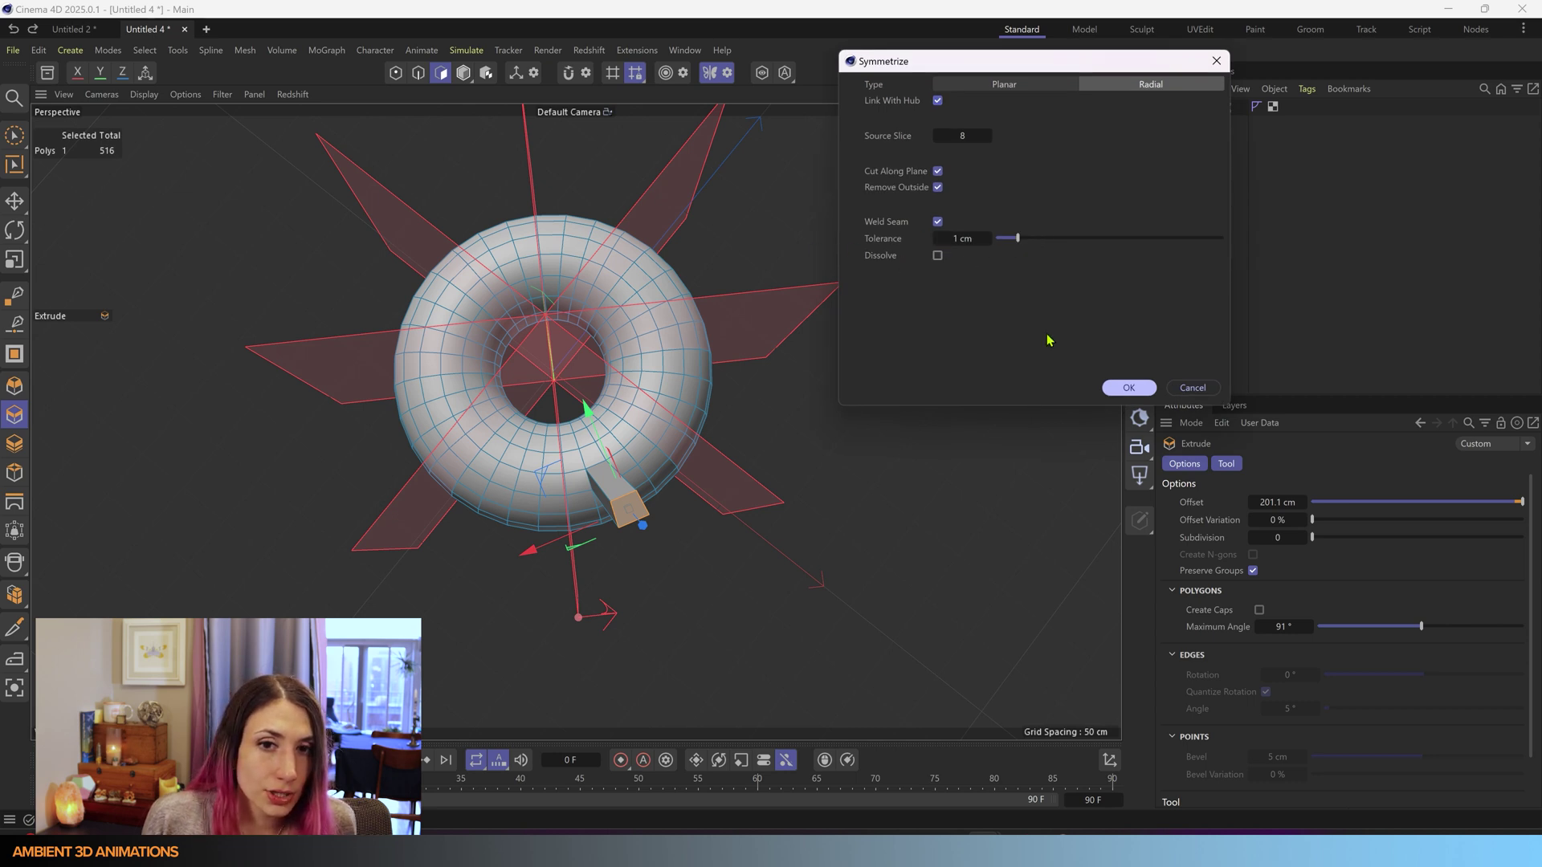
left_click(1128, 388)
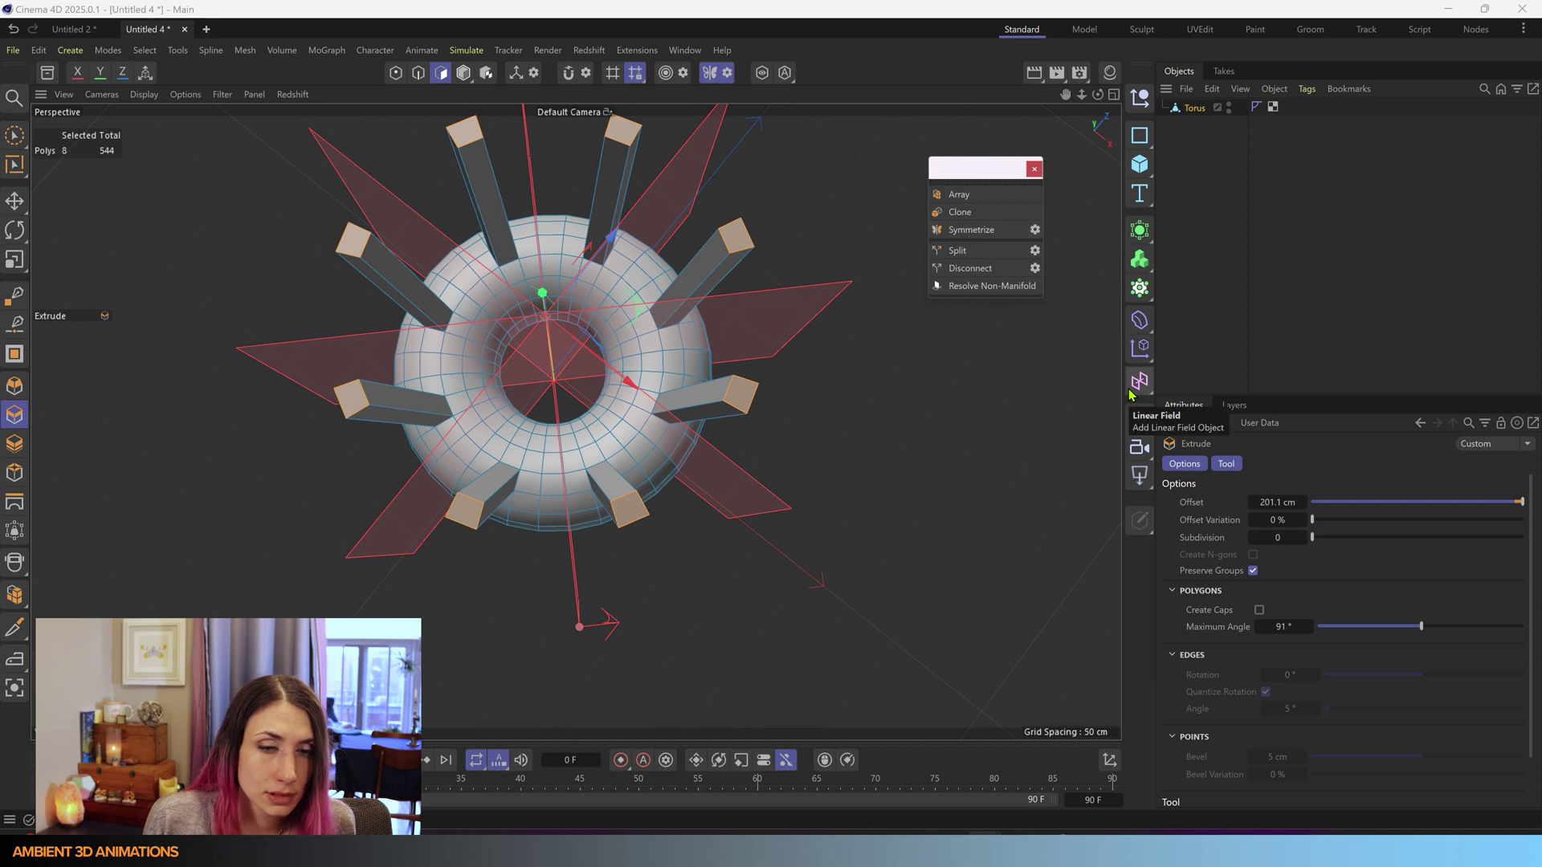